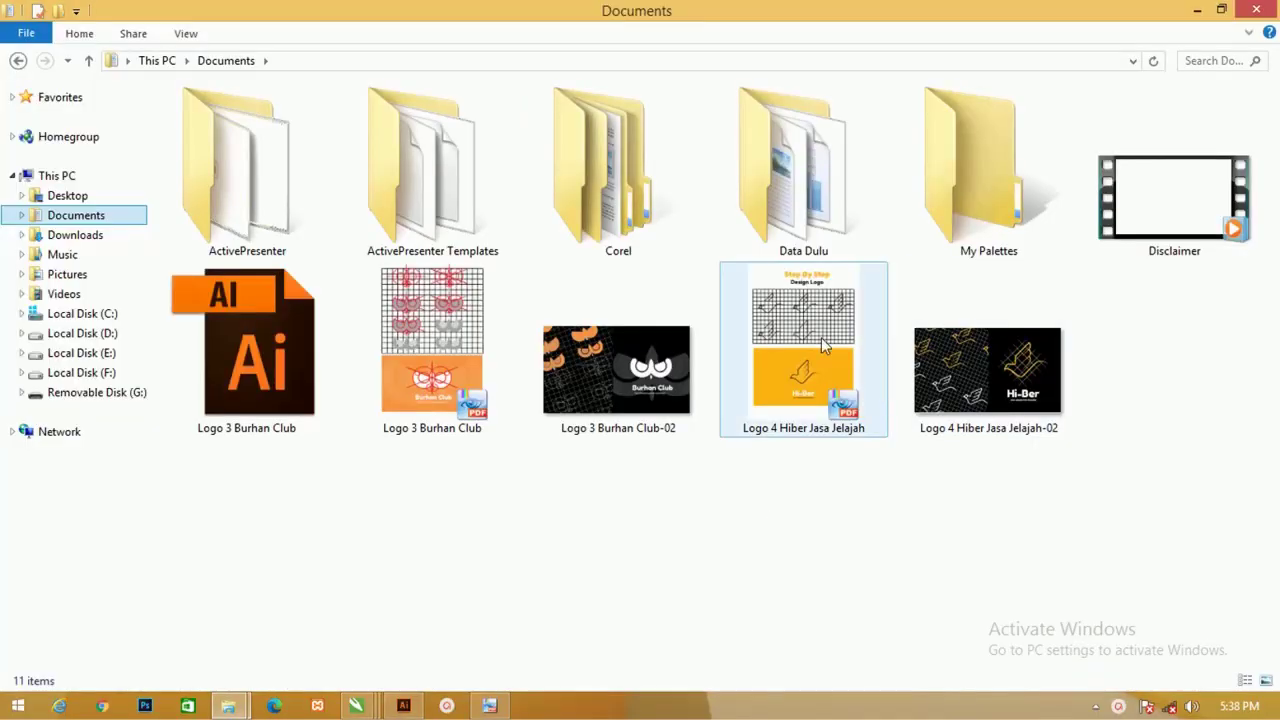
Open the 'Logo 4 Hiber Jasa Jelajah' PDF from Documents in PDF-XChange Viewer.
double_click(821, 340)
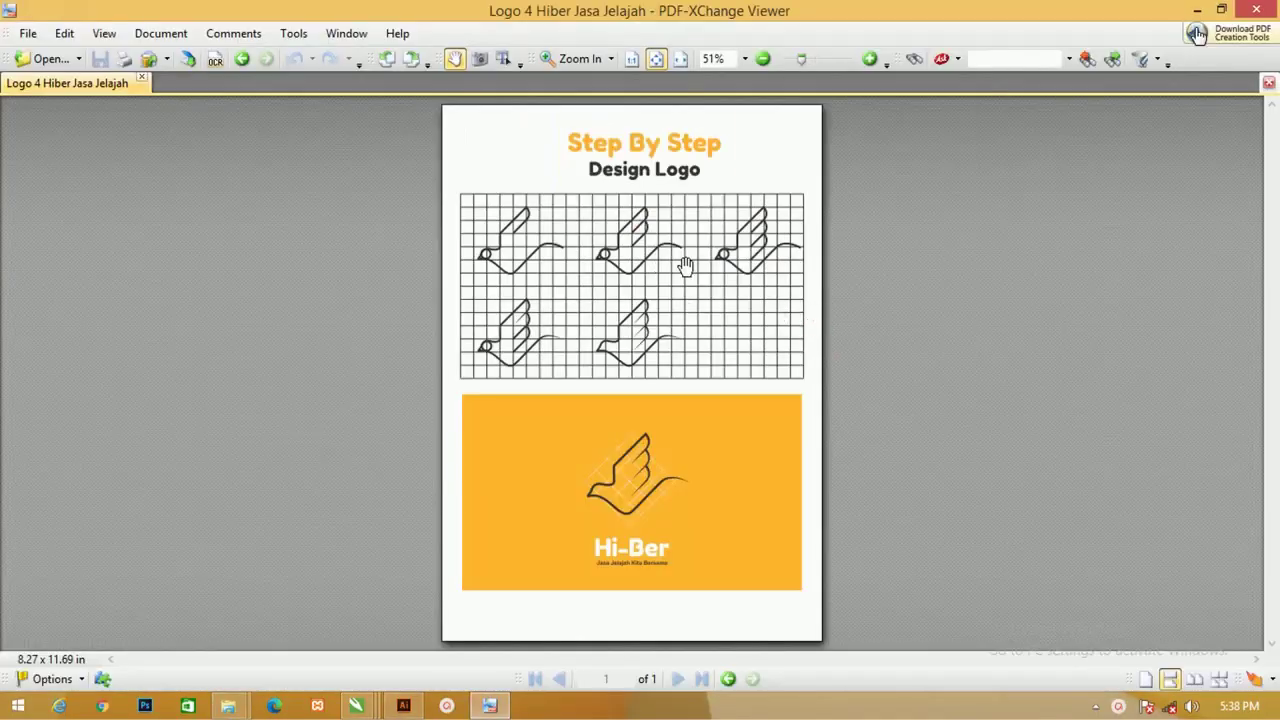
Zoom the reference PDF and pan down to the orange Hi-Ber logo with its tagline.
scroll(657, 205, up, 3)
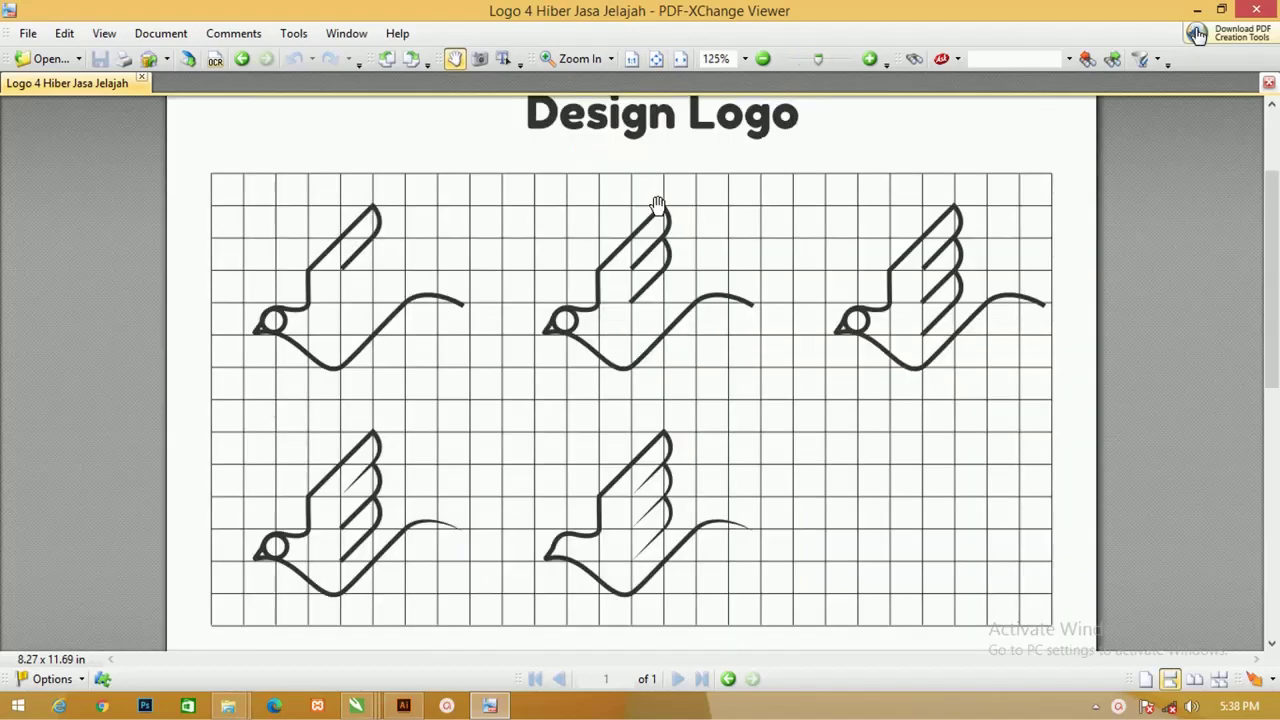
scroll(596, 240, down, 1)
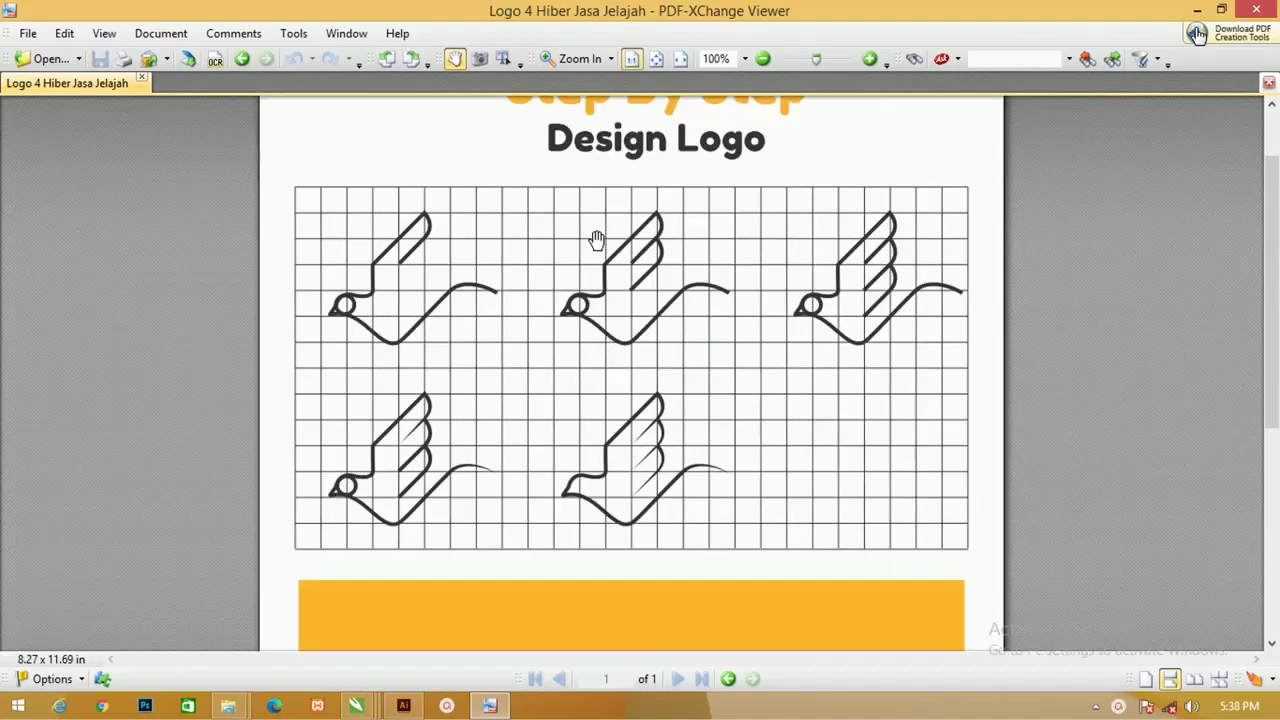
drag(664, 498, 666, 298)
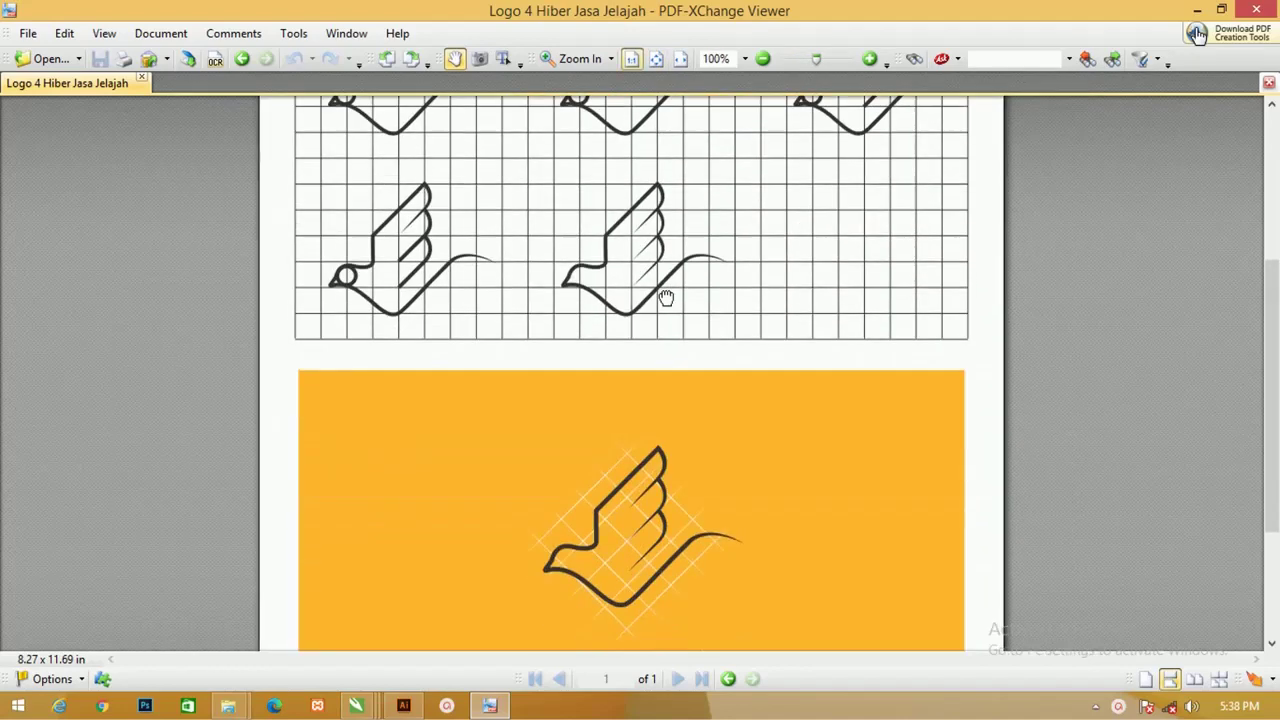
drag(673, 530, 660, 322)
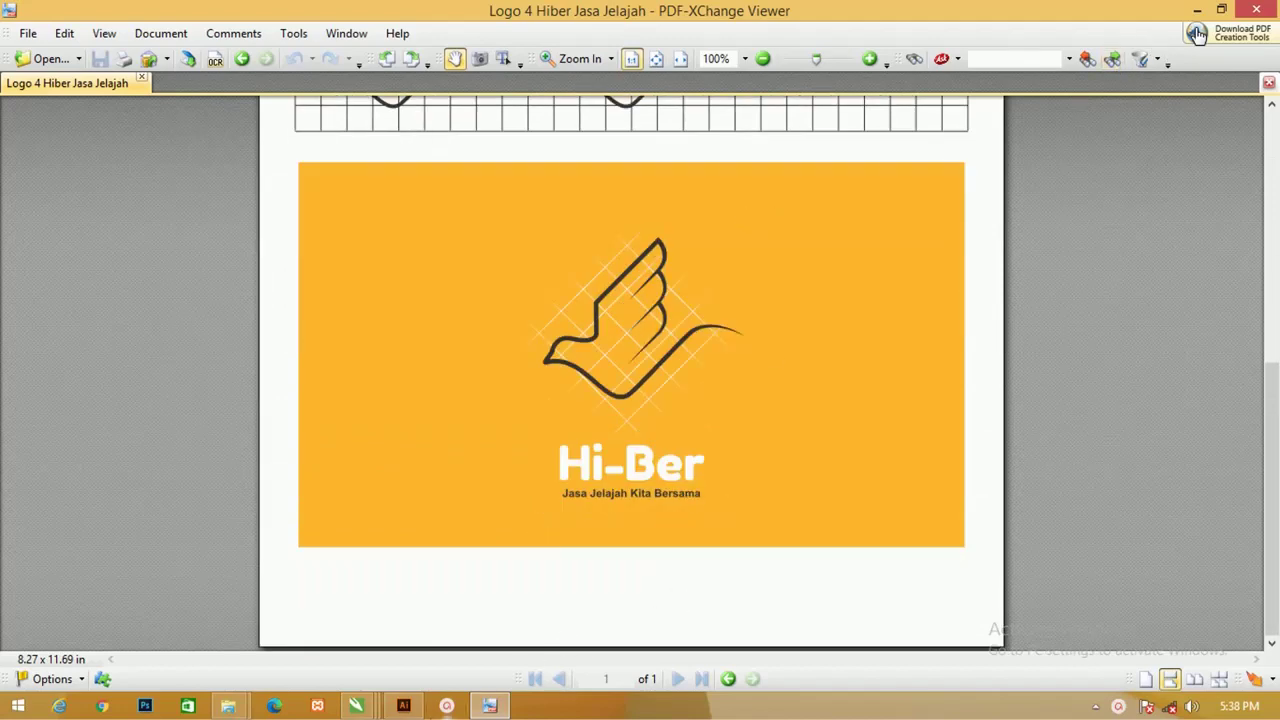
Switch to Illustrator's blank Untitled-2 document.
click(403, 706)
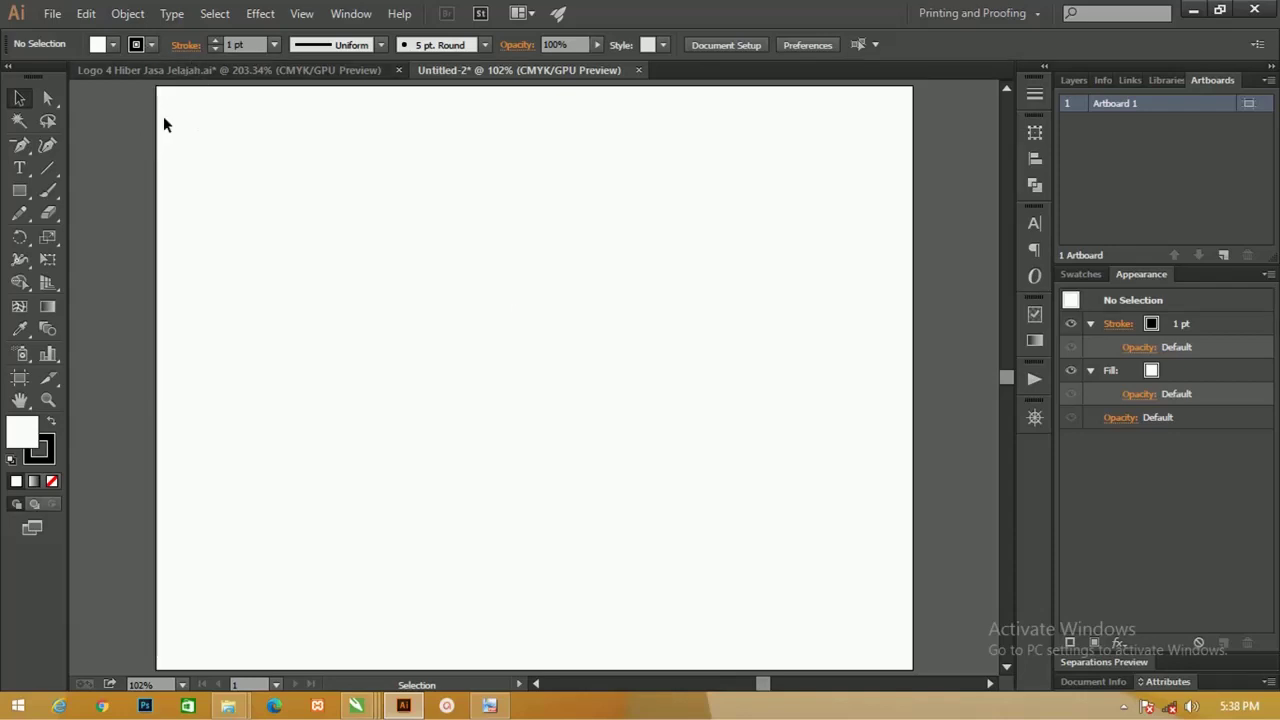
Resize Artboard 1 to the A4 preset, 841.89 × 595.28 pt landscape.
click(22, 382)
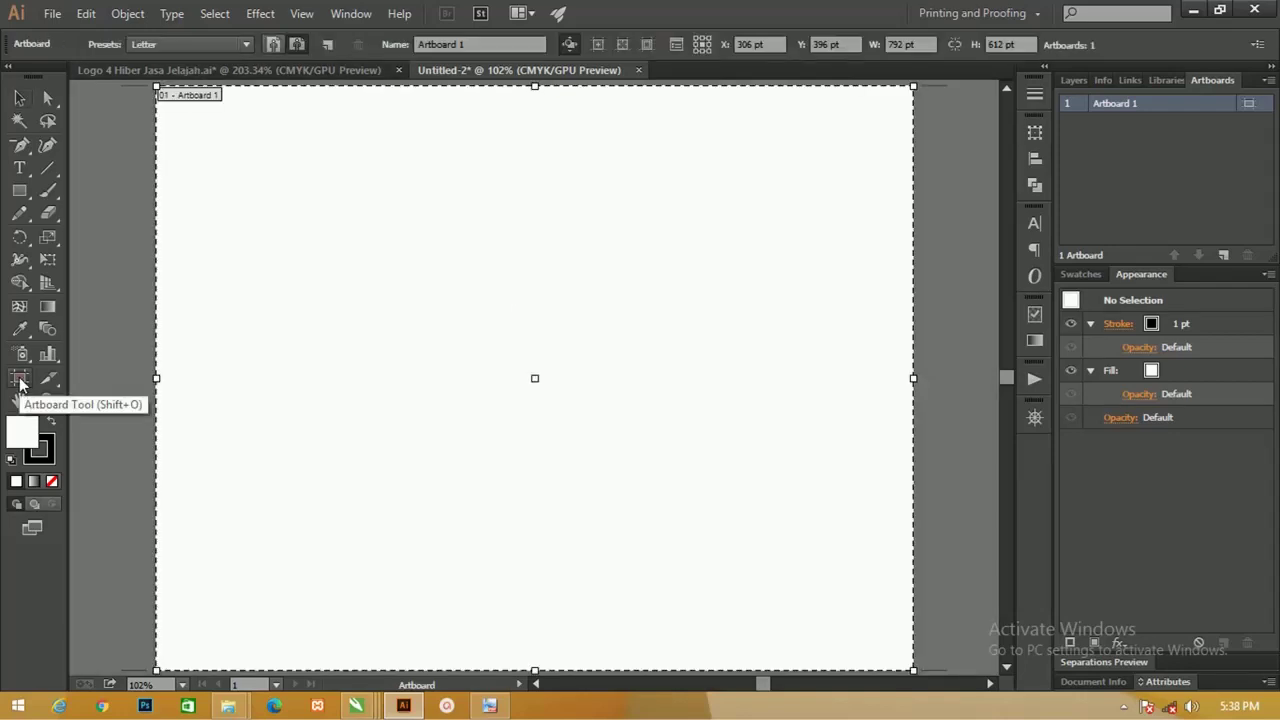
click(198, 45)
click(200, 128)
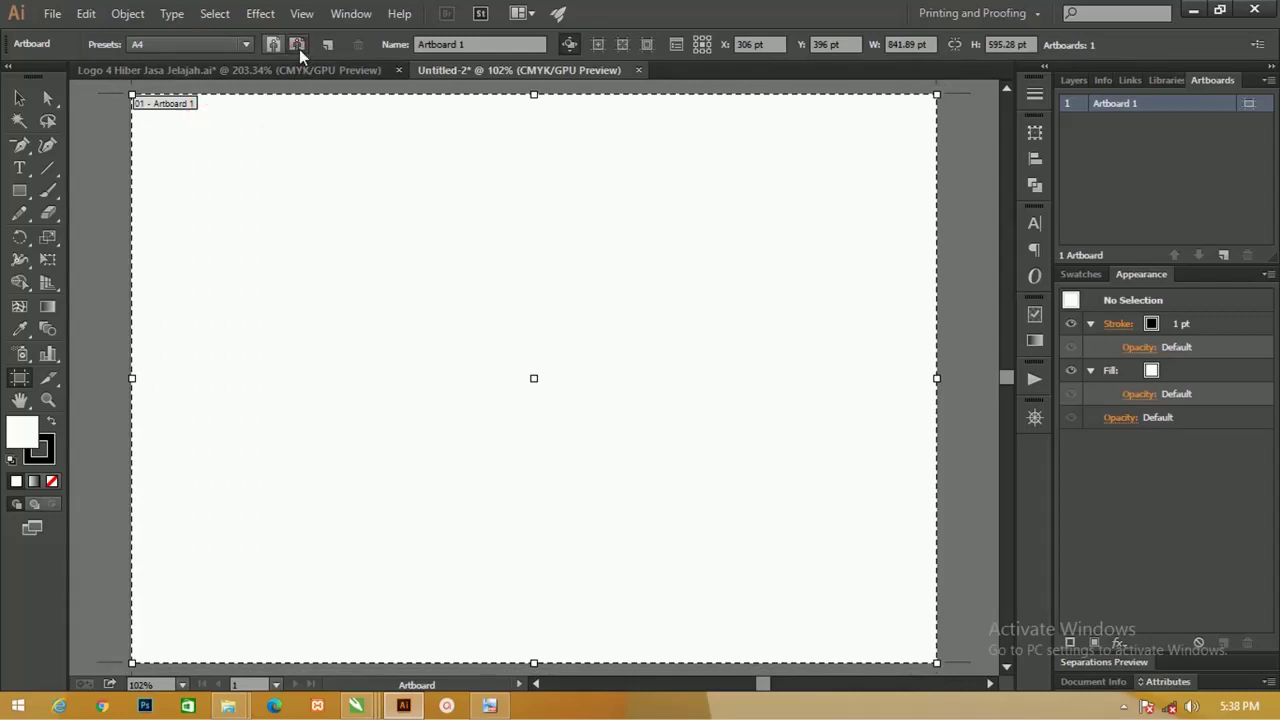
click(19, 97)
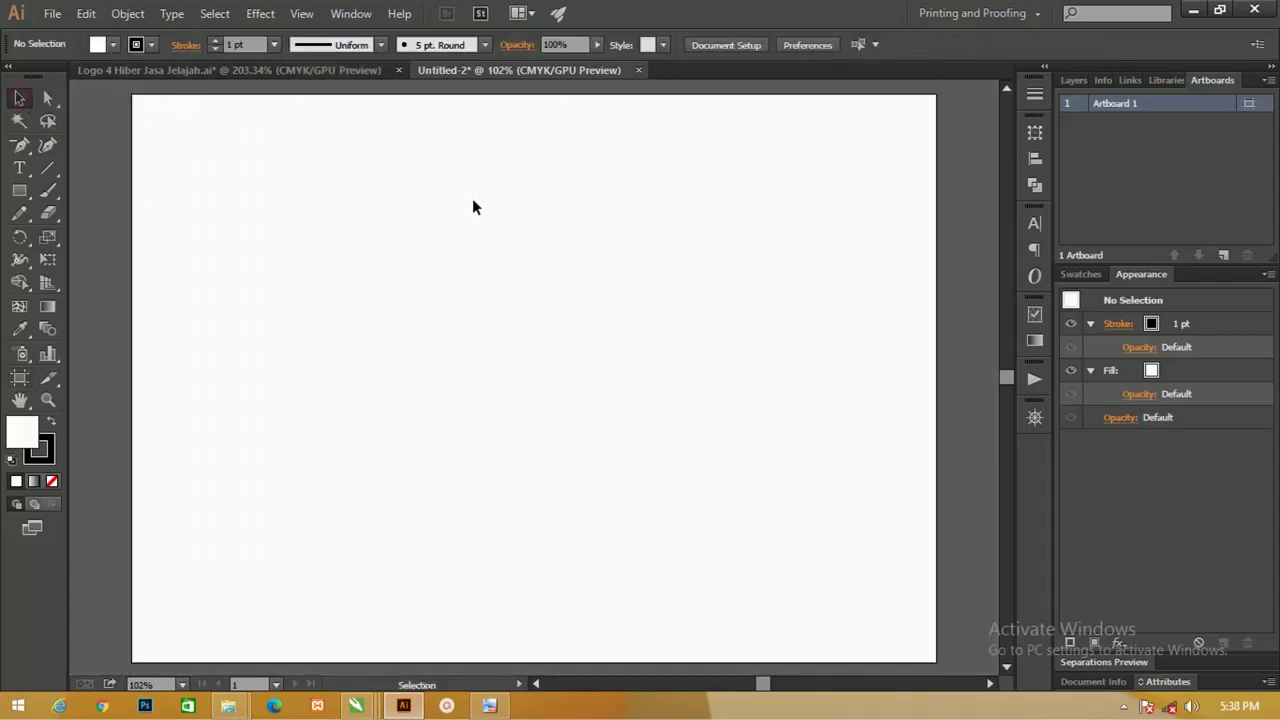
Place a 100 × 100 pt rectangular grid with 10 horizontal and 10 vertical dividers.
click(52, 166)
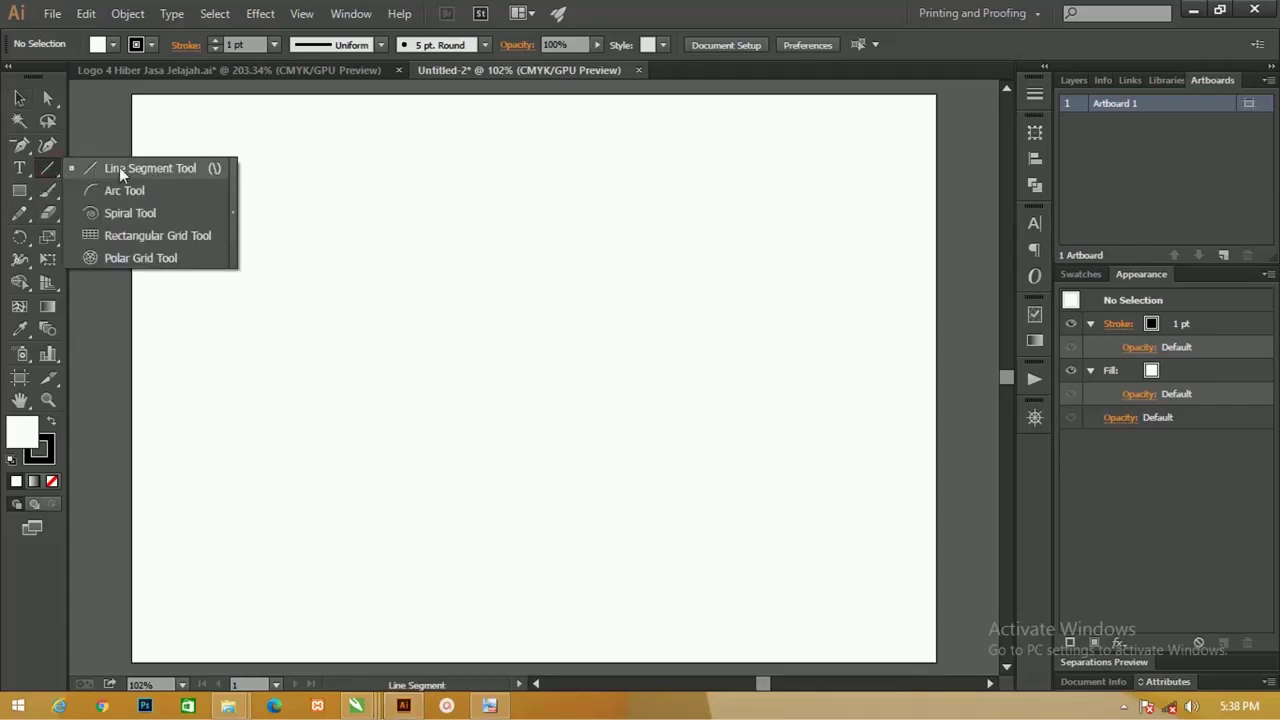
click(141, 234)
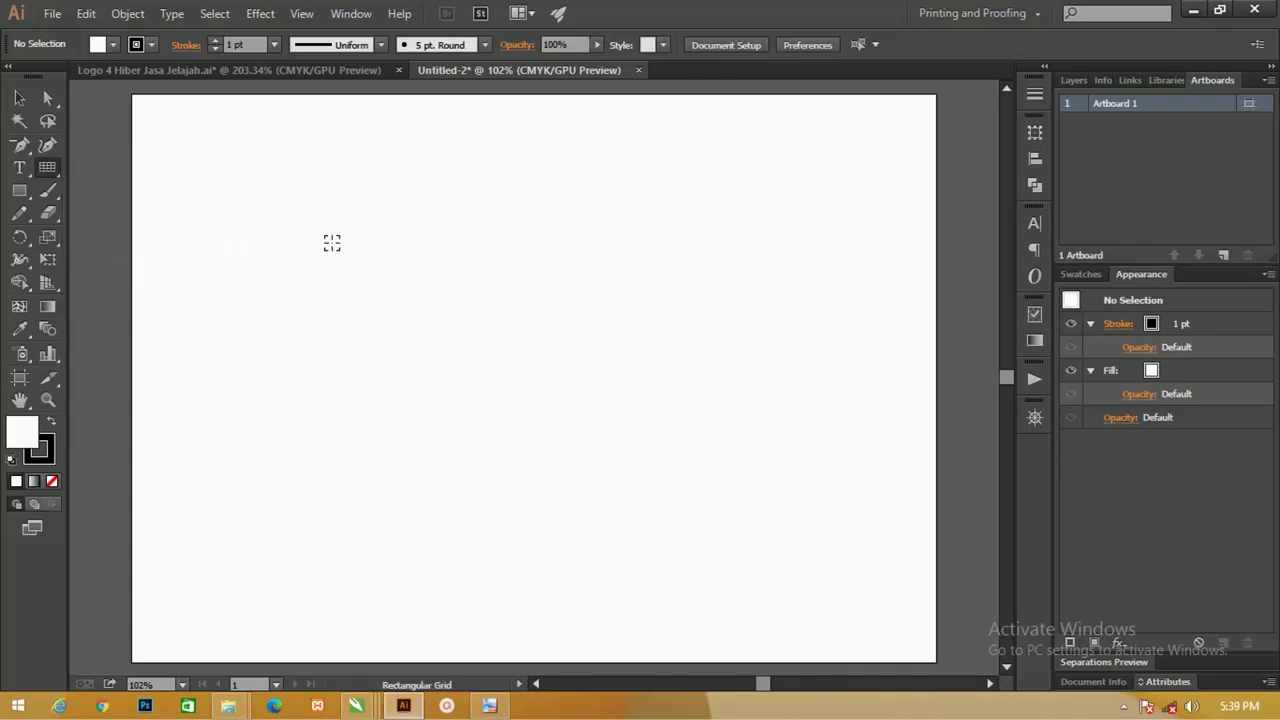
click(332, 243)
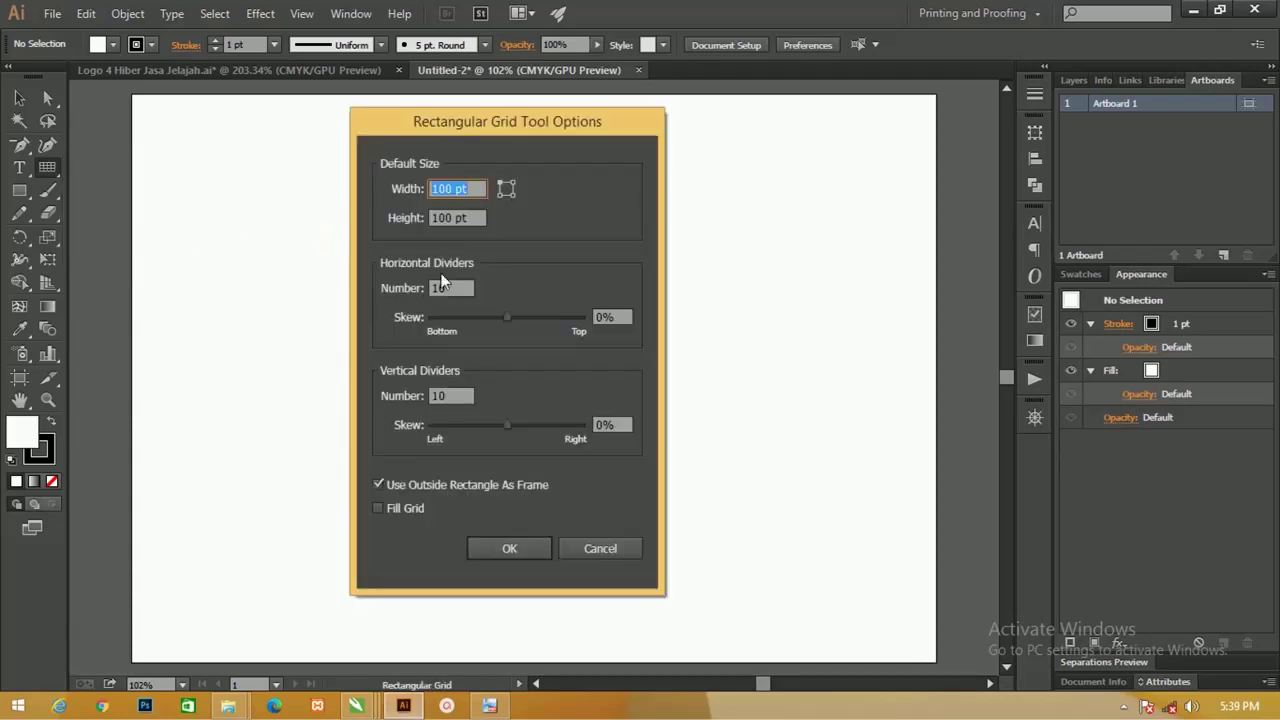
click(453, 287)
drag(455, 287, 413, 292)
drag(457, 395, 415, 392)
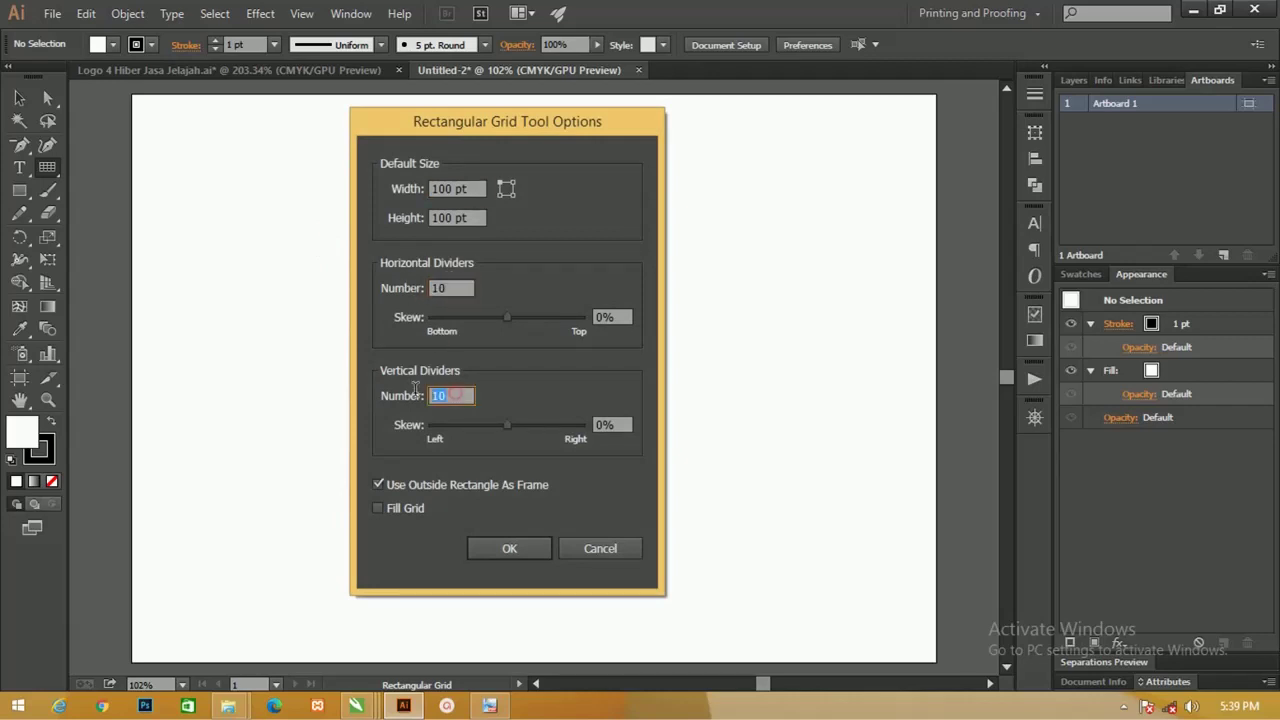
drag(456, 287, 410, 289)
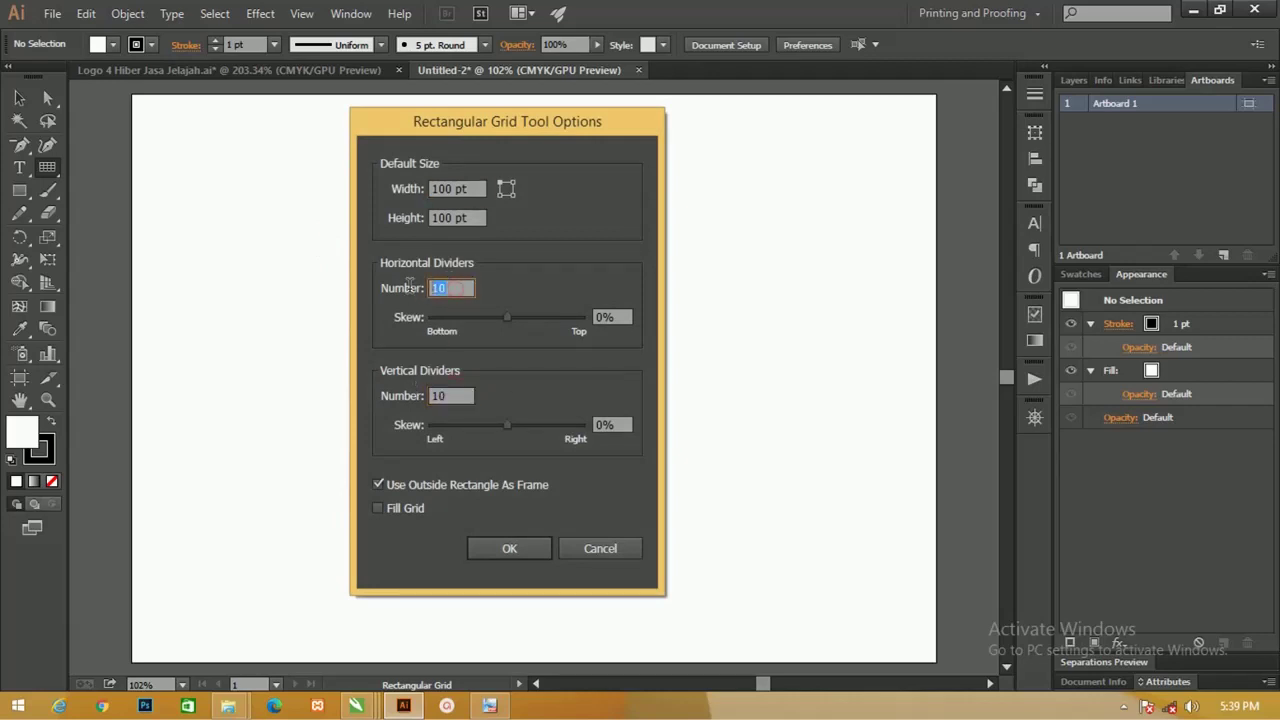
click(510, 548)
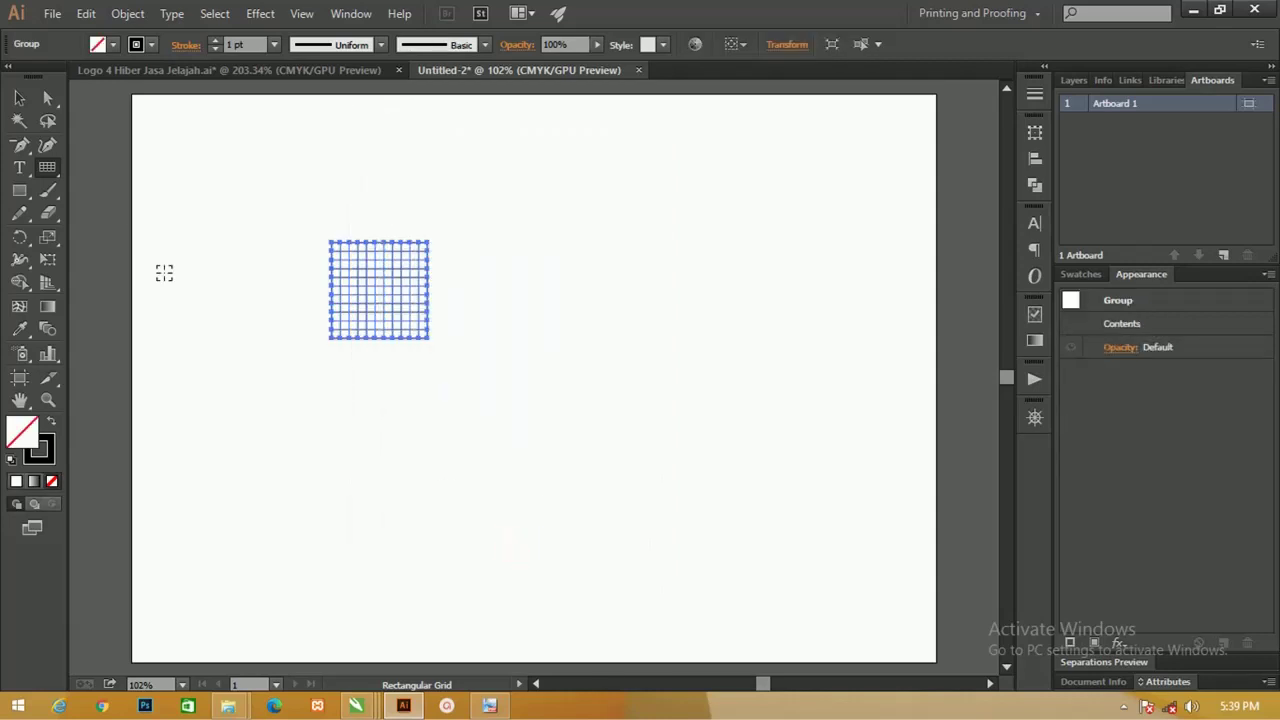
Scale the grid up to about 492.157 pt square and verify its size in Transform.
click(19, 100)
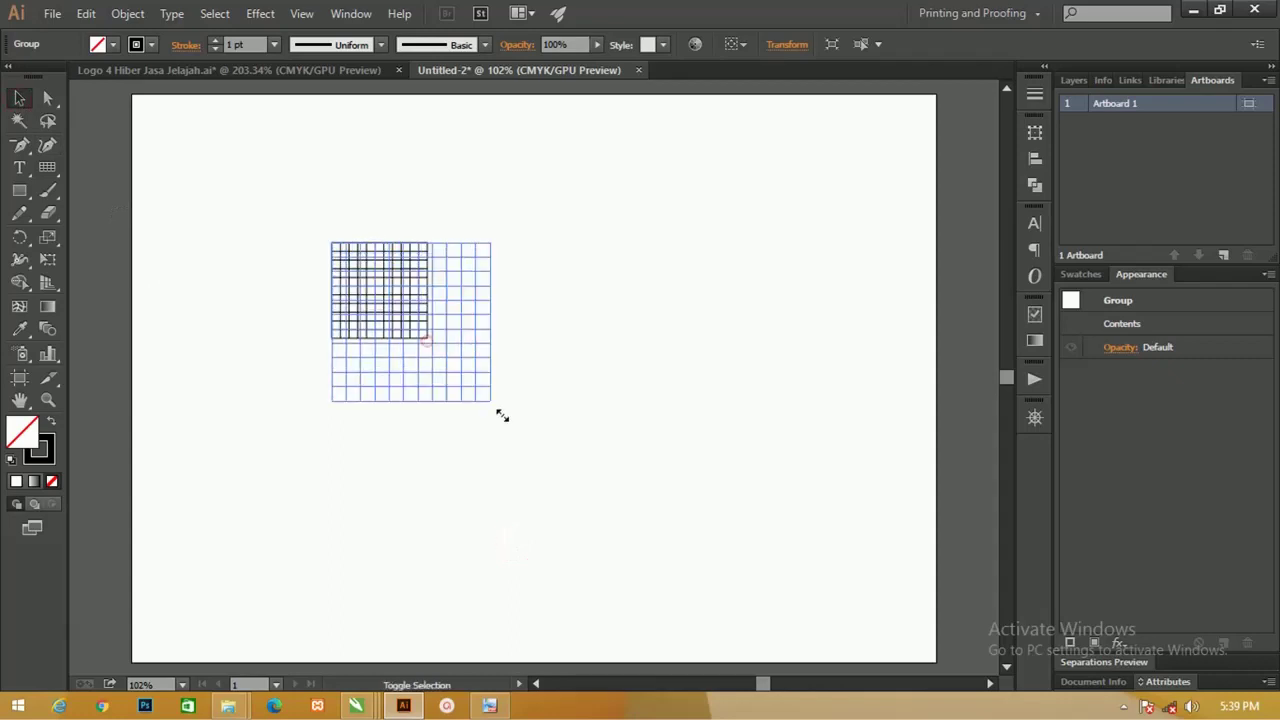
drag(426, 339, 729, 586)
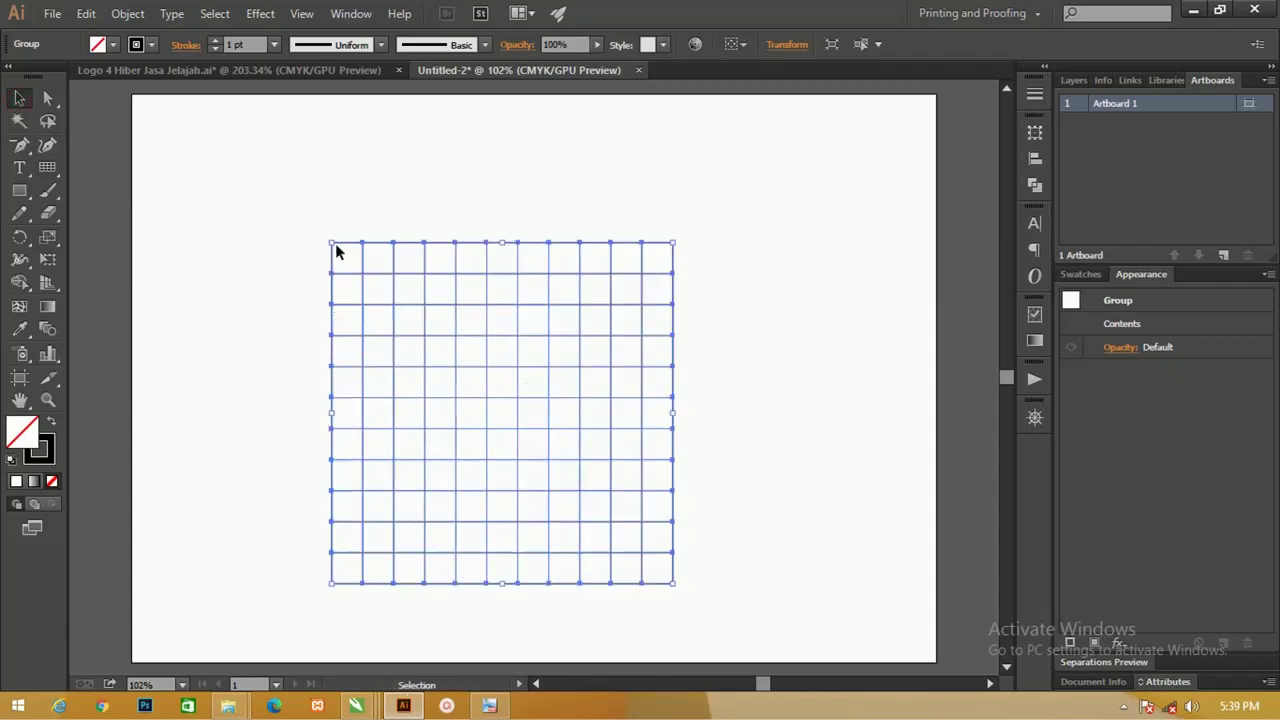
drag(331, 242, 203, 111)
key(a)
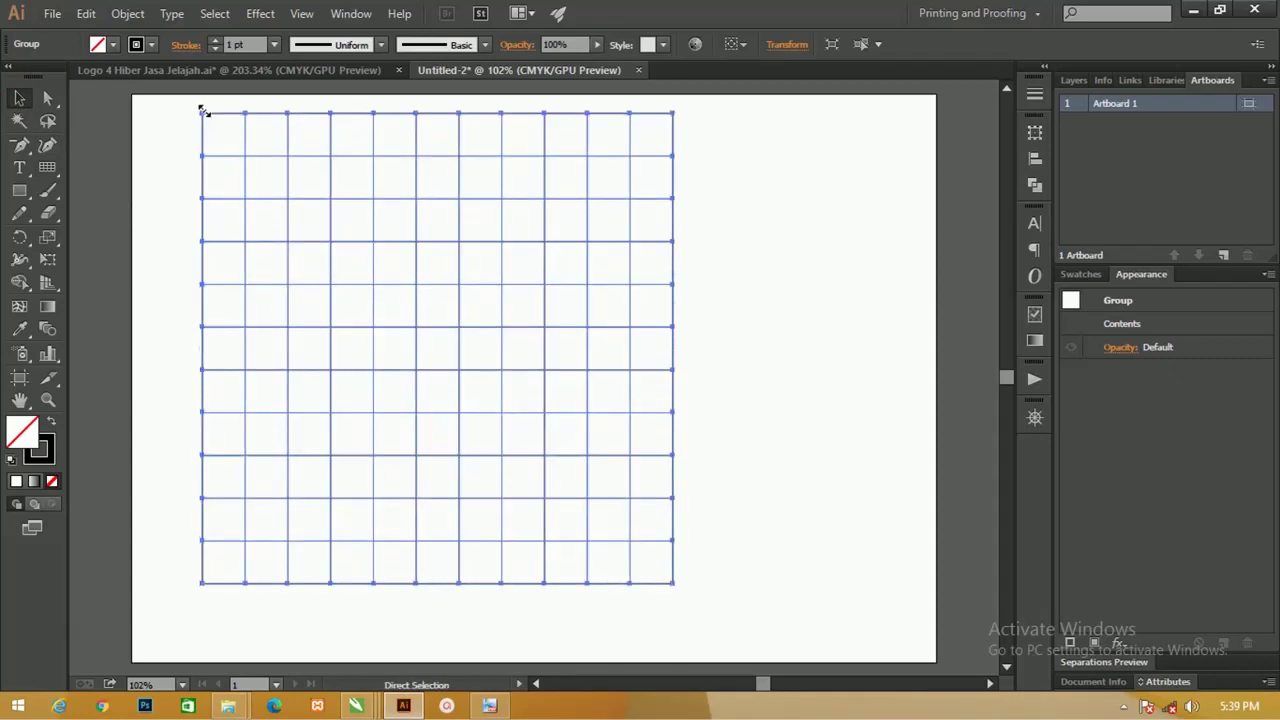
key(v)
click(788, 45)
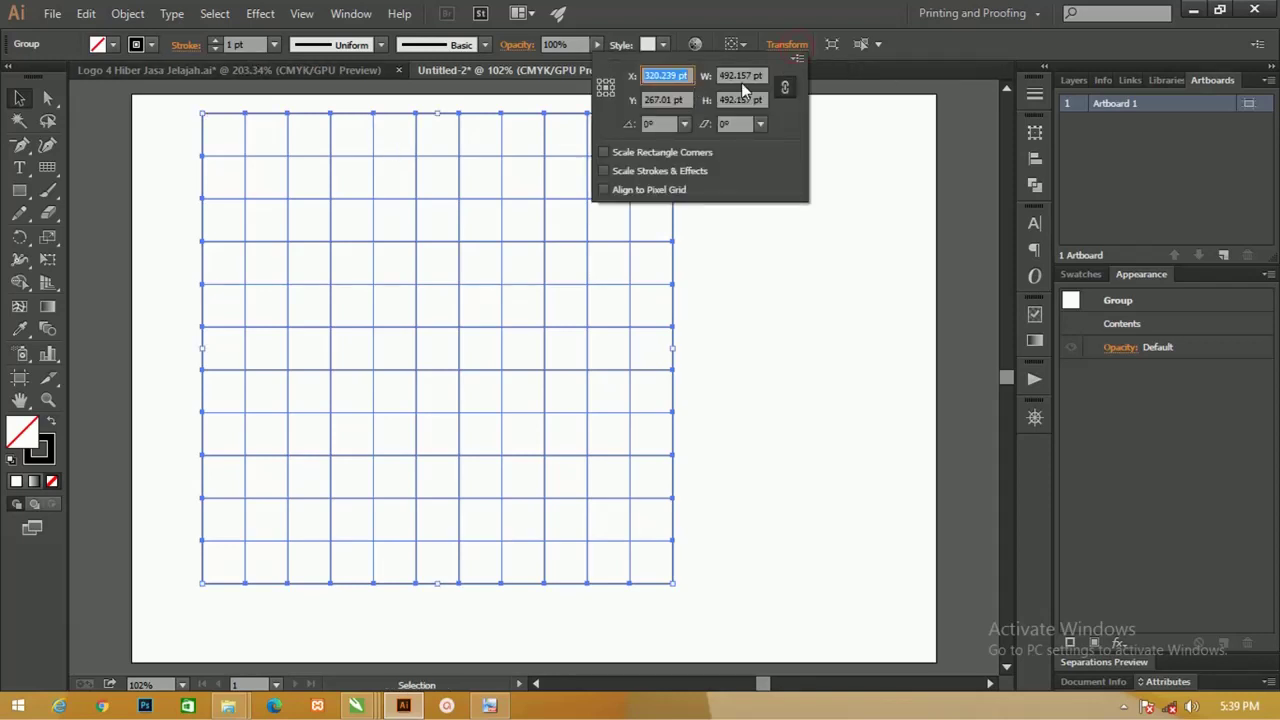
click(871, 106)
click(52, 14)
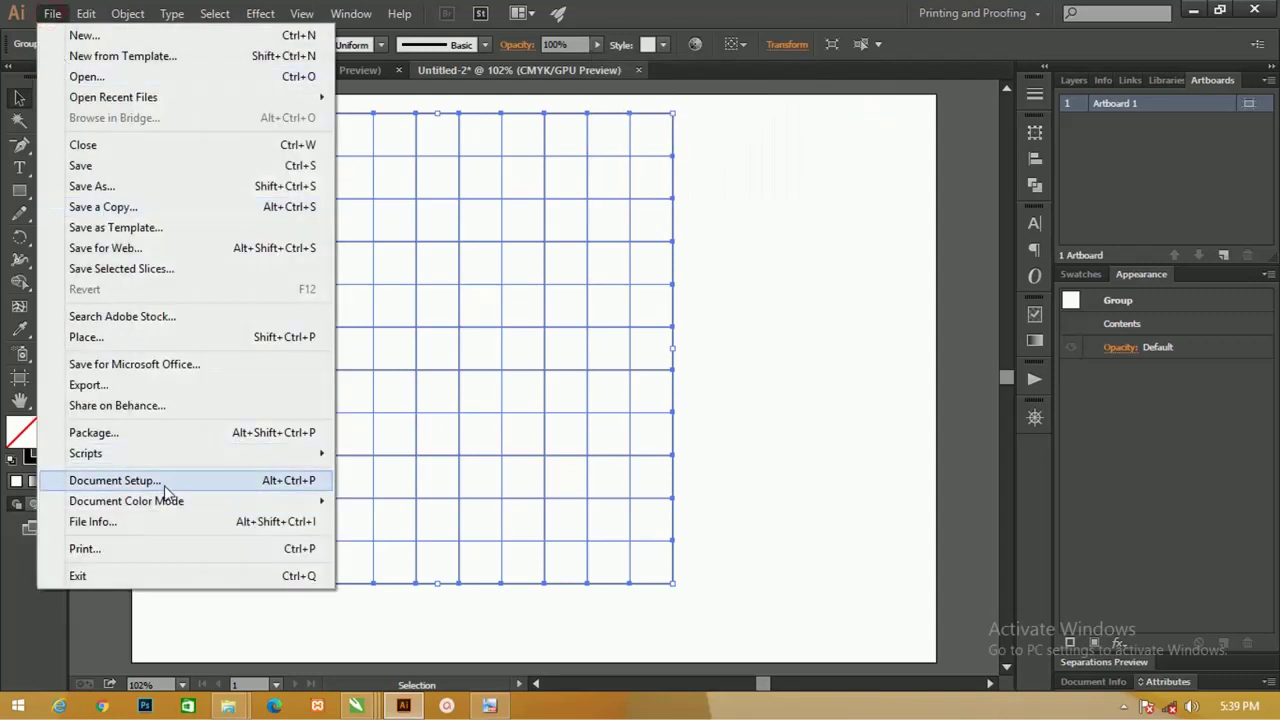
Change the document units to Centimeters in Document Setup.
click(163, 482)
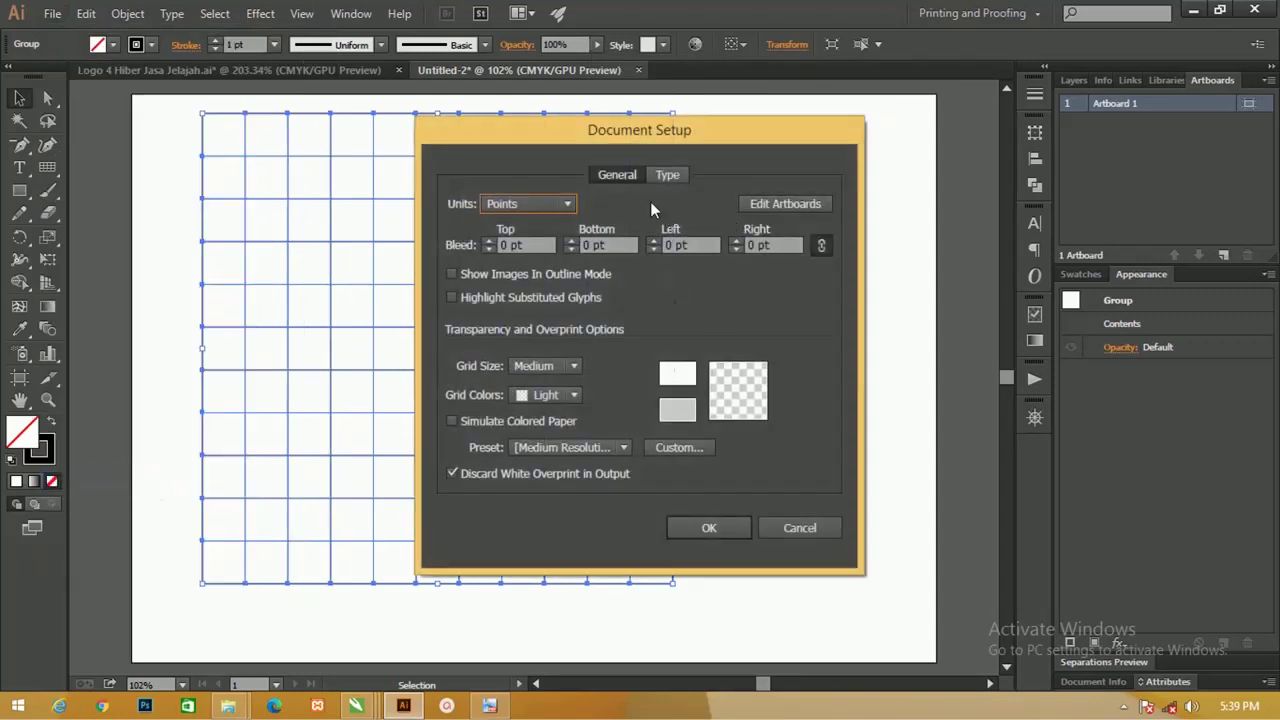
click(541, 203)
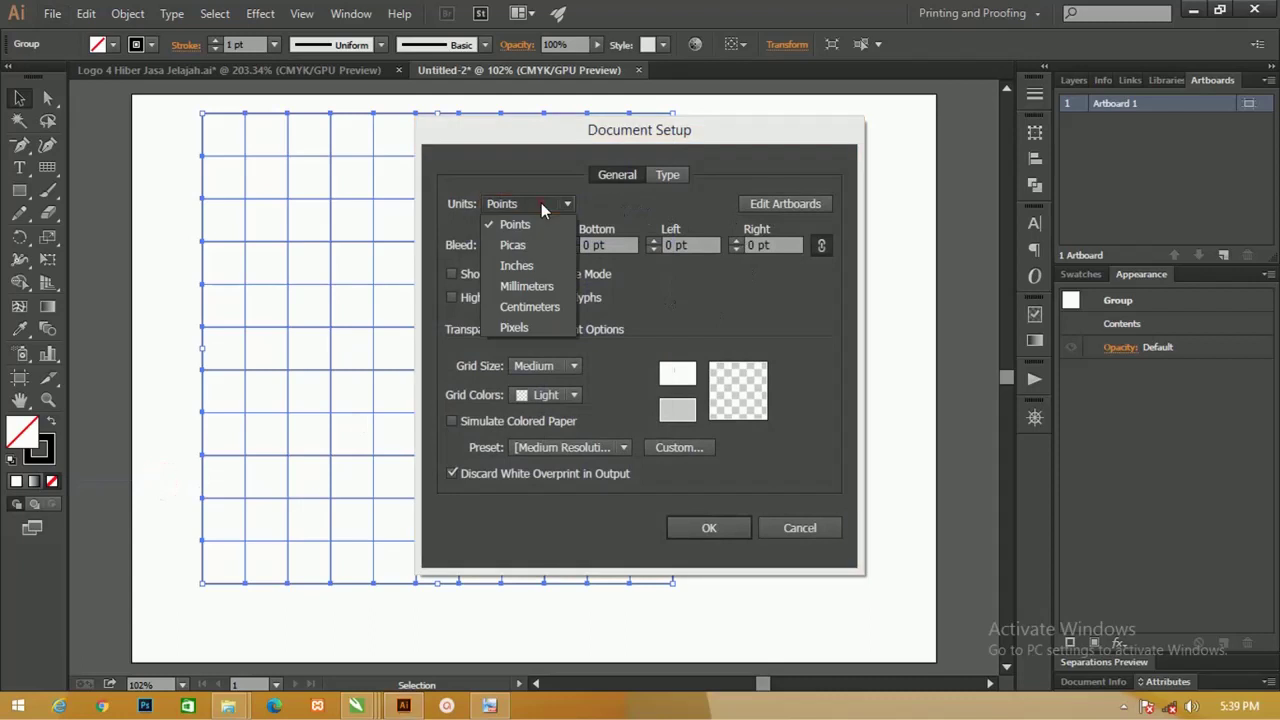
click(529, 311)
click(716, 527)
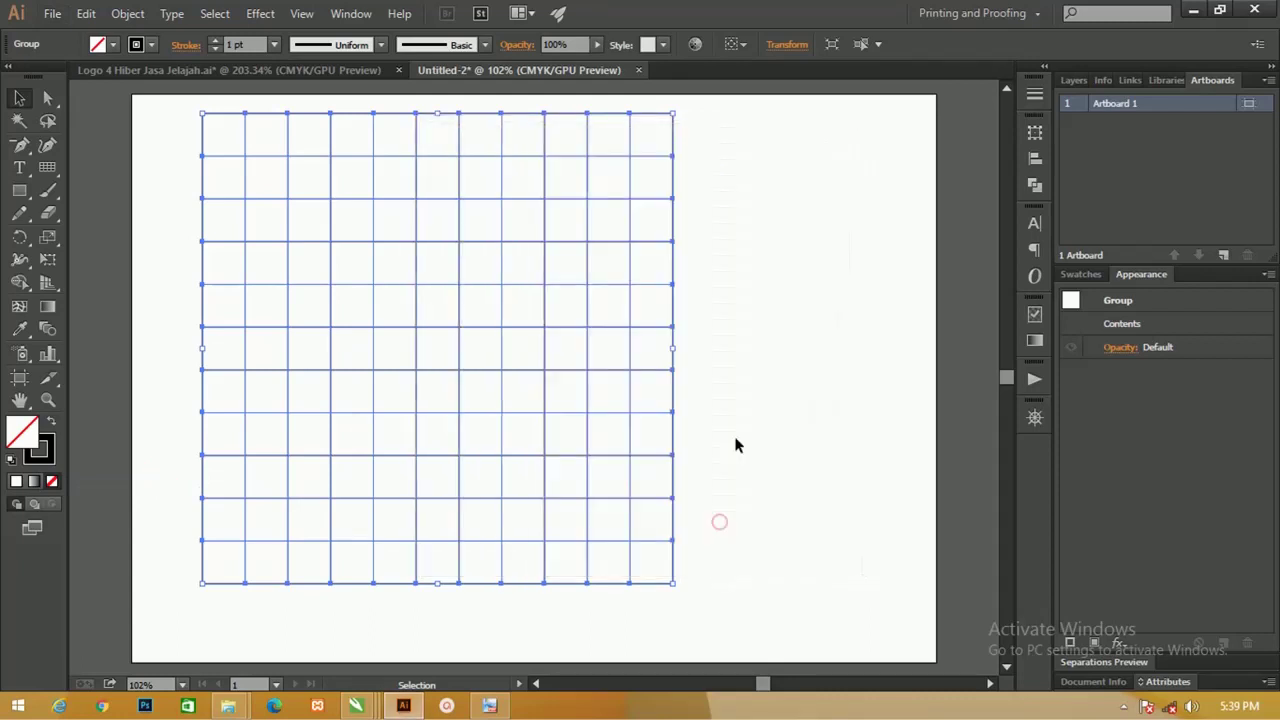
Set the grid's height to 21 cm in the Transform panel.
click(776, 47)
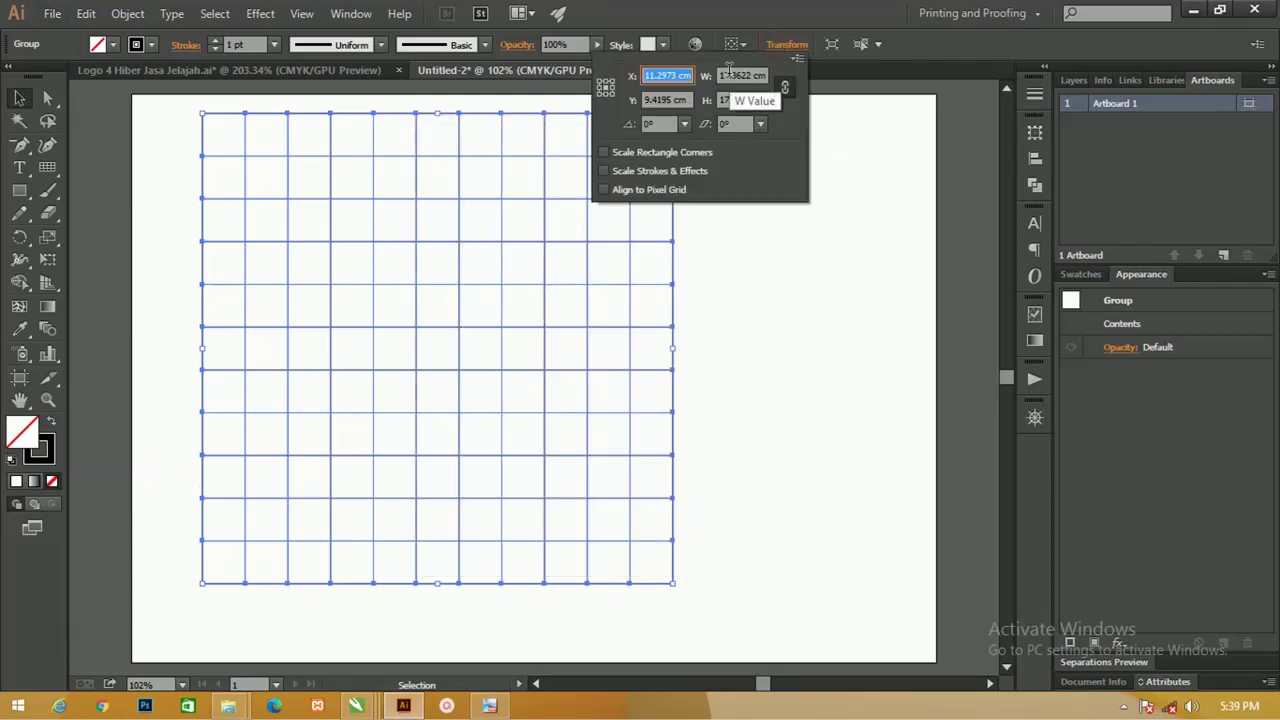
click(730, 75)
click(731, 99)
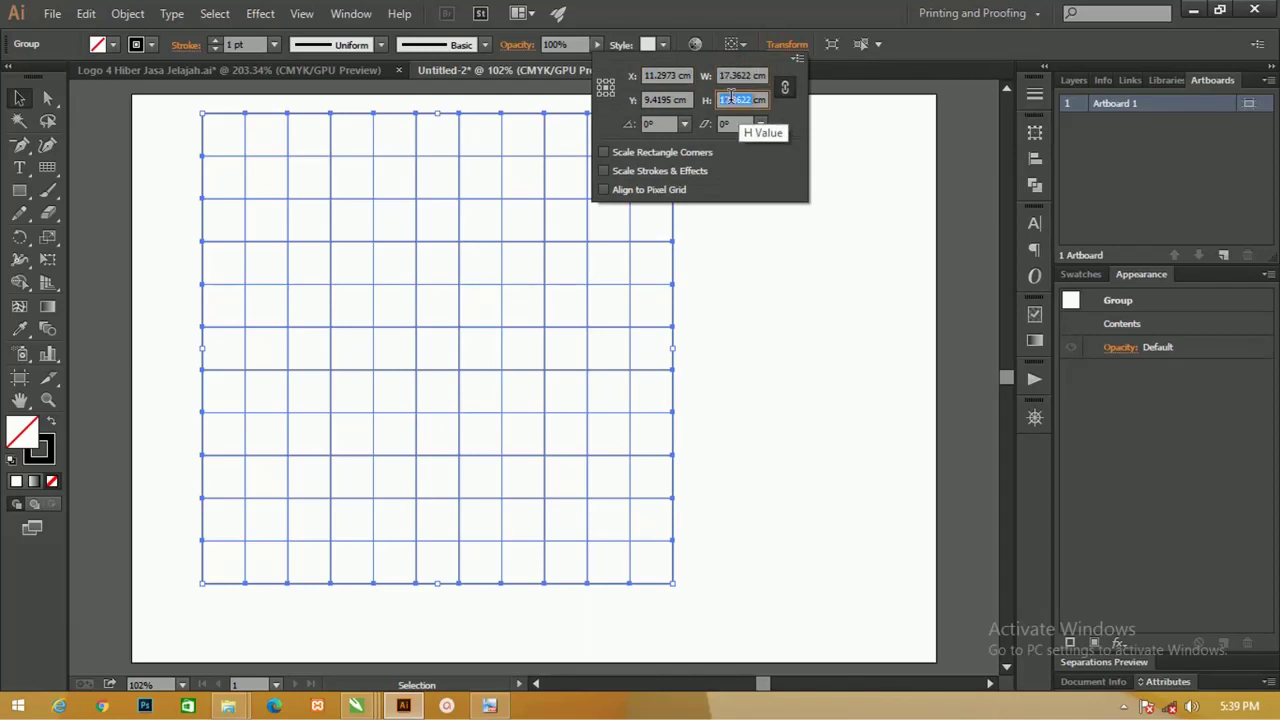
text(21)
key(Return)
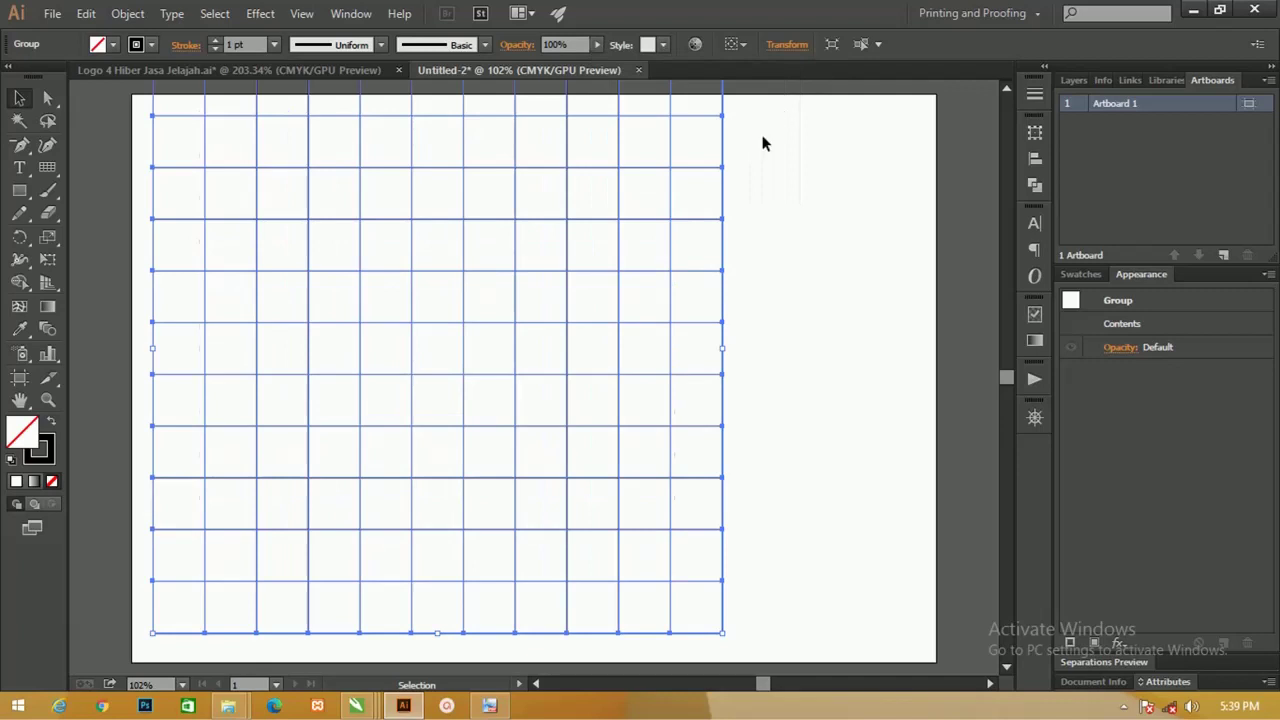
Align the grid to the artboard, centred vertically and horizontally.
click(737, 44)
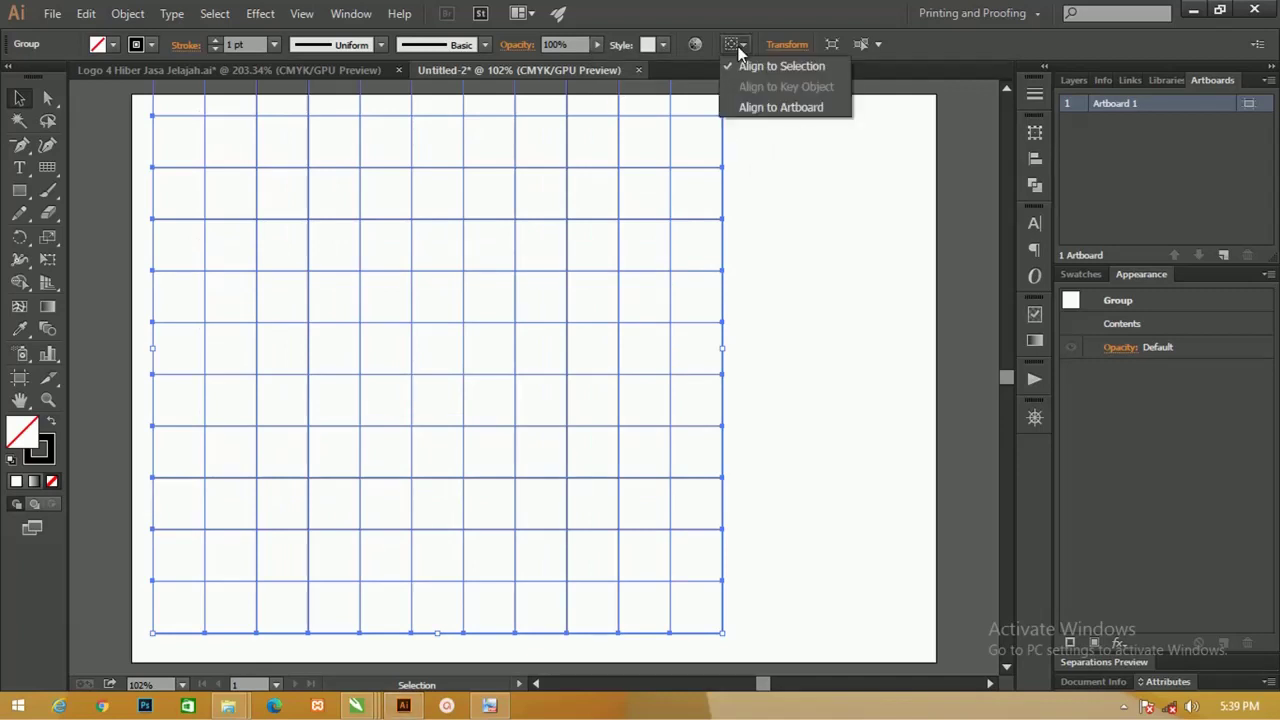
click(767, 104)
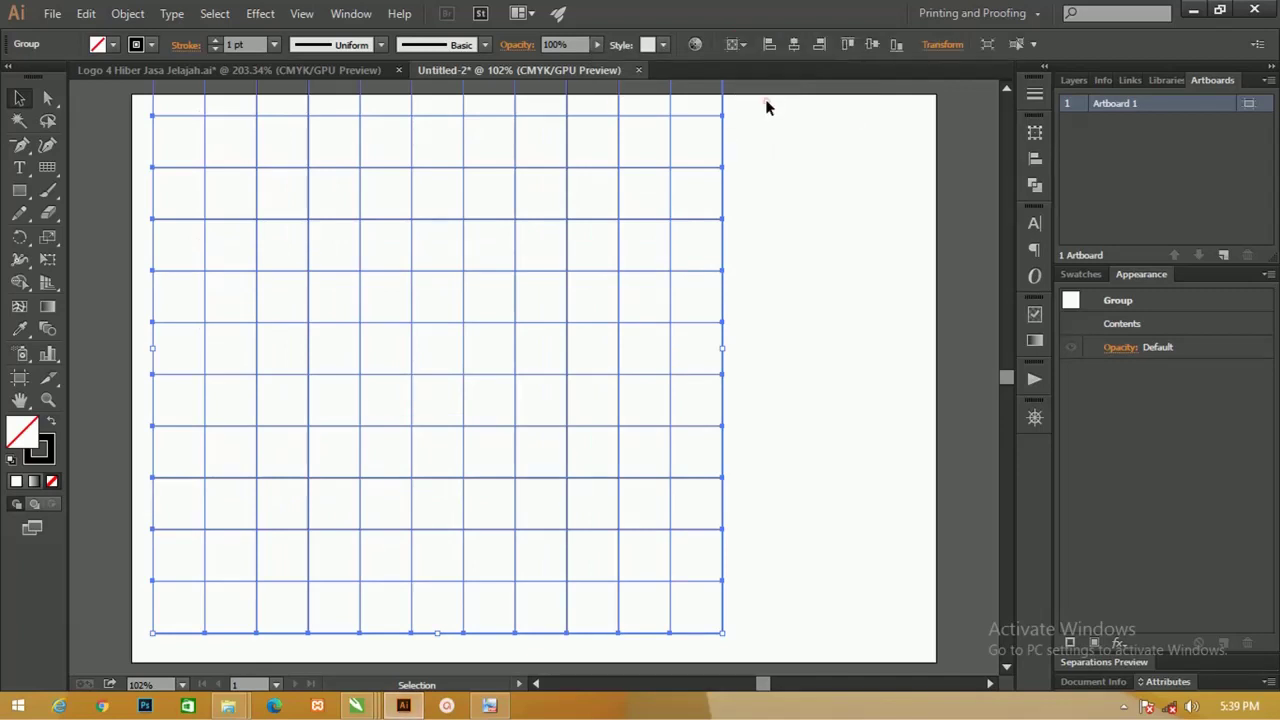
click(873, 43)
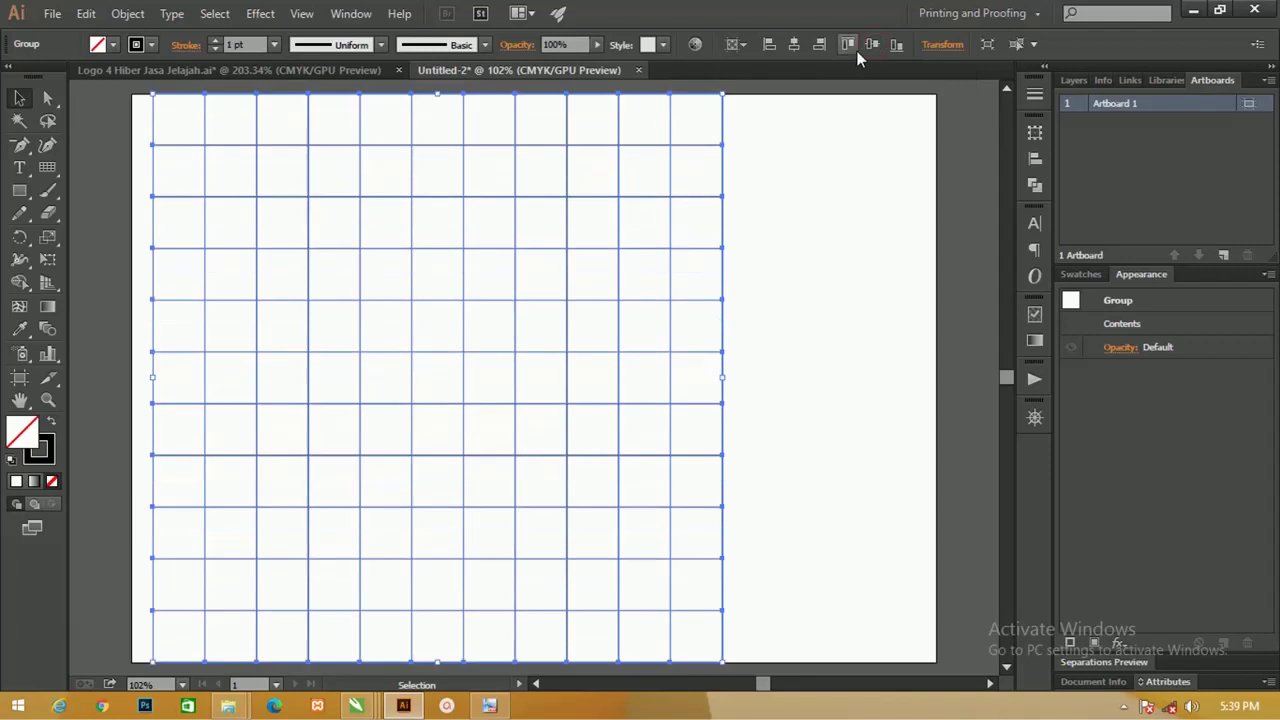
click(803, 41)
Ungroup the grid and convert its rectangles into guides with Make Guides.
click(834, 129)
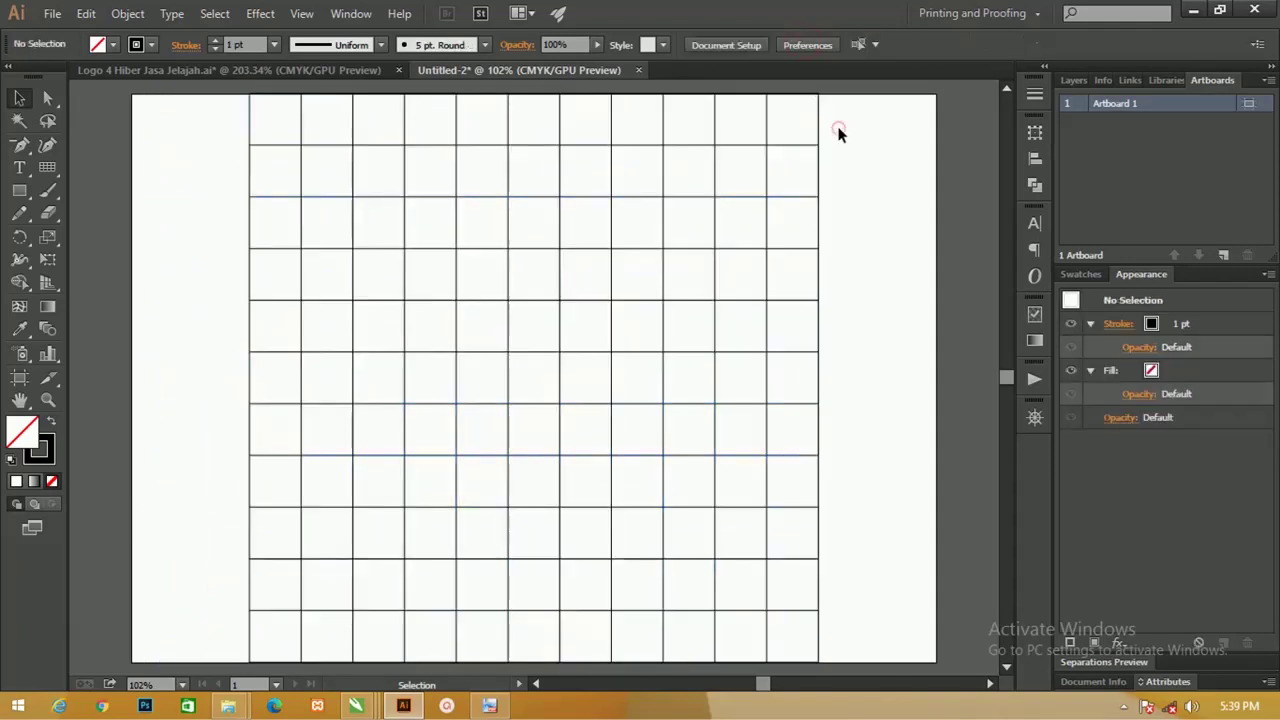
click(557, 165)
right_click(558, 163)
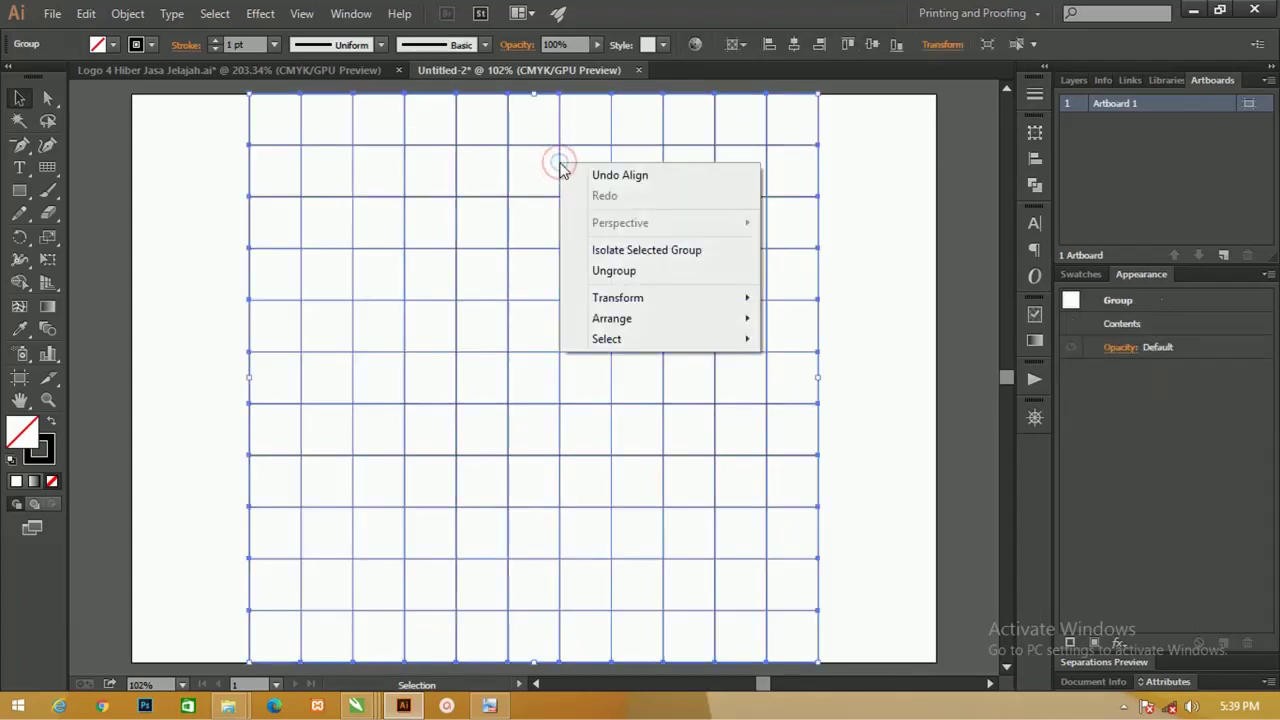
click(618, 272)
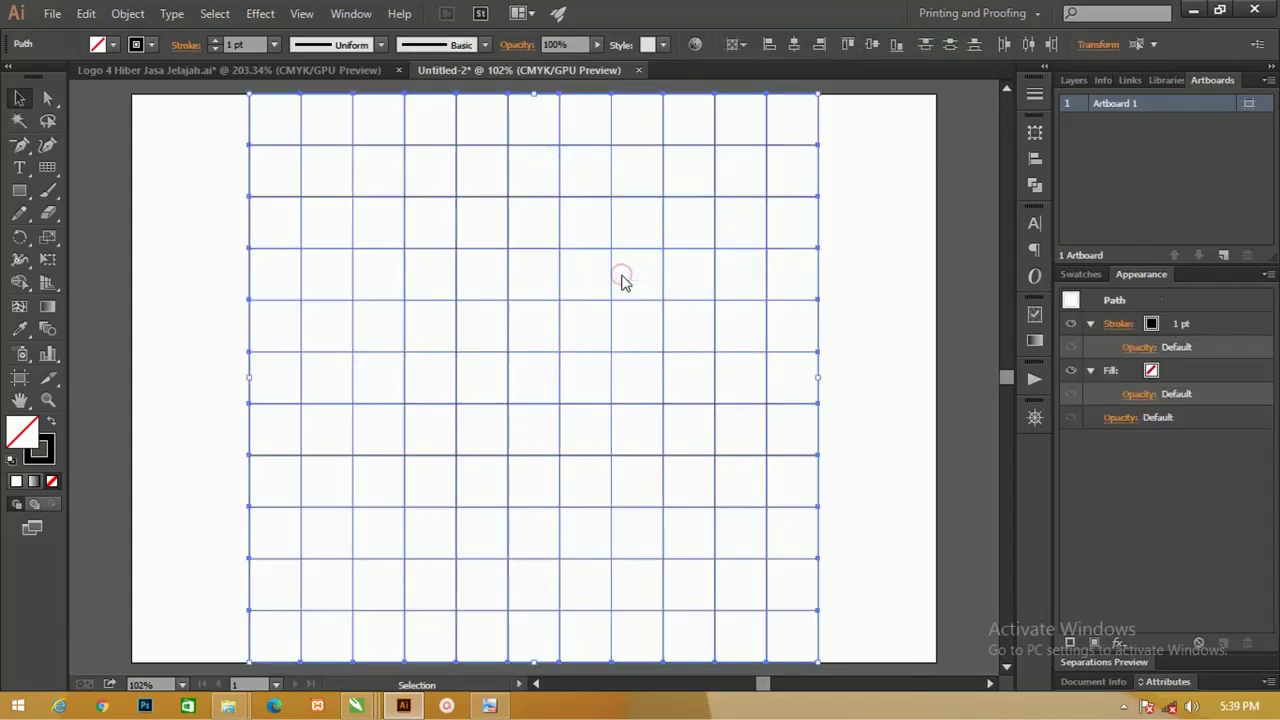
right_click(617, 200)
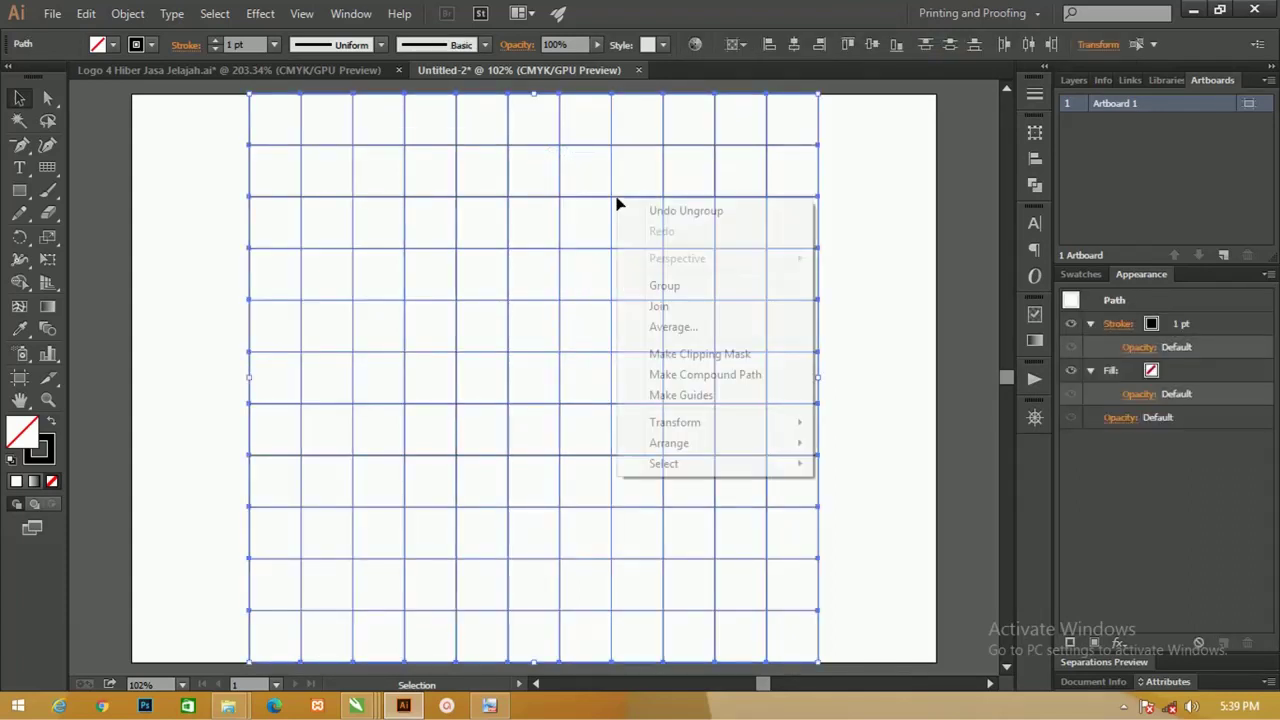
click(731, 395)
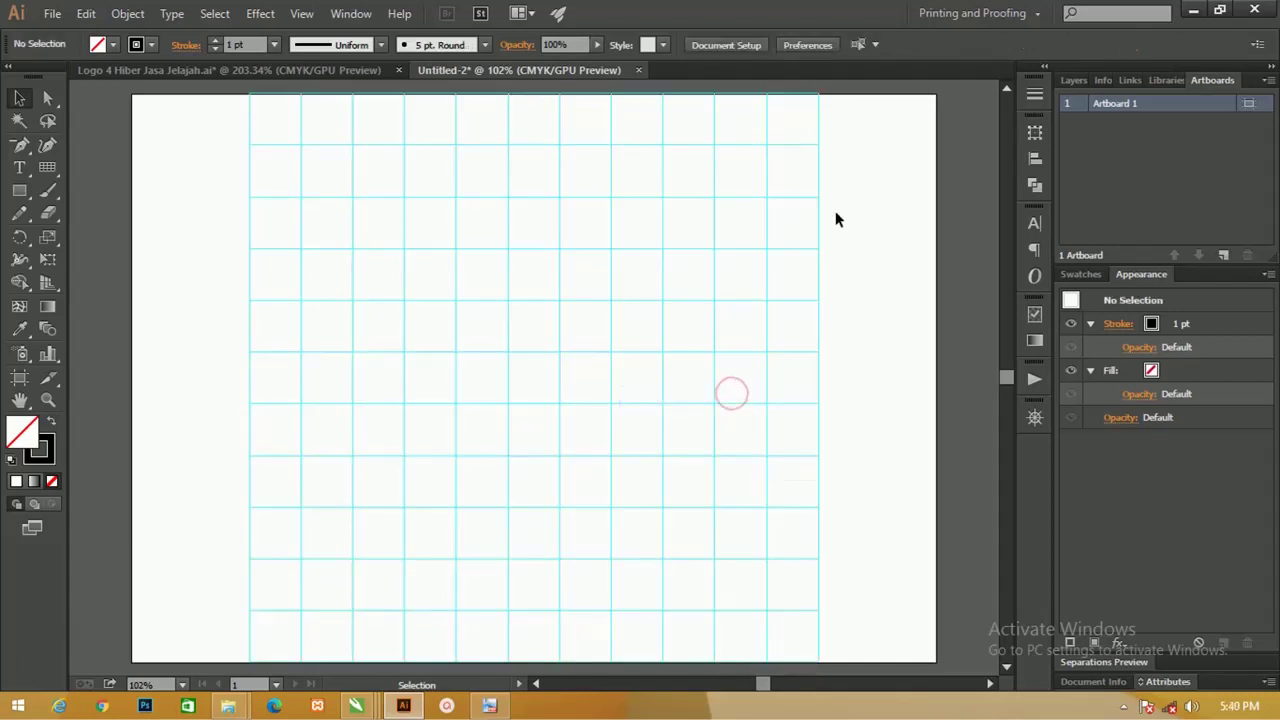
scroll(500, 220, right, 2)
scroll(485, 238, down, 1)
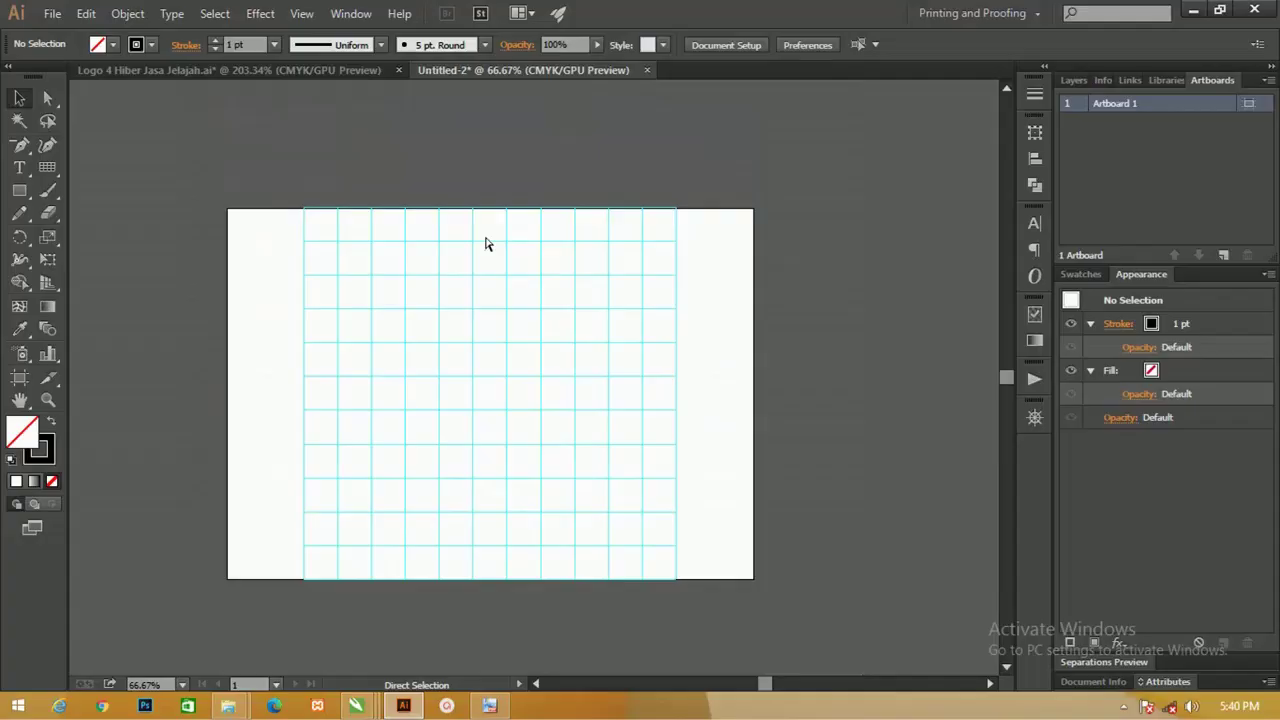
Zoom the view onto the guide grid at about 151%.
key(ctrl+1)
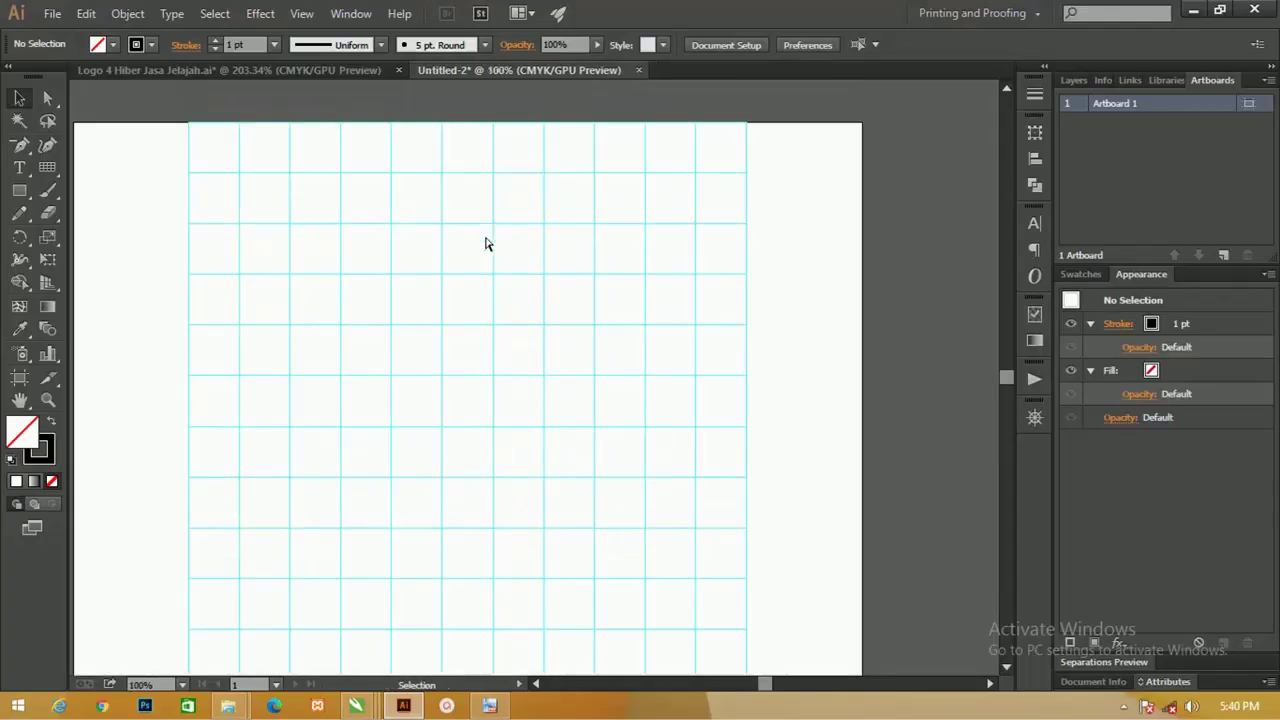
drag(384, 232, 398, 225)
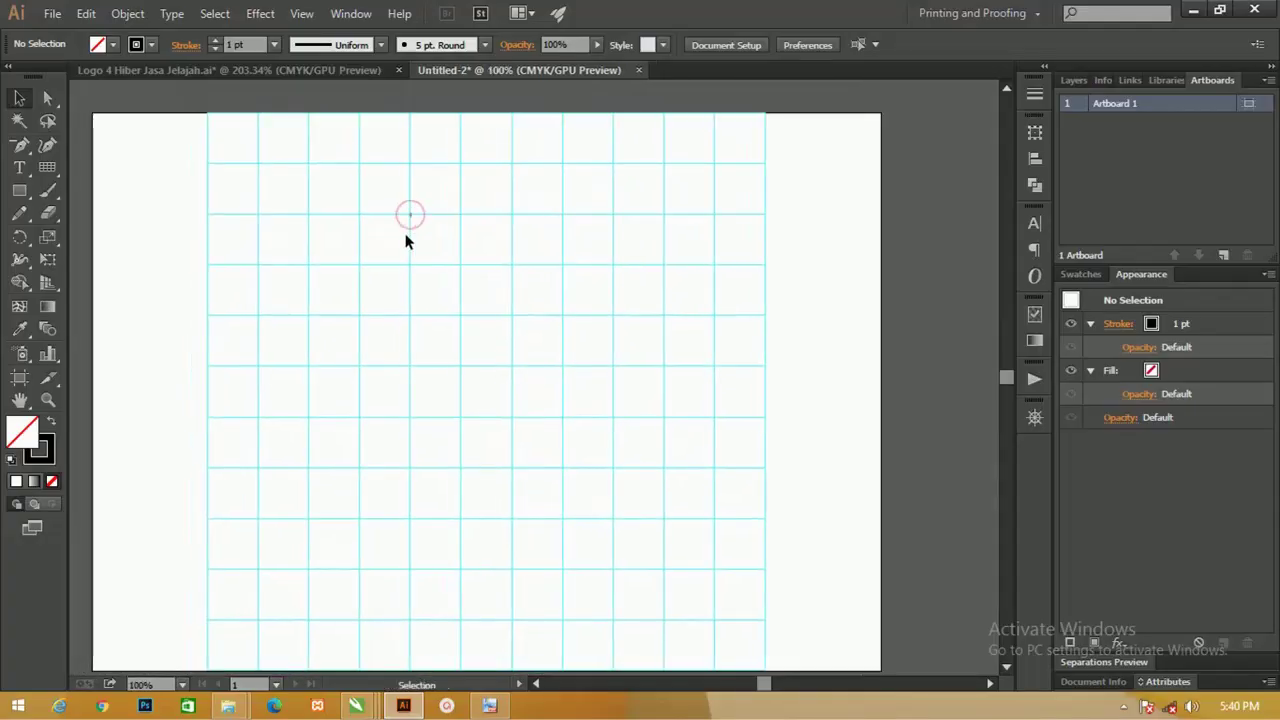
drag(586, 214, 560, 214)
key(z)
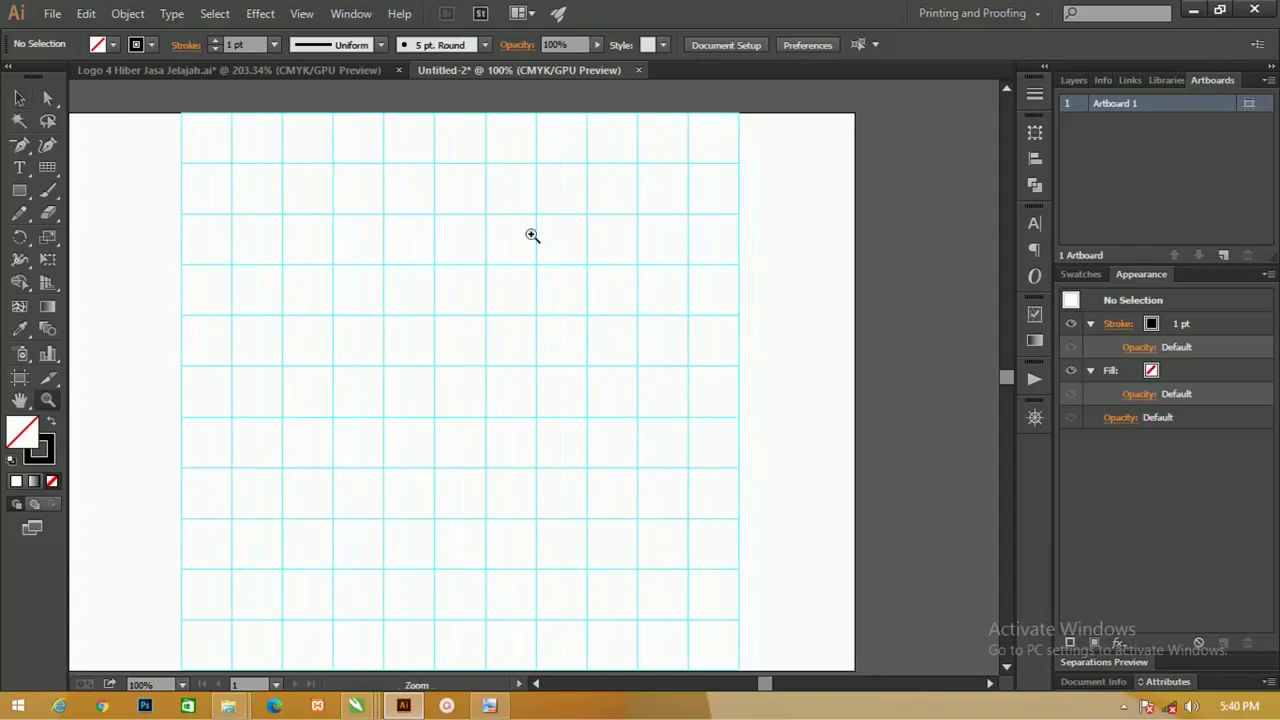
drag(251, 160, 370, 228)
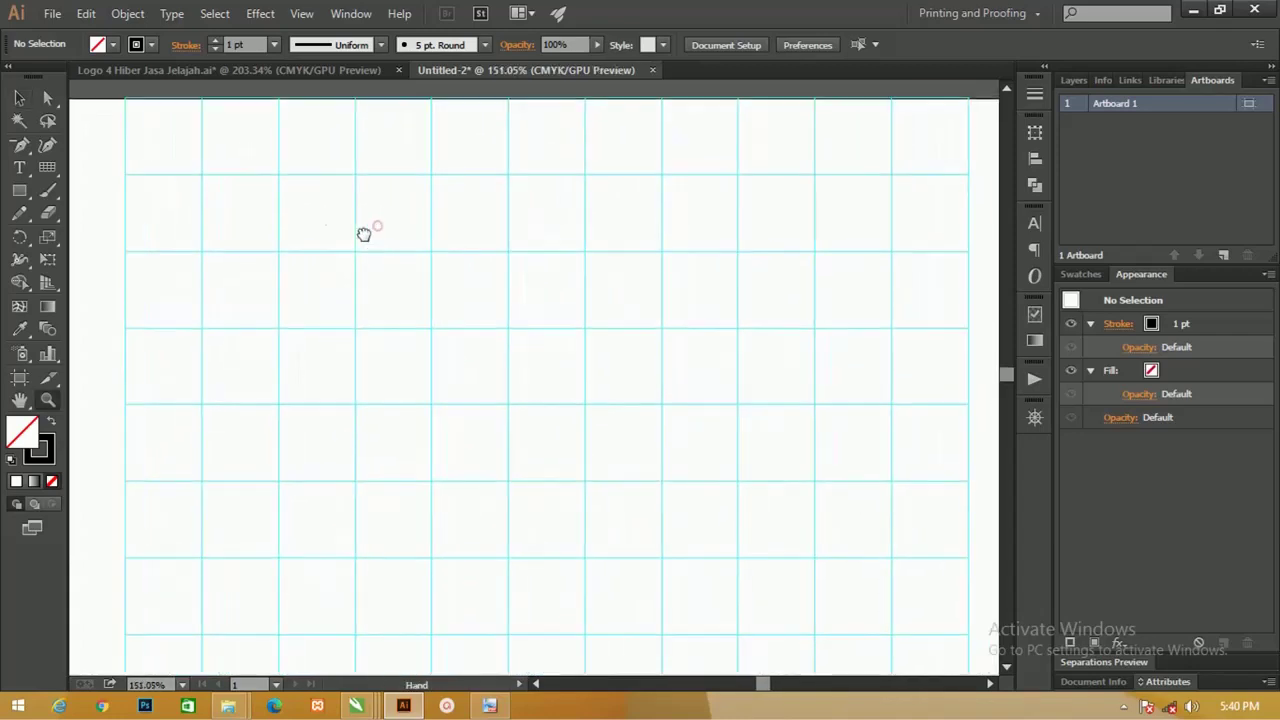
click(19, 146)
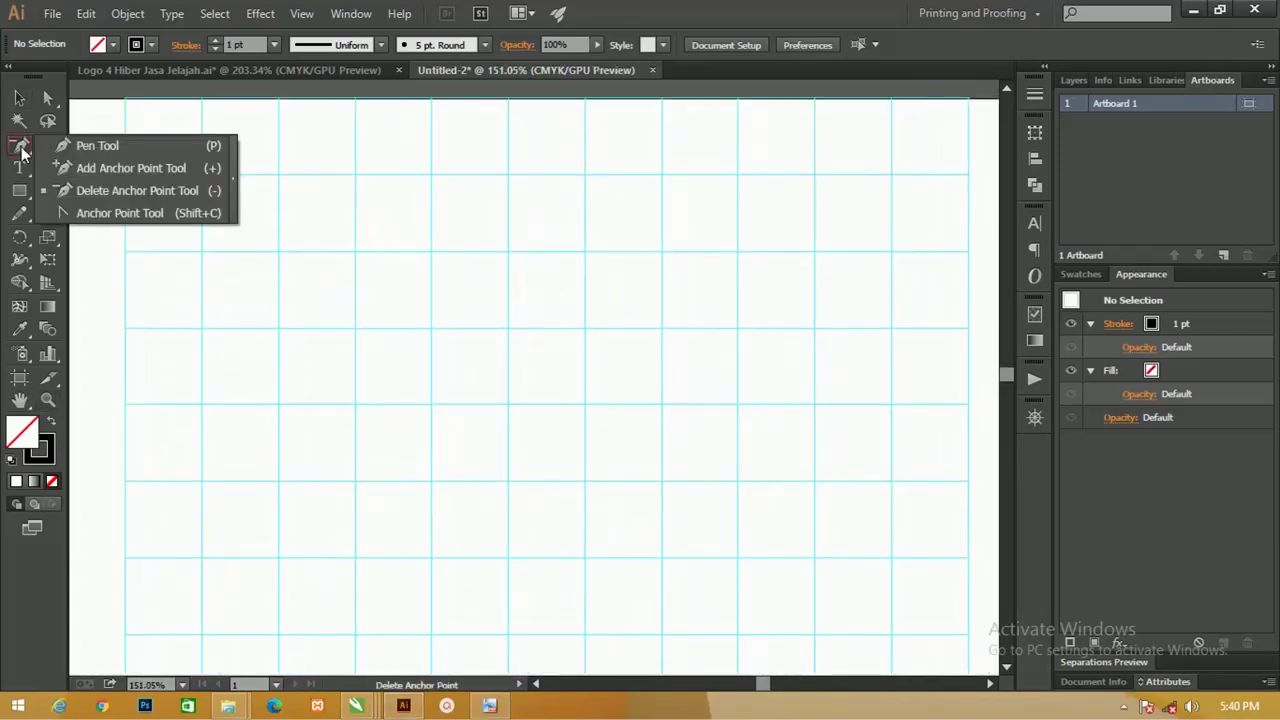
click(99, 148)
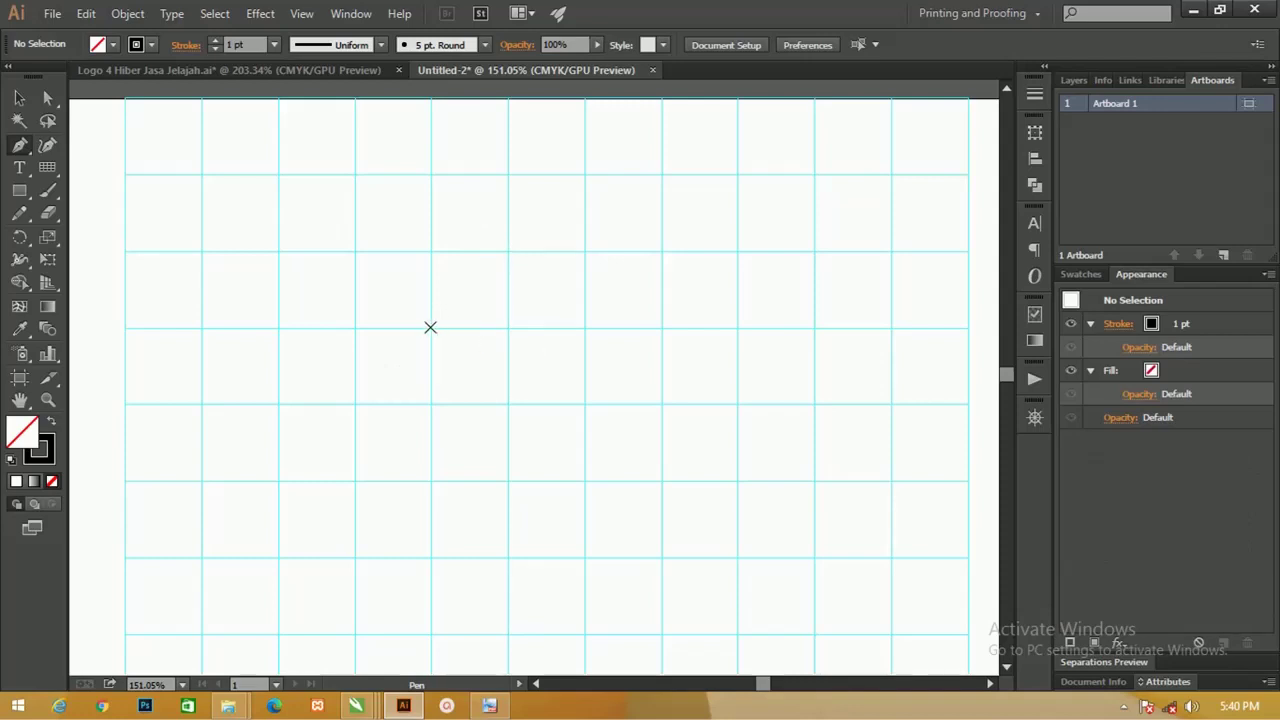
Pen the bird's upper outline: diagonal rise, rounded top curve, diagonals back down-left.
click(431, 327)
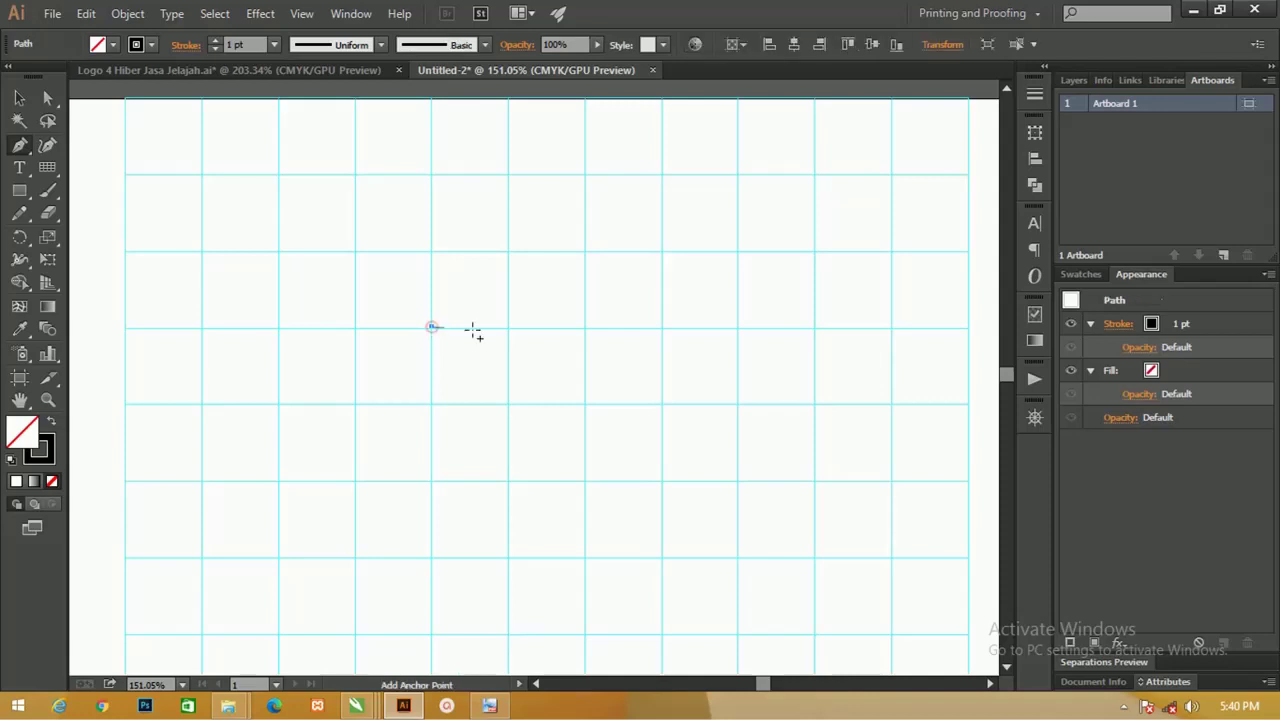
click(509, 250)
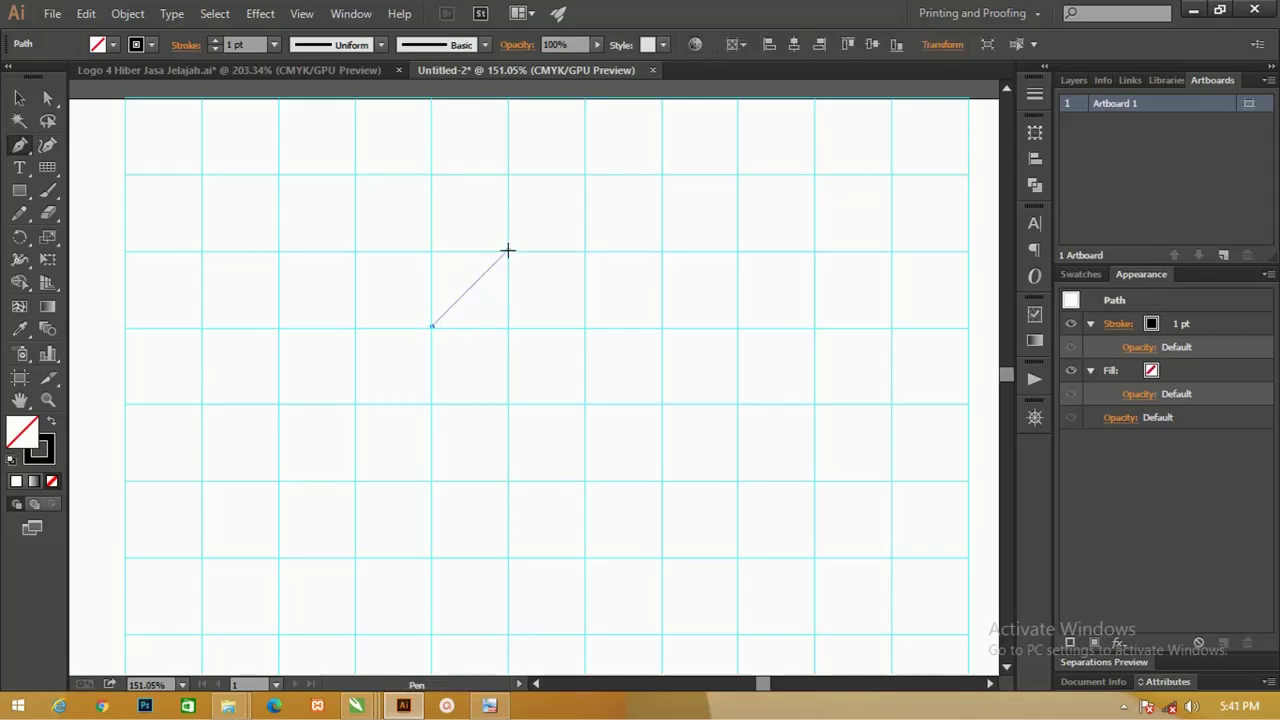
click(507, 250)
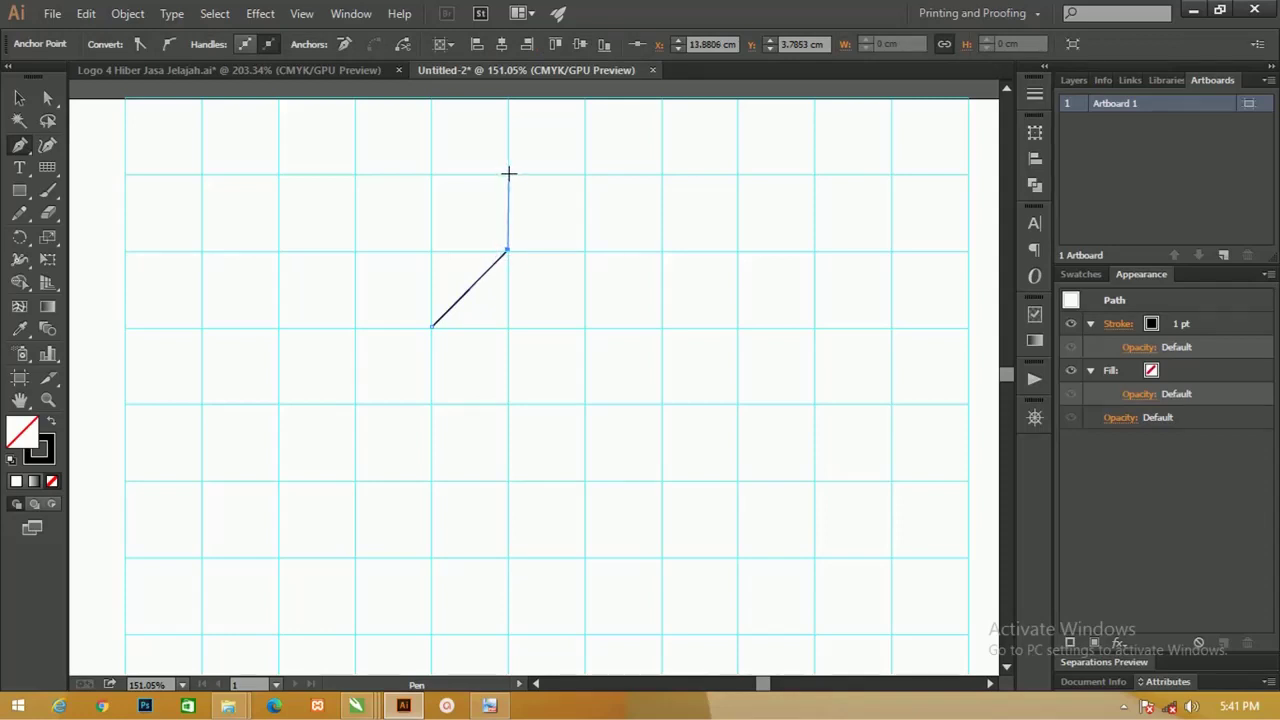
mouse_move(508, 174)
mouse_down()
mouse_move(459, 147)
mouse_move(477, 145)
mouse_up()
click(432, 250)
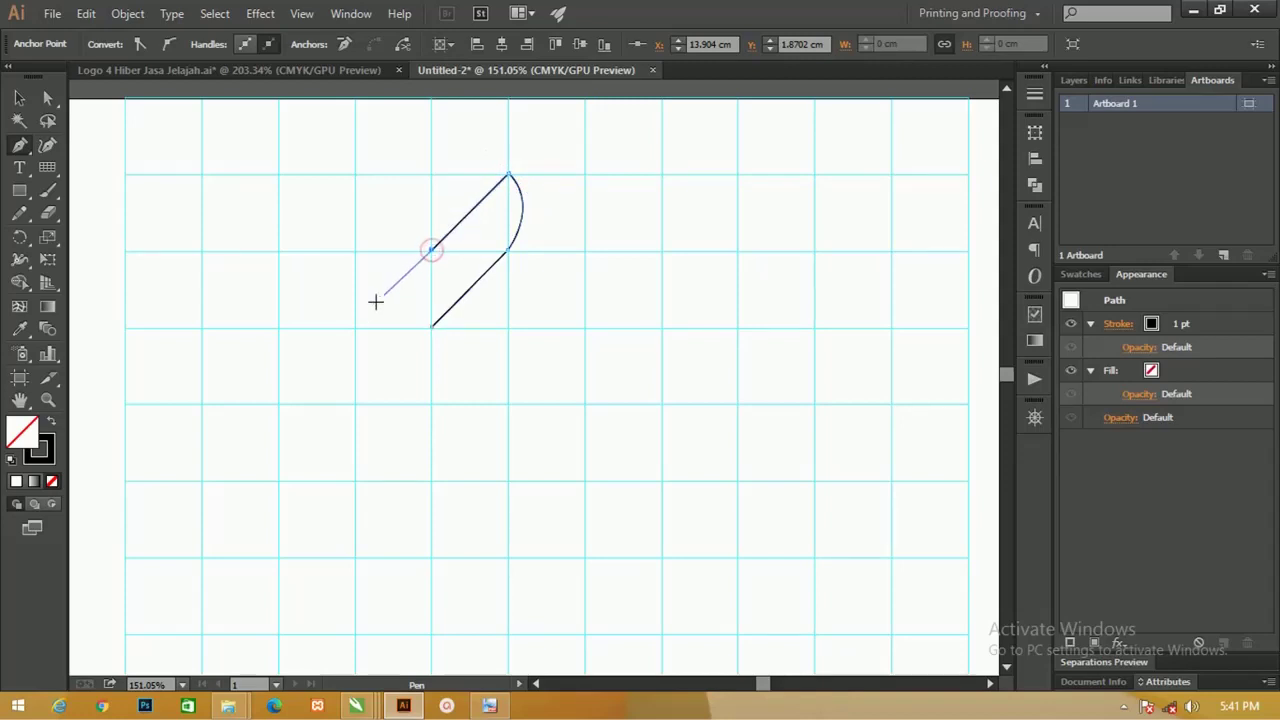
click(353, 331)
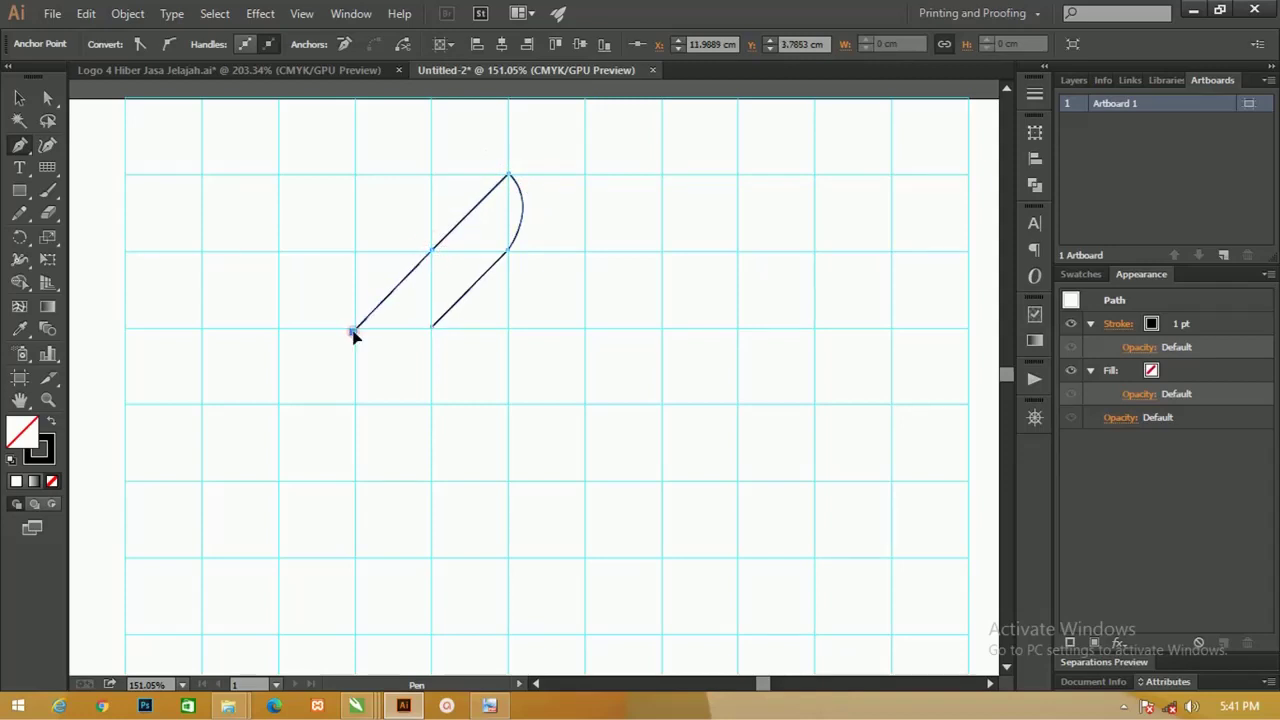
click(354, 404)
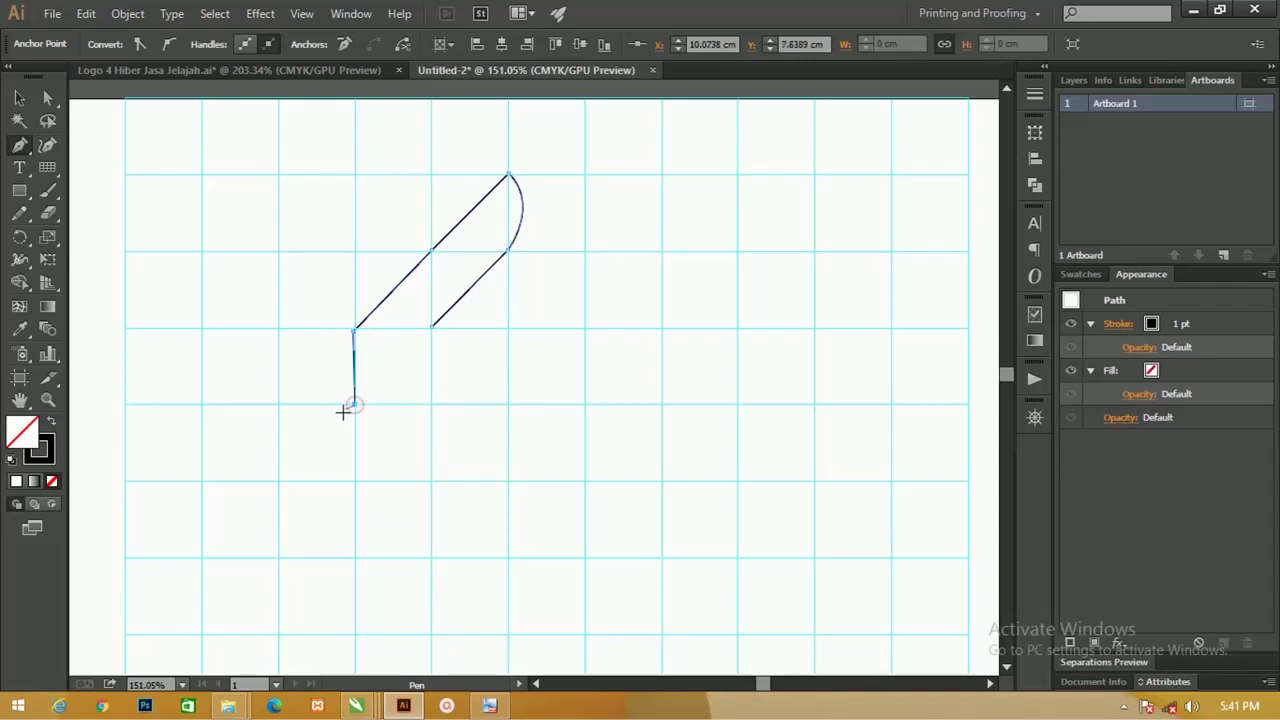
Continue the outline with zigzag steps, a long diagonal to the bottom, and a horizontal tail.
click(292, 444)
key(ctrl+z)
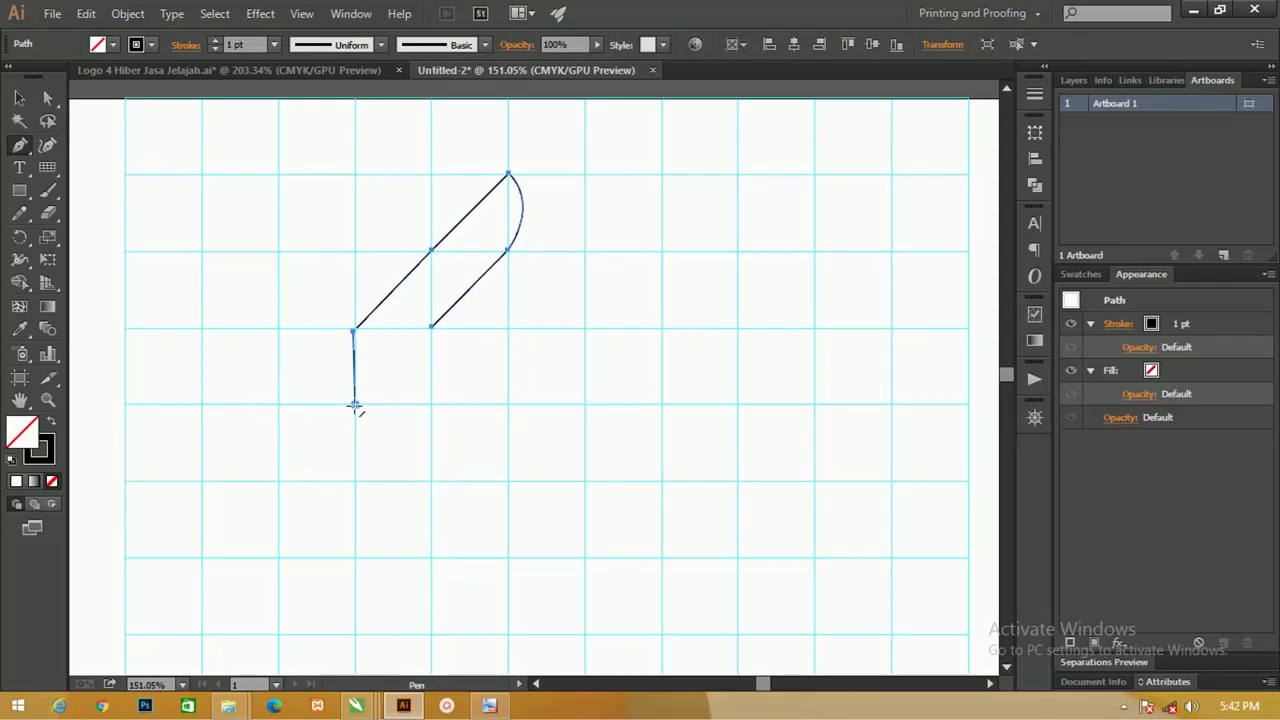
click(354, 404)
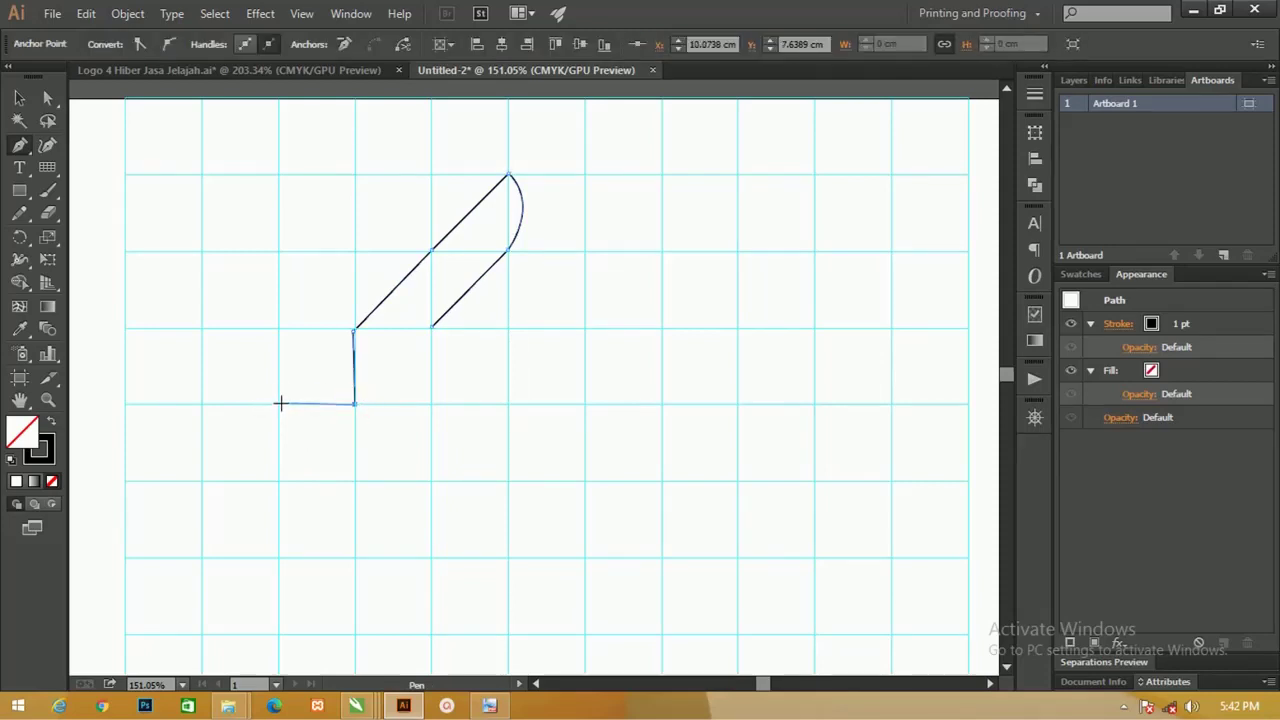
click(277, 404)
click(234, 472)
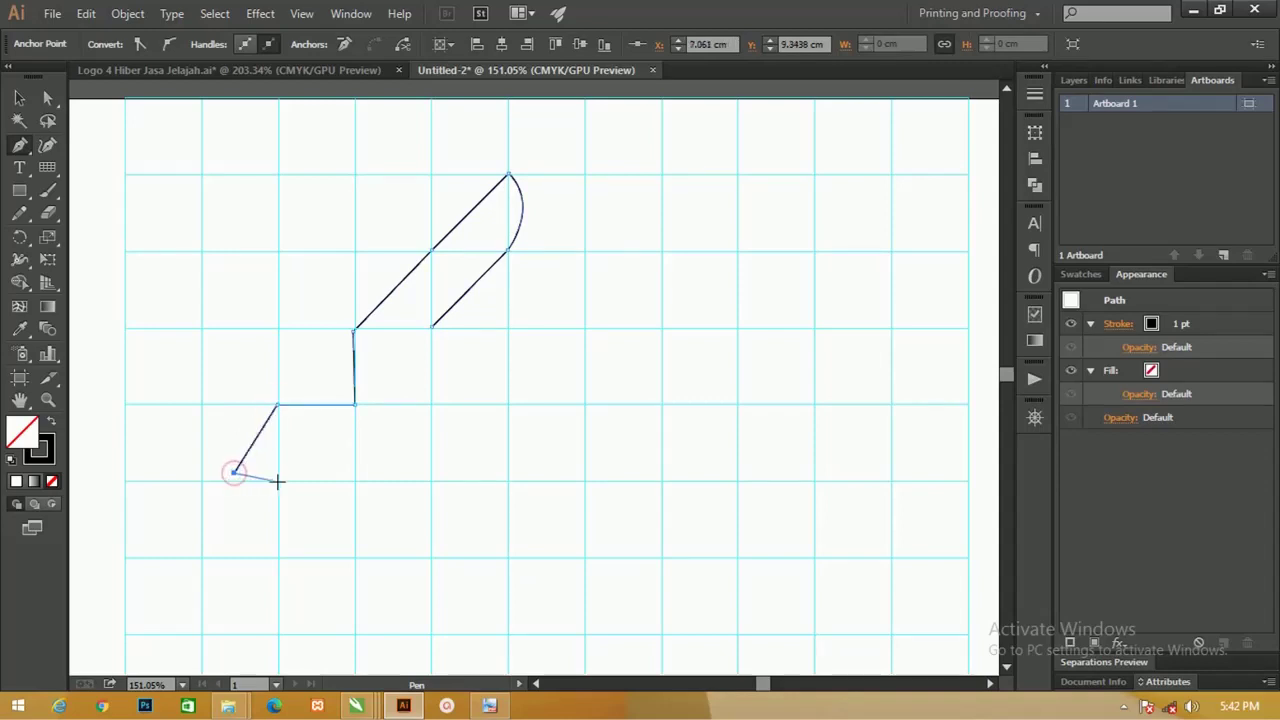
click(279, 481)
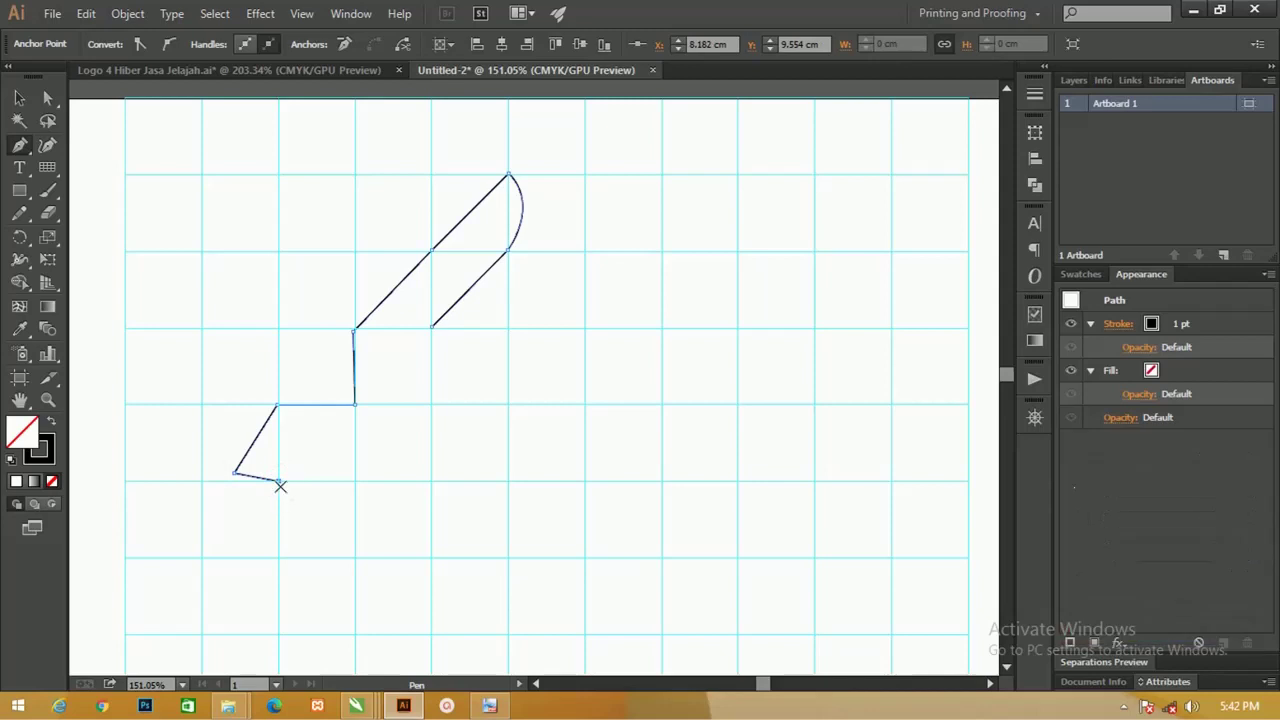
click(279, 481)
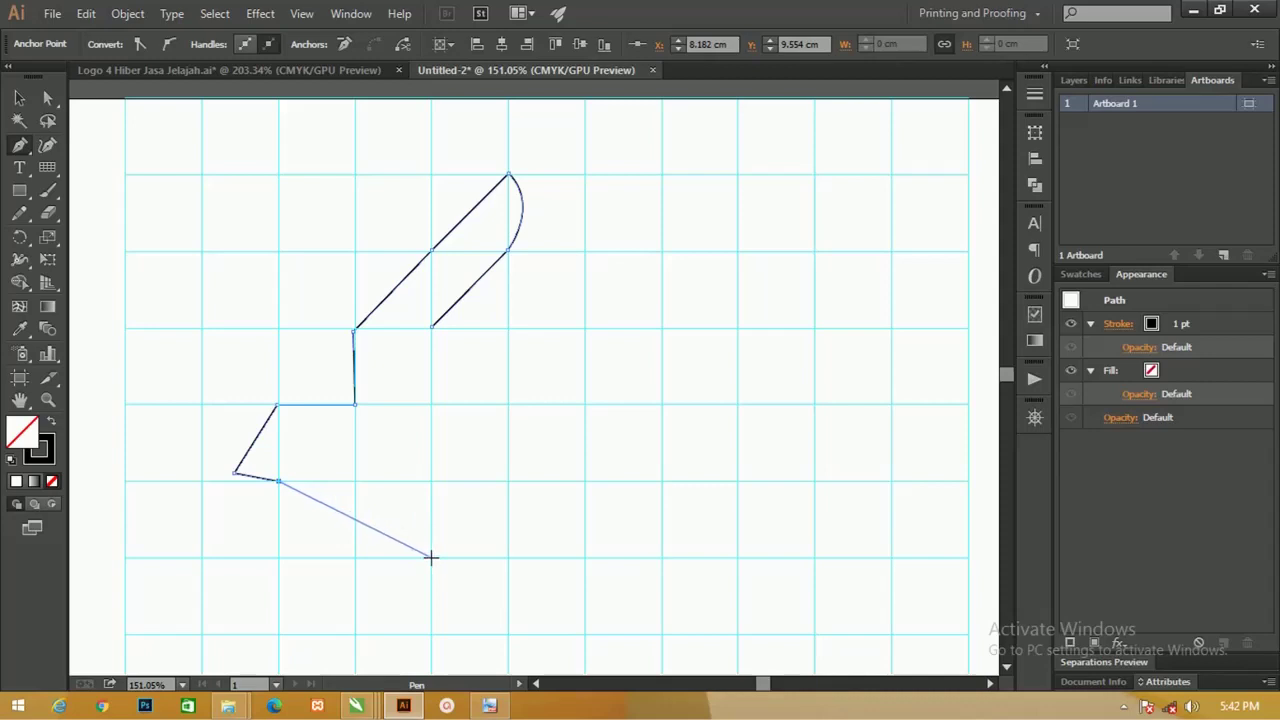
click(431, 557)
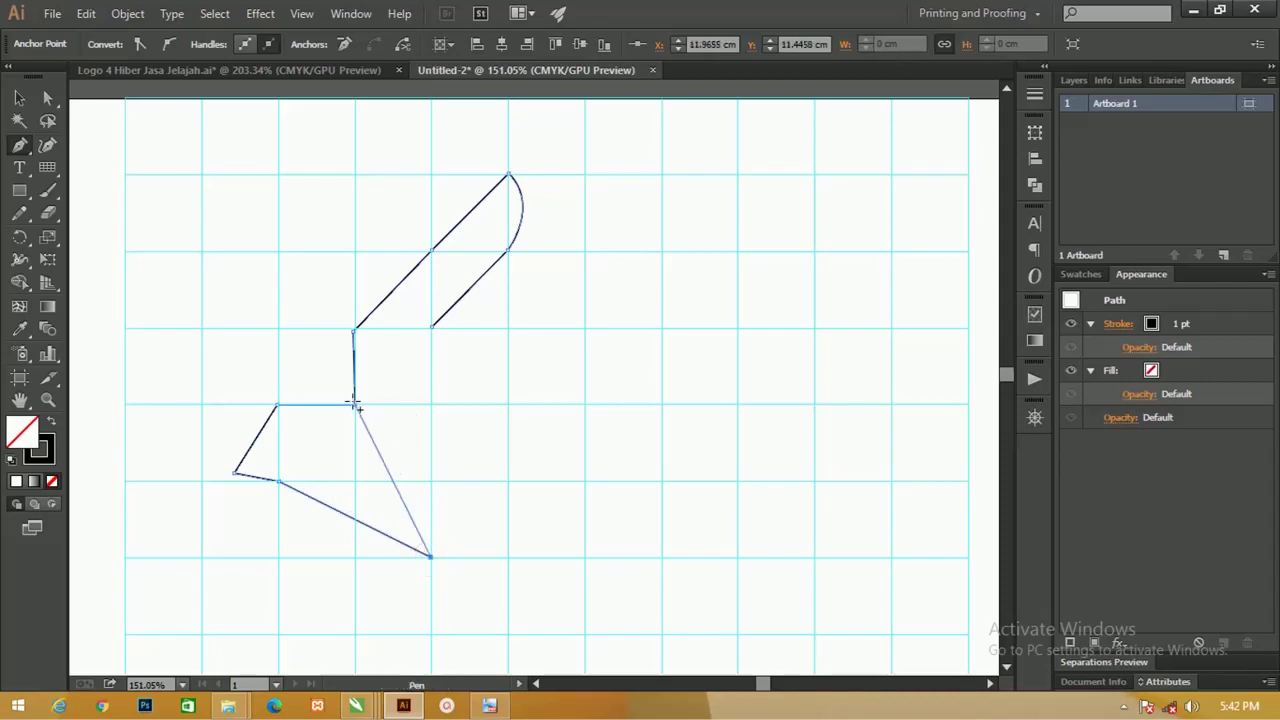
click(507, 403)
click(661, 404)
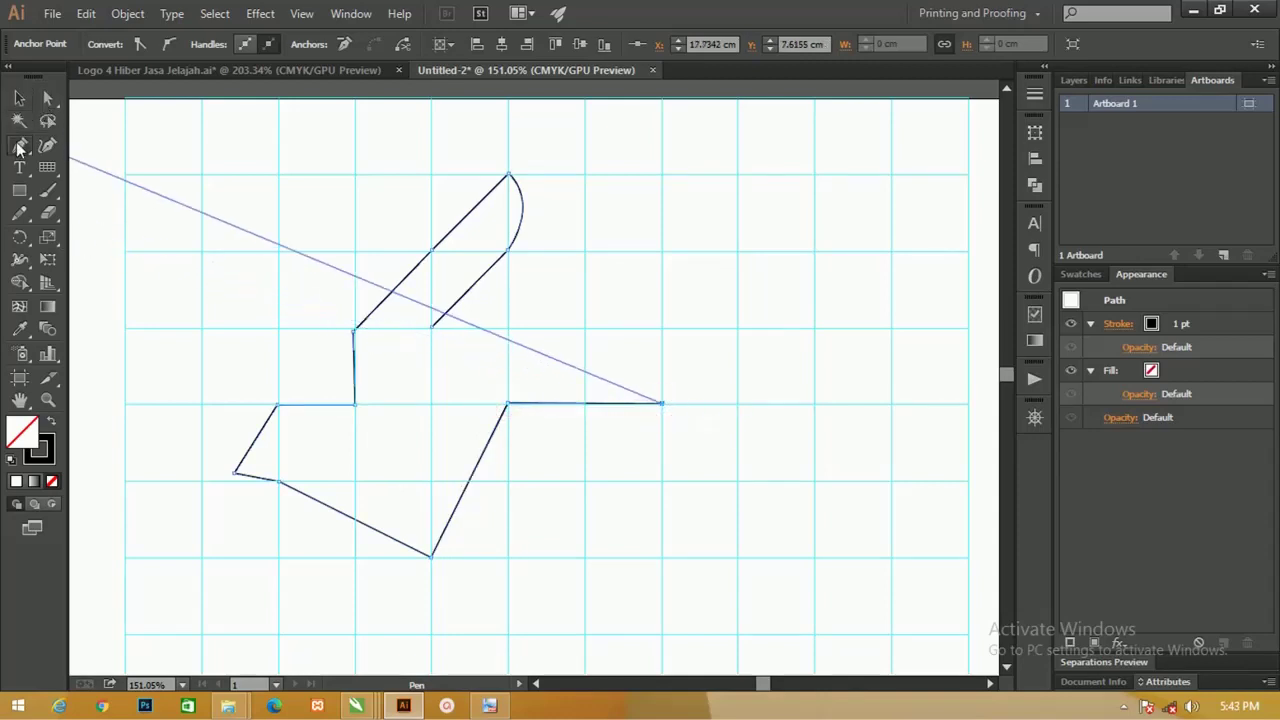
drag(18, 150, 80, 214)
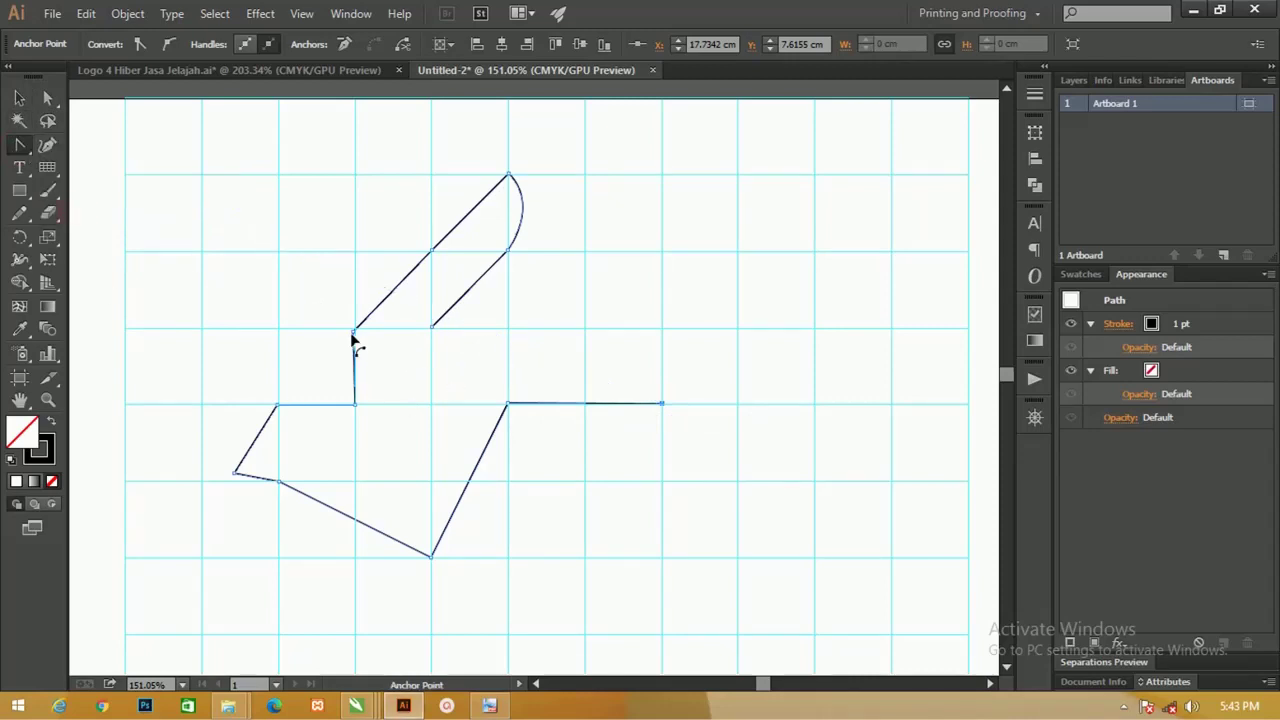
Zoom to about 510% on the curved top and select its top anchor point.
key(z)
mouse_move(319, 283)
mouse_down()
mouse_move(646, 500)
mouse_move(424, 547)
mouse_up()
drag(495, 461, 345, 567)
drag(637, 291, 597, 316)
drag(545, 181, 500, 233)
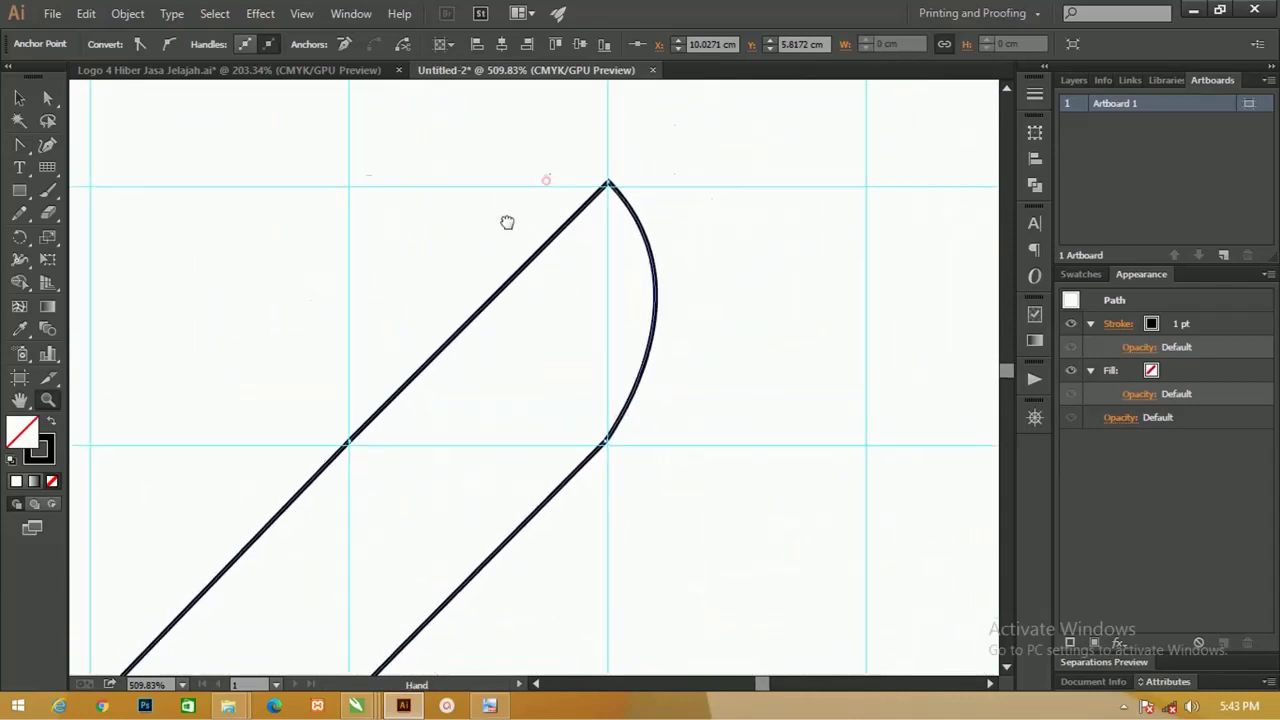
click(46, 100)
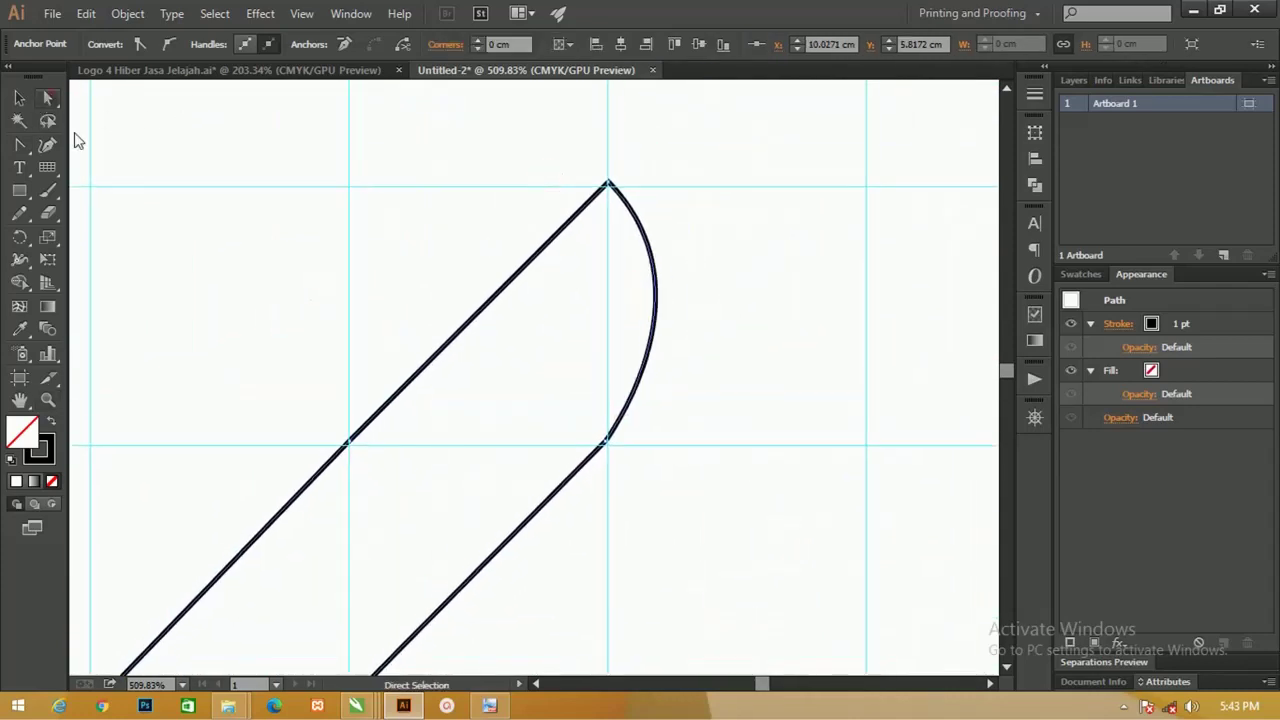
click(609, 188)
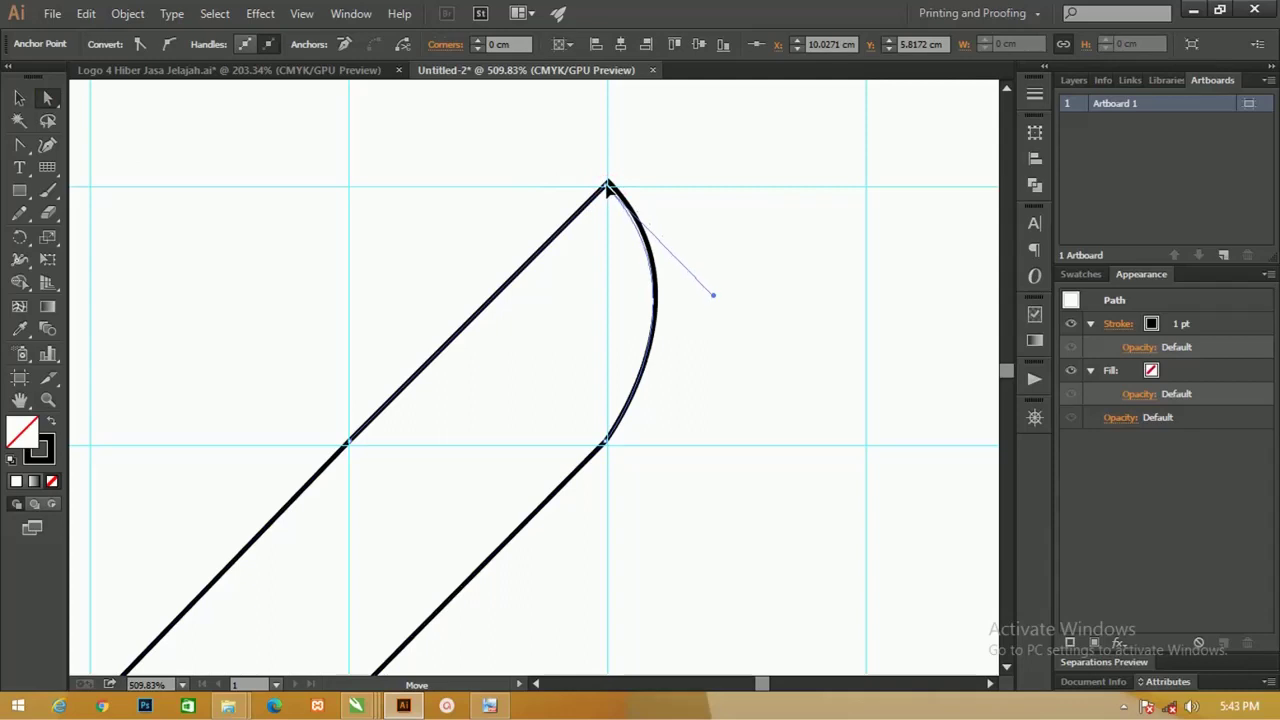
Expand Layer 1 in the Layers panel to show its path and guide sublayers.
click(1078, 81)
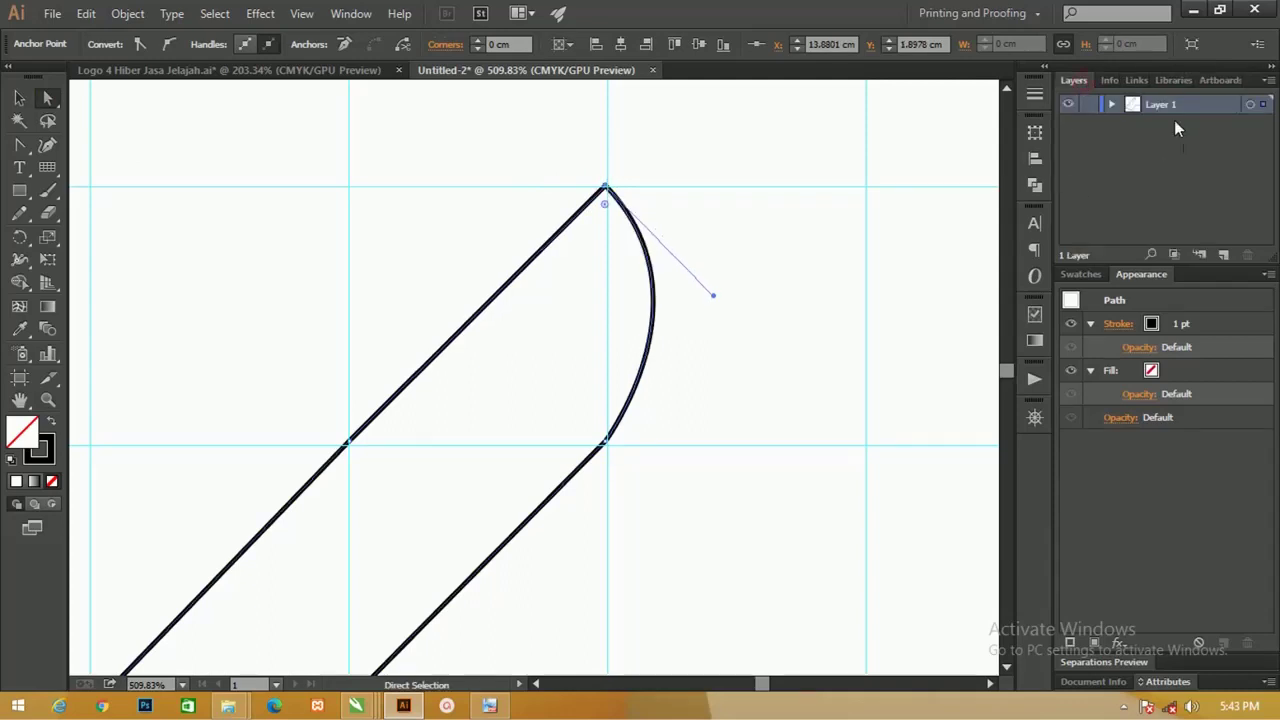
click(1113, 104)
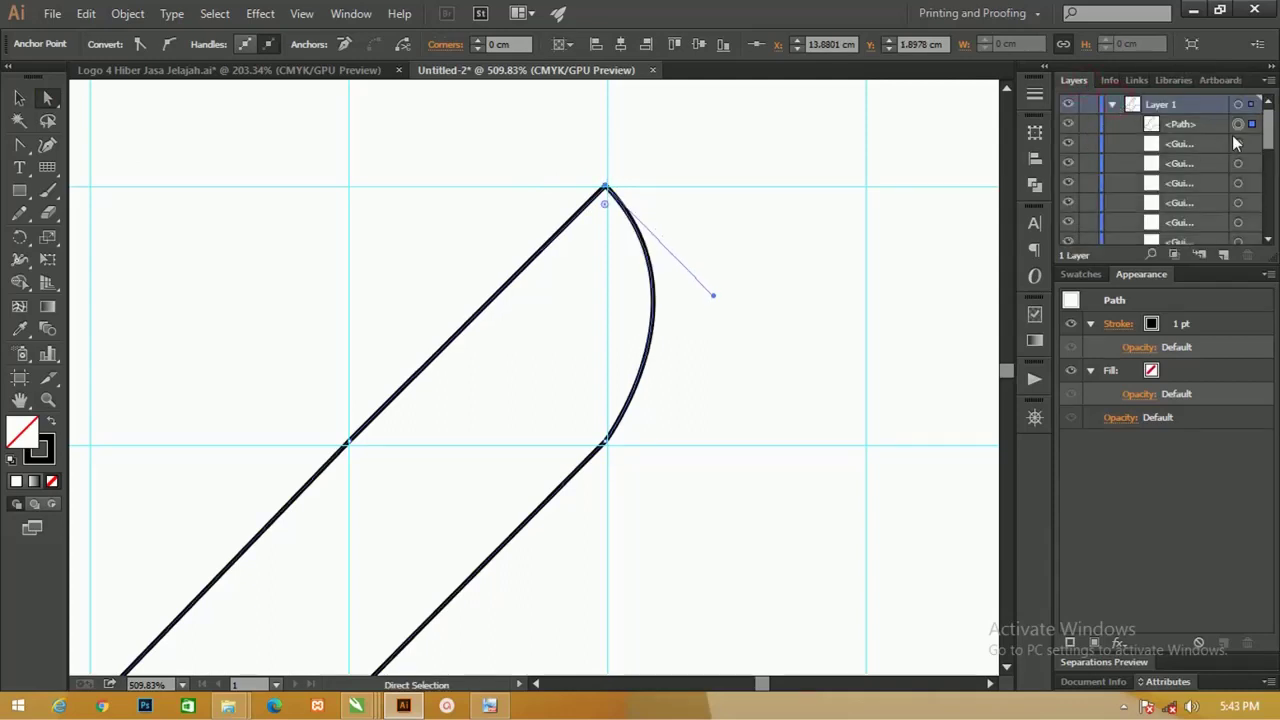
drag(1268, 140, 1268, 218)
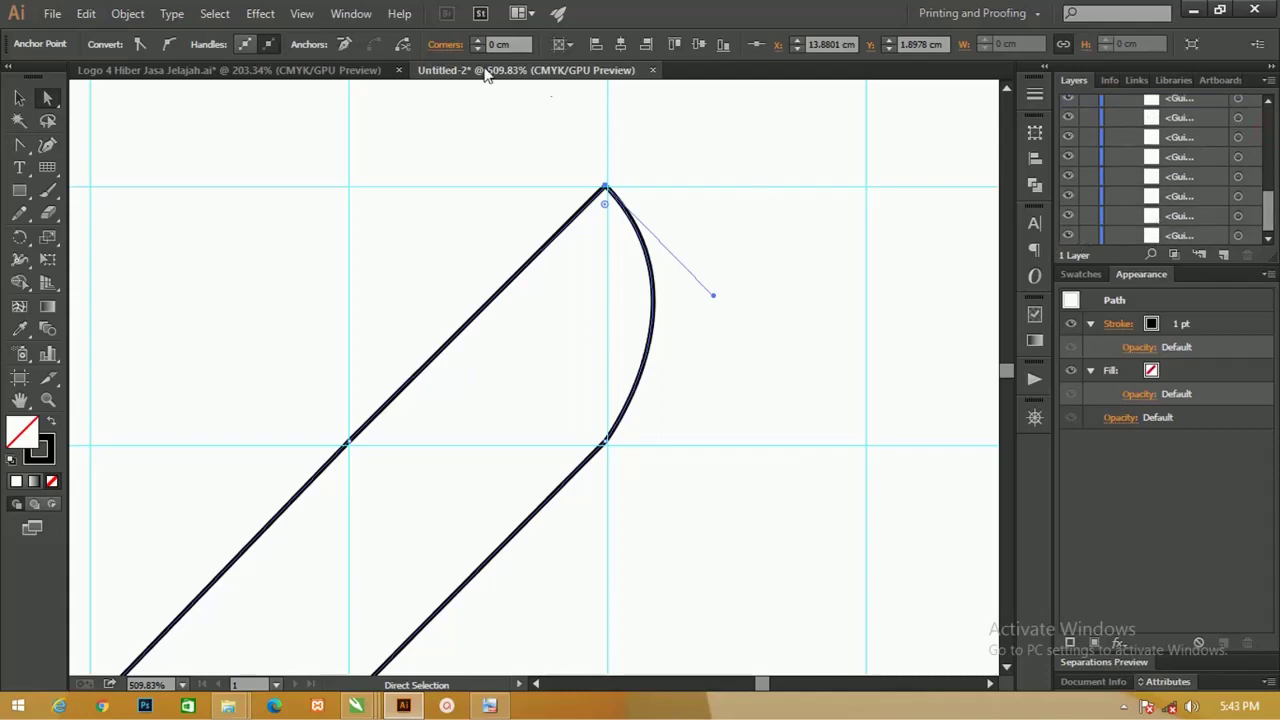
click(301, 13)
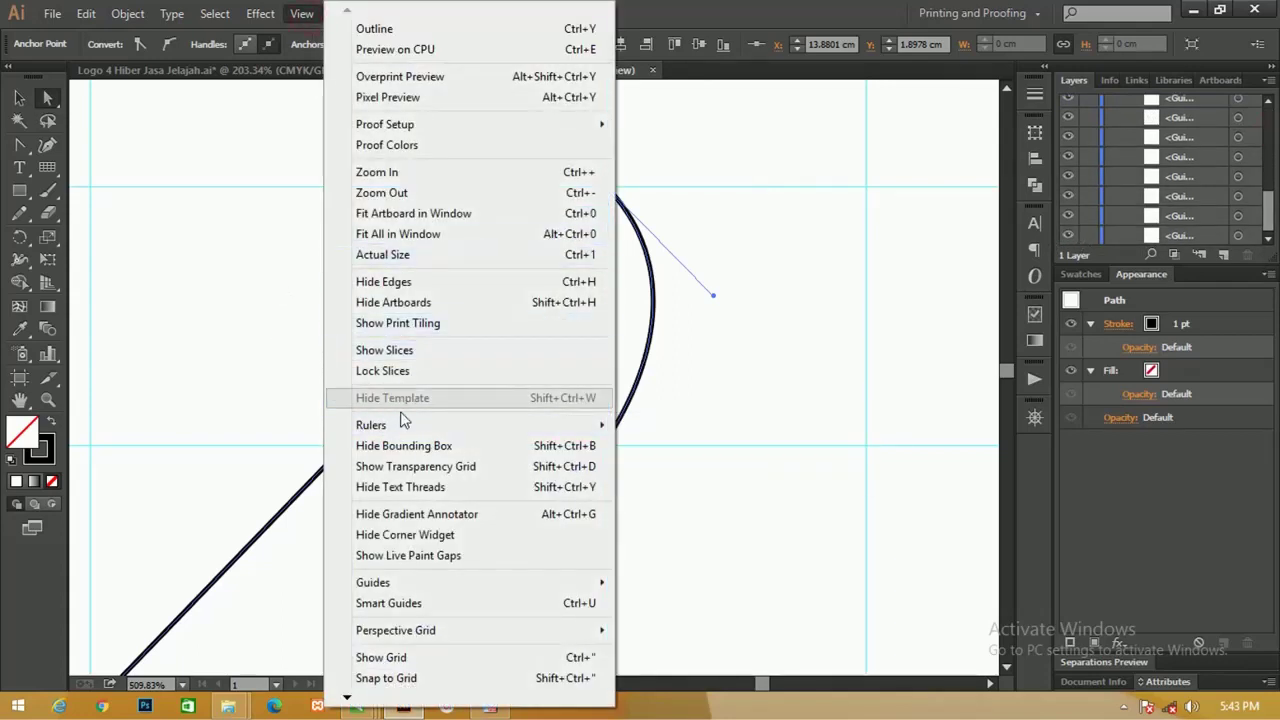
mouse_move(420, 582)
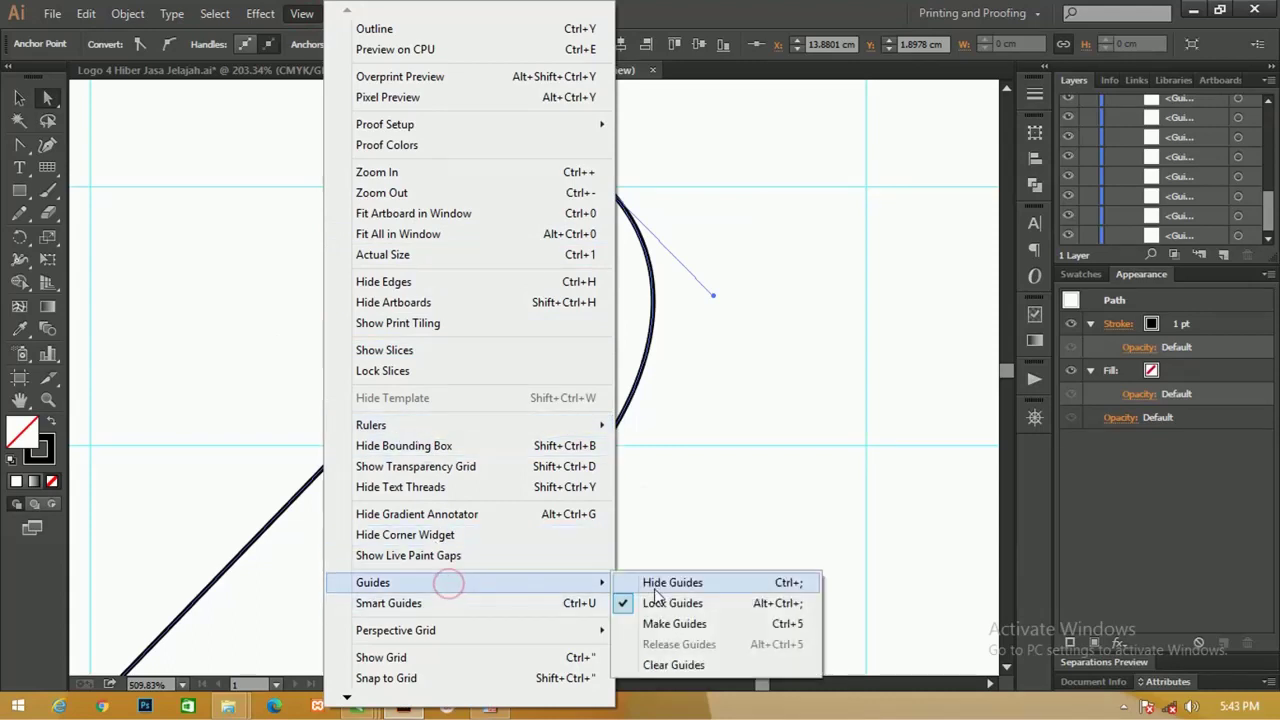
Lock the guides and select the bird path's top anchor.
click(656, 608)
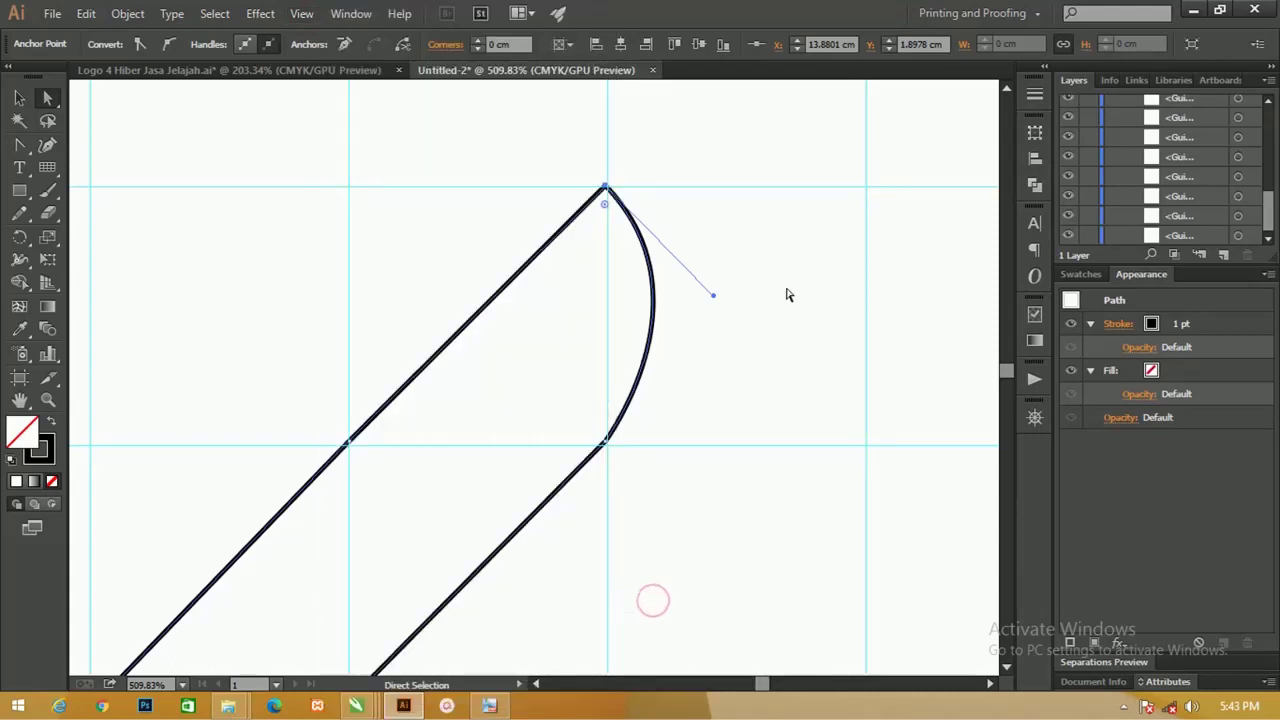
click(560, 156)
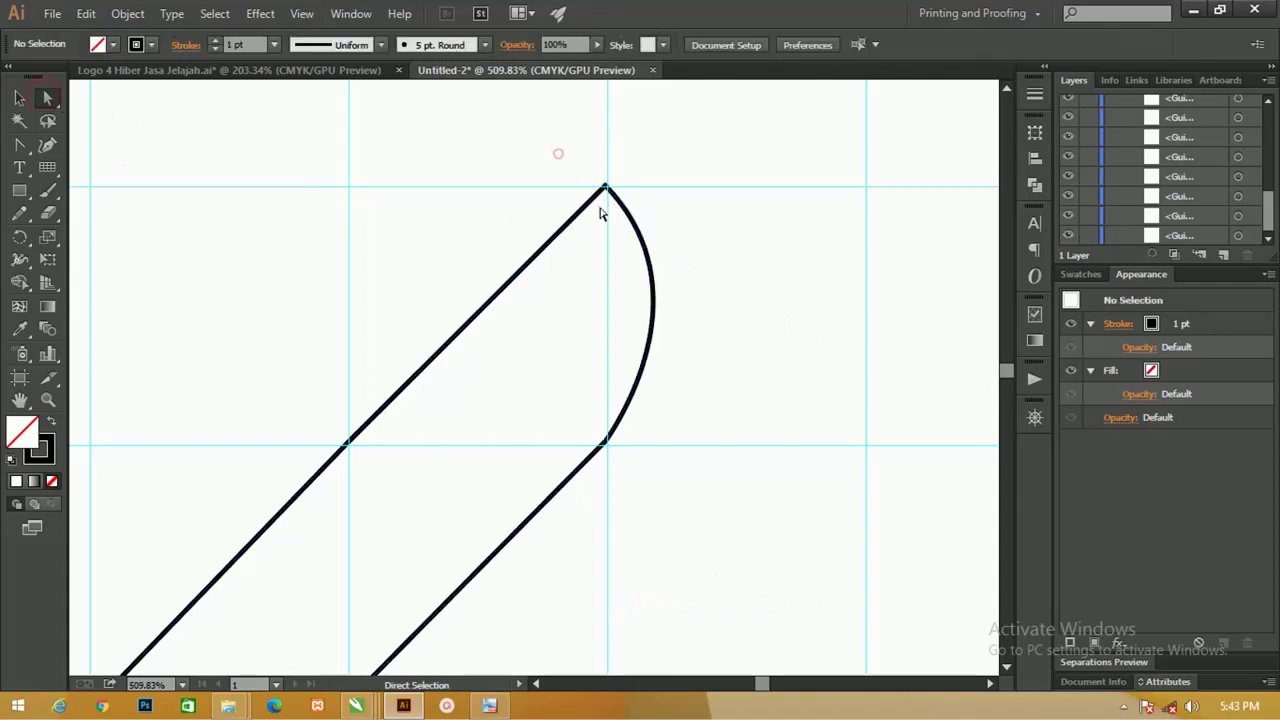
click(592, 203)
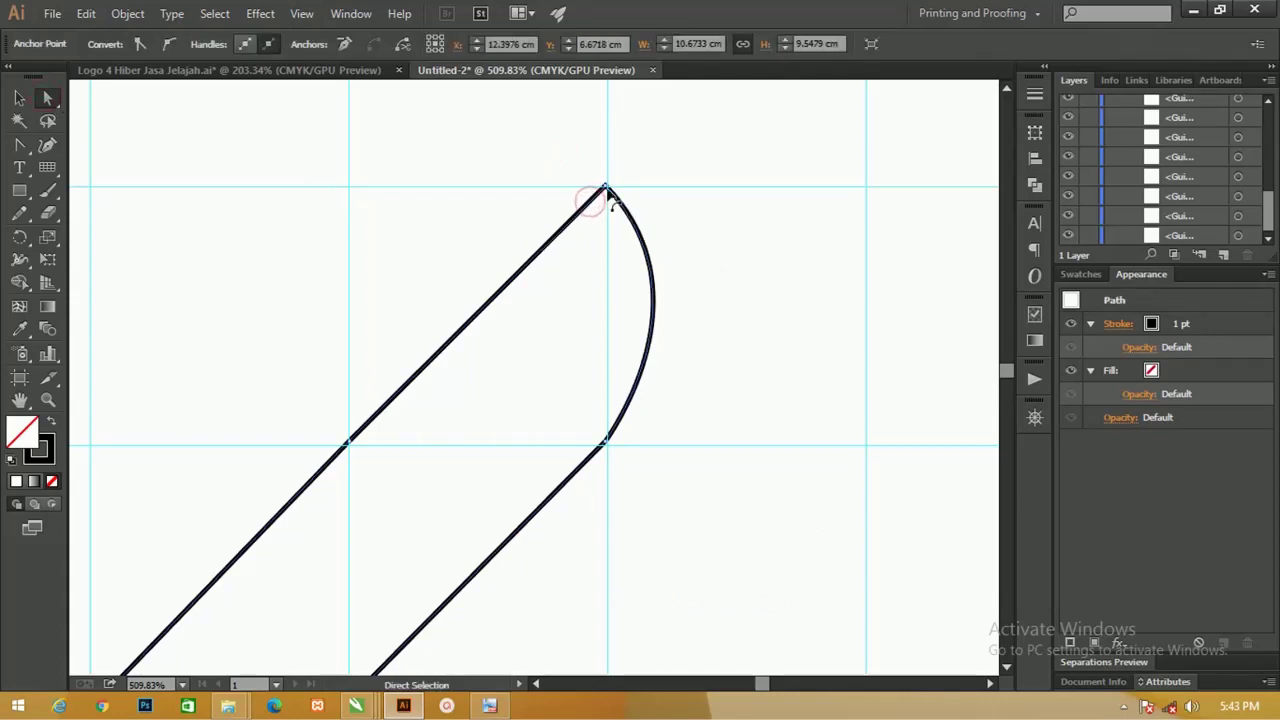
click(605, 187)
click(607, 188)
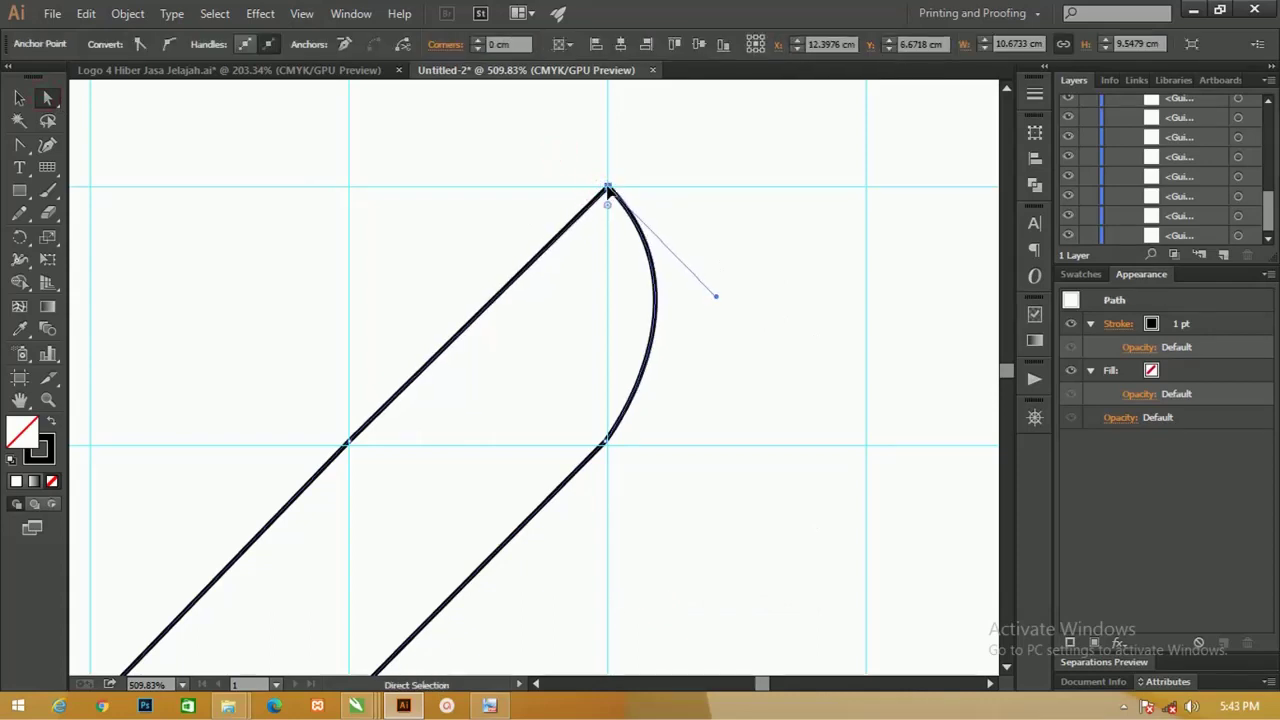
Turn on Snap to Grid and snapping to anchor points from the View menu.
click(301, 13)
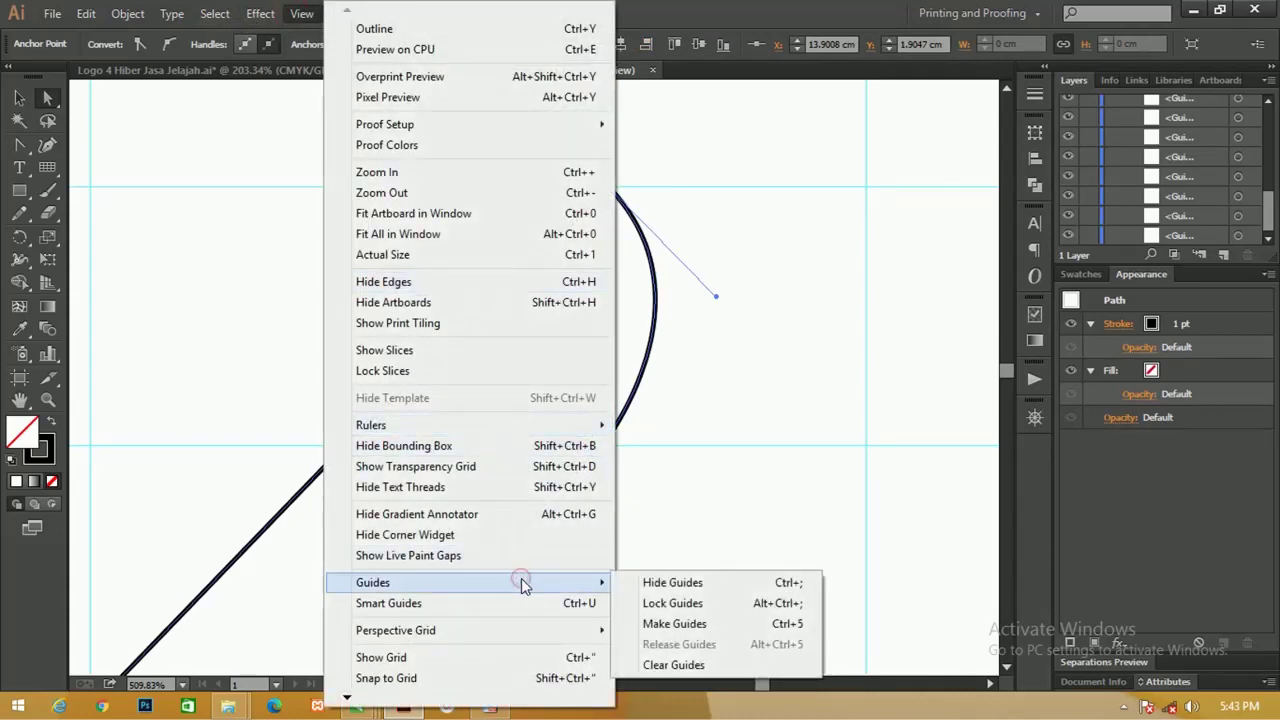
mouse_move(373, 582)
scroll(521, 585, down, 2)
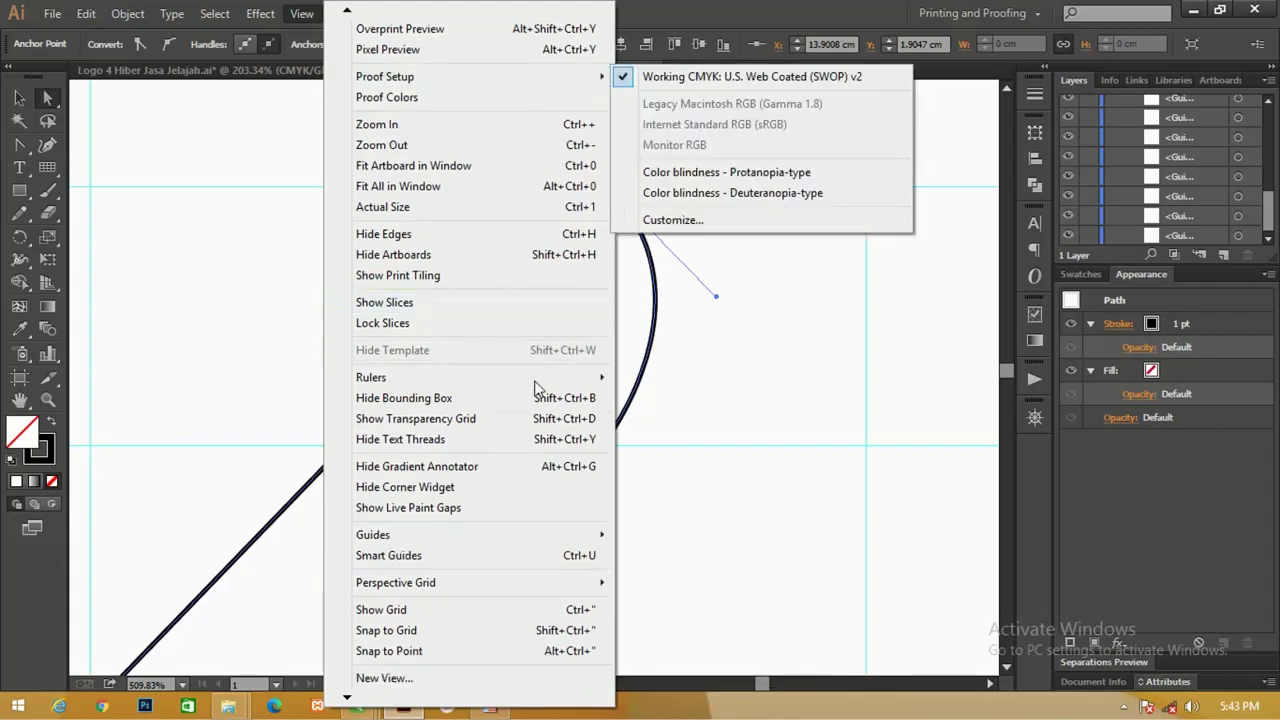
click(427, 630)
click(302, 14)
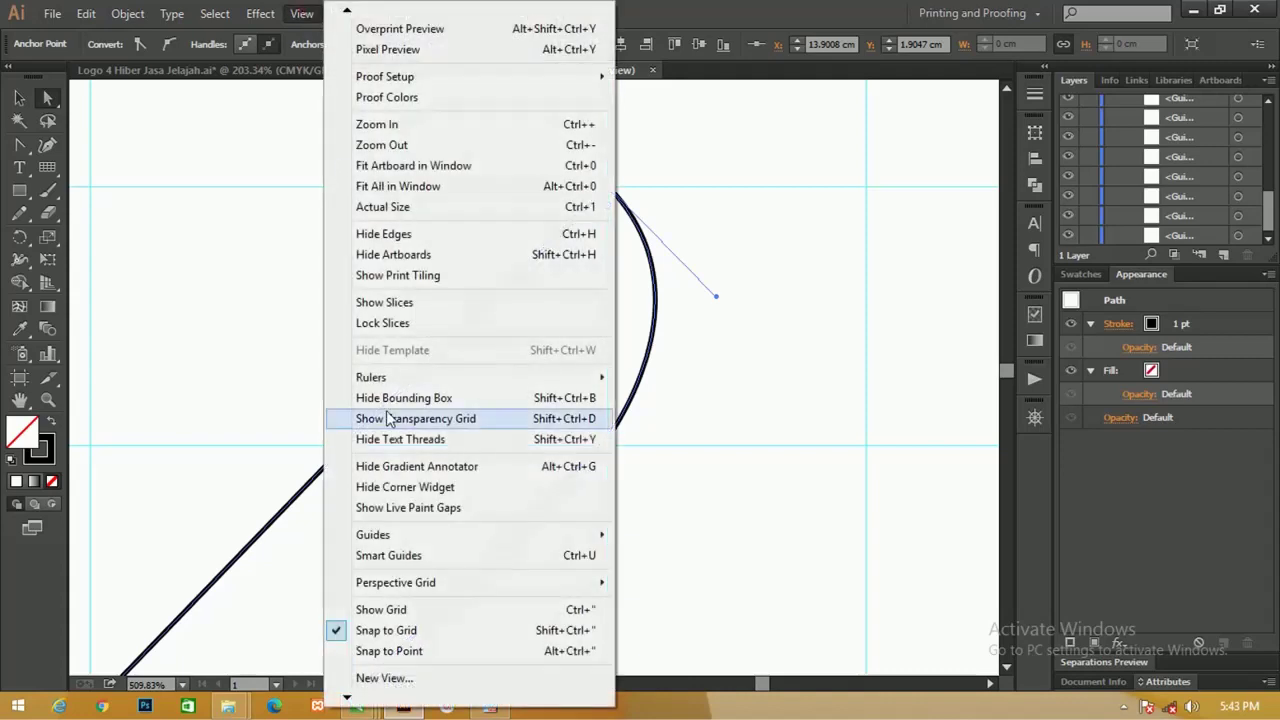
click(441, 650)
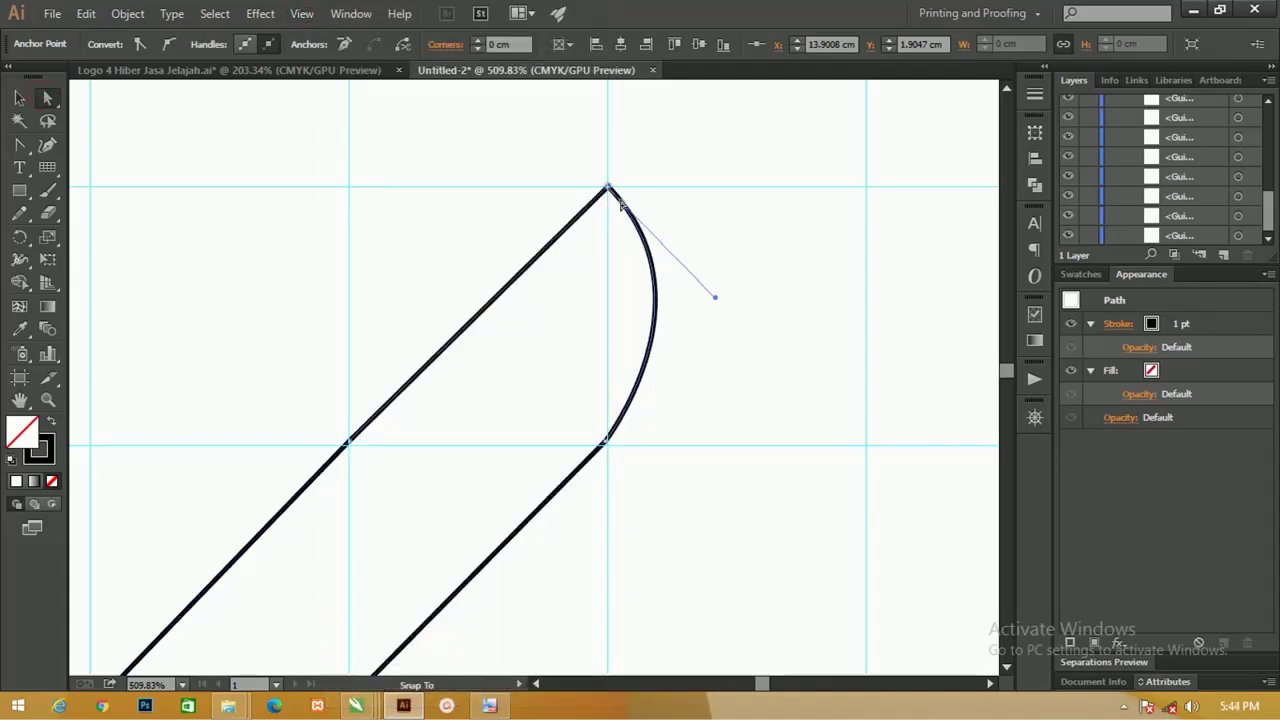
Nudge the top anchor onto its guide intersection, undoing a trial curve reshape.
drag(610, 192, 608, 193)
click(19, 144)
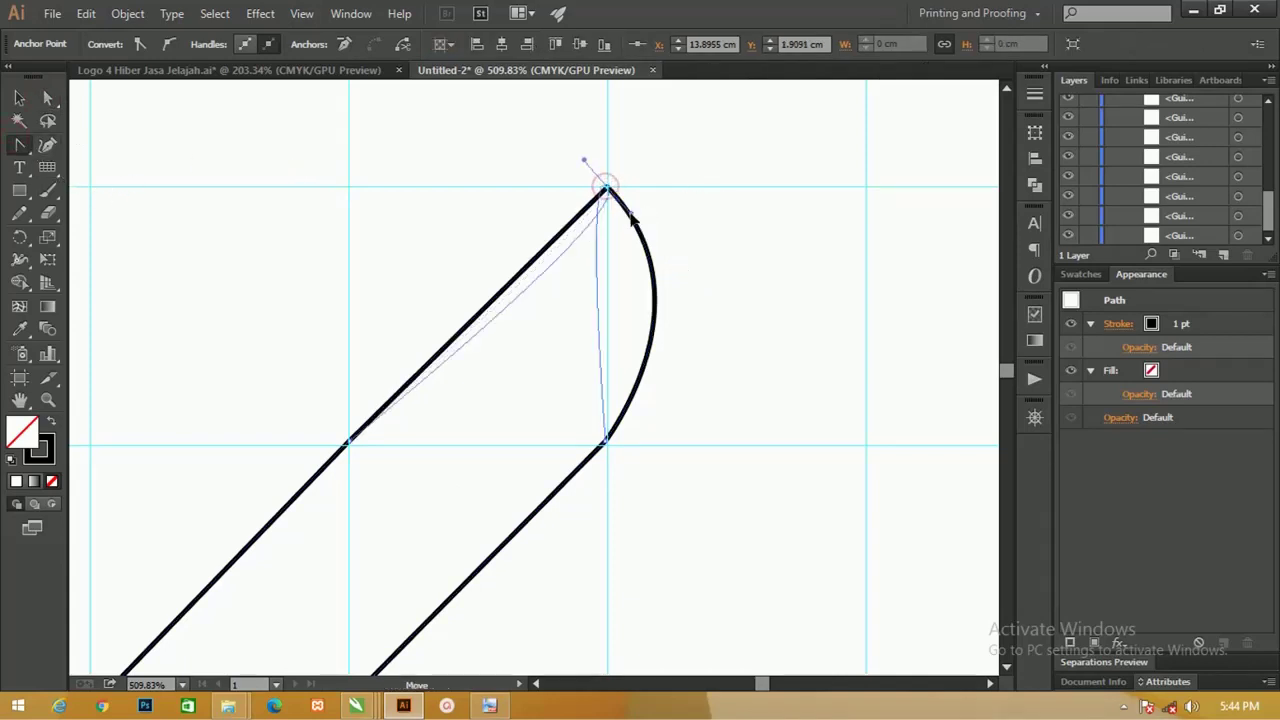
drag(604, 193, 631, 217)
key(ctrl+z)
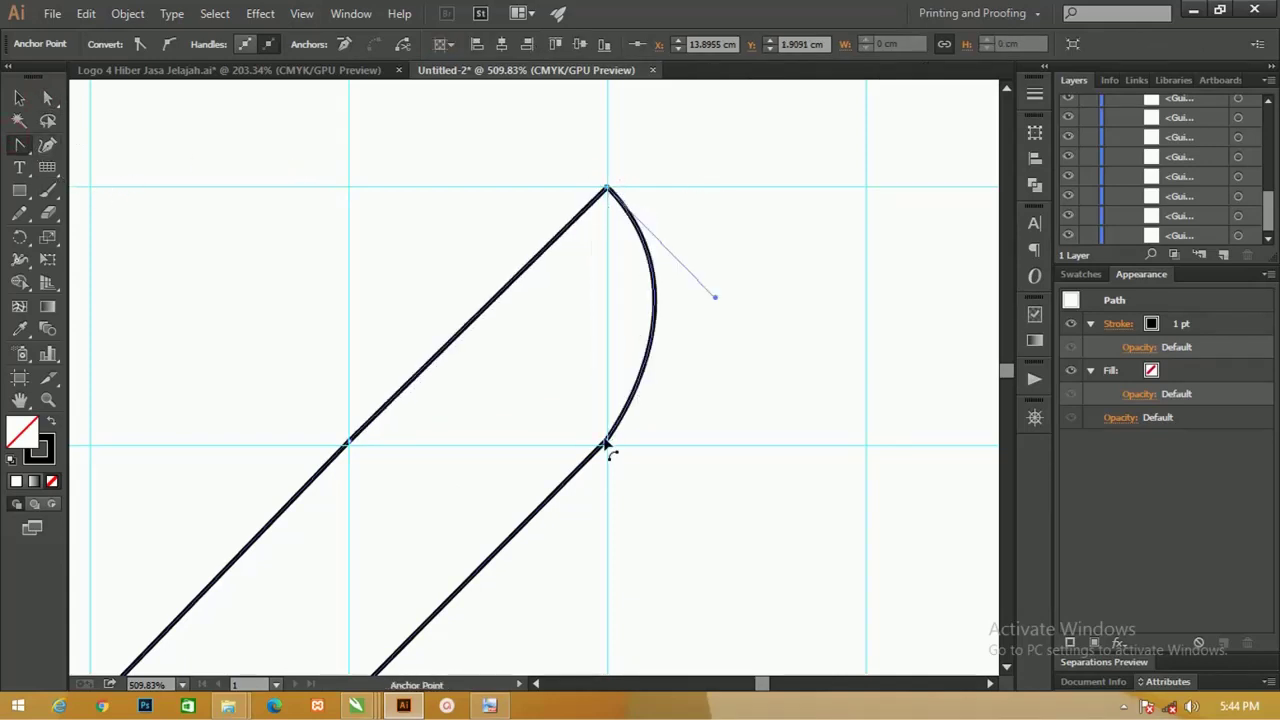
Zoom in on the bottom anchor and snap it onto its guide intersection.
click(604, 442)
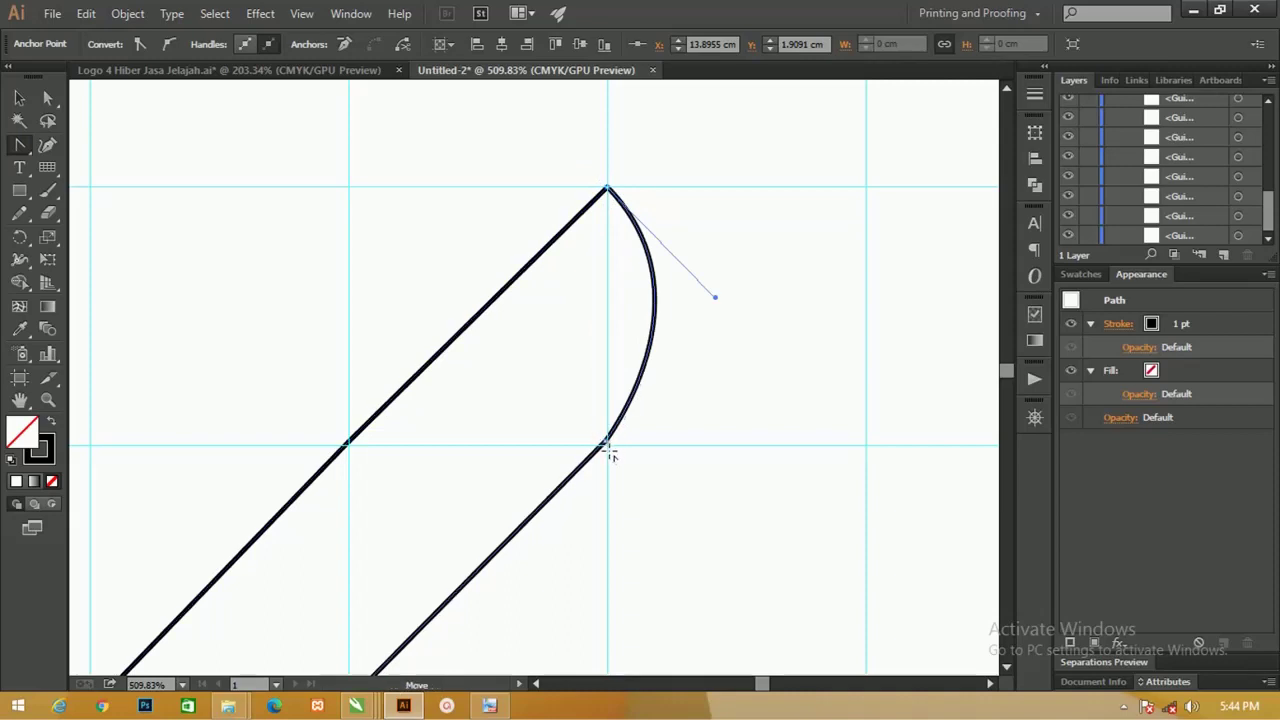
key(z)
drag(553, 440, 817, 566)
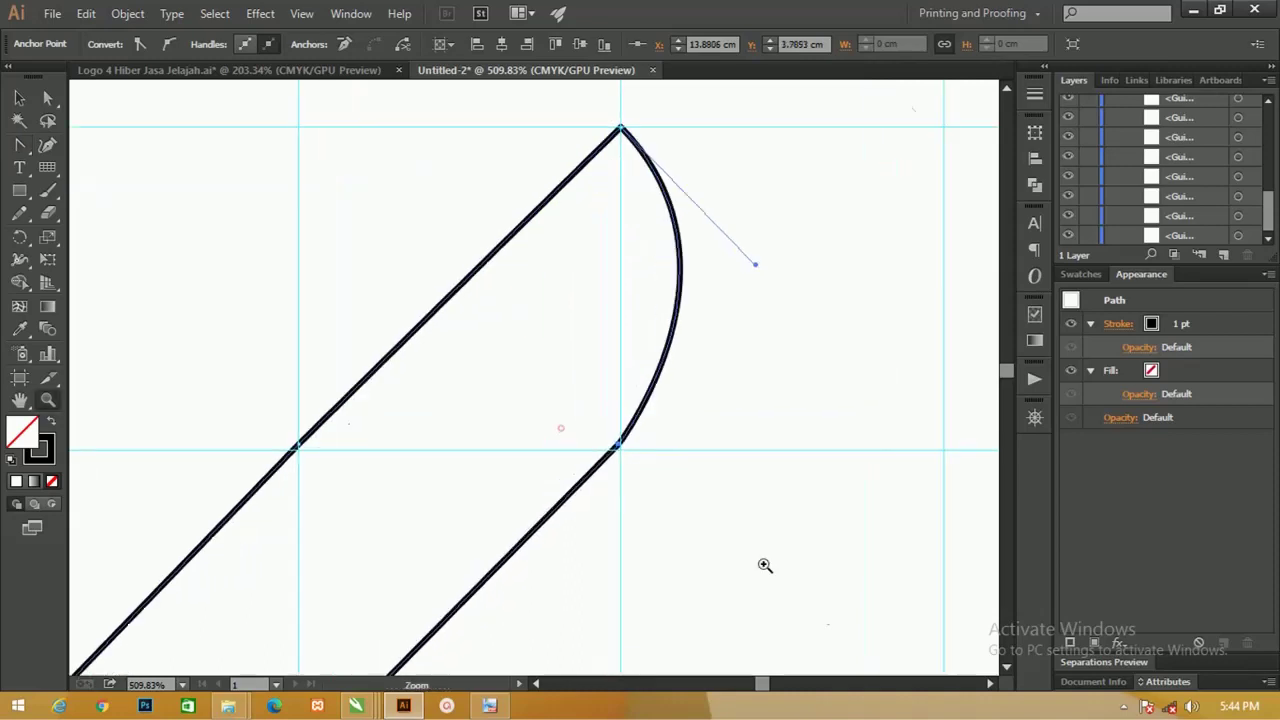
key(a)
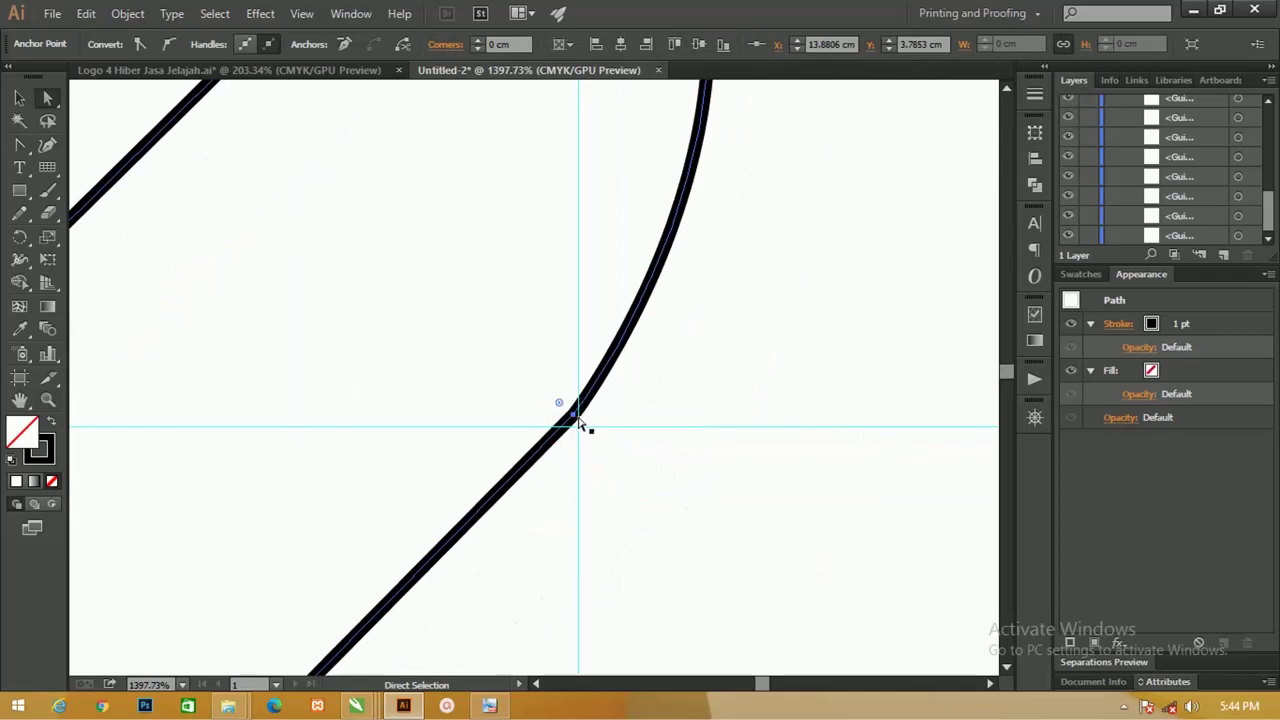
drag(578, 421, 580, 431)
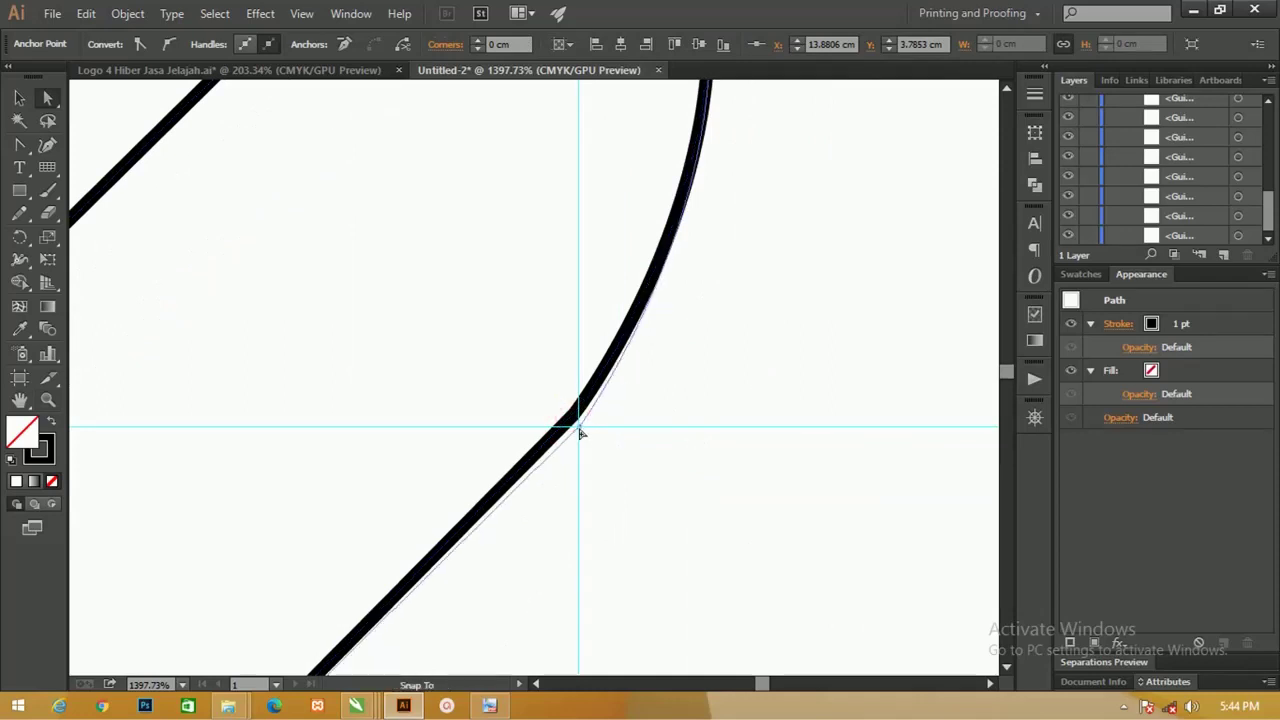
Snap the lower diagonal segment's top anchor onto its guide intersection.
mouse_move(400, 343)
mouse_down()
mouse_move(346, 346)
mouse_move(503, 391)
mouse_up()
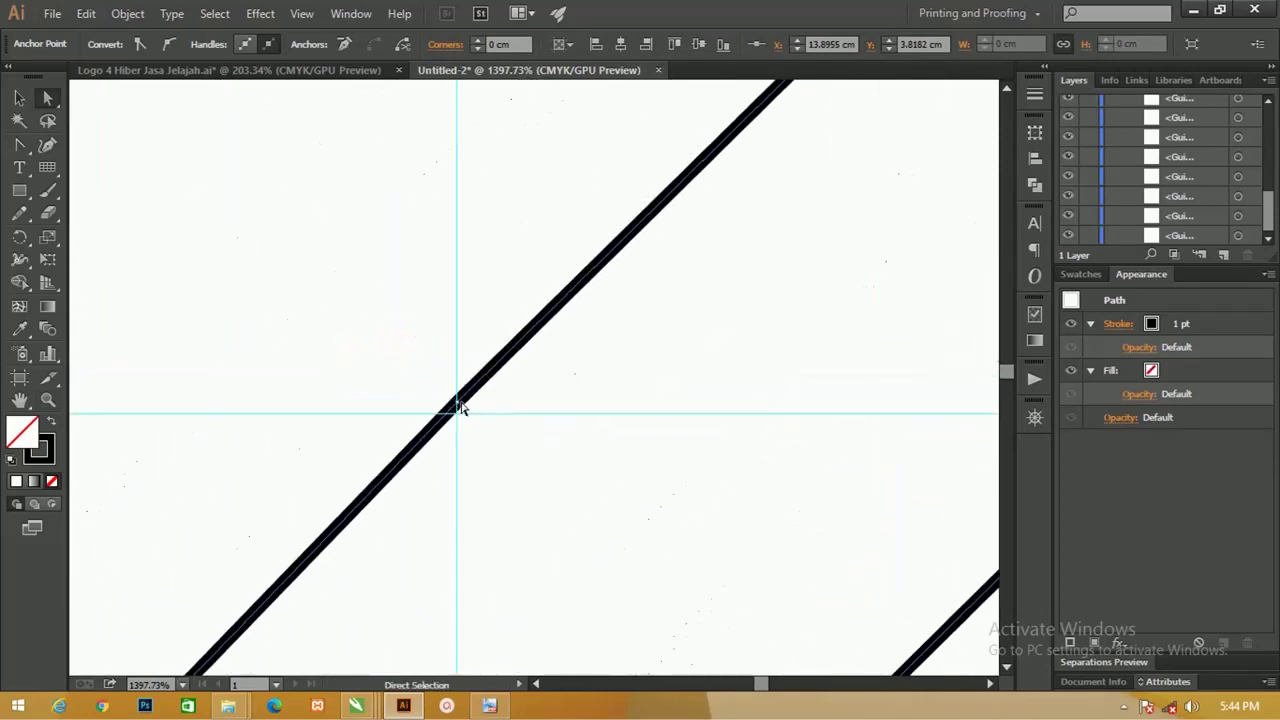
click(458, 404)
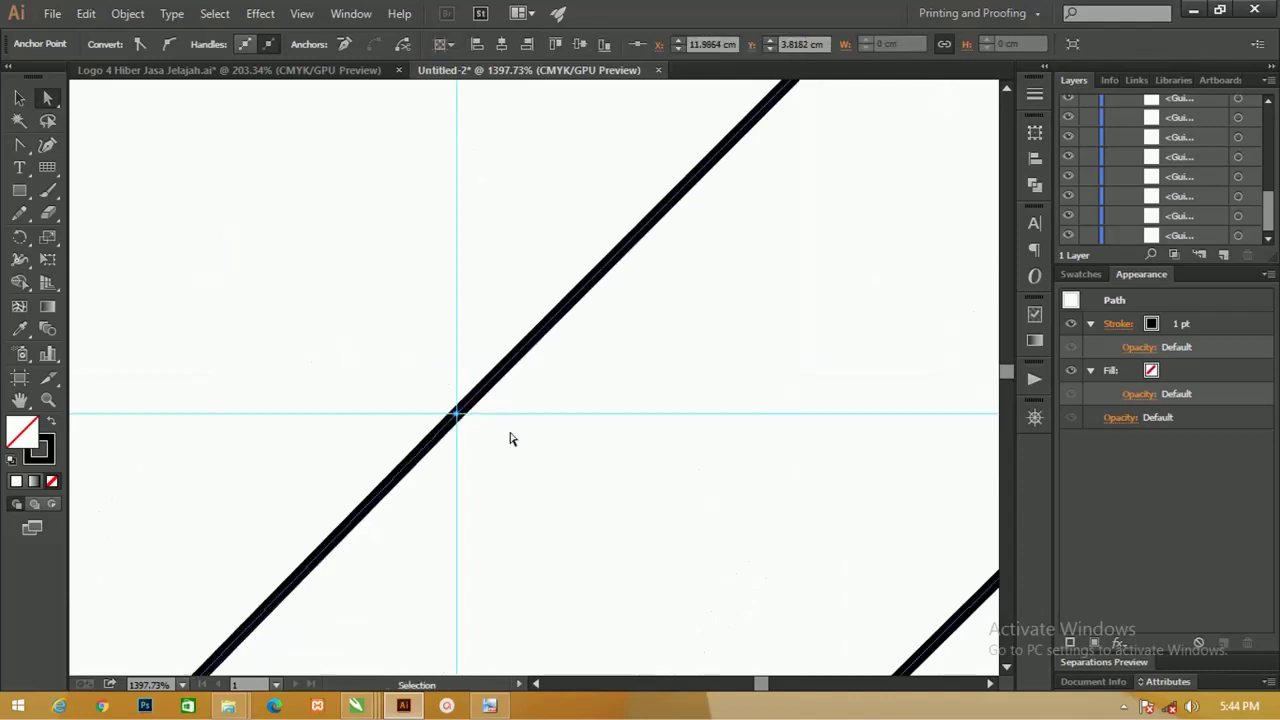
key(ctrl+minus)
key(ctrl+minus)
key(ctrl+minus)
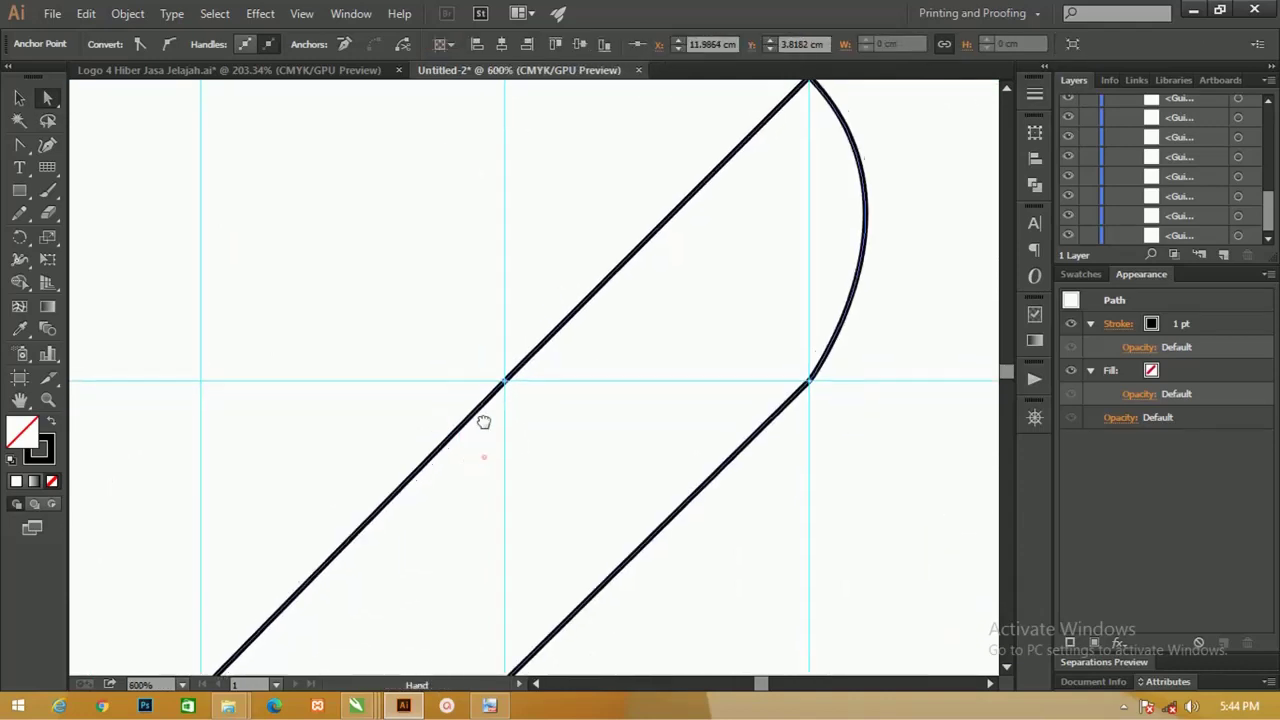
mouse_move(484, 457)
mouse_down()
mouse_move(489, 404)
mouse_move(599, 204)
mouse_up()
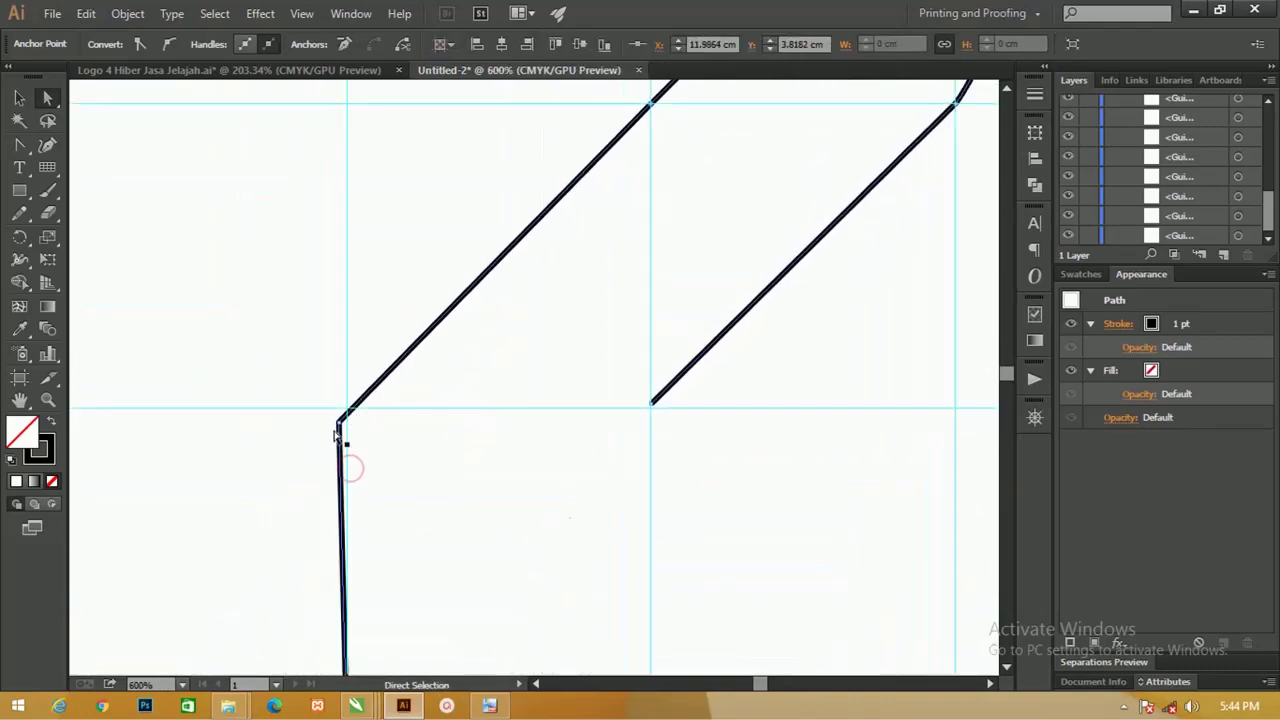
drag(342, 424, 347, 408)
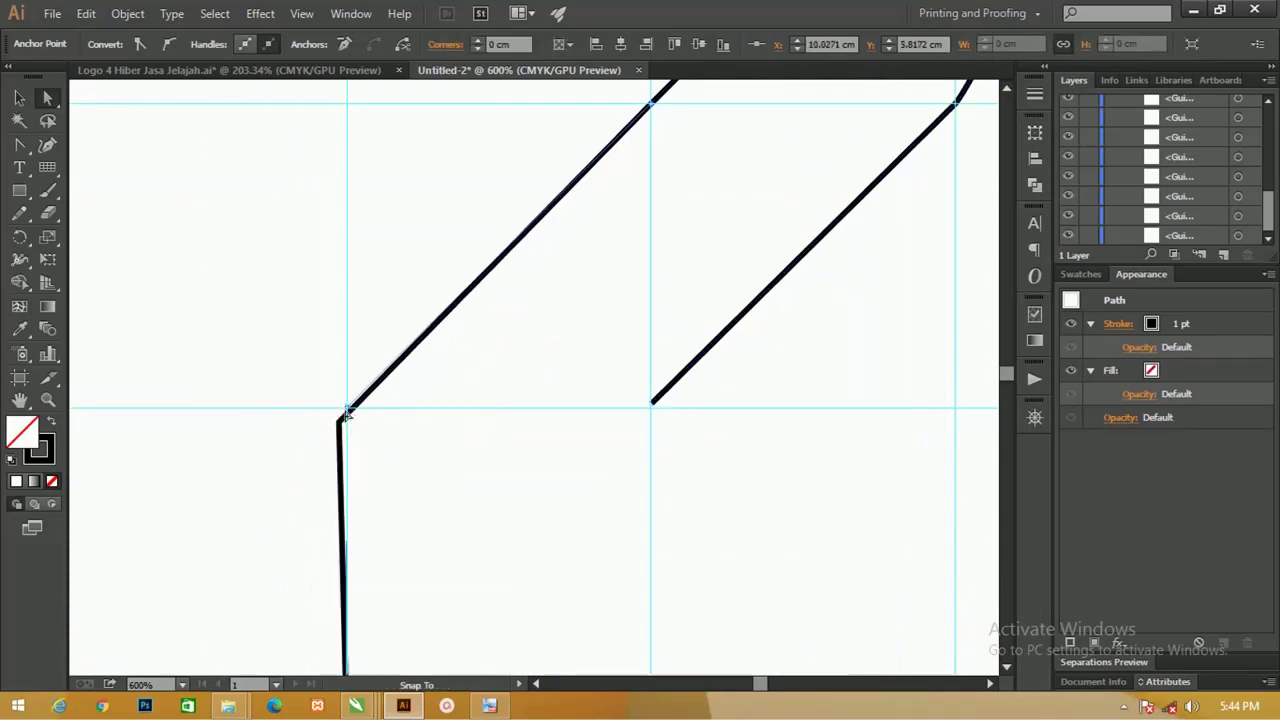
Snap the outline's upper-right corner anchor onto the horizontal guide.
drag(370, 466, 474, 263)
drag(434, 434, 480, 357)
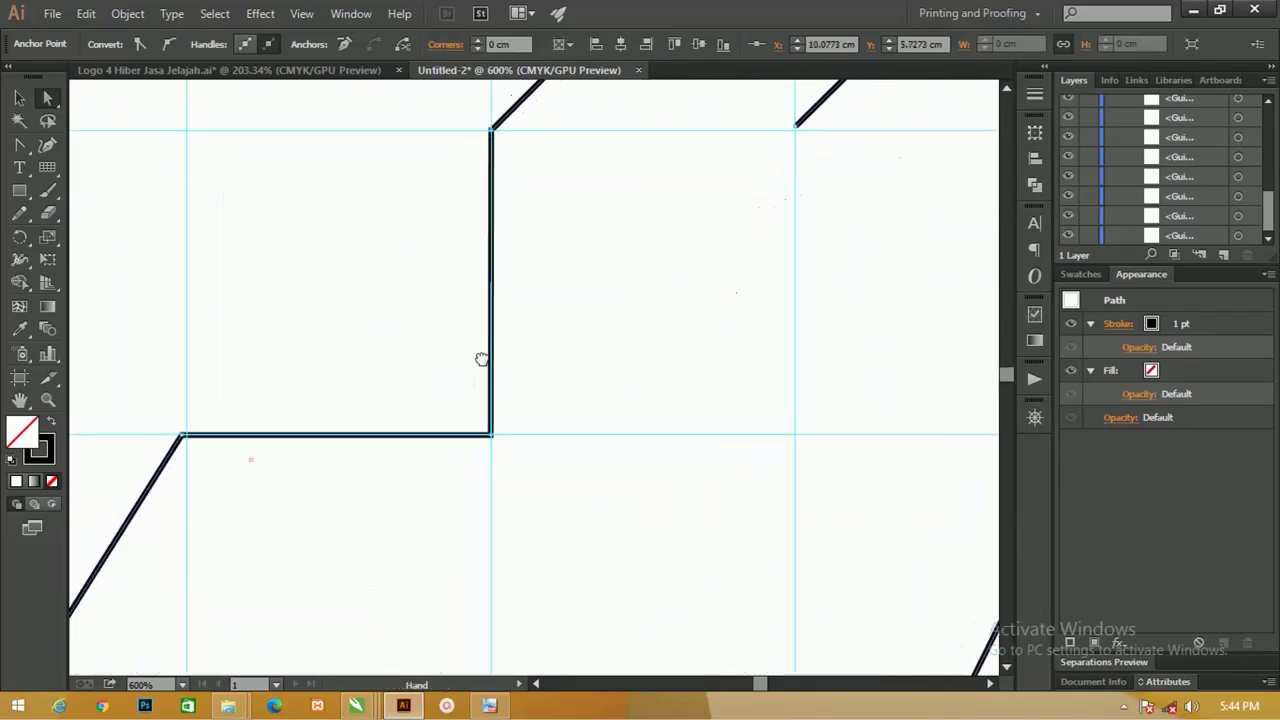
mouse_move(250, 460)
mouse_down()
mouse_move(473, 366)
mouse_move(449, 347)
mouse_up()
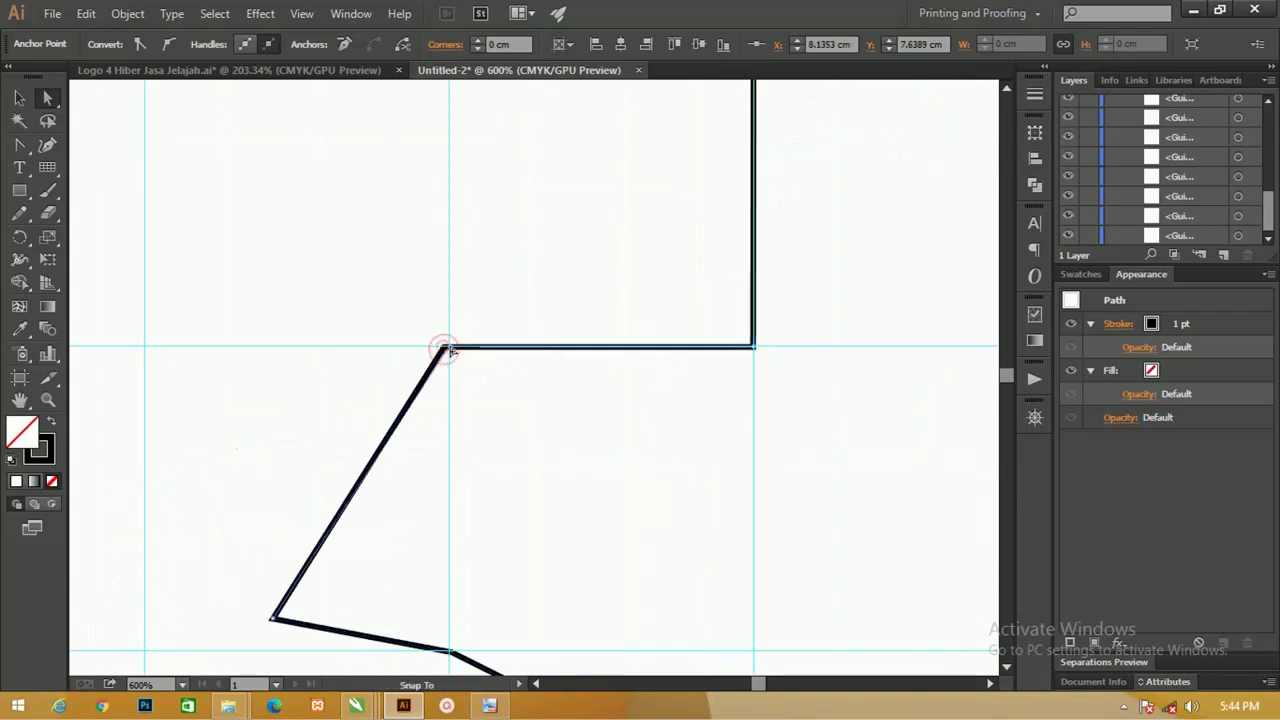
drag(523, 454, 437, 329)
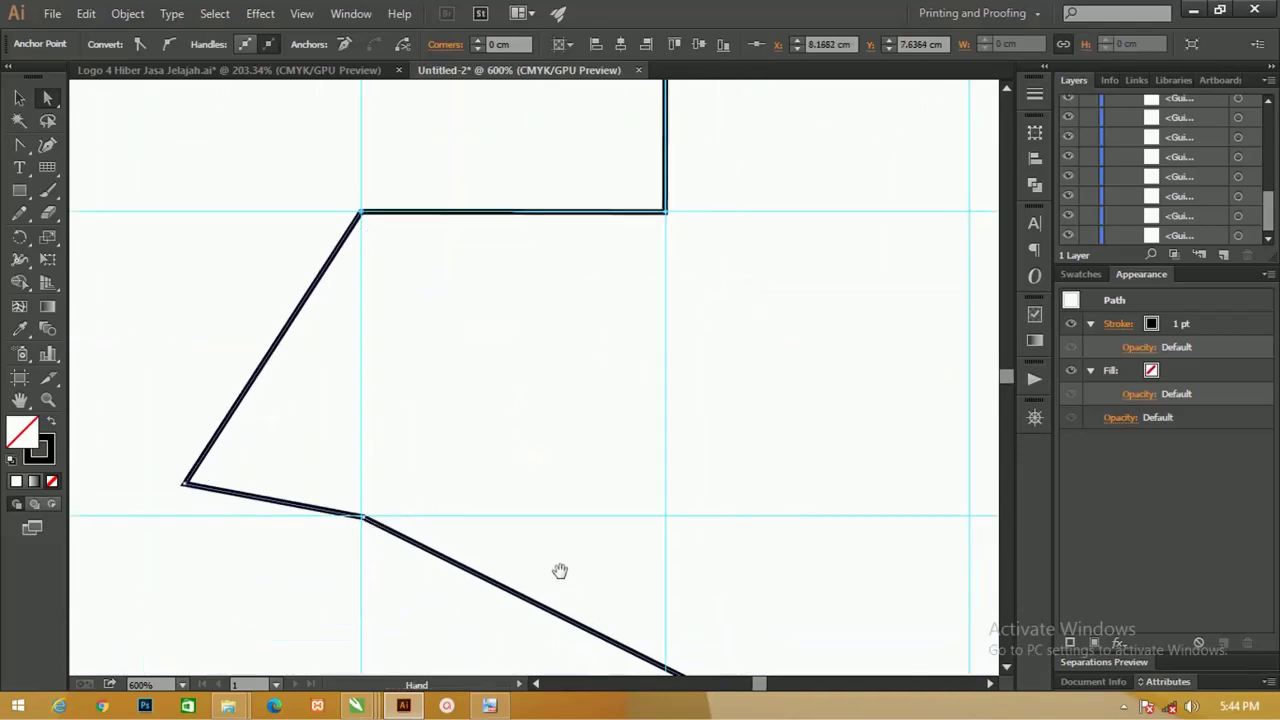
drag(560, 571, 438, 329)
drag(806, 583, 672, 583)
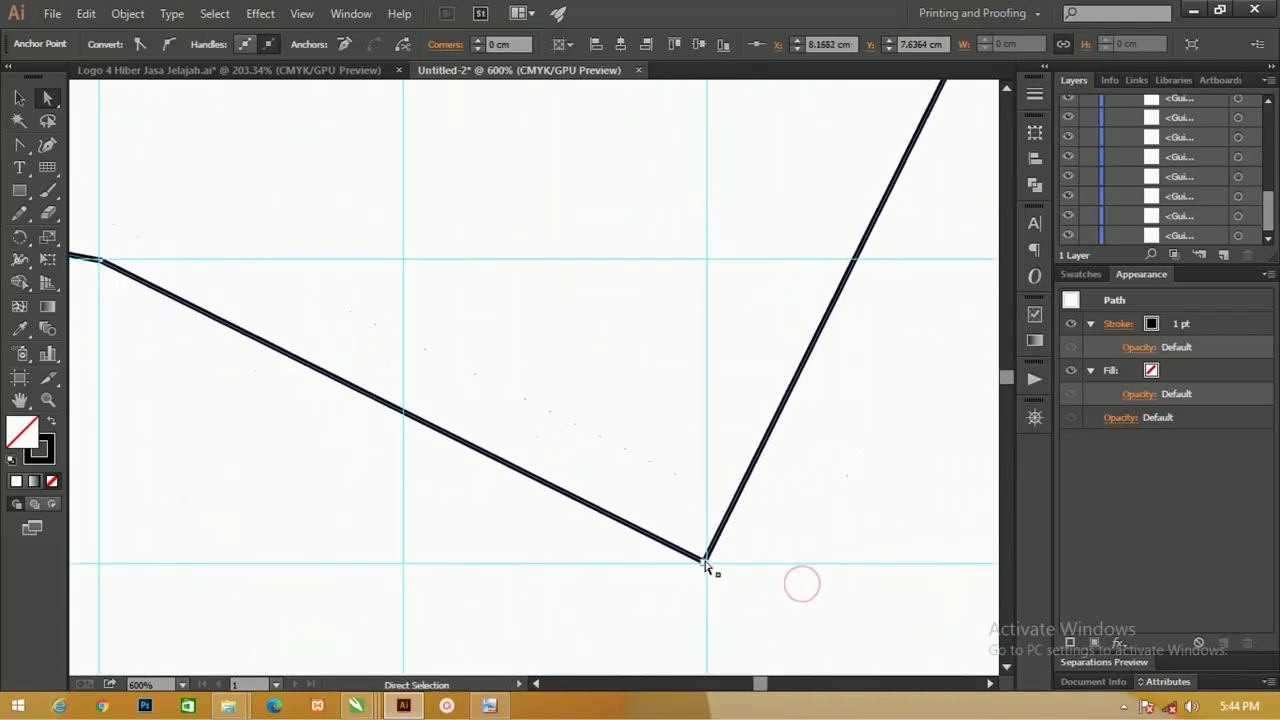
drag(826, 377, 674, 580)
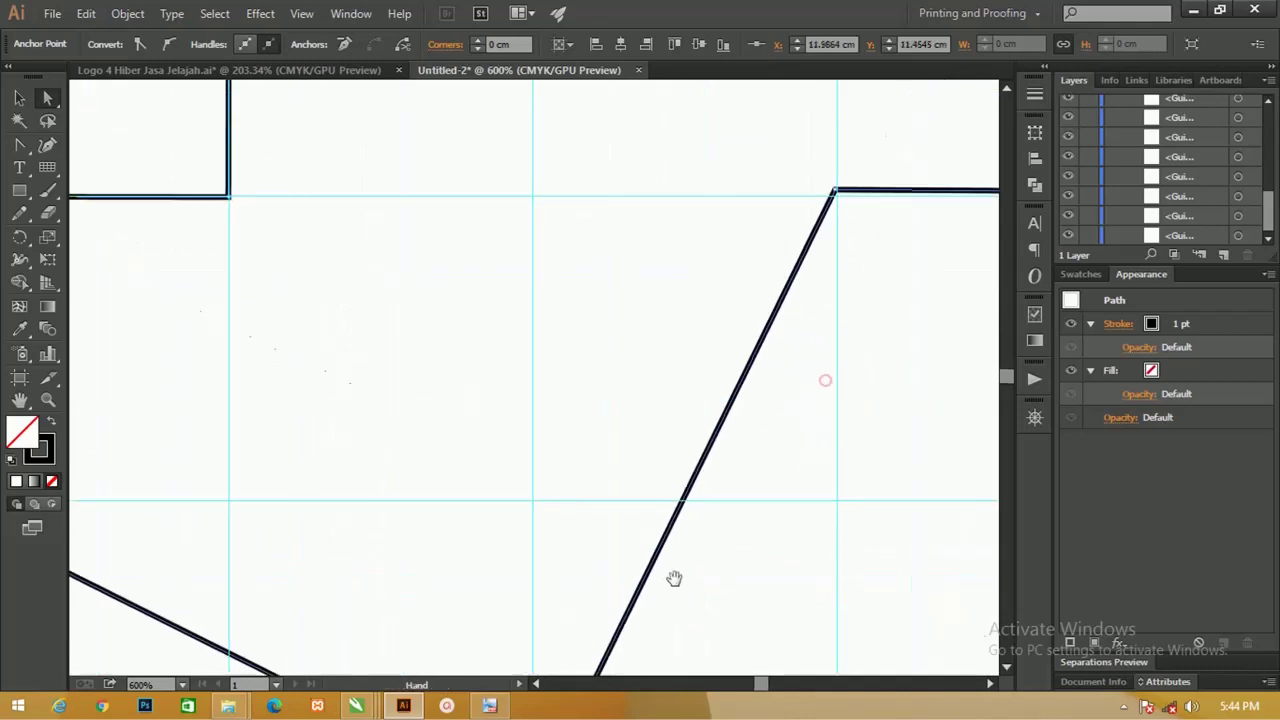
drag(773, 410, 661, 503)
drag(700, 326, 704, 332)
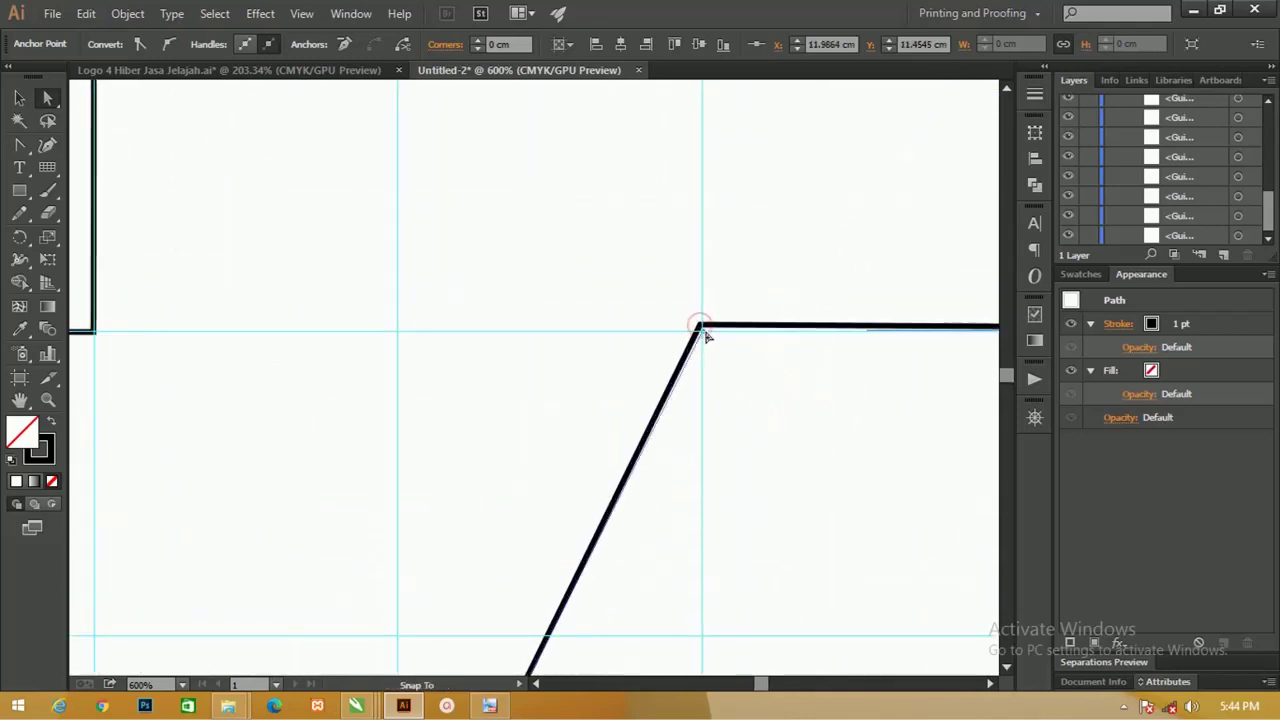
Select the horizontal tail edge's right end, then zoom out to view the whole outline.
mouse_move(806, 332)
mouse_down()
mouse_move(769, 363)
mouse_move(703, 346)
mouse_move(677, 366)
mouse_up()
click(675, 327)
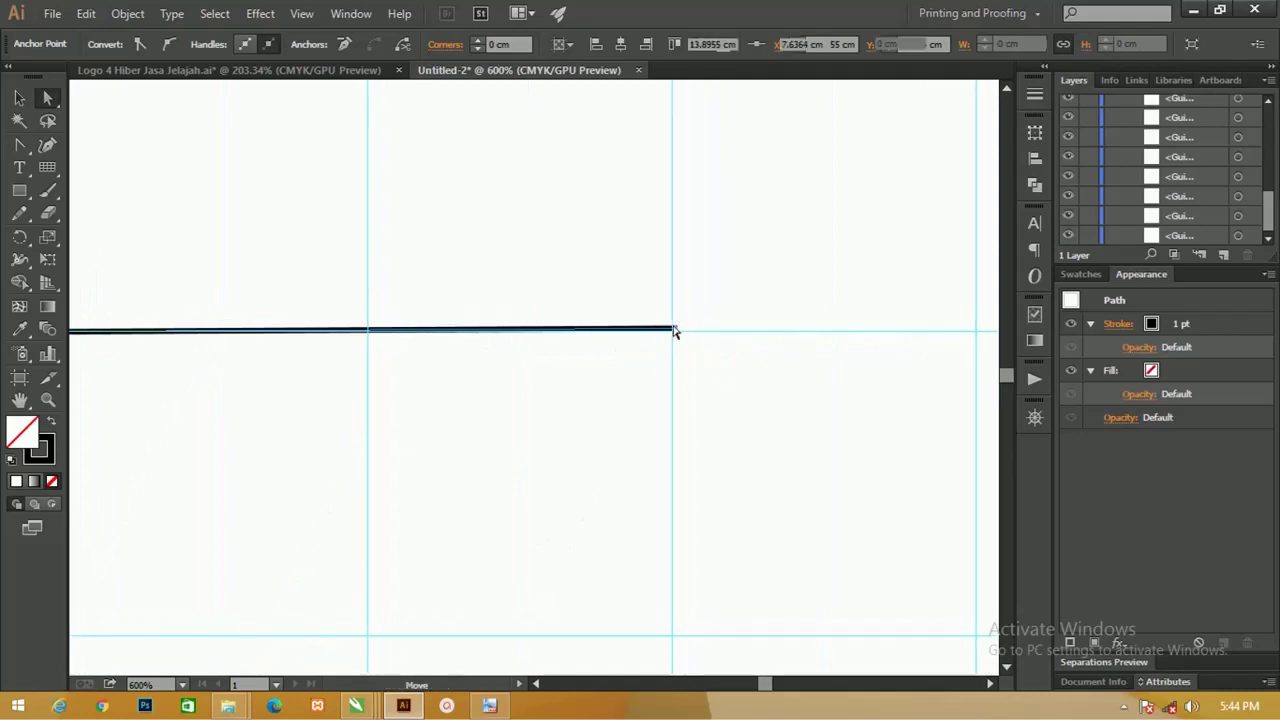
key(ctrl+0)
click(683, 317)
key(z)
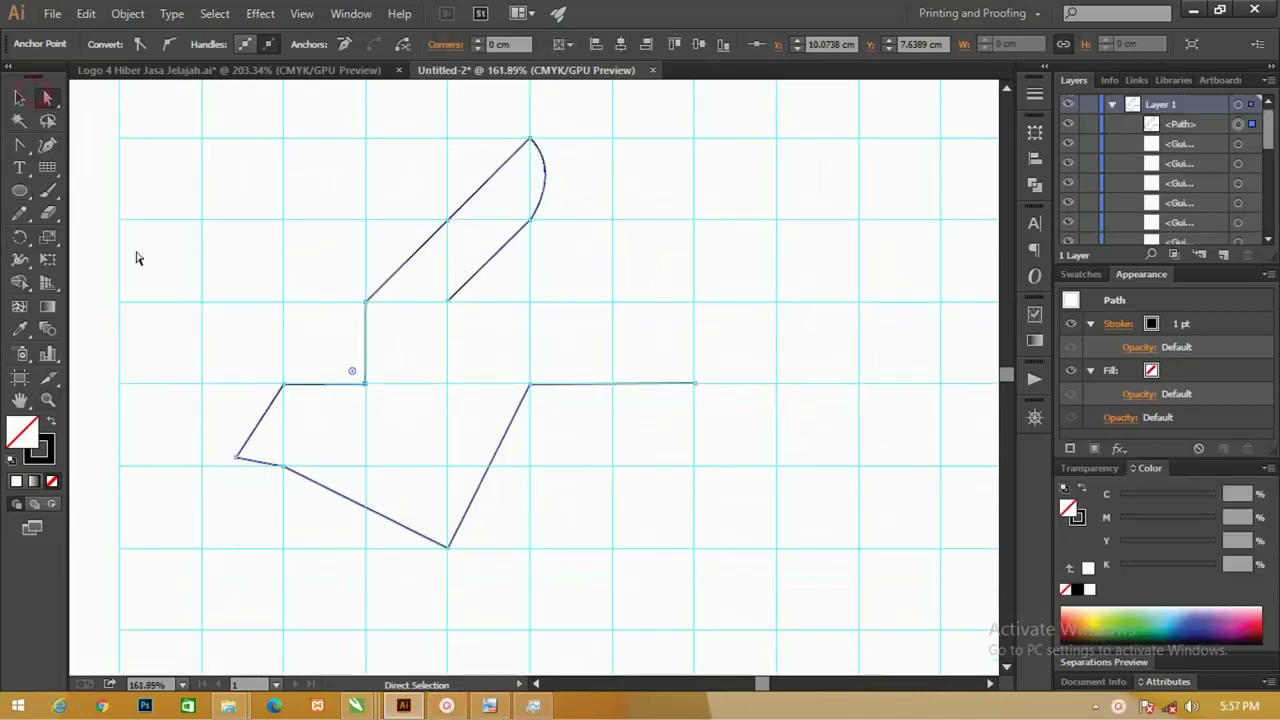
Convert the inner corner to smooth, set its handles vertical and deeper, and lower the left anchor.
key(z)
click(296, 323)
drag(479, 486, 460, 386)
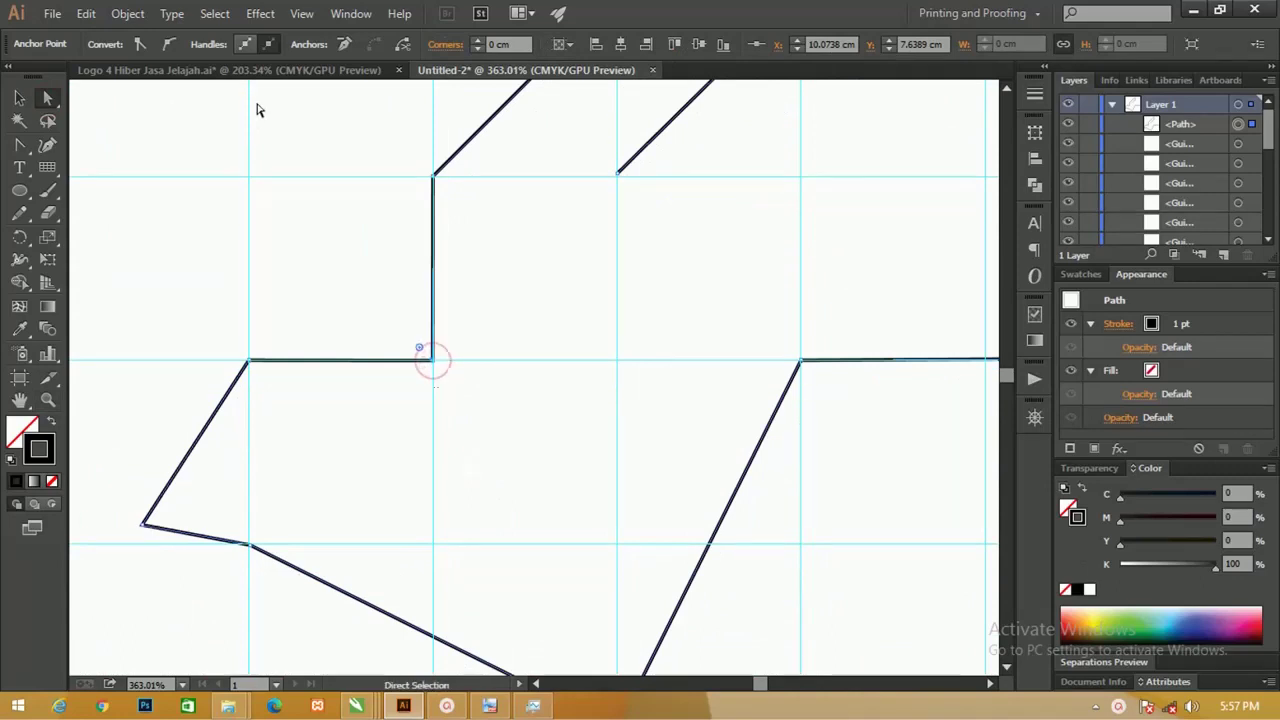
click(169, 44)
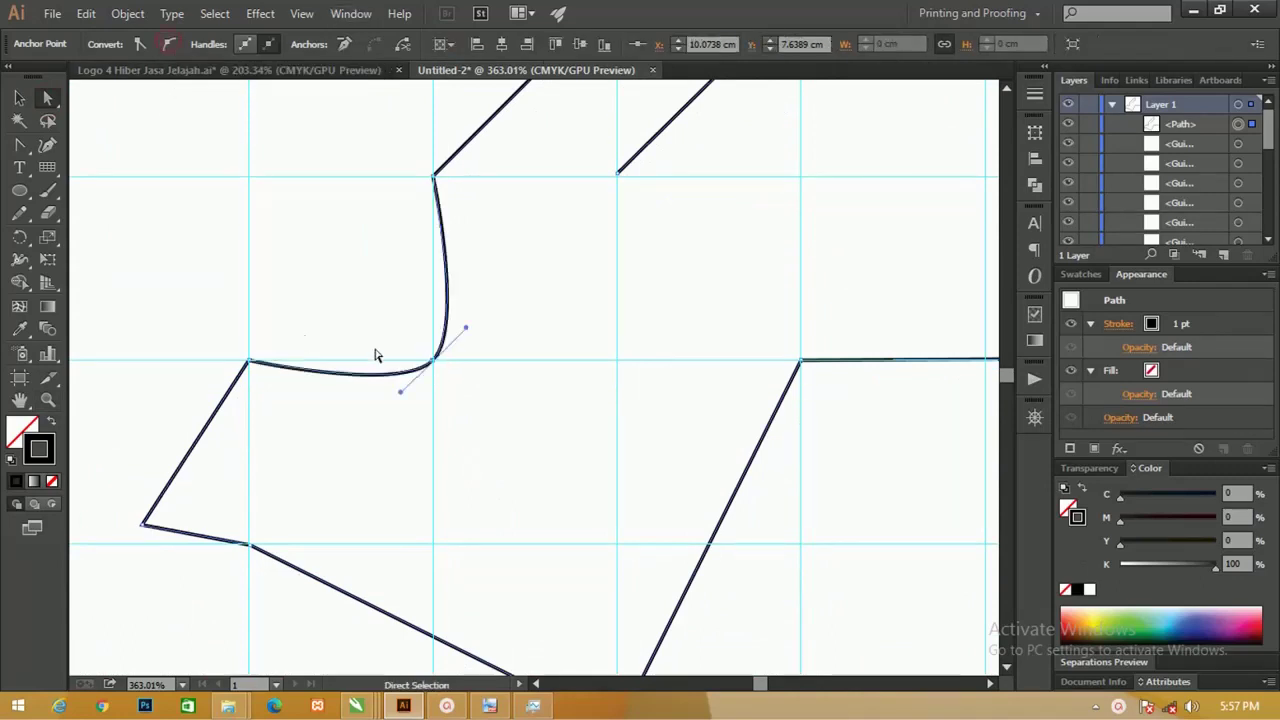
drag(465, 328, 437, 320)
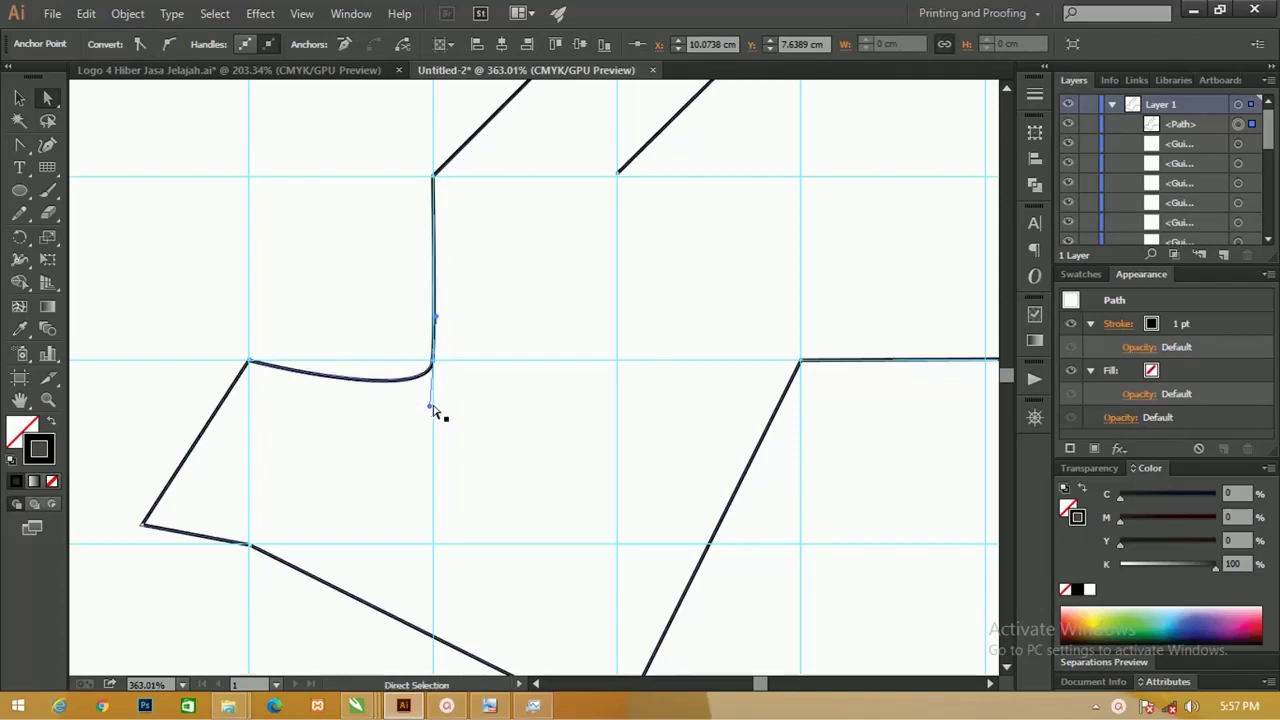
drag(432, 406, 433, 416)
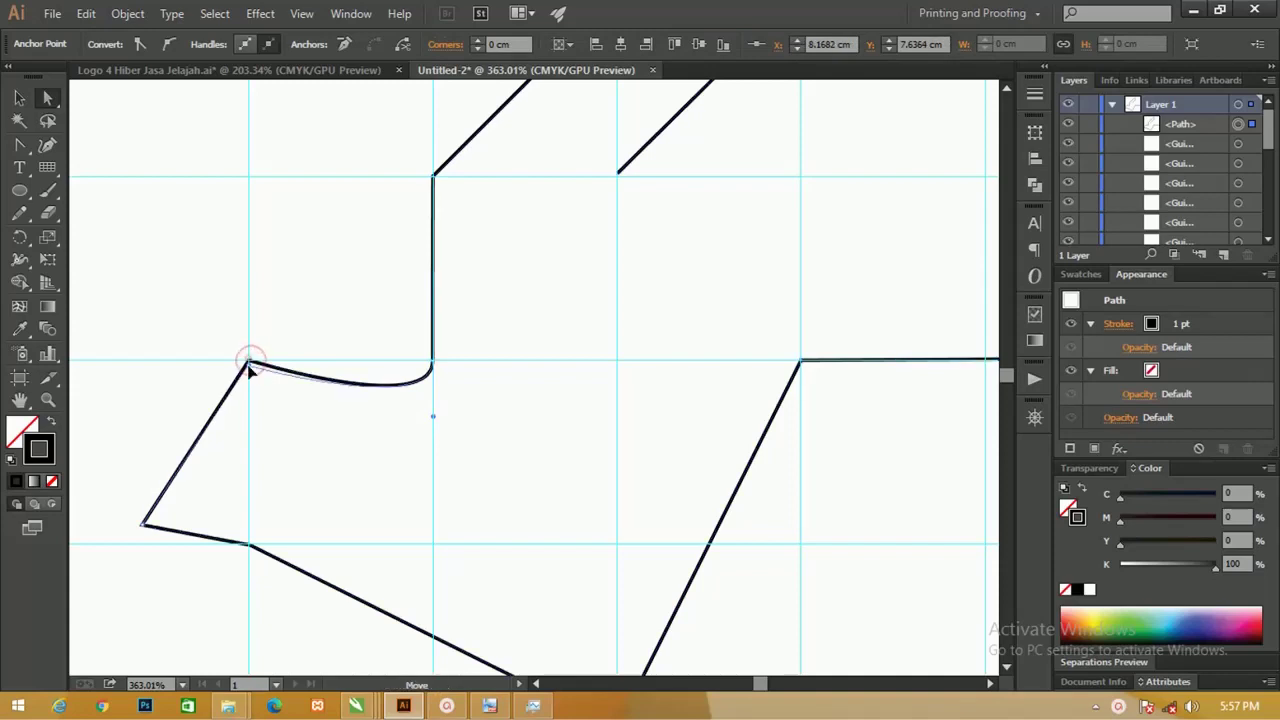
drag(251, 365, 250, 384)
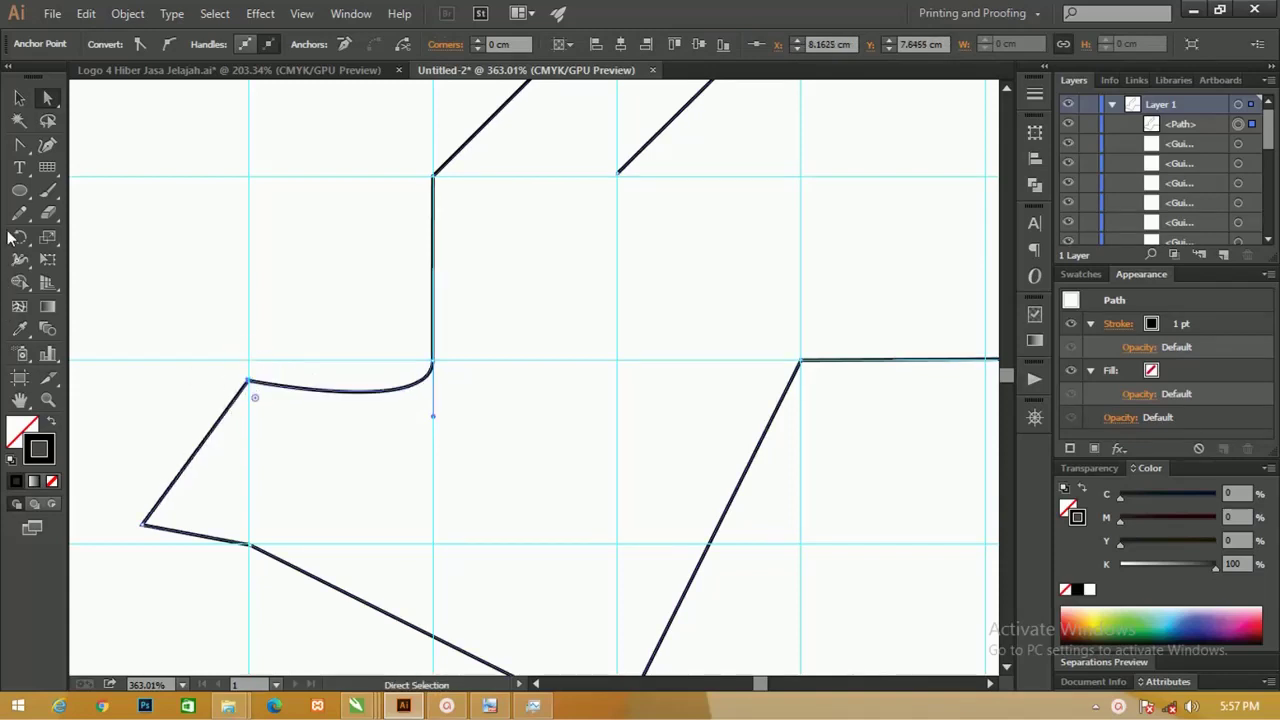
Draw a small circle, then move it up-left and enlarge it inside the bird's head.
key(l)
mouse_move(232, 443)
mouse_down()
mouse_move(309, 509)
mouse_move(300, 500)
mouse_move(366, 521)
mouse_up()
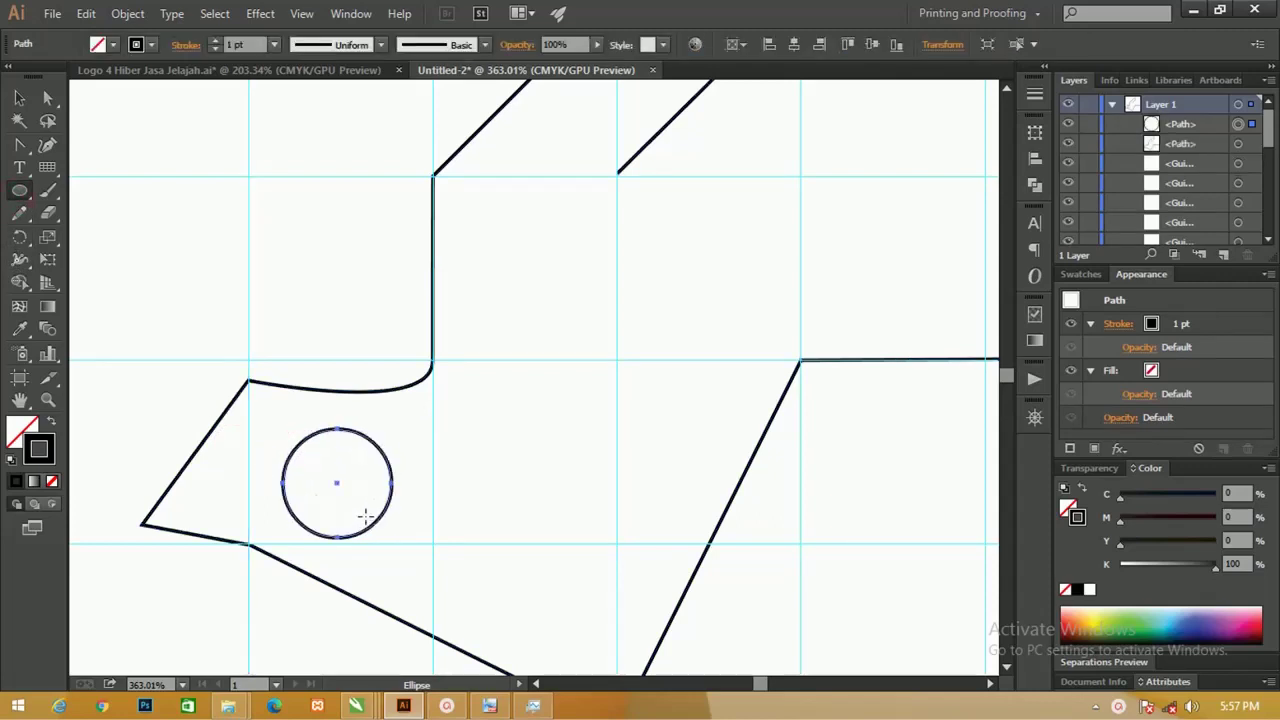
key(v)
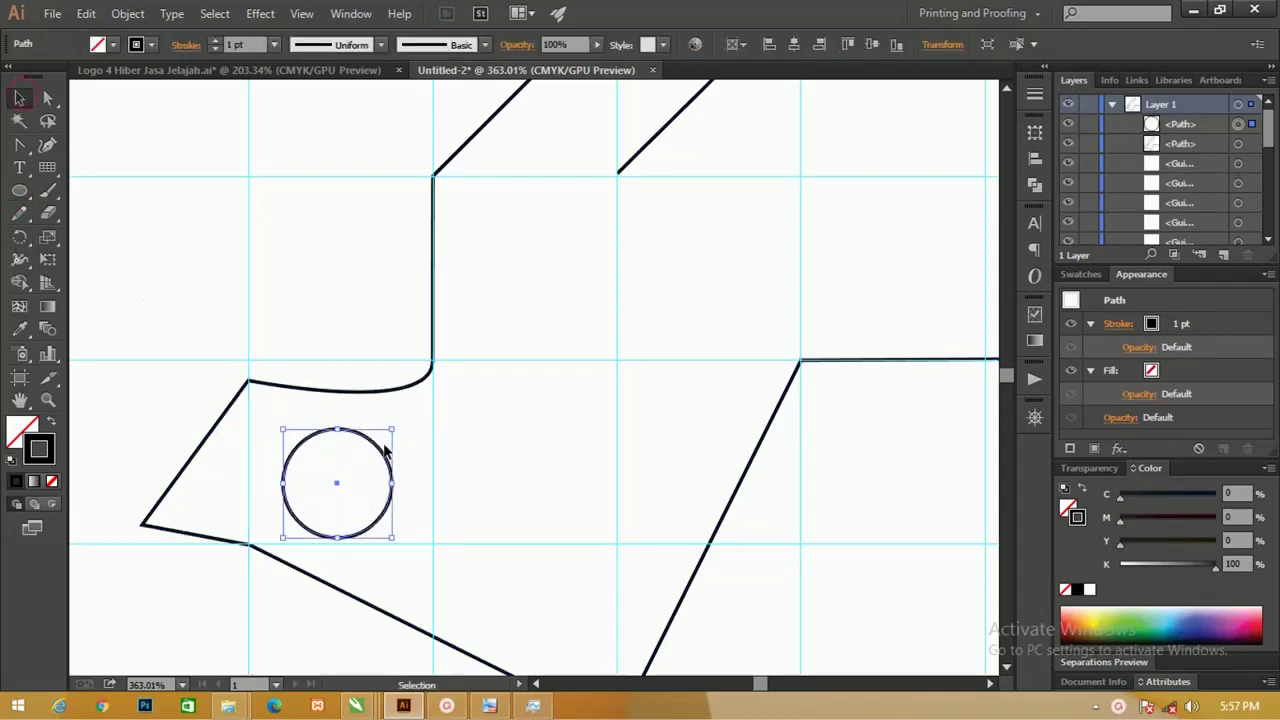
drag(386, 452, 309, 410)
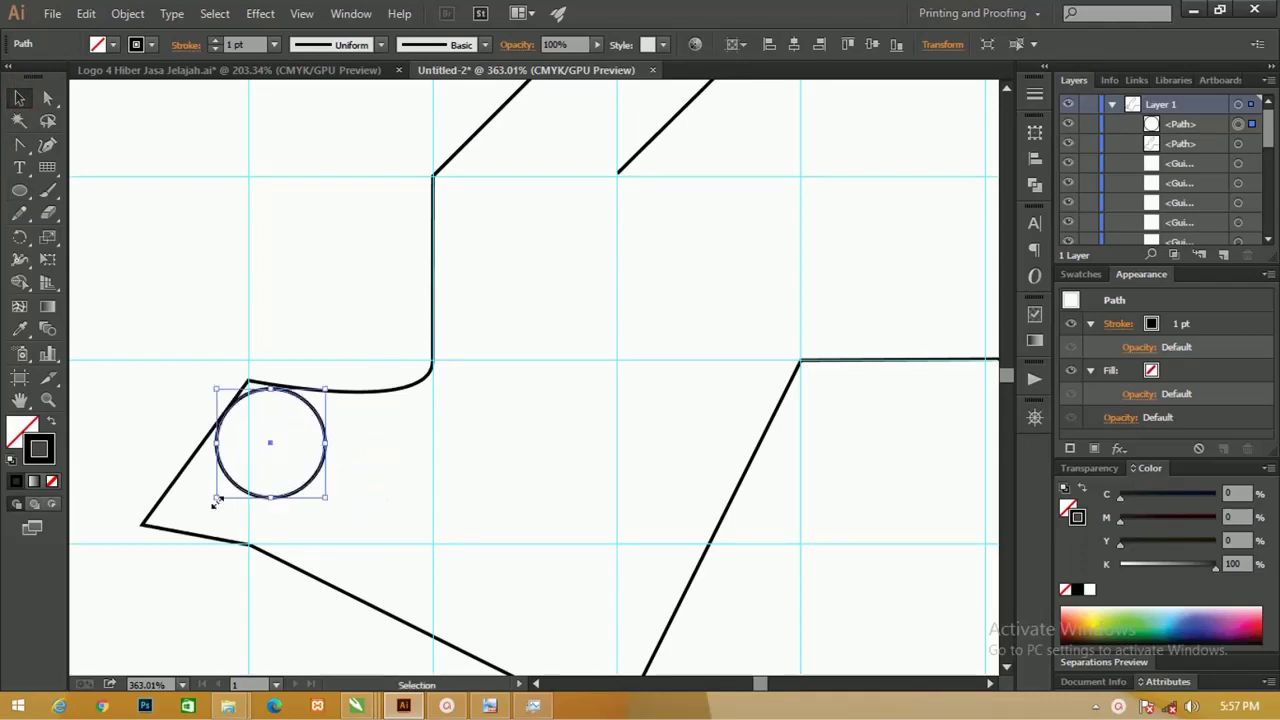
drag(213, 503, 203, 510)
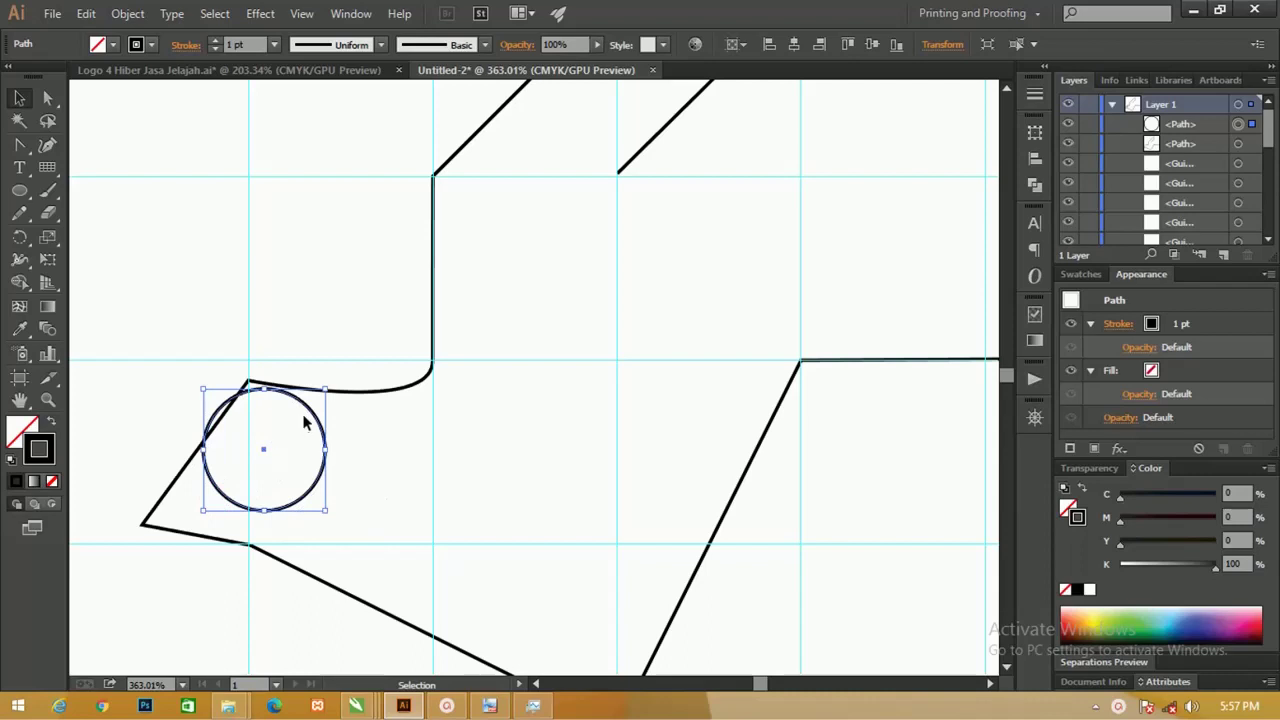
drag(309, 404, 316, 407)
click(252, 547)
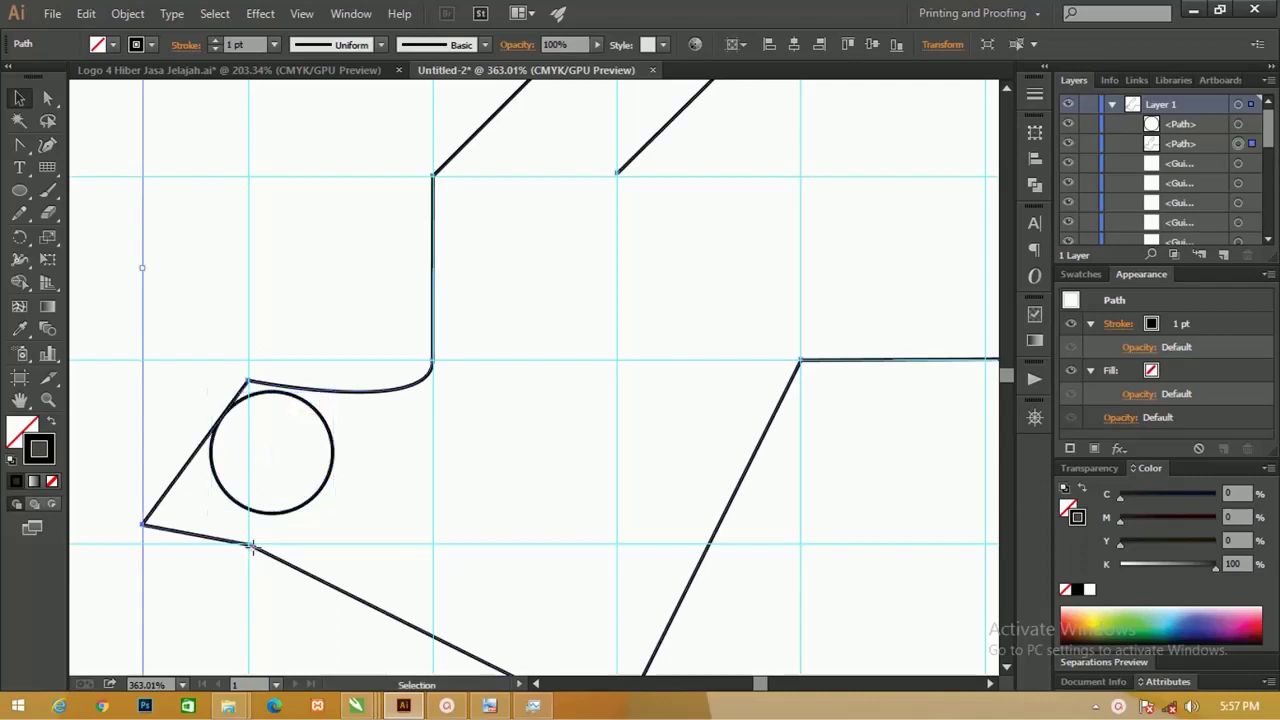
Isolate the bird outline and round the lower beak corner under the eye.
double_click(253, 547)
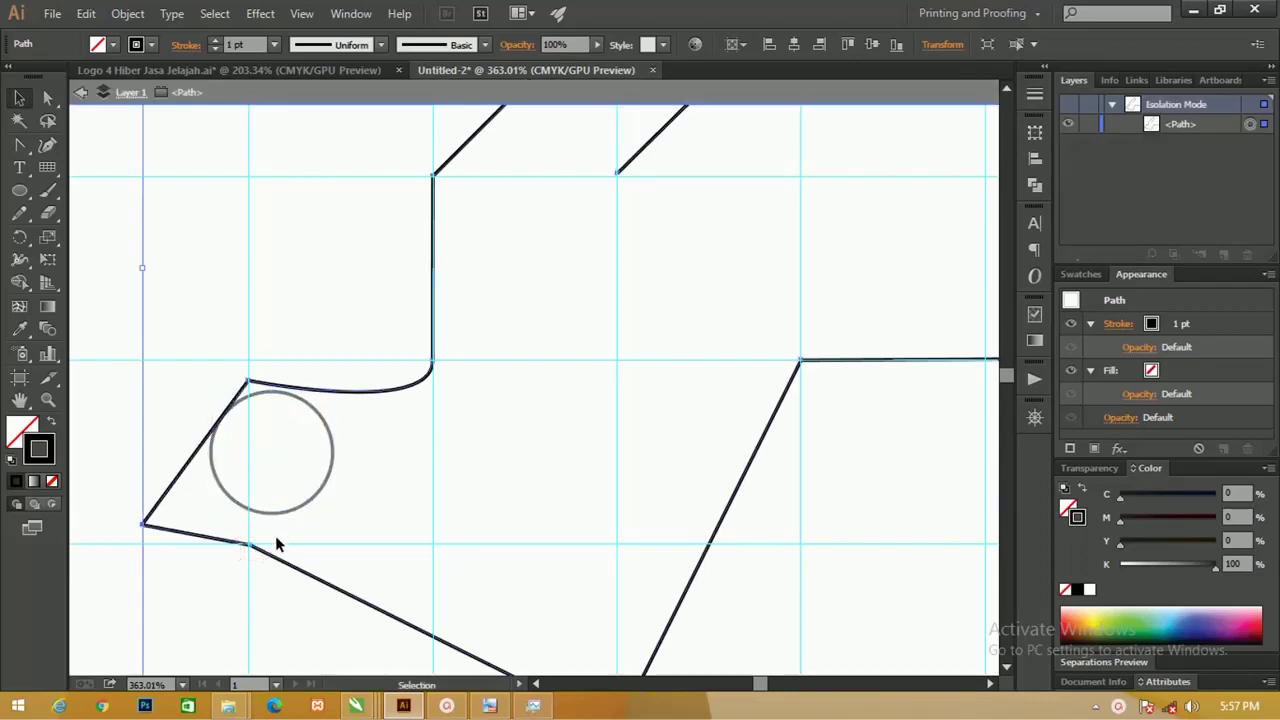
click(47, 98)
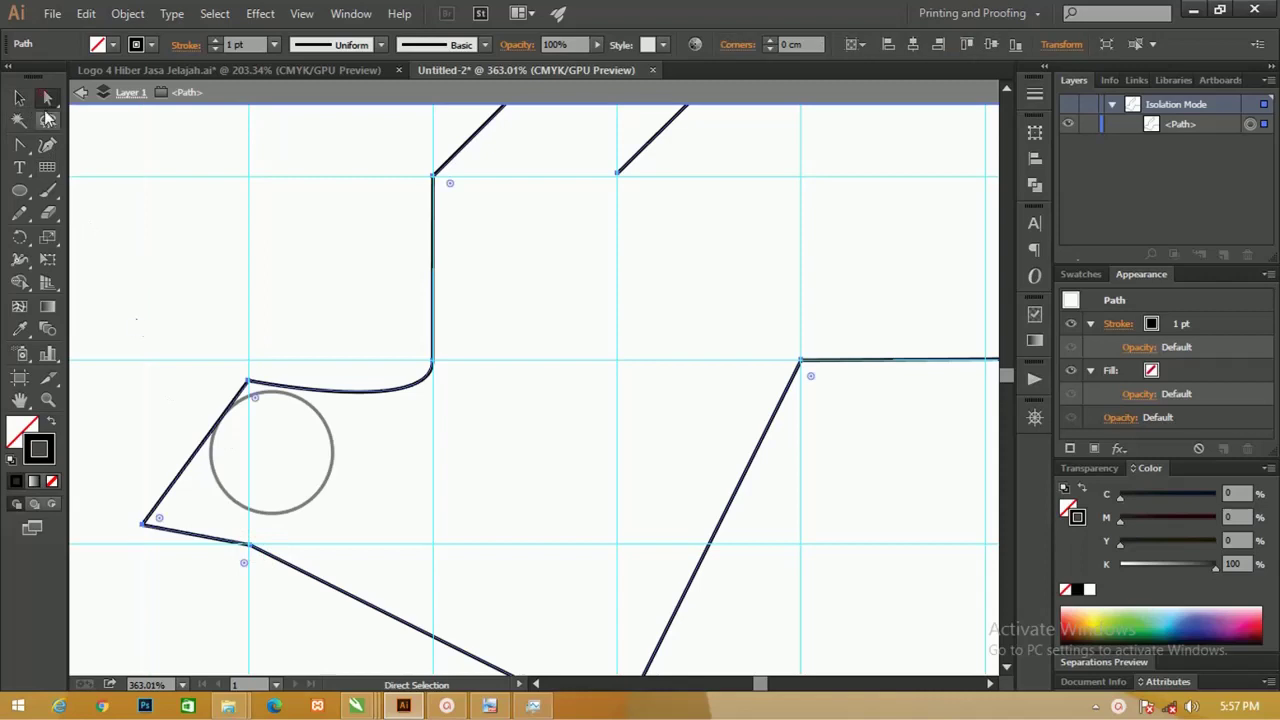
click(250, 546)
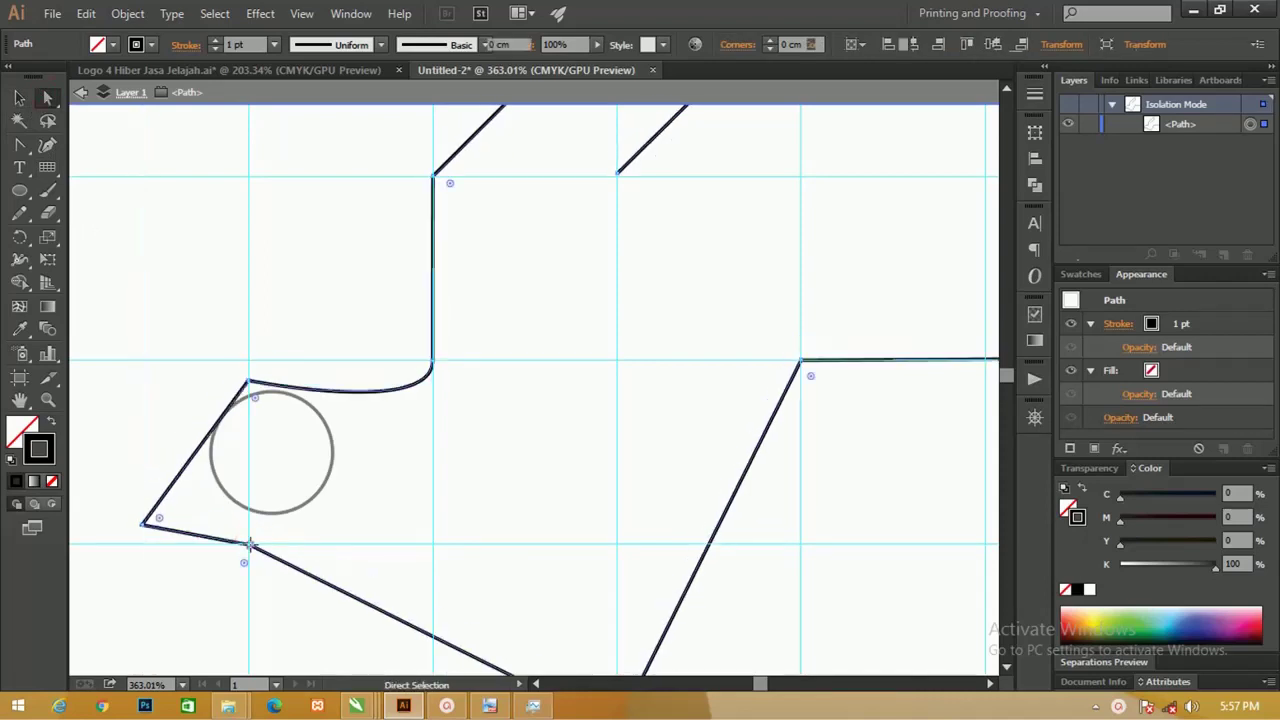
mouse_move(250, 546)
mouse_down()
mouse_move(249, 516)
mouse_move(214, 600)
mouse_up()
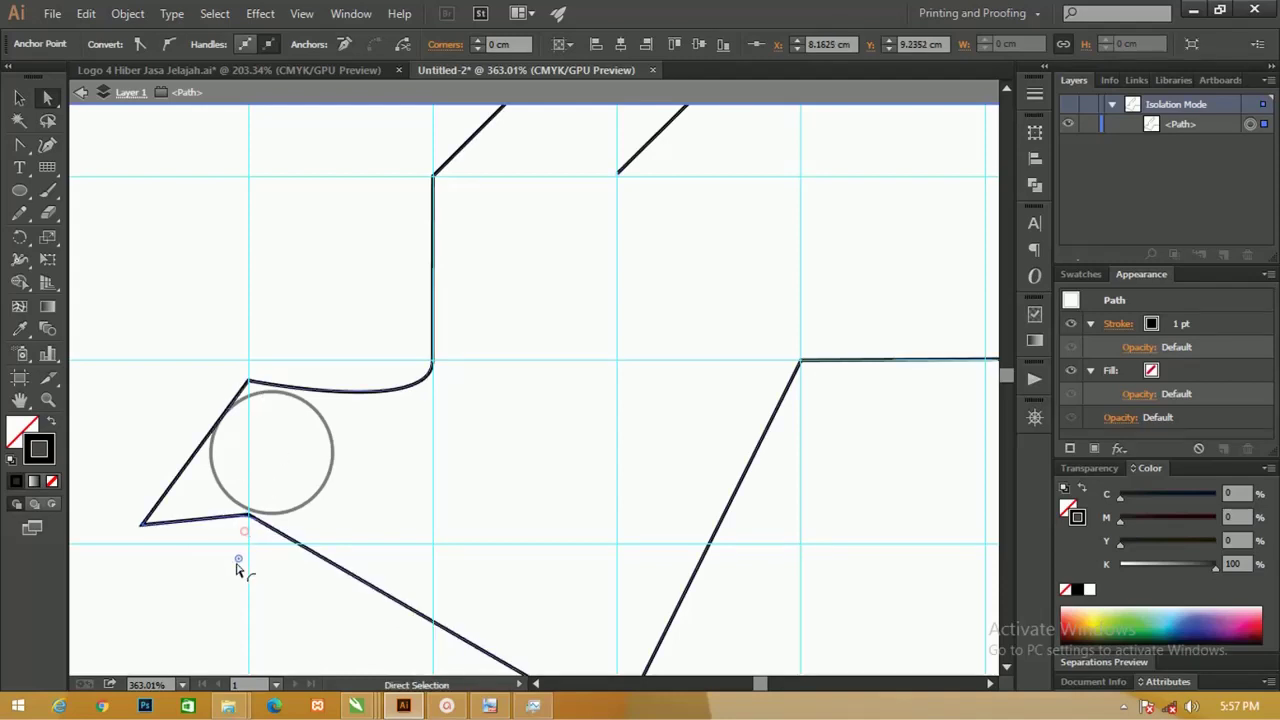
Round the head's top-left corner, then exit isolation mode and deselect.
click(249, 384)
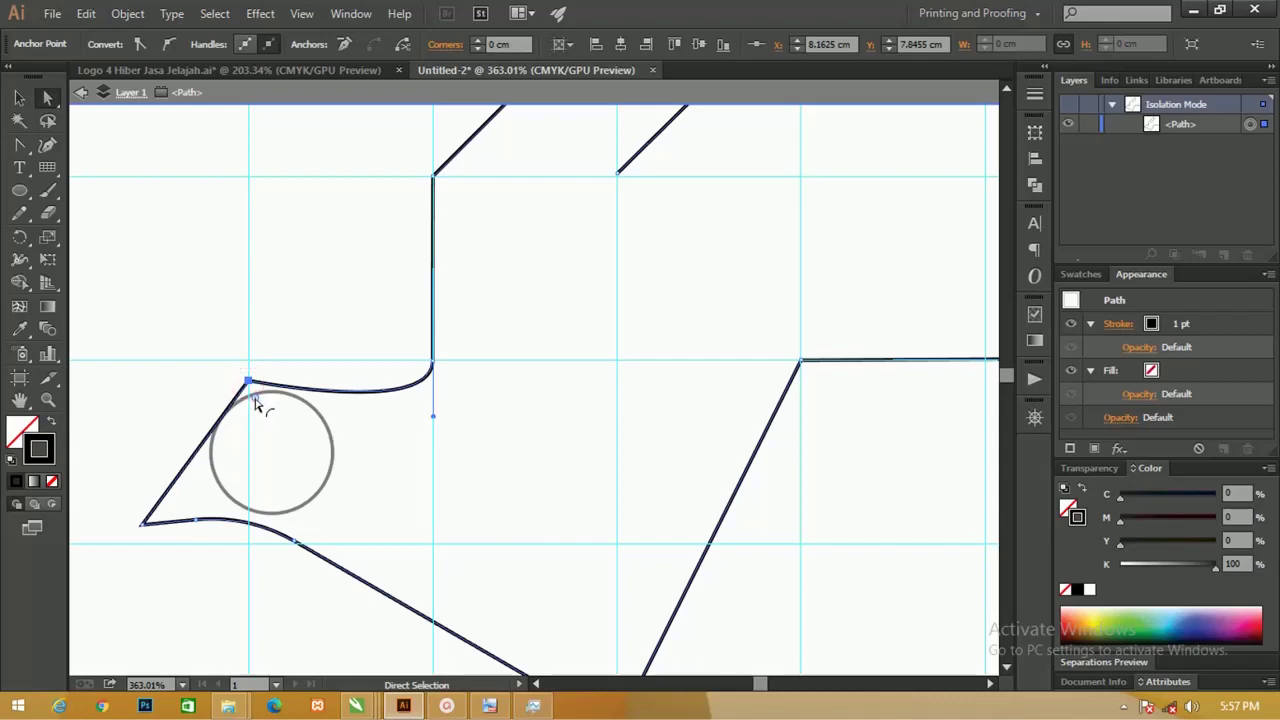
drag(283, 468, 277, 500)
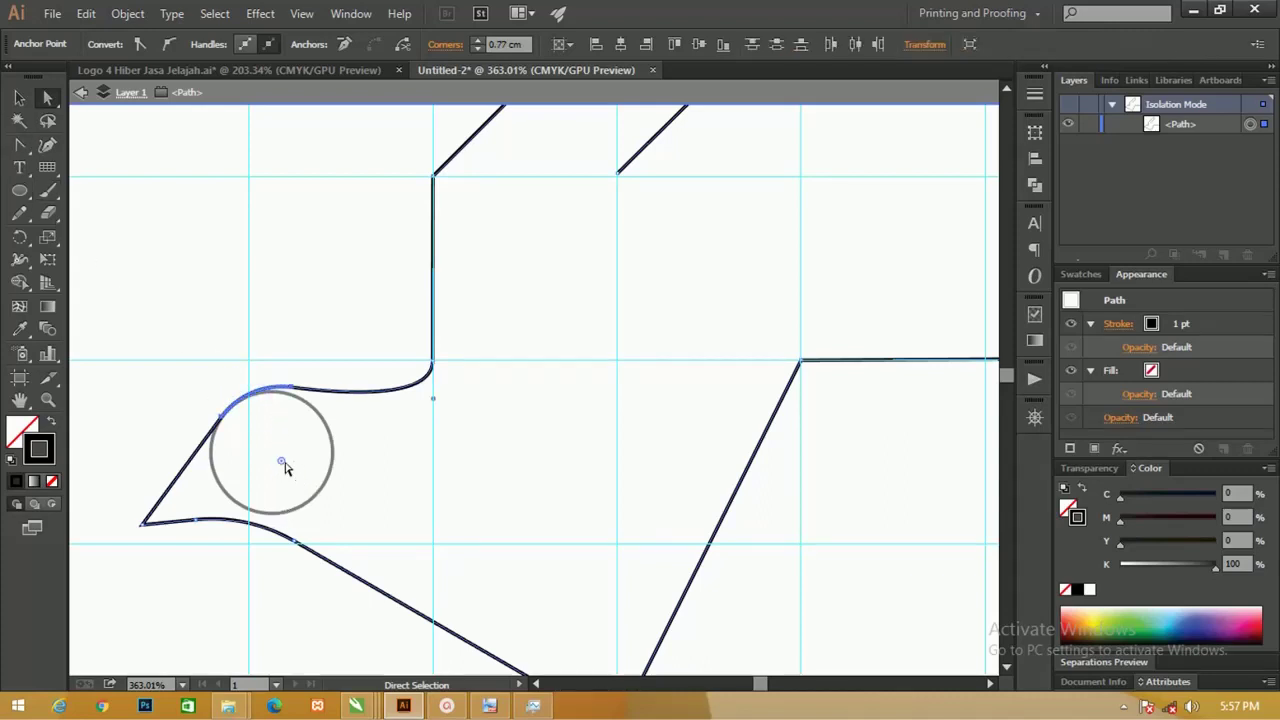
drag(285, 467, 286, 472)
click(19, 97)
double_click(333, 507)
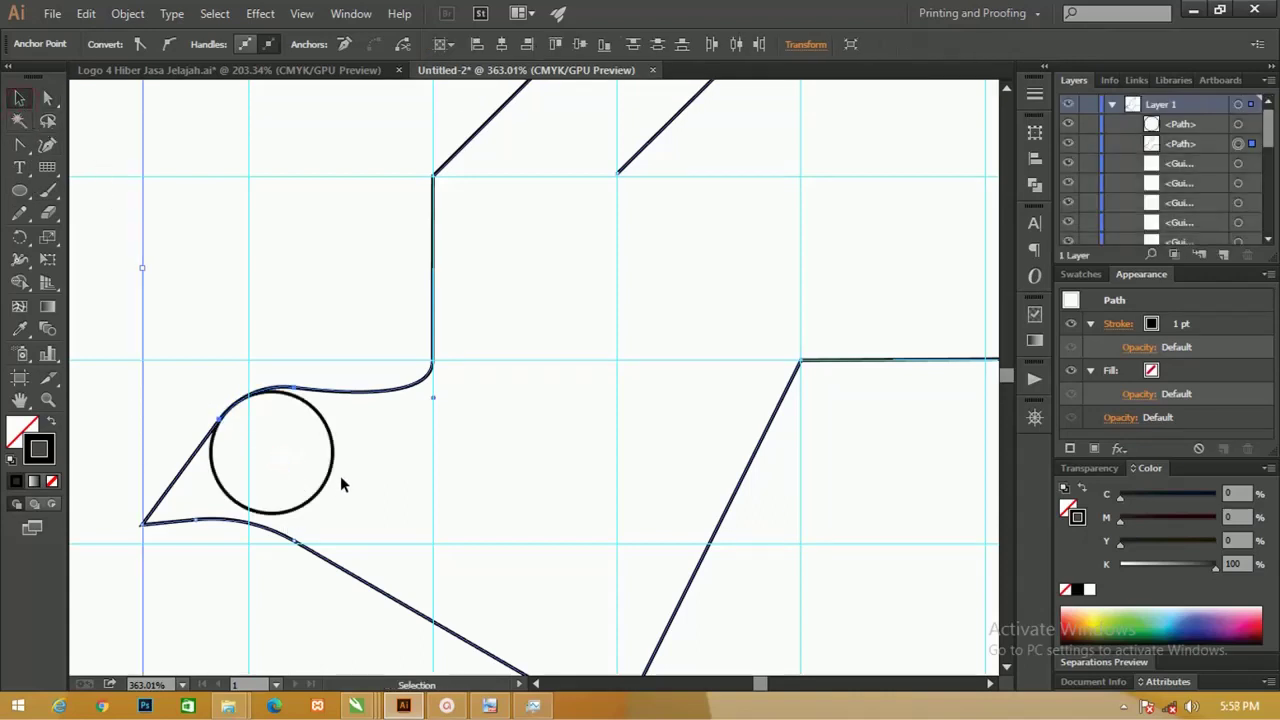
click(340, 471)
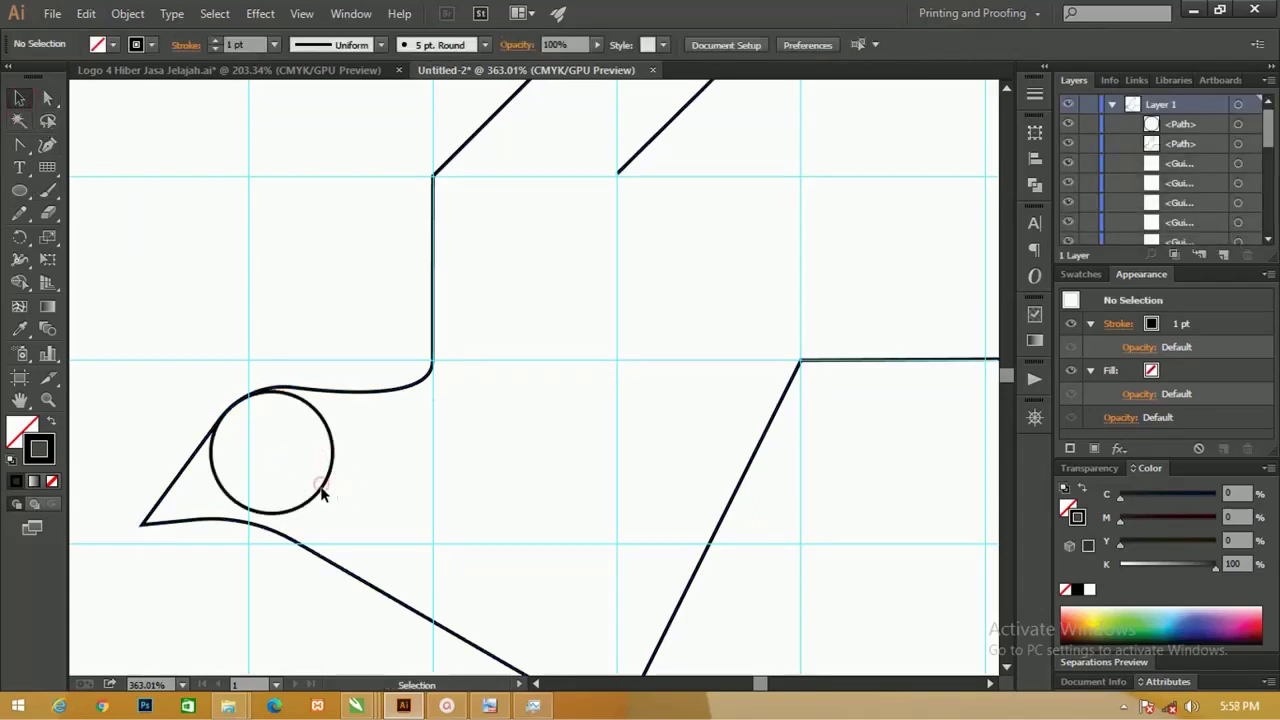
Enlarge the eye circle to fill the head curve.
click(324, 491)
drag(338, 524, 345, 535)
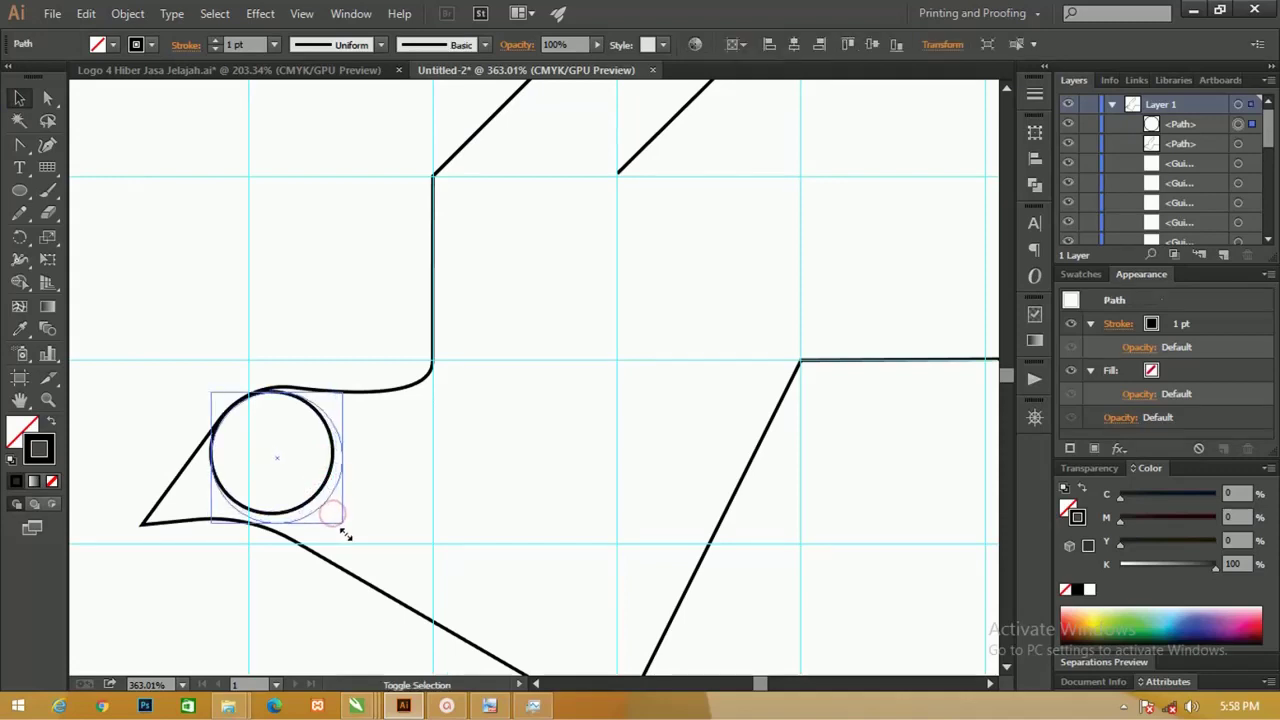
click(358, 432)
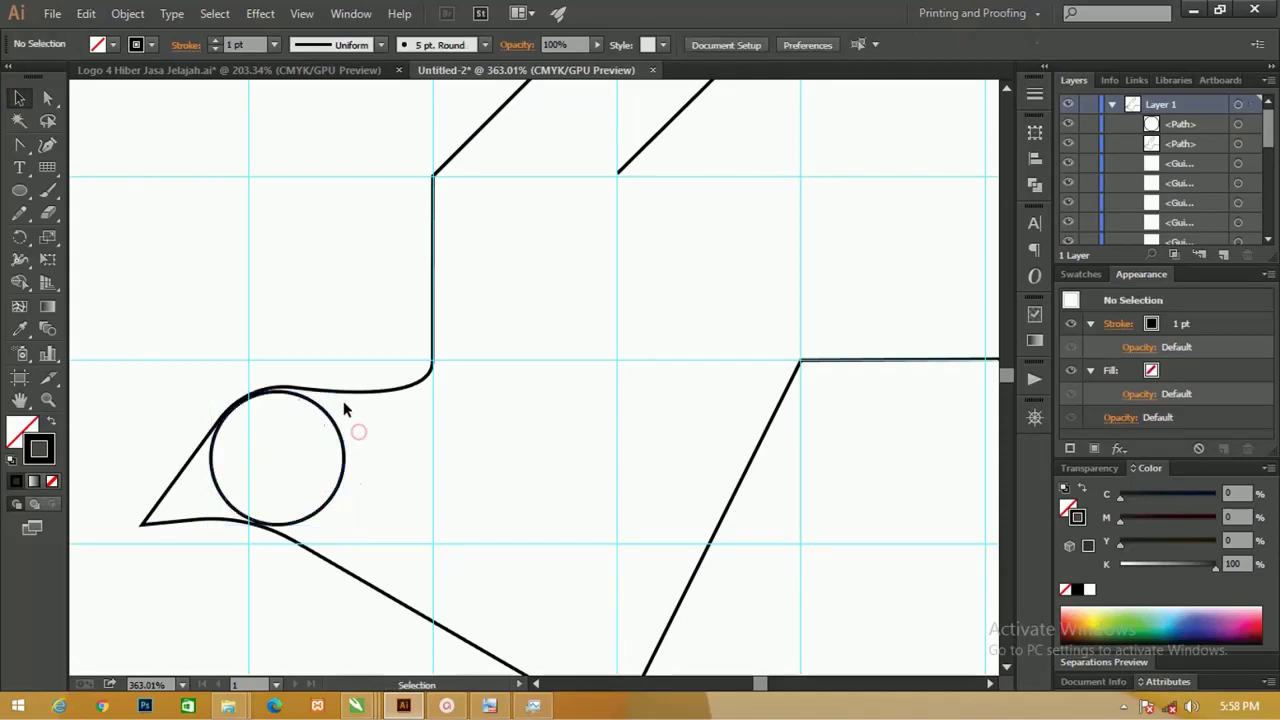
Increase the rounding of the head-neck corner to about 1 cm.
click(341, 393)
key(a)
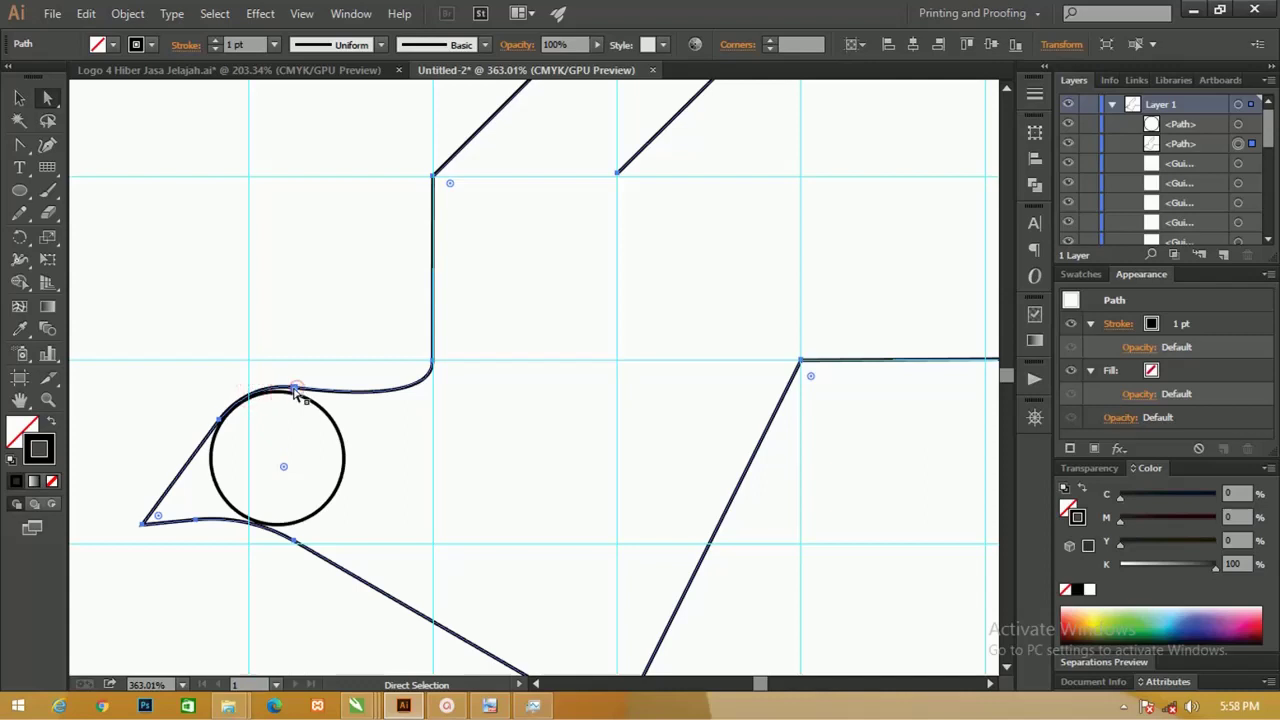
click(295, 389)
shift+click(222, 425)
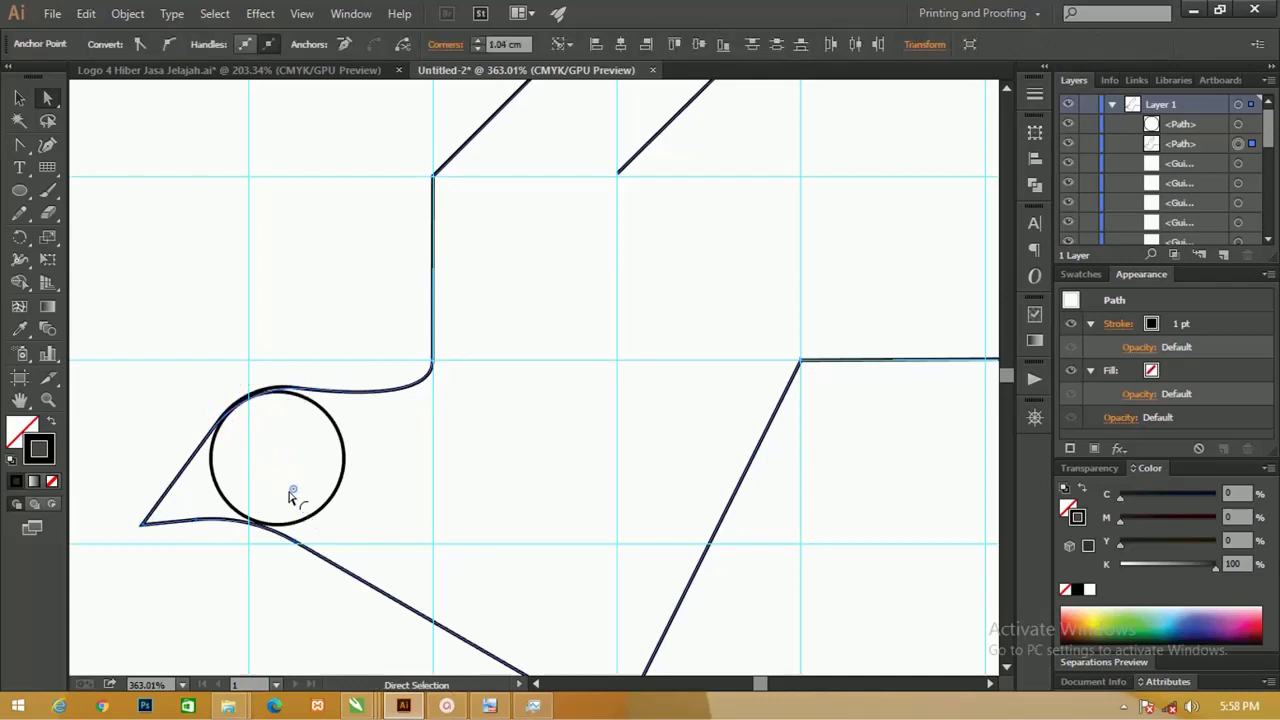
click(430, 368)
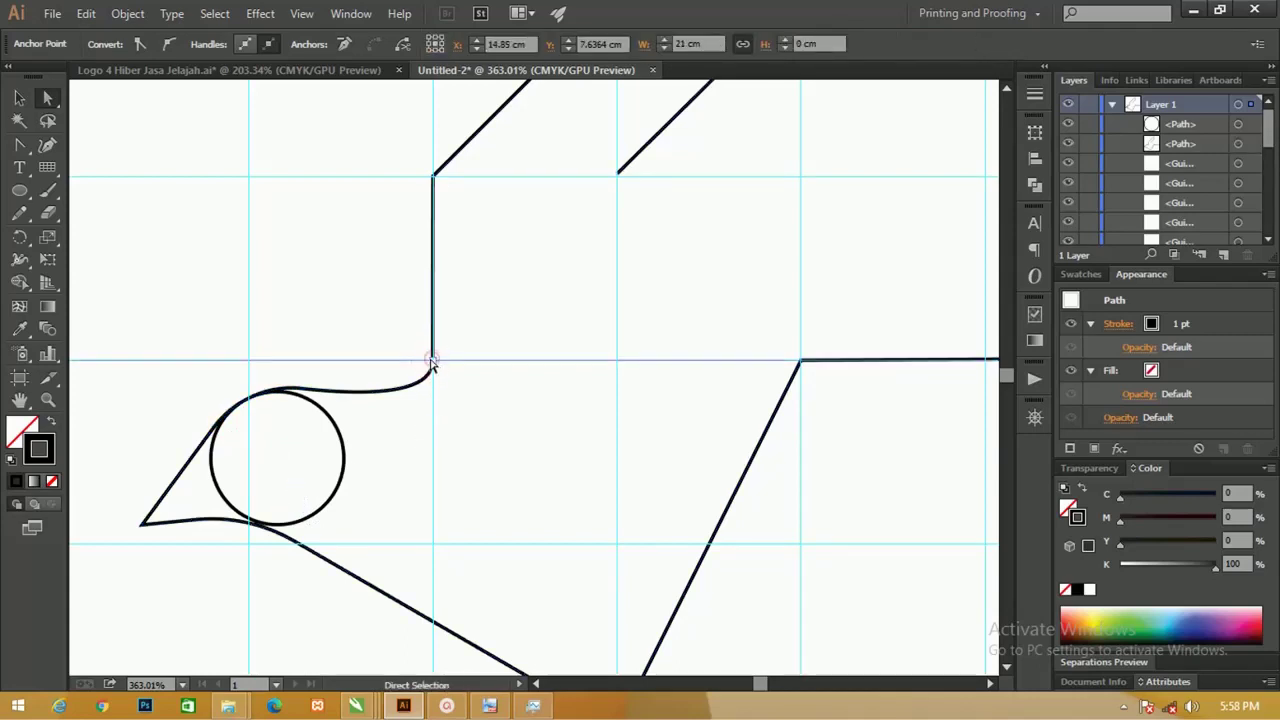
click(316, 262)
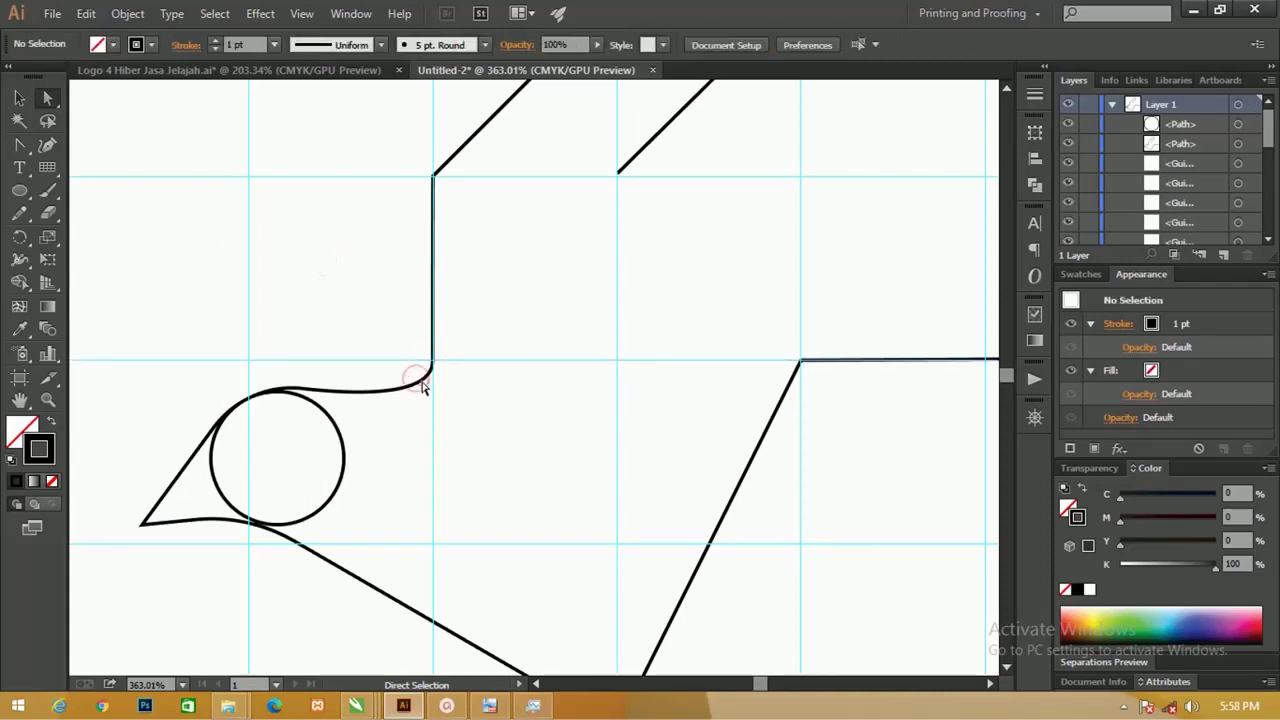
click(422, 388)
click(432, 358)
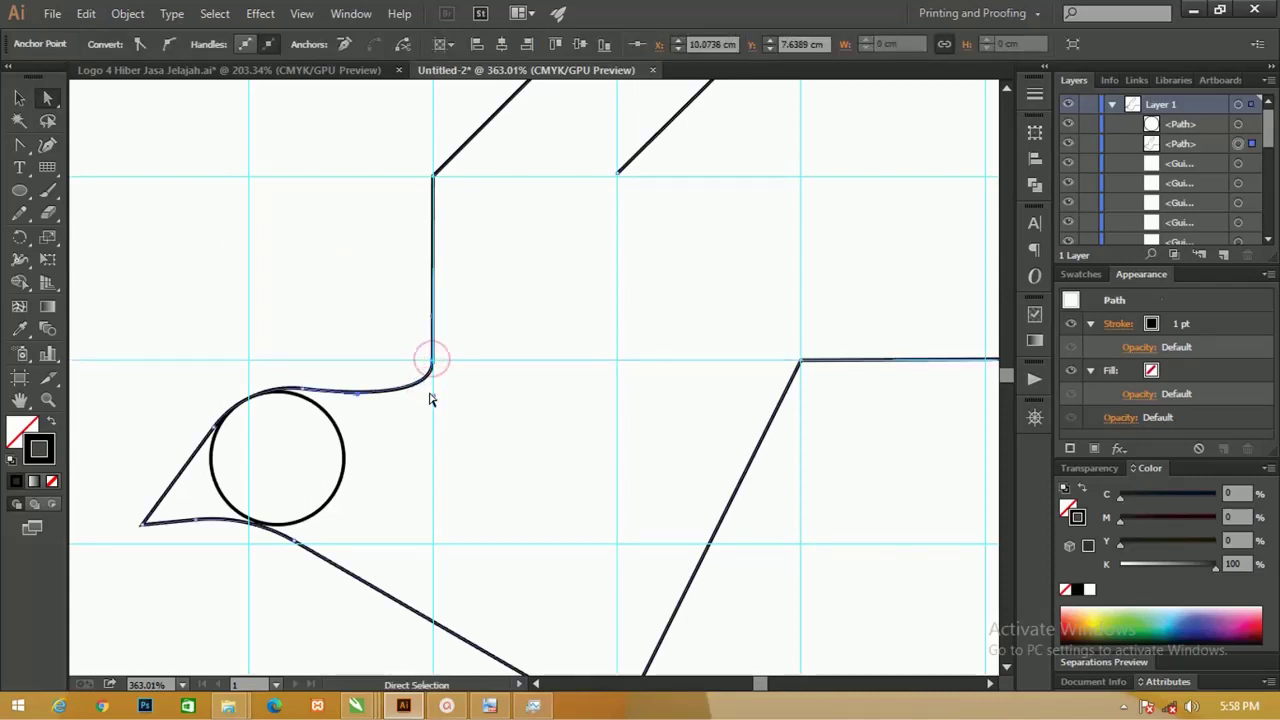
drag(438, 395, 432, 417)
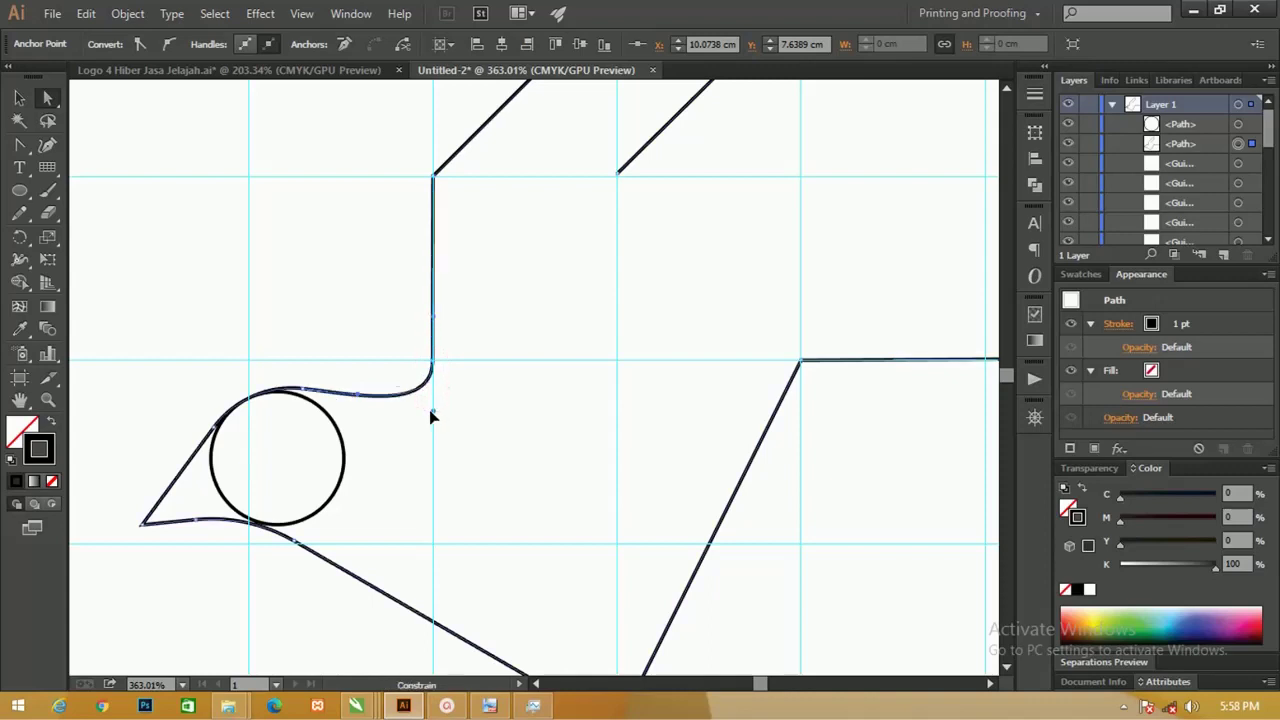
Shift the beak tip, delete the extra lower-curve anchor, and bend the lower beak curve upward.
scroll(440, 443, down, 3)
scroll(300, 390, left, 3)
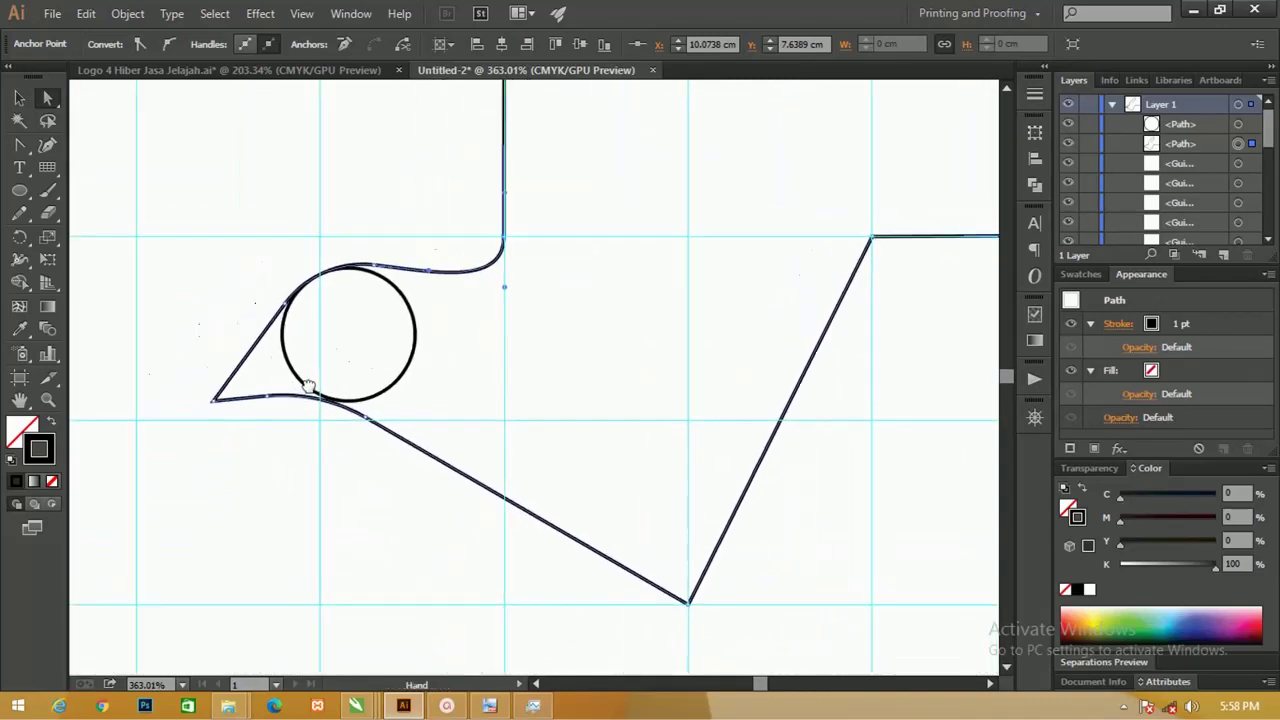
click(229, 407)
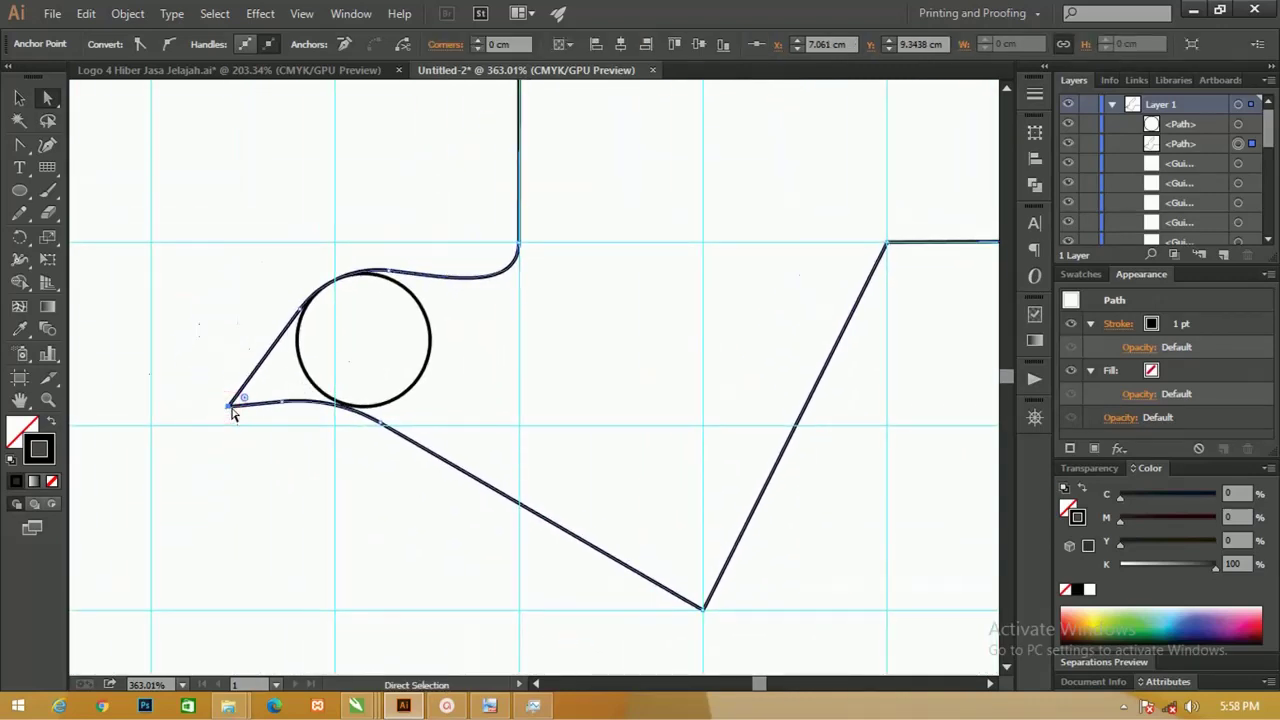
drag(231, 409, 230, 422)
click(288, 405)
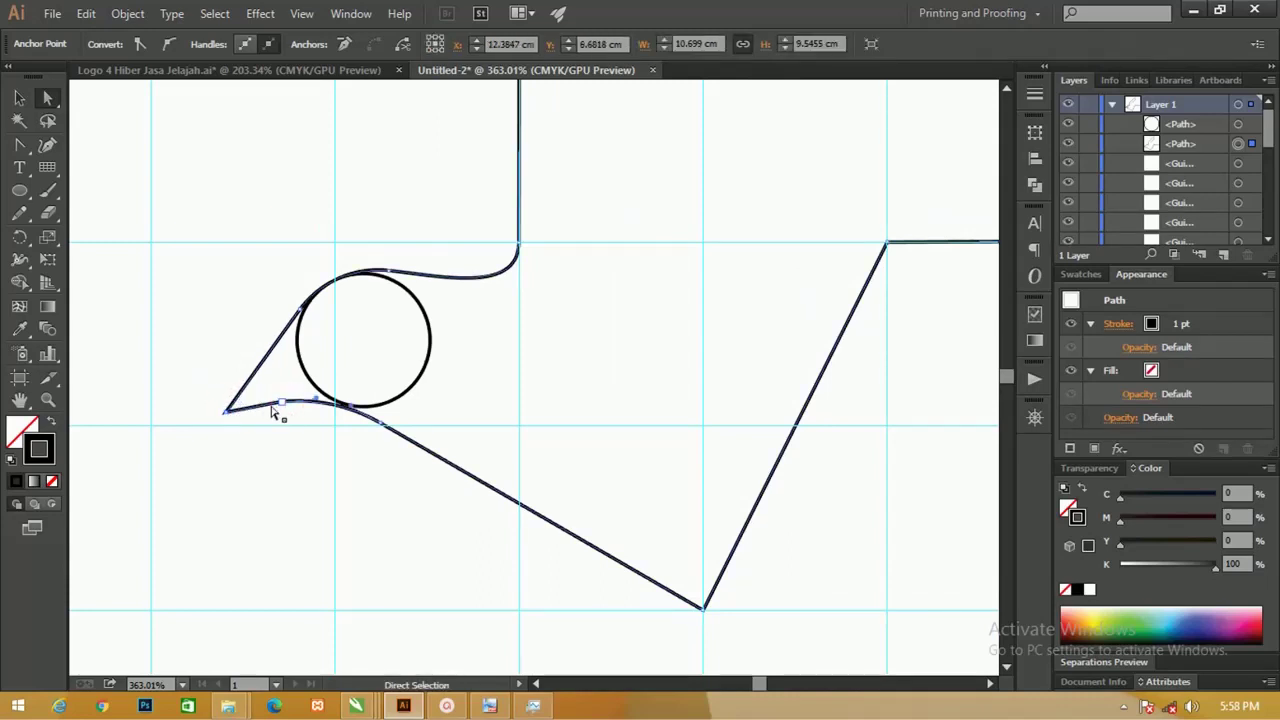
click(281, 413)
click(284, 406)
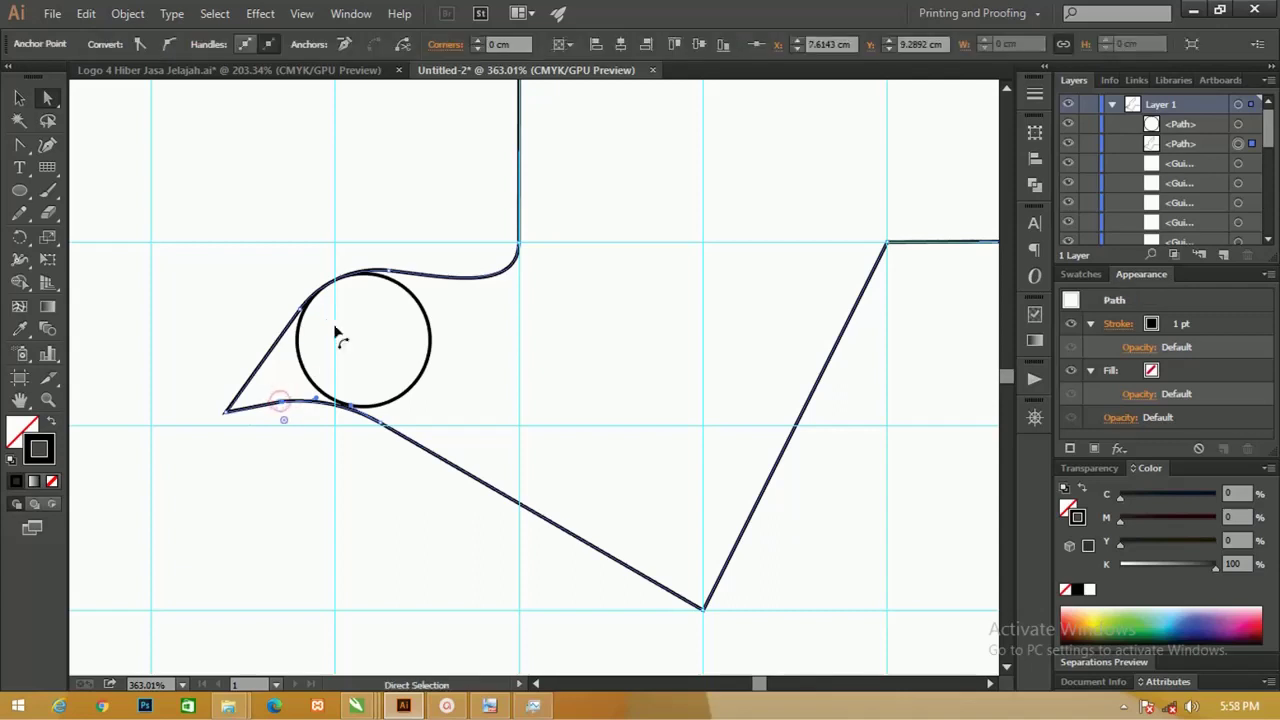
click(344, 44)
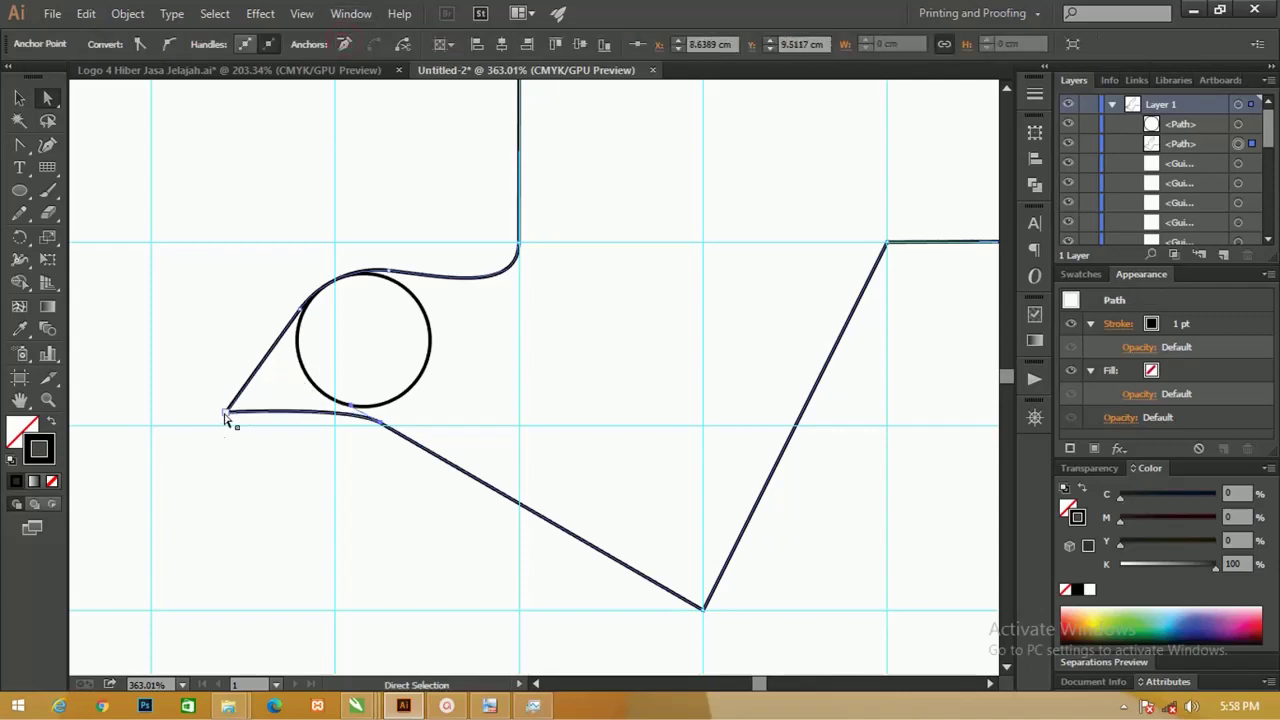
drag(226, 411, 243, 415)
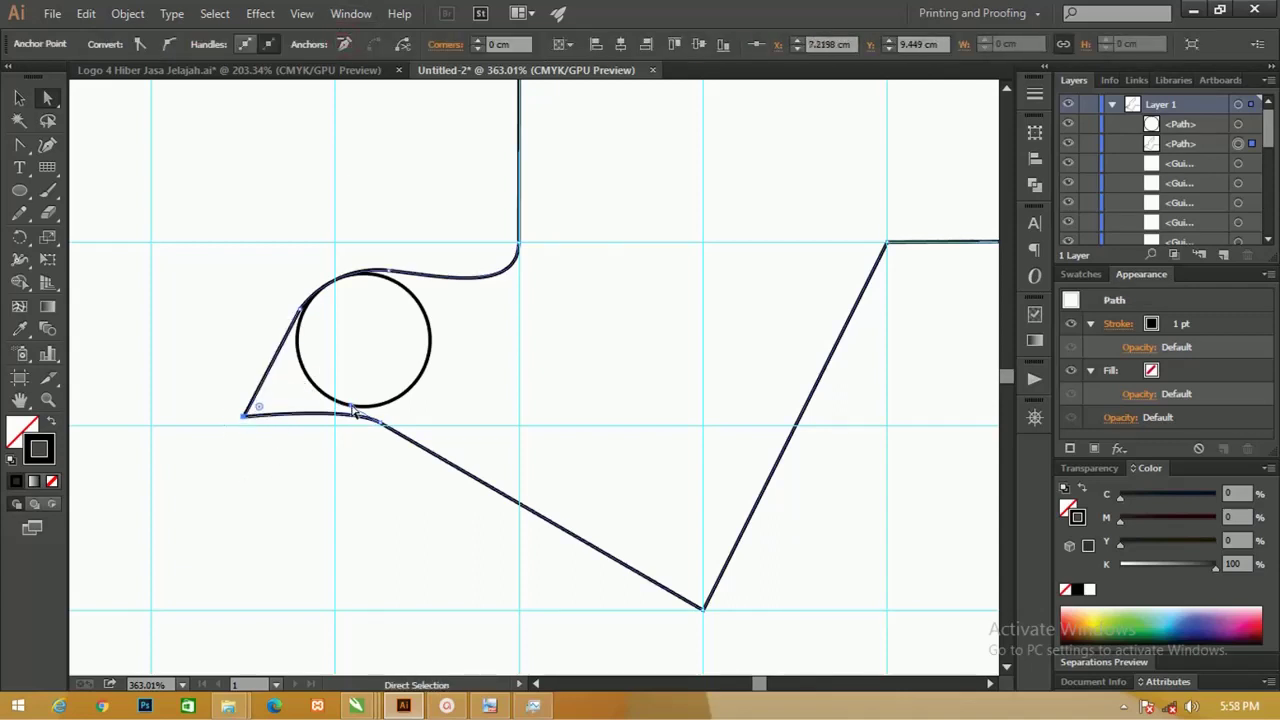
drag(353, 412, 338, 391)
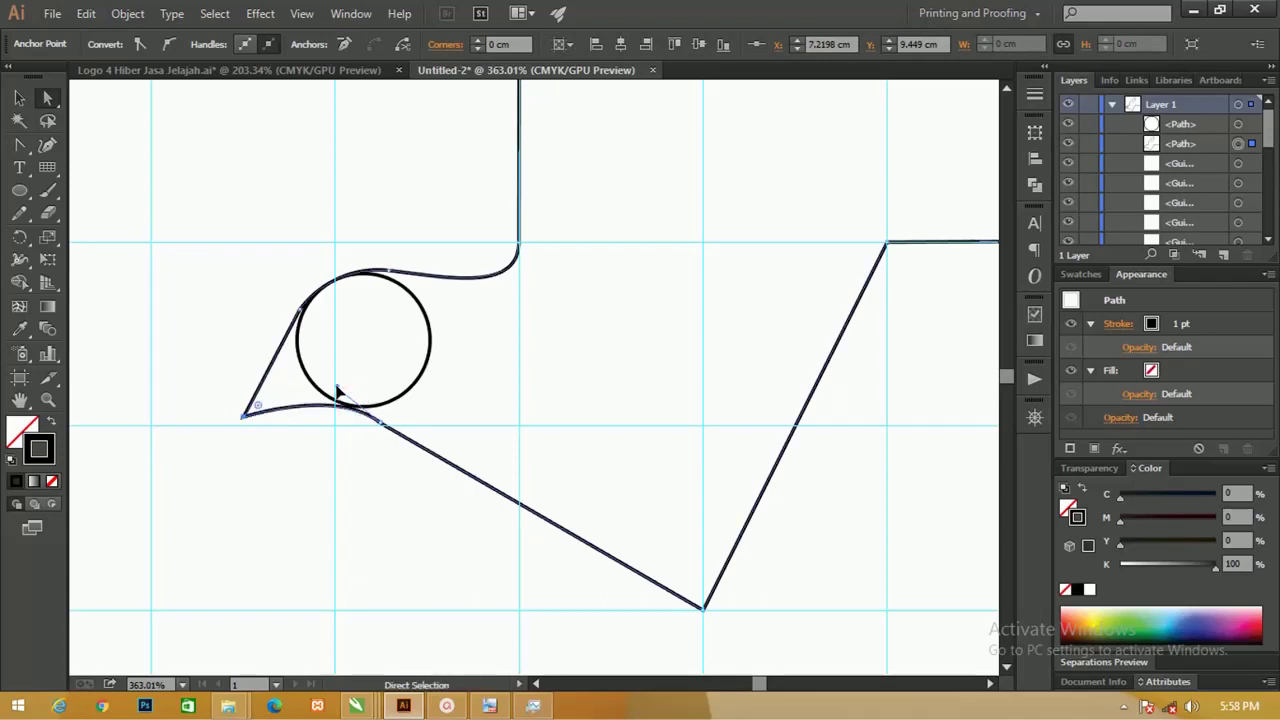
Convert the body's bottom point to a smooth anchor.
scroll(420, 350, right, 5)
scroll(420, 350, down, 1)
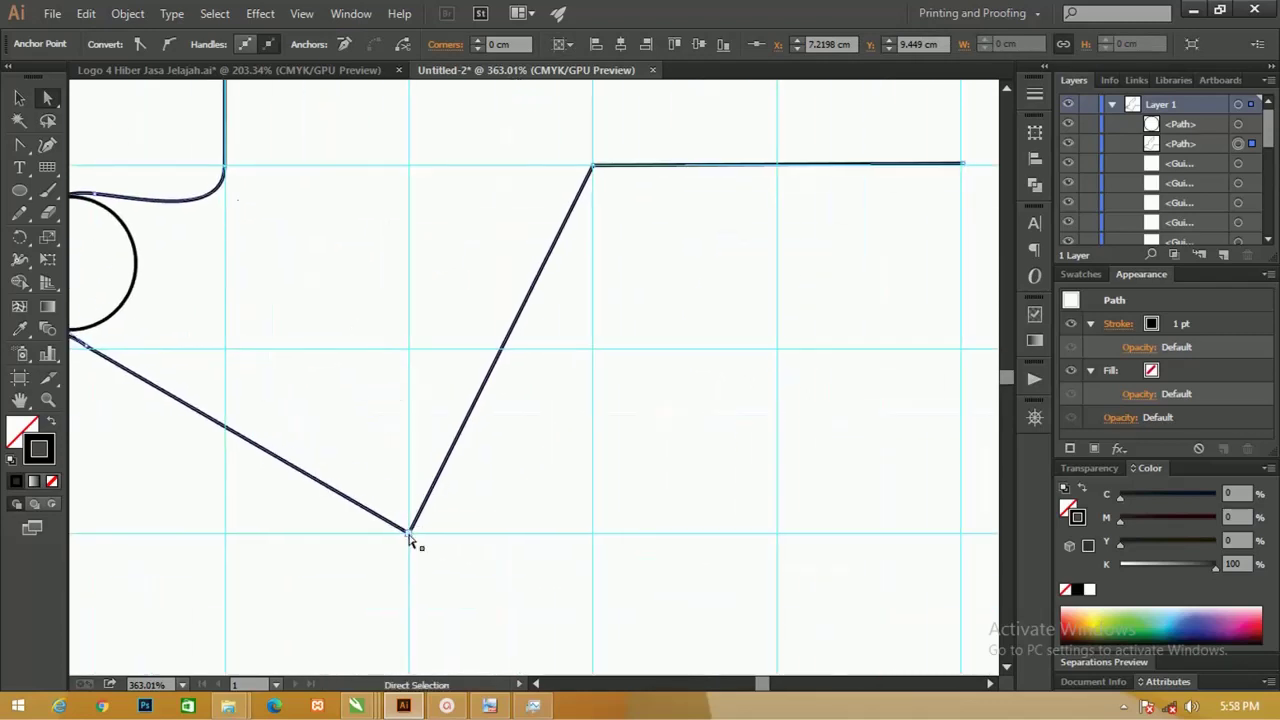
click(408, 532)
click(170, 44)
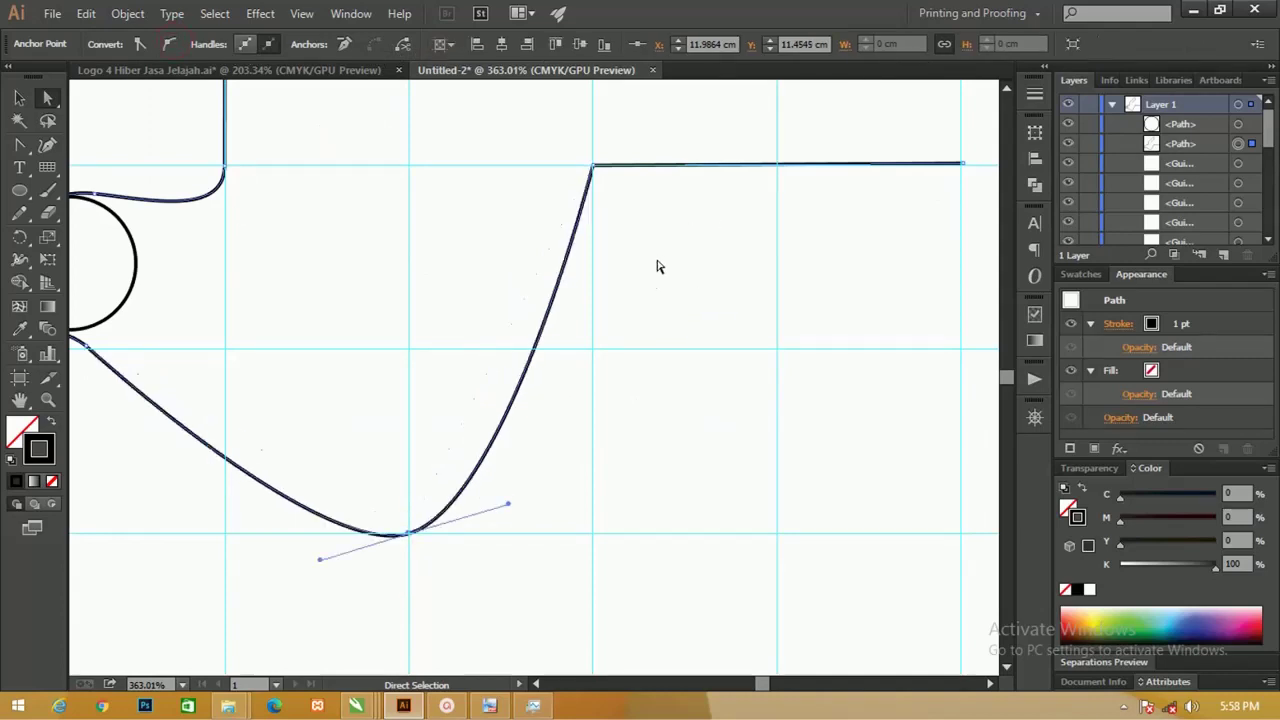
Zoom out to the whole bird and isolate the outline path.
key(ctrl+minus)
key(ctrl+minus)
mouse_move(663, 254)
mouse_down()
mouse_move(558, 241)
mouse_move(766, 320)
mouse_up()
click(339, 187)
click(461, 295)
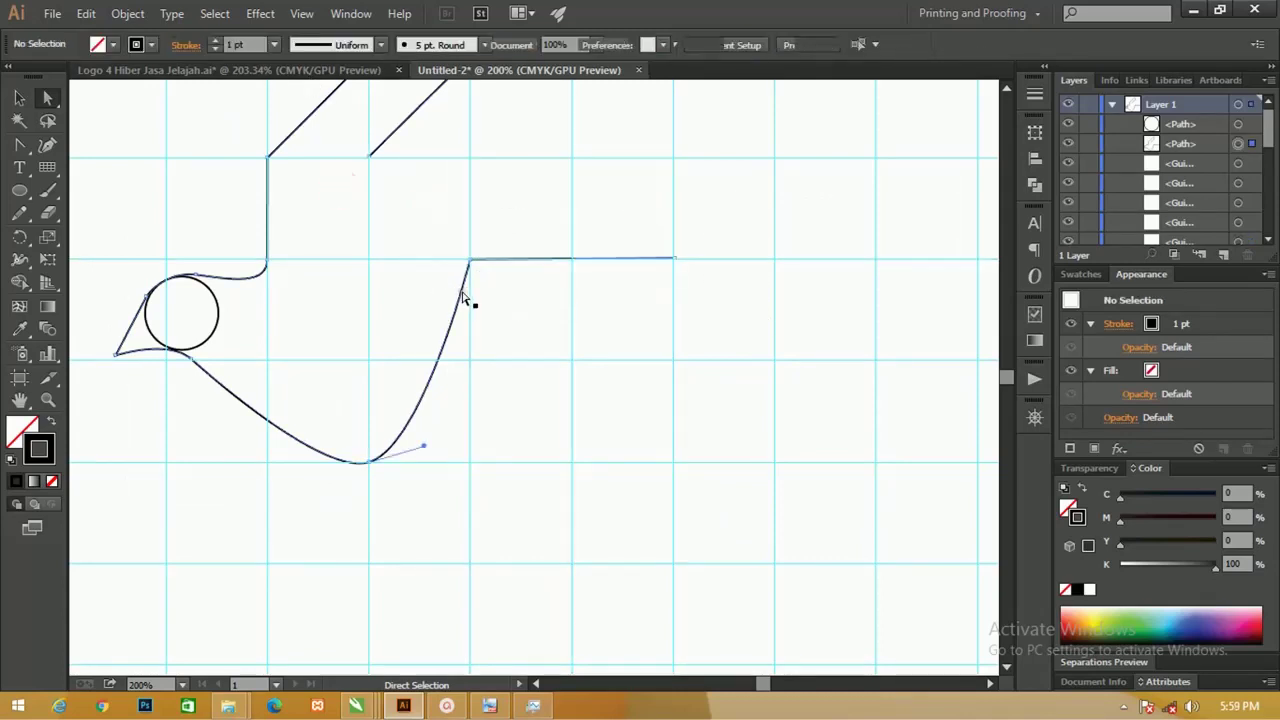
right_click(467, 292)
click(572, 380)
Make the top-right edge anchors smooth, shift them right, and reshape the curve toward the tail.
drag(420, 208, 734, 314)
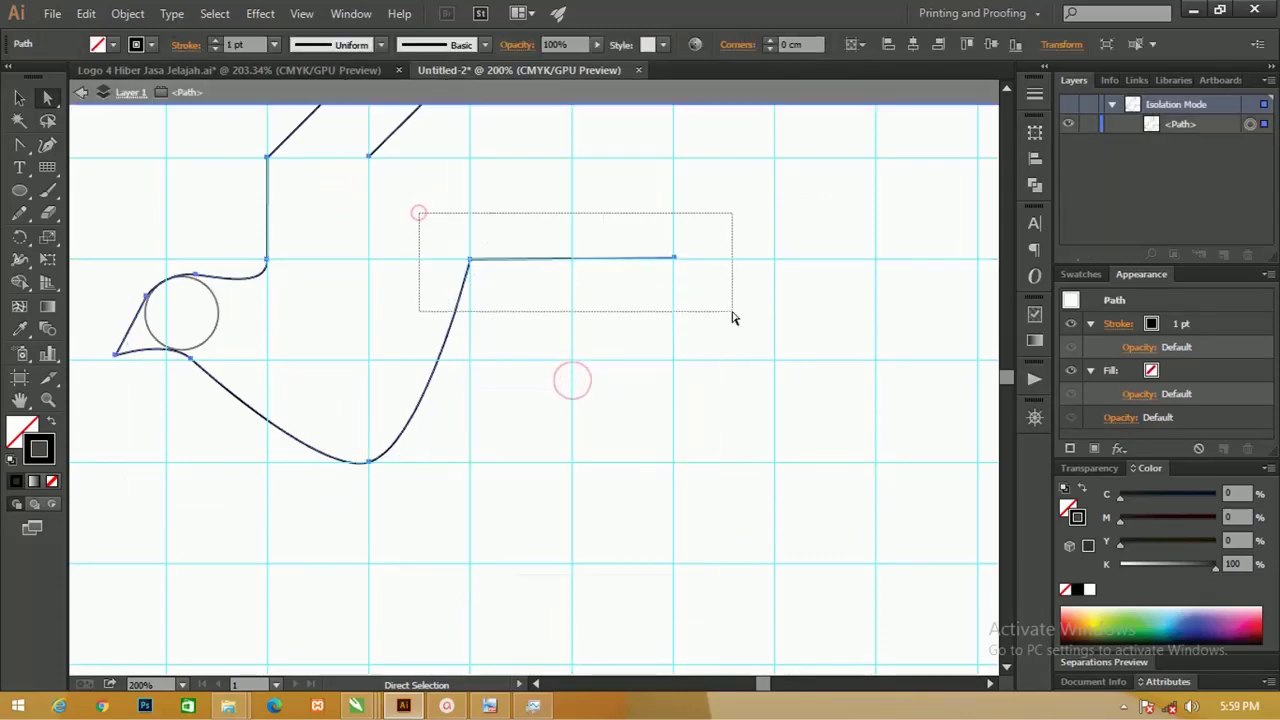
click(169, 44)
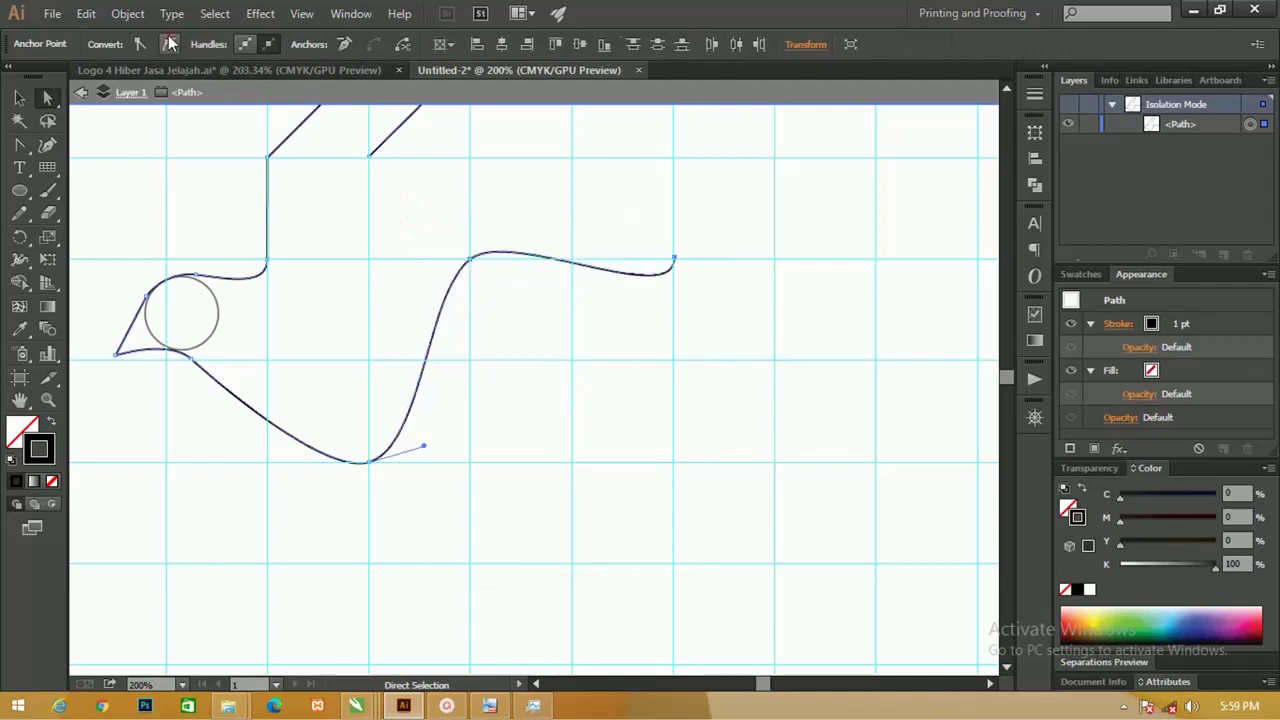
drag(474, 266, 576, 263)
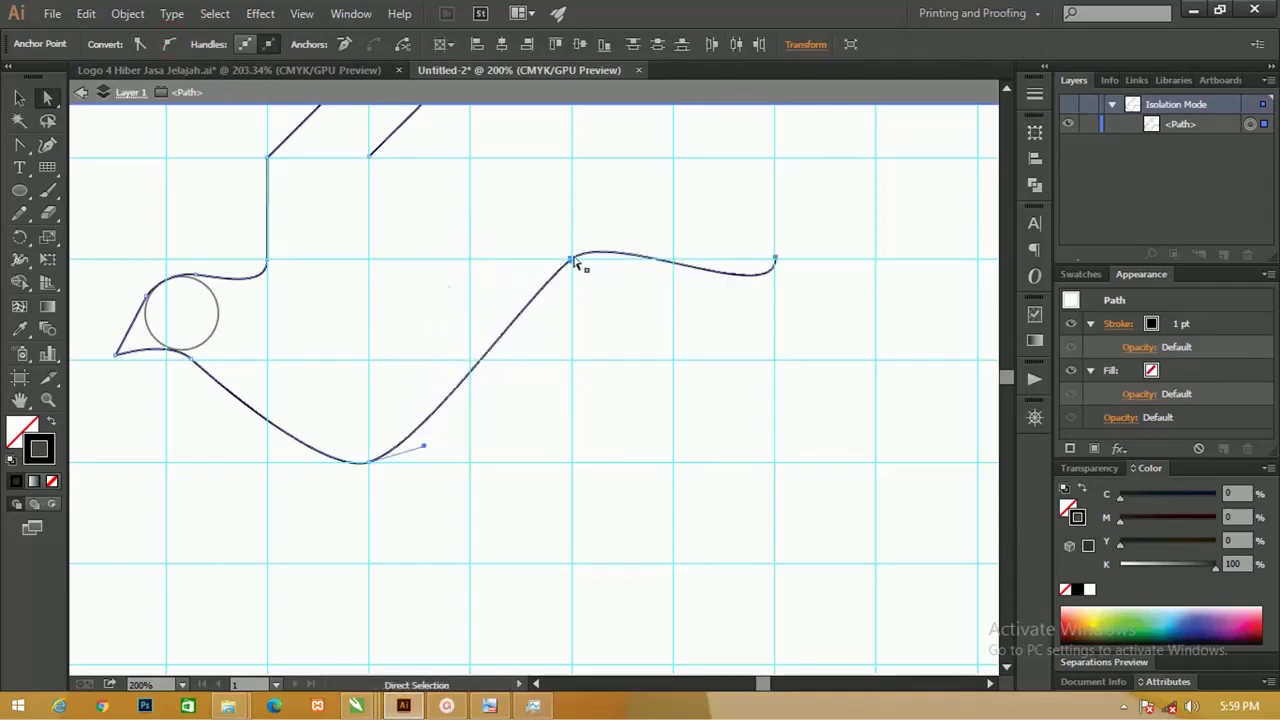
click(797, 252)
click(571, 261)
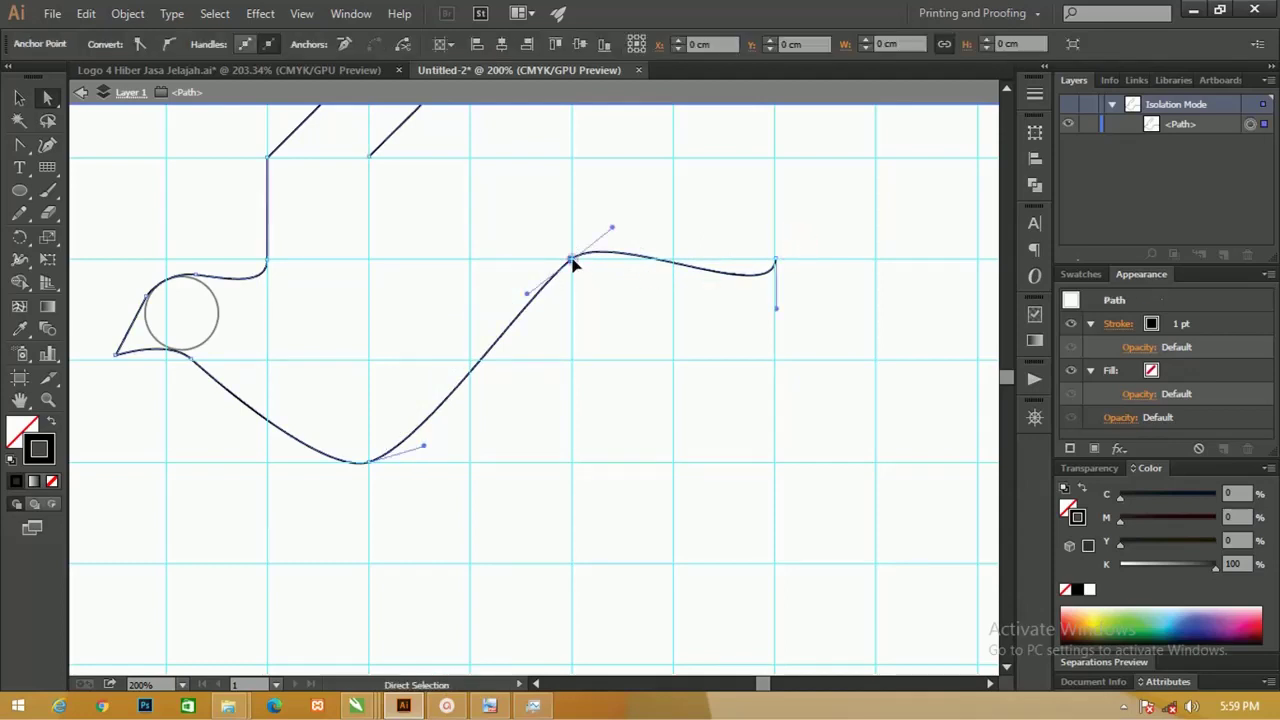
drag(529, 294, 531, 304)
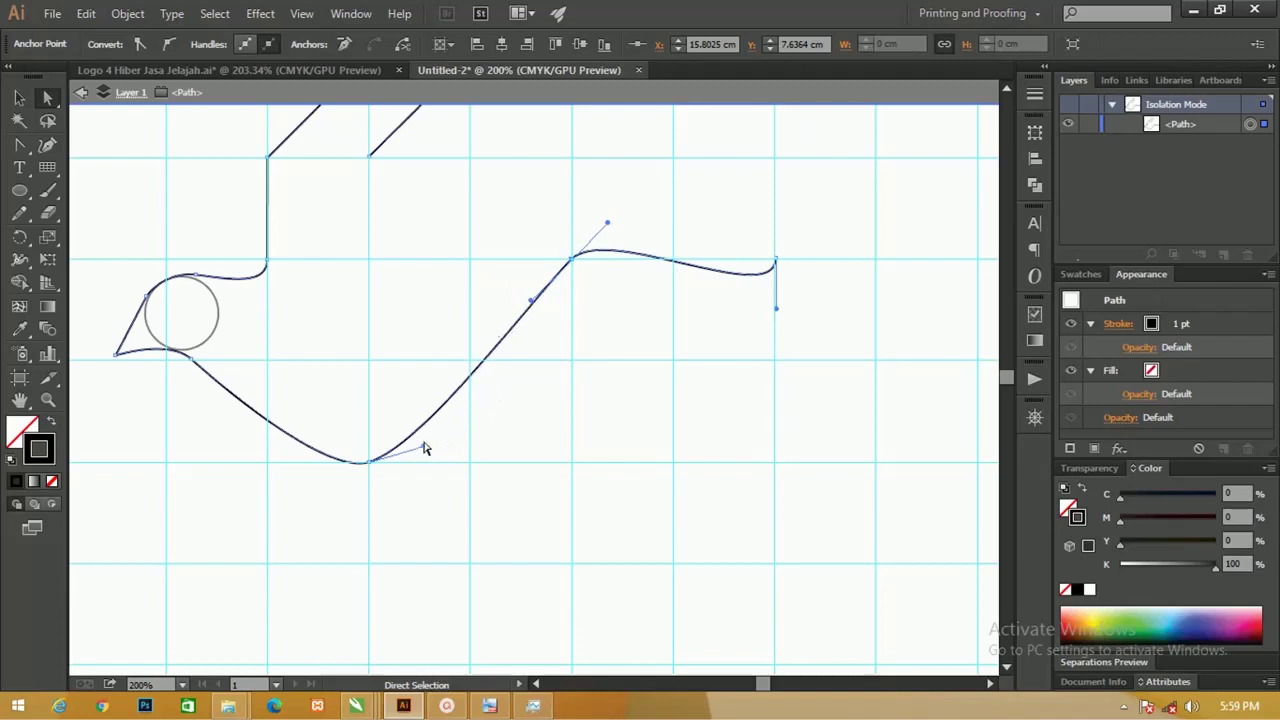
Adjust the lowest belly anchor so the belly rises in a straight diagonal.
click(396, 465)
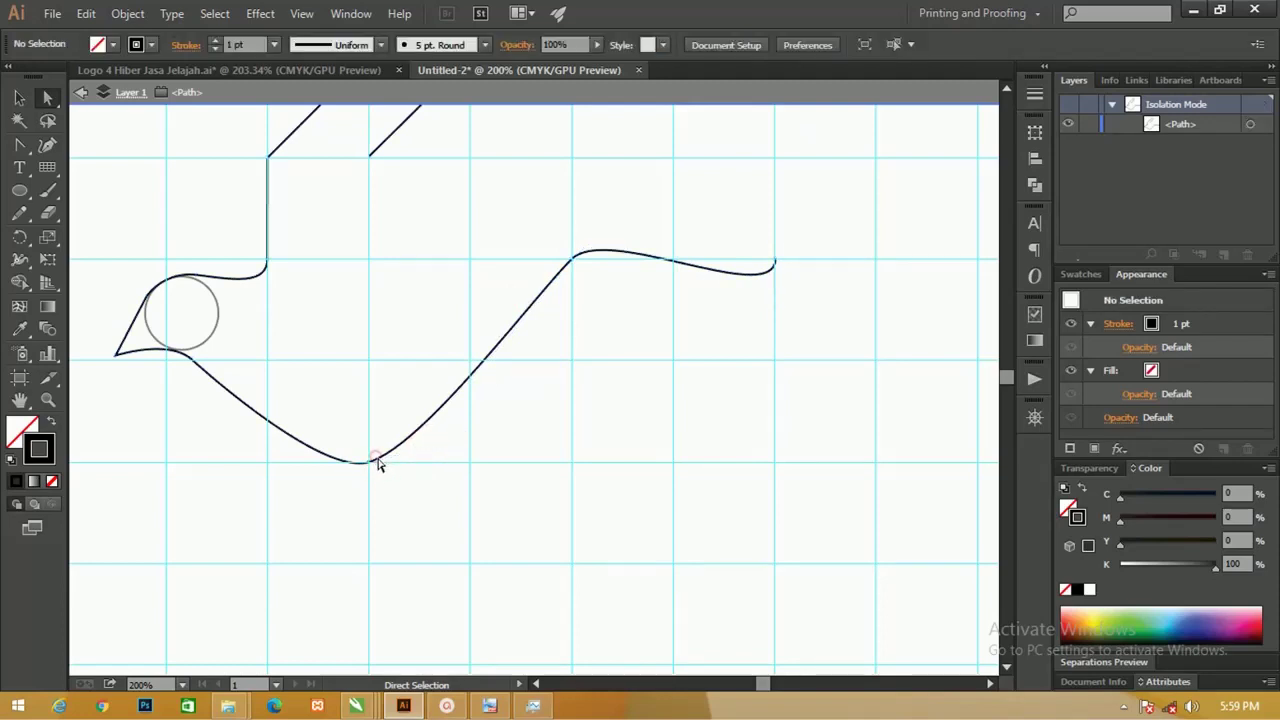
click(377, 462)
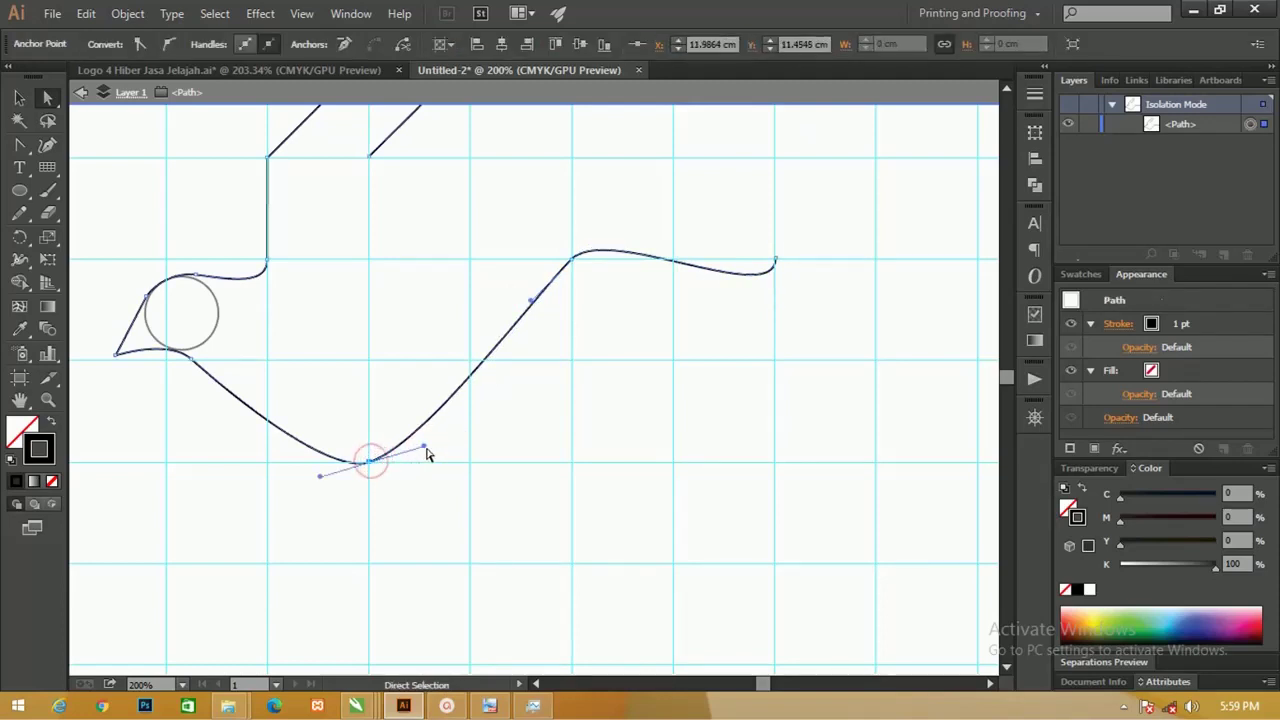
drag(427, 455, 410, 430)
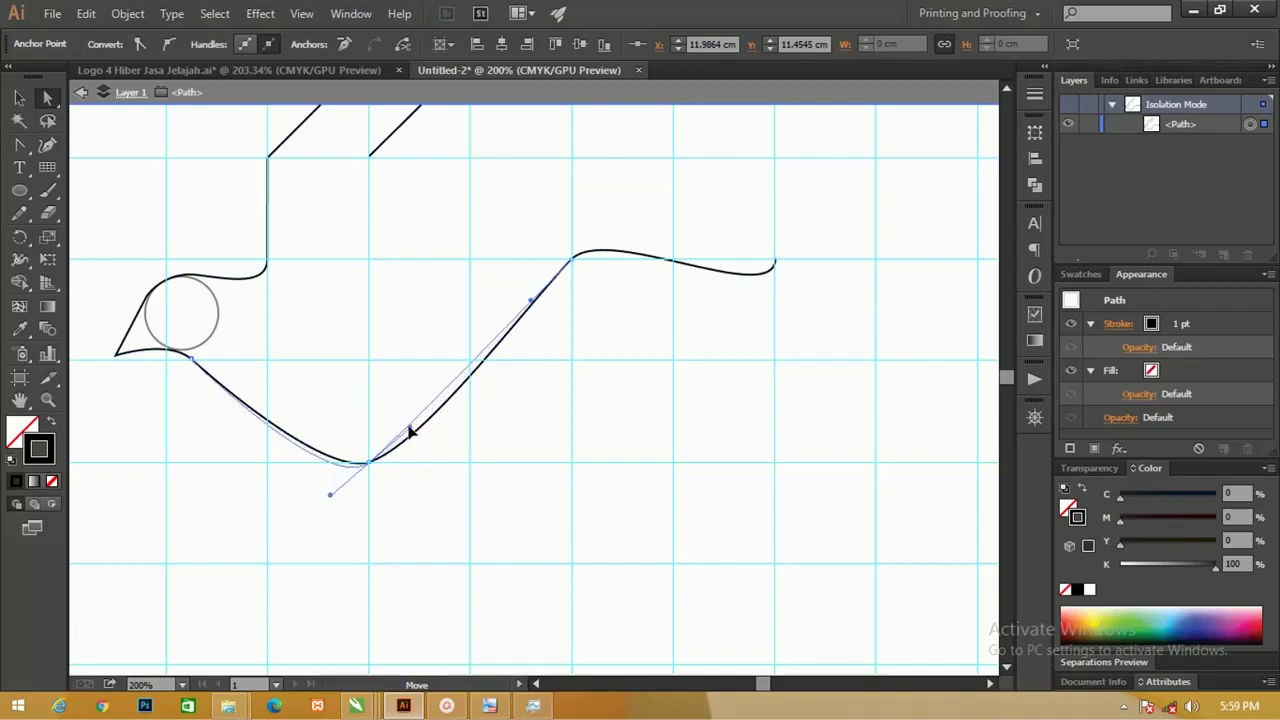
drag(409, 430, 406, 427)
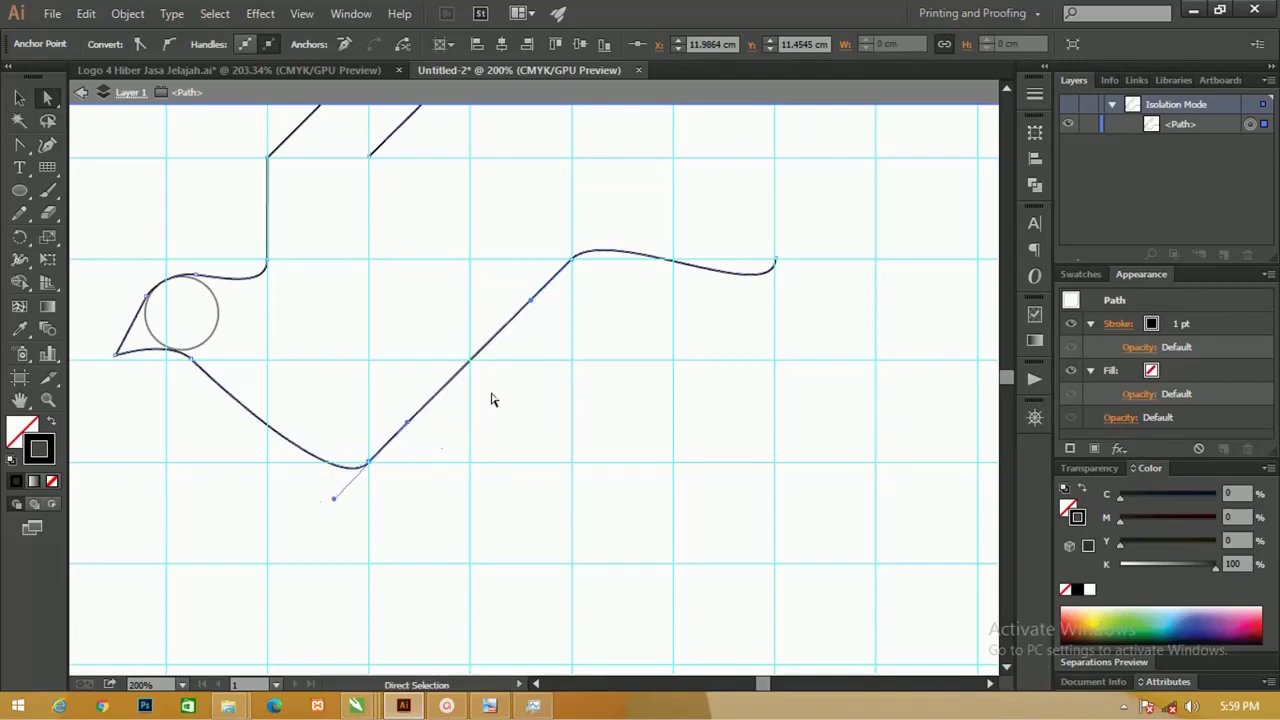
Shape the tail into a gentle downward arch ending in a smooth point.
click(607, 262)
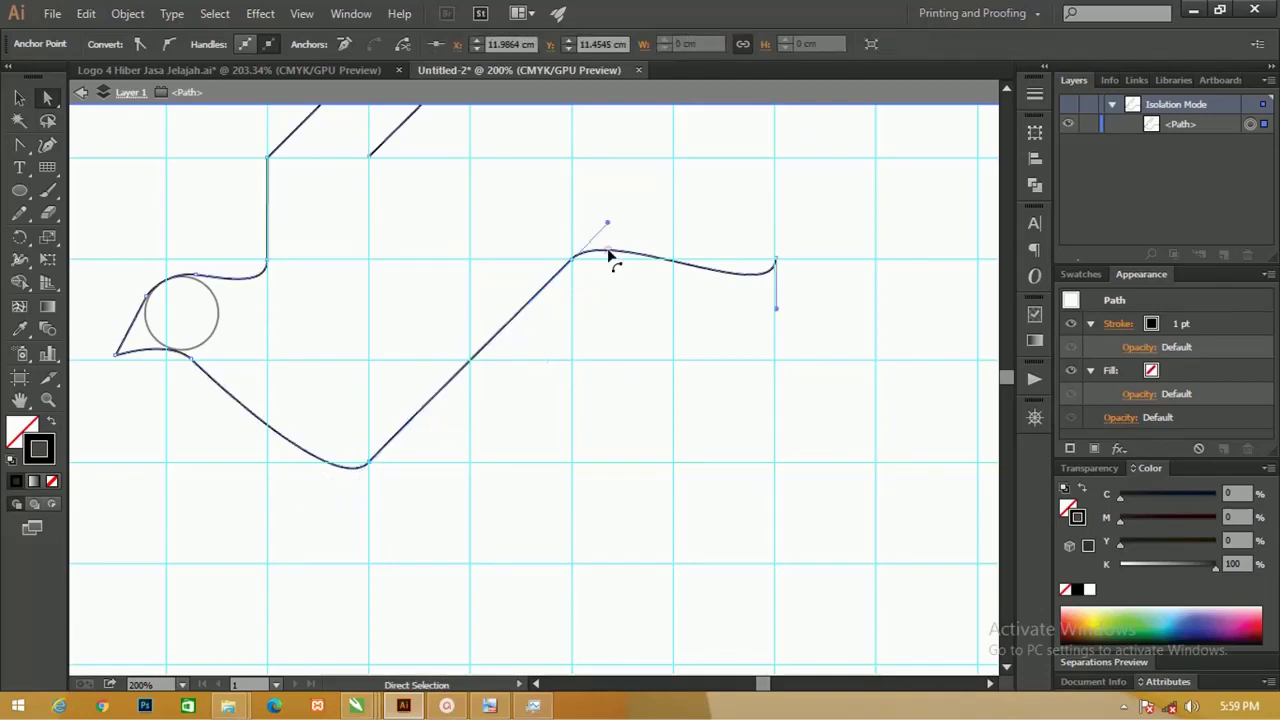
drag(606, 222, 628, 202)
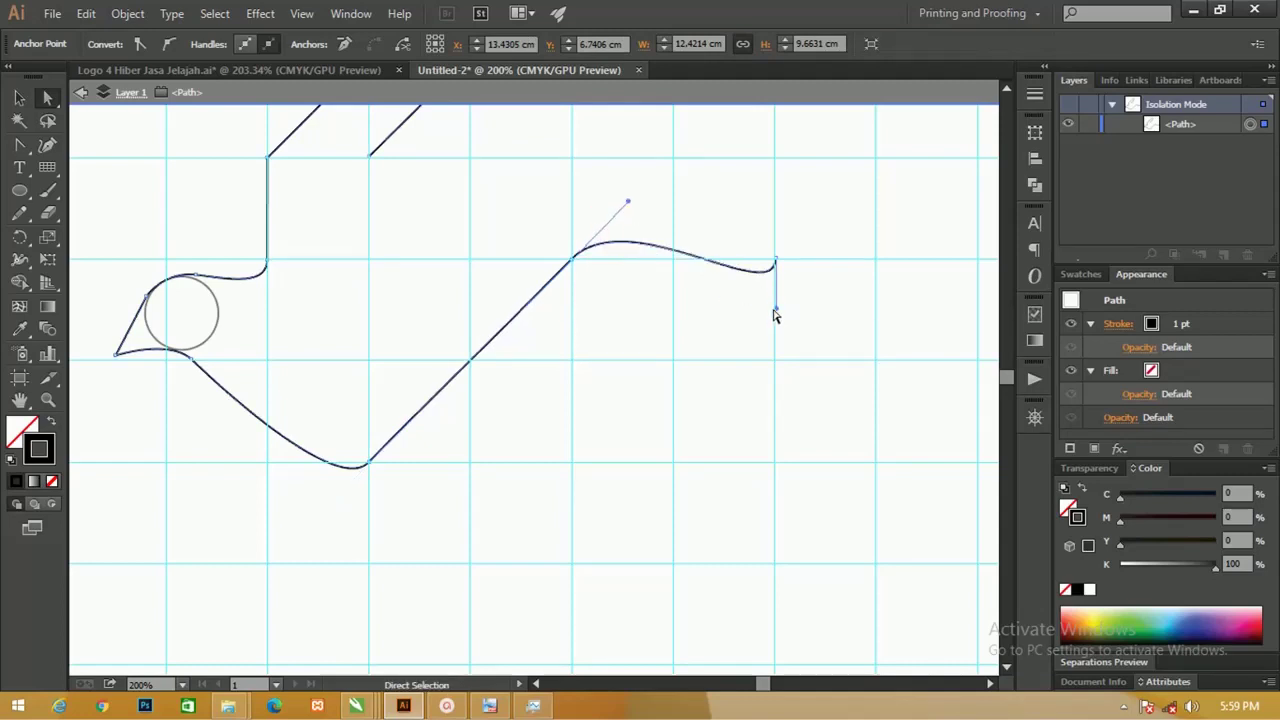
drag(777, 311, 697, 216)
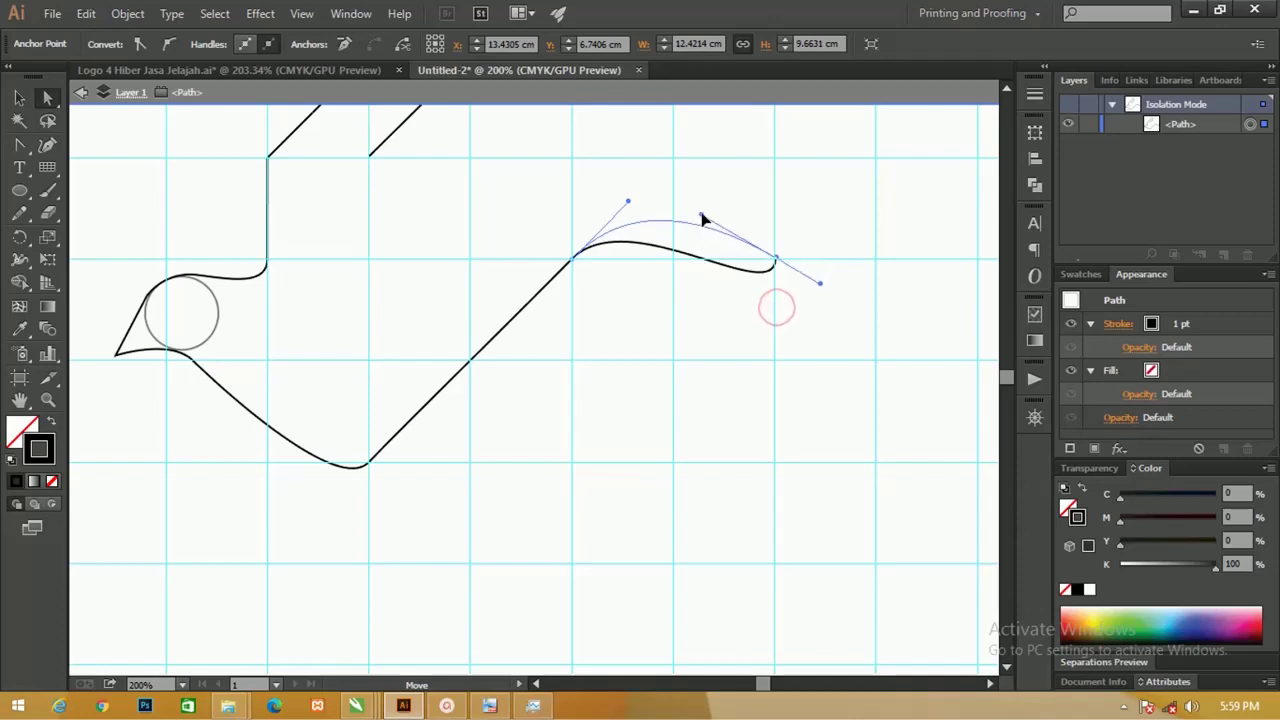
drag(759, 262, 731, 259)
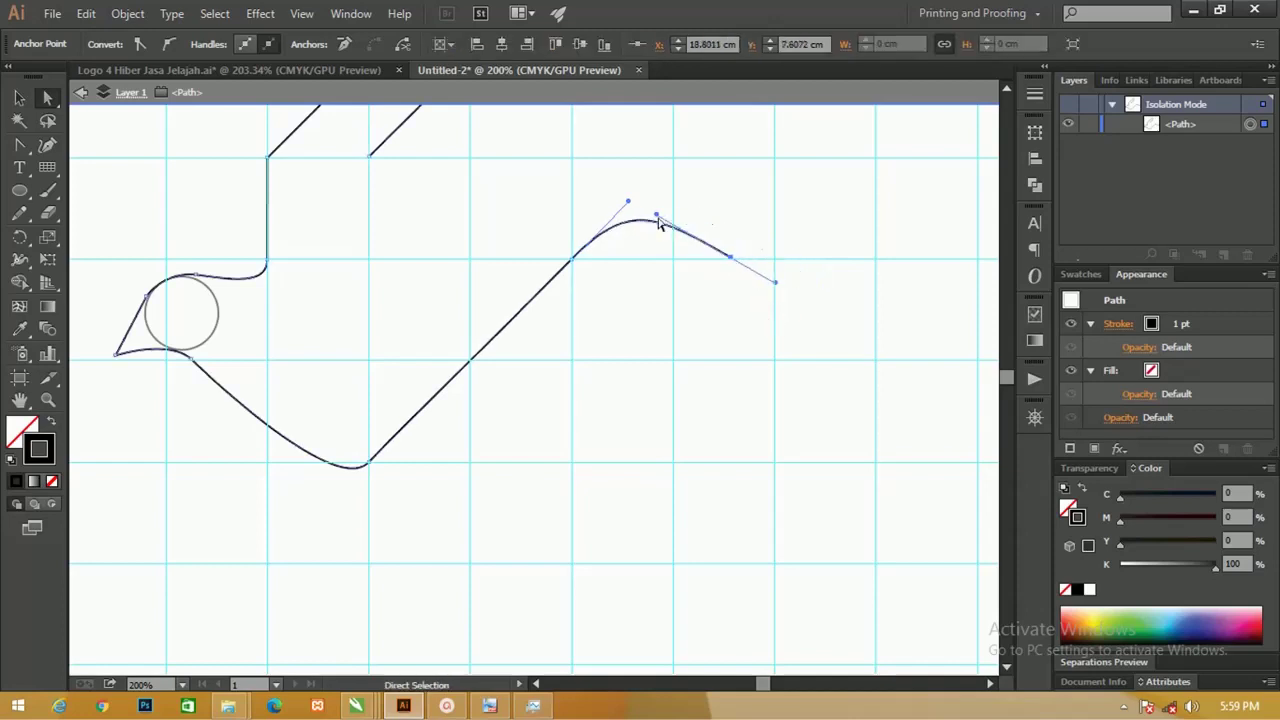
drag(629, 208, 614, 223)
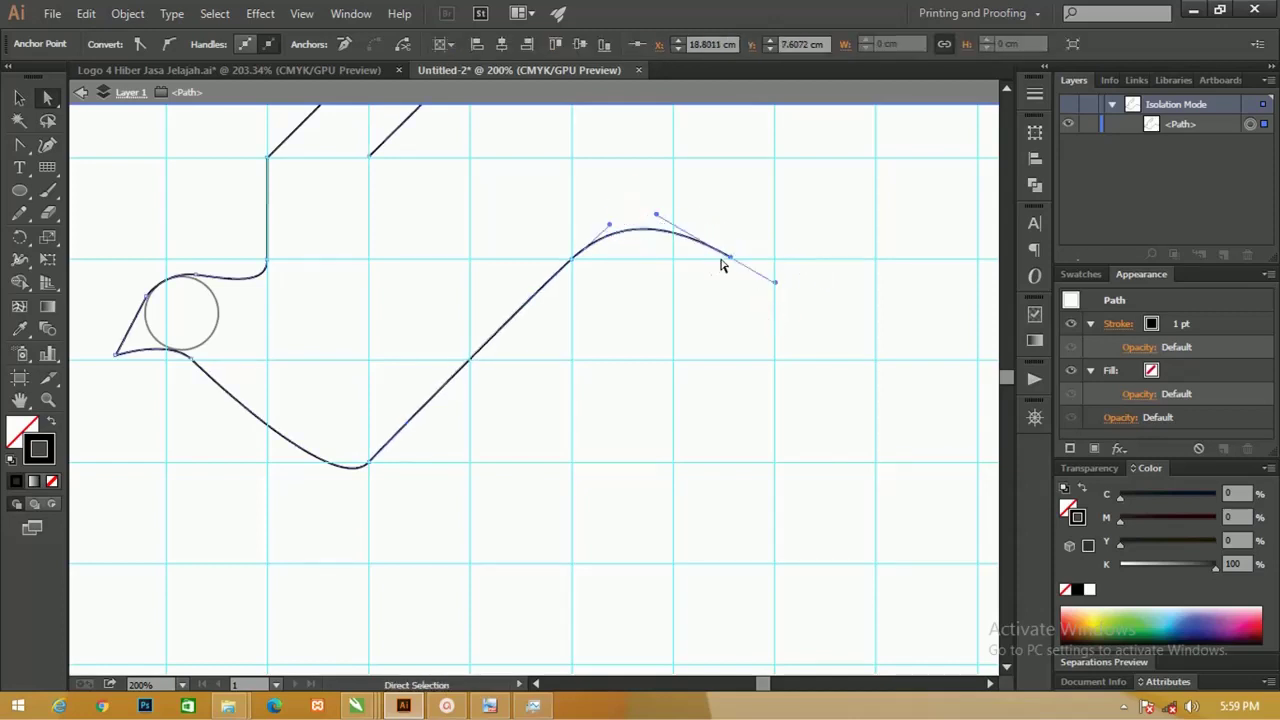
drag(729, 259, 718, 254)
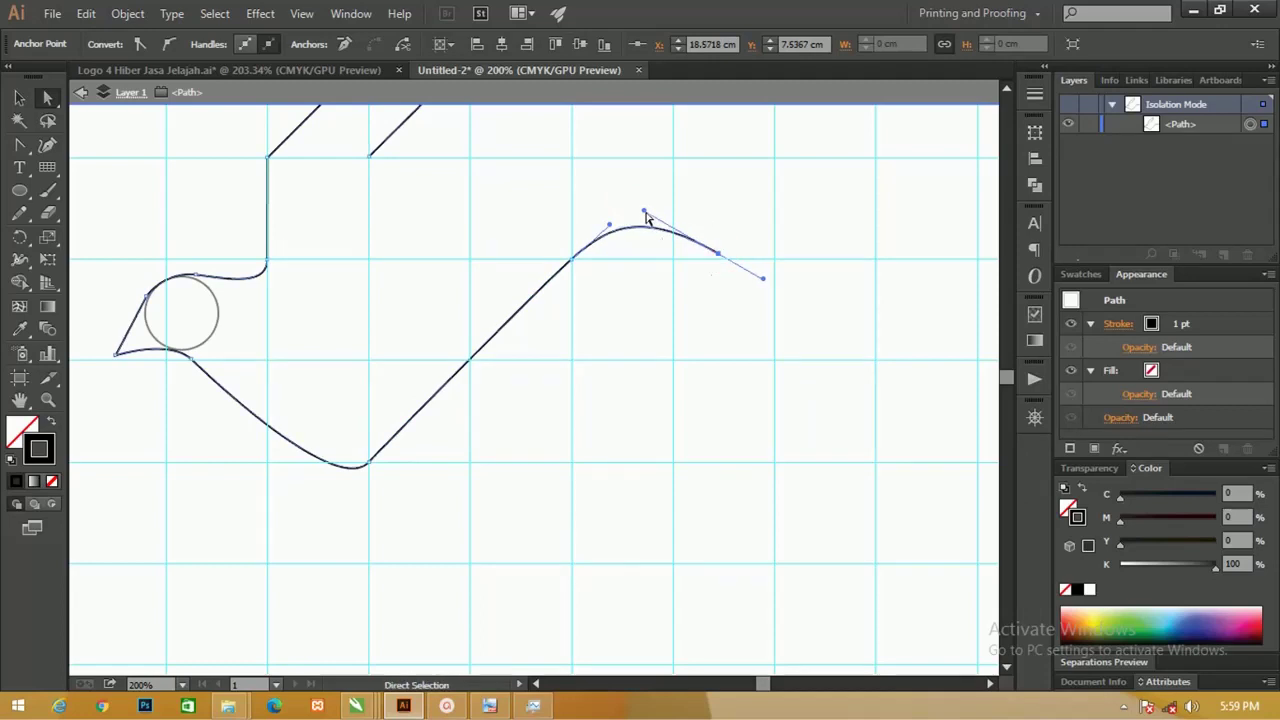
drag(645, 213, 672, 227)
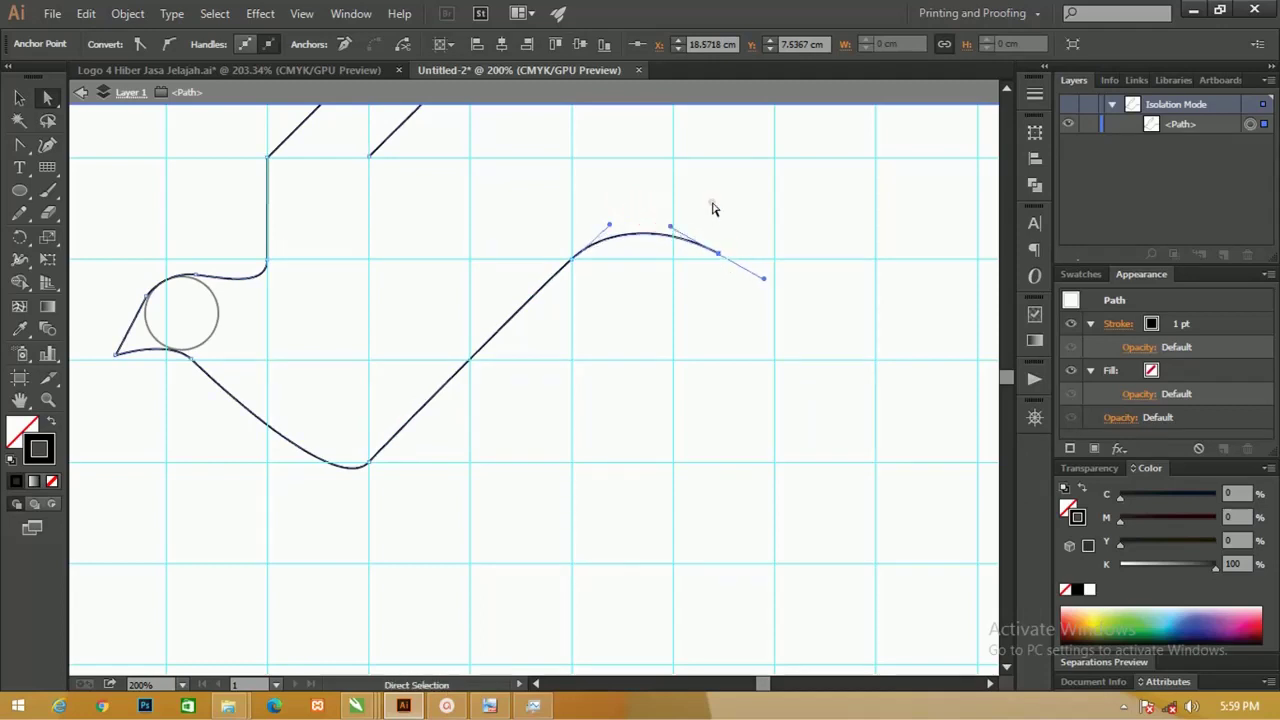
click(713, 207)
key(ctrl+minus)
key(ctrl+minus)
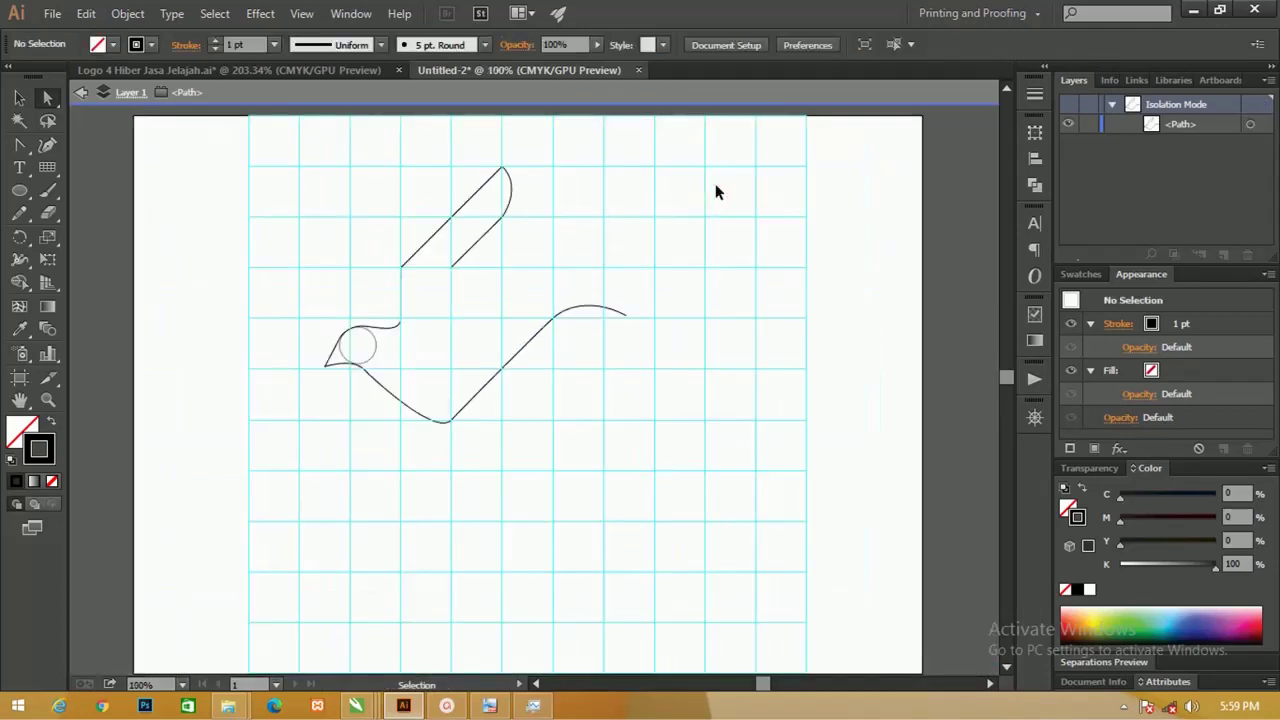
Zoom in on the wing and select its tip, lower curve and inner-line end anchors.
click(471, 234)
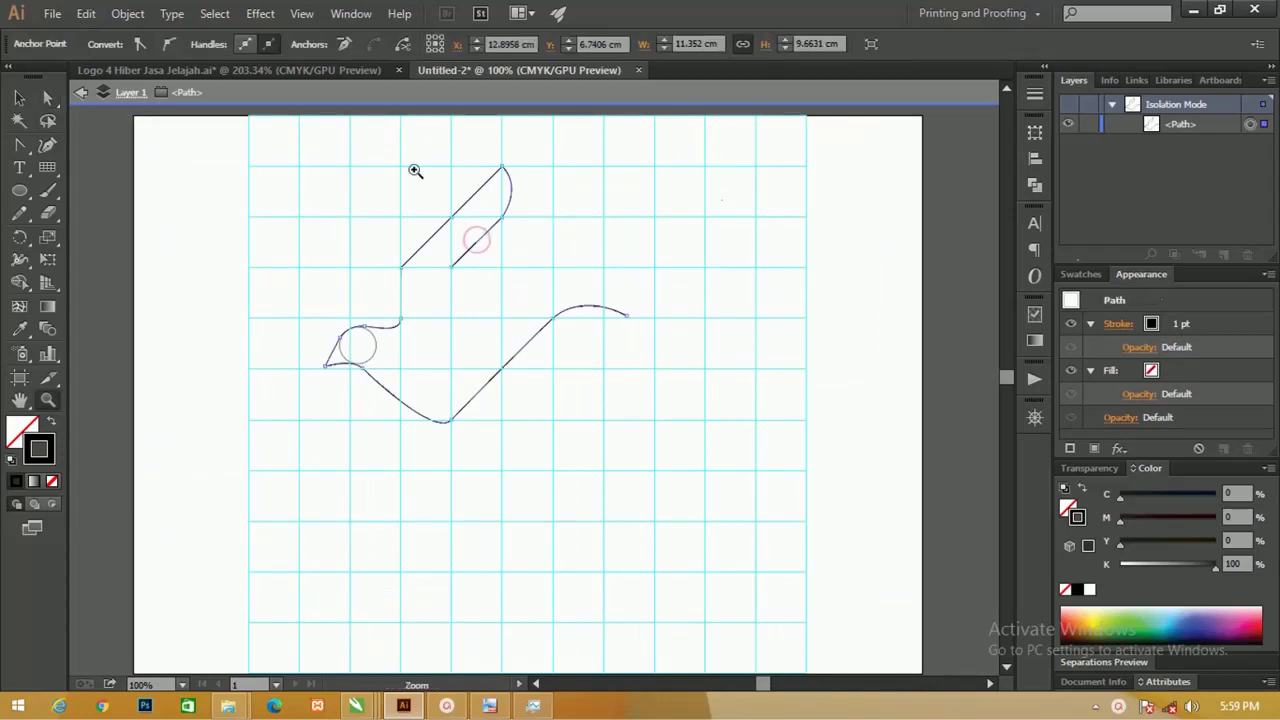
drag(414, 171, 516, 289)
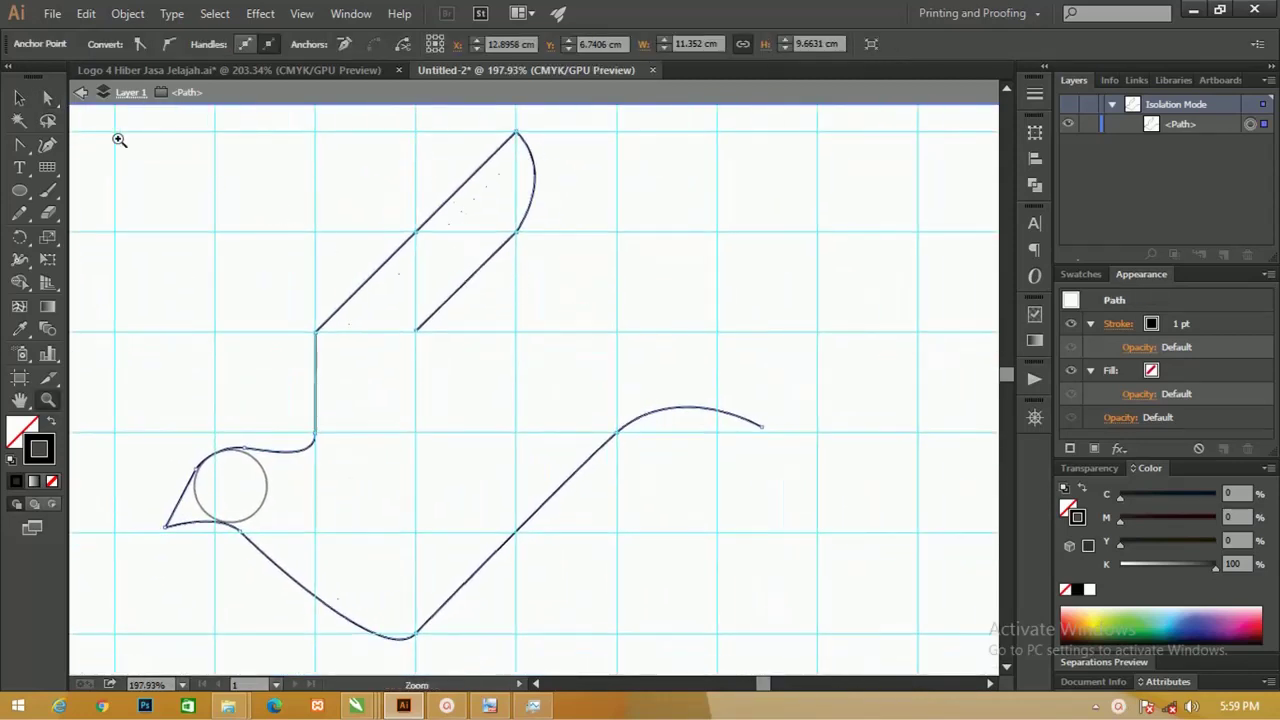
click(47, 97)
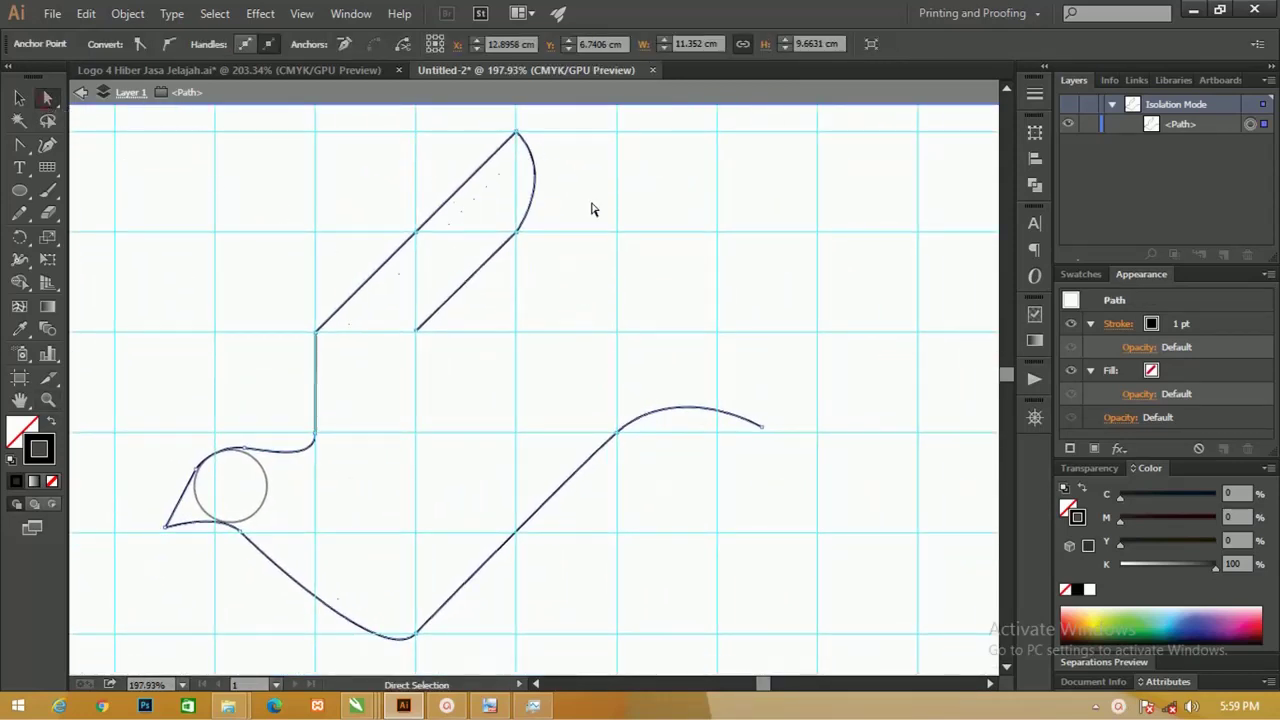
click(516, 132)
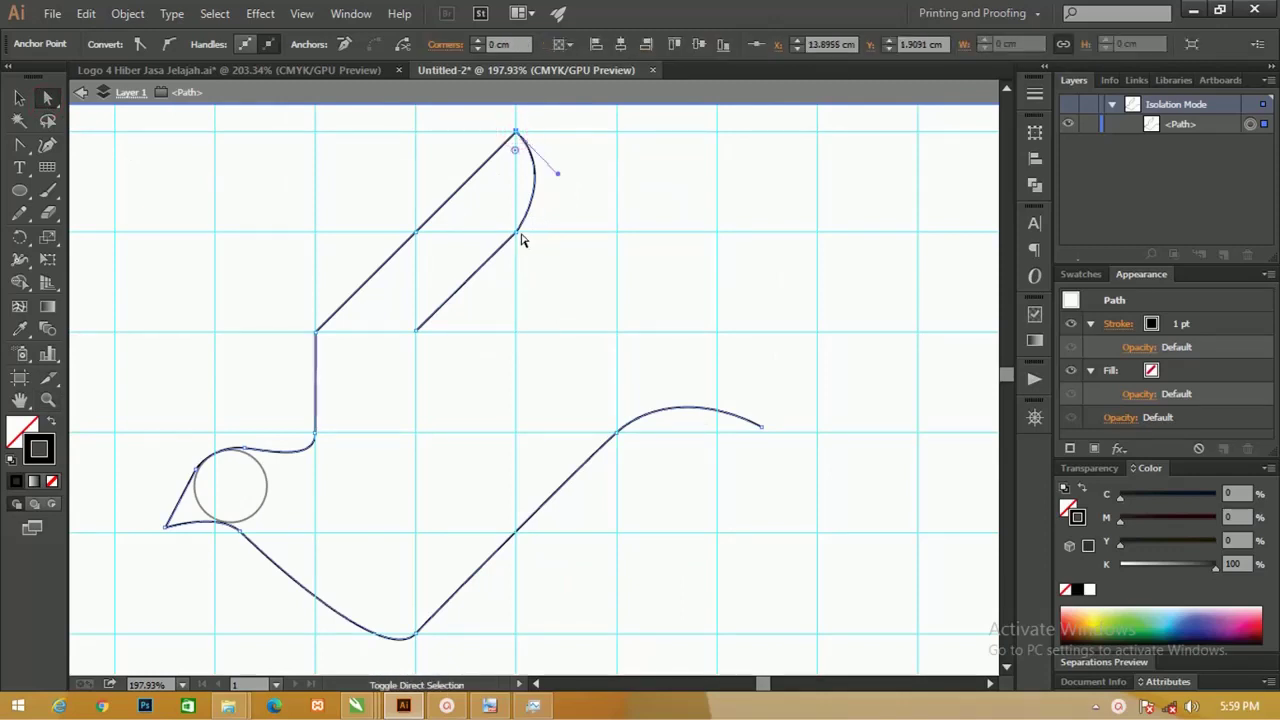
click(516, 233)
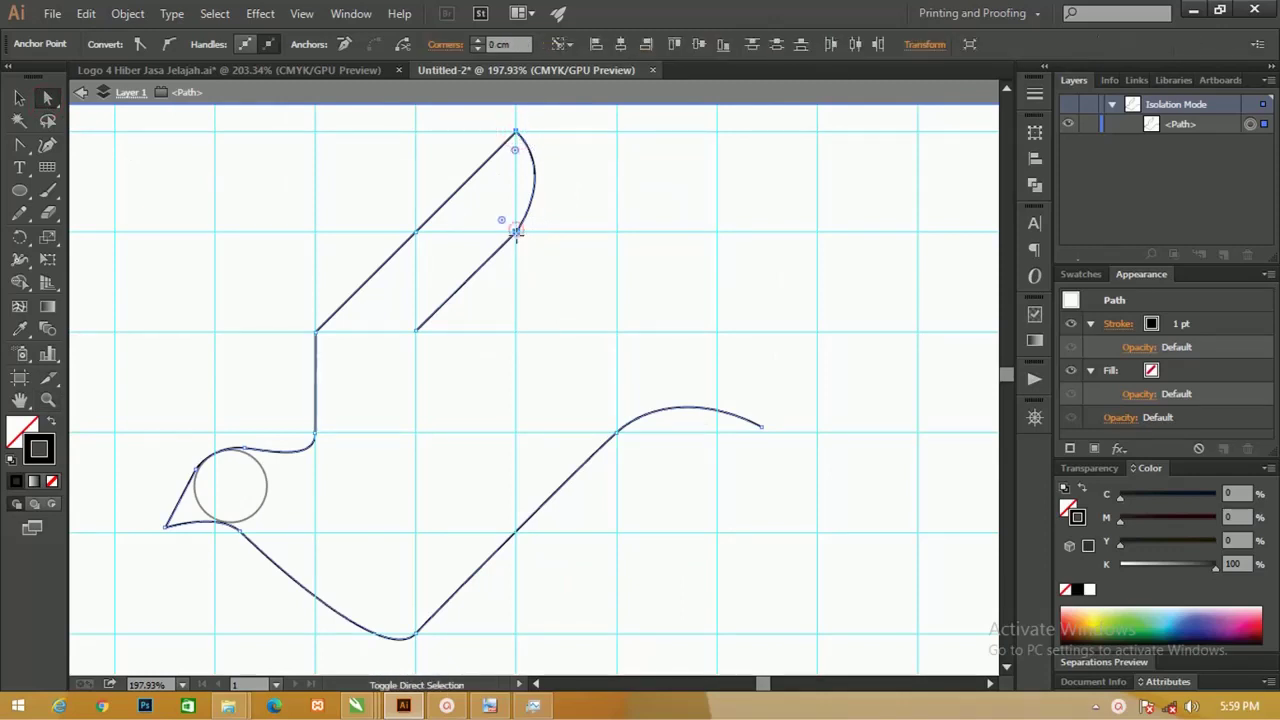
click(416, 331)
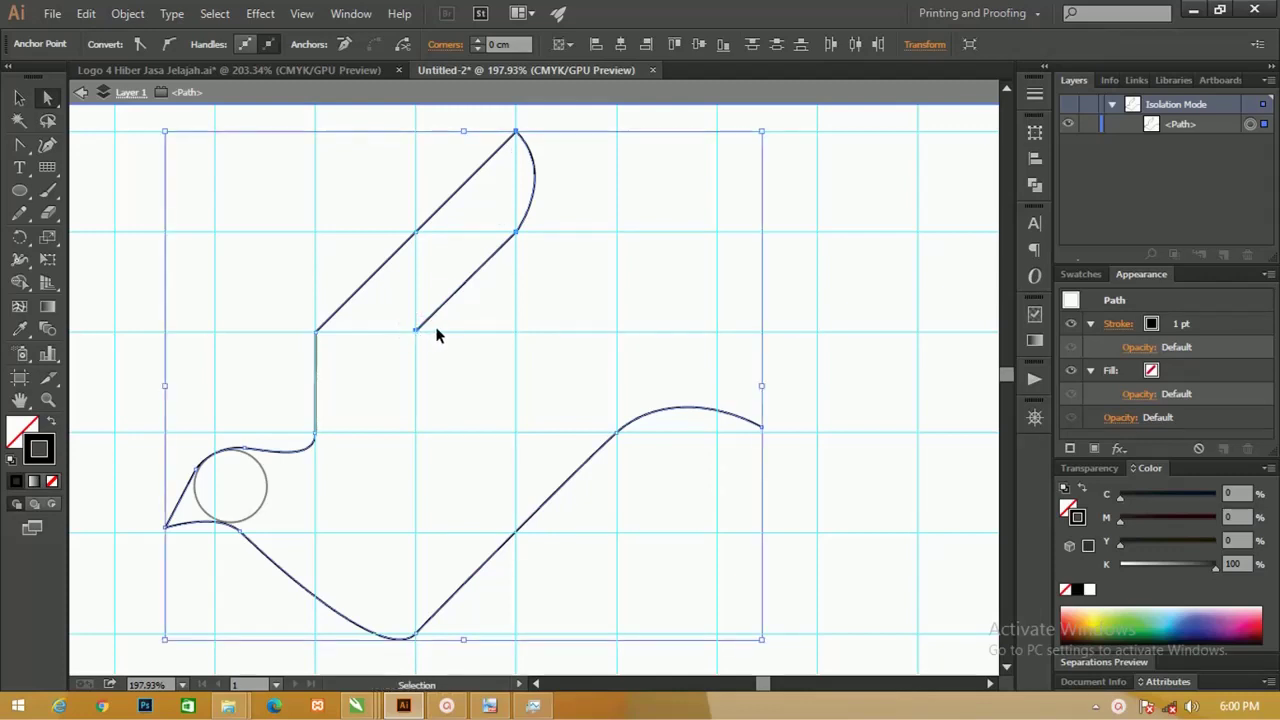
Copy the wing piece, trim off its top anchor, and move the curve under the wing tip.
key(a)
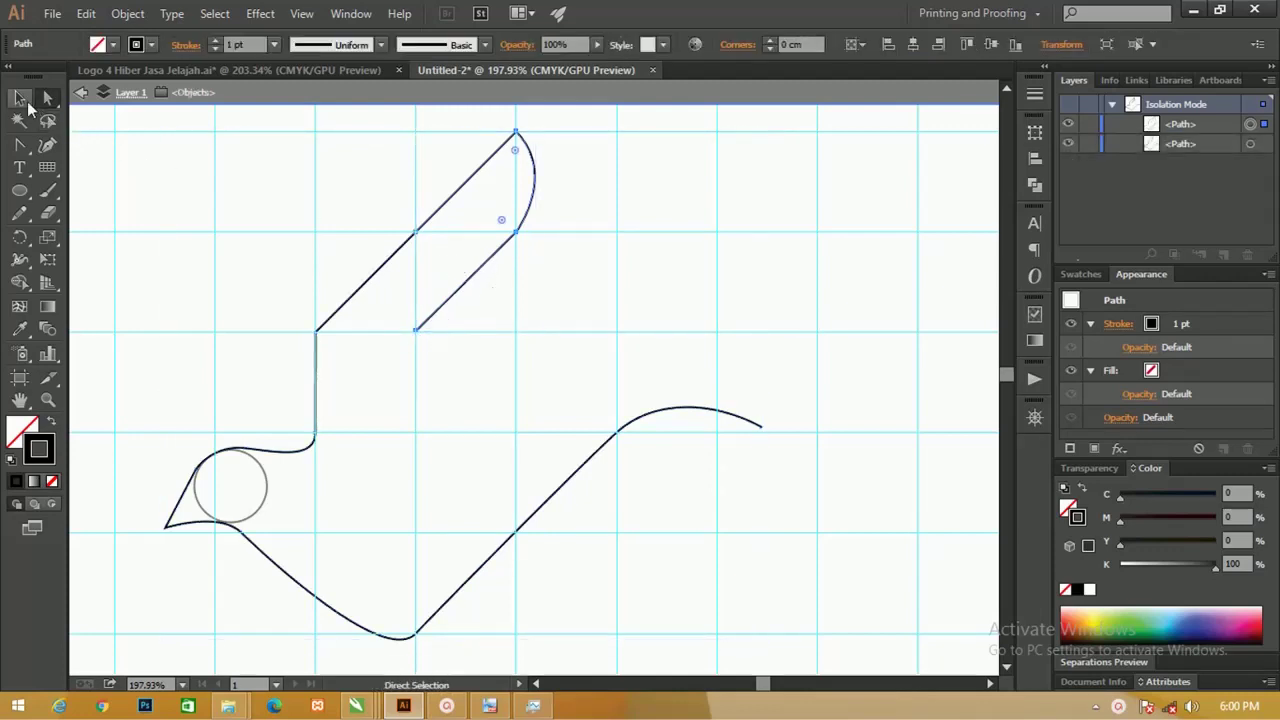
key(v)
drag(503, 268, 490, 360)
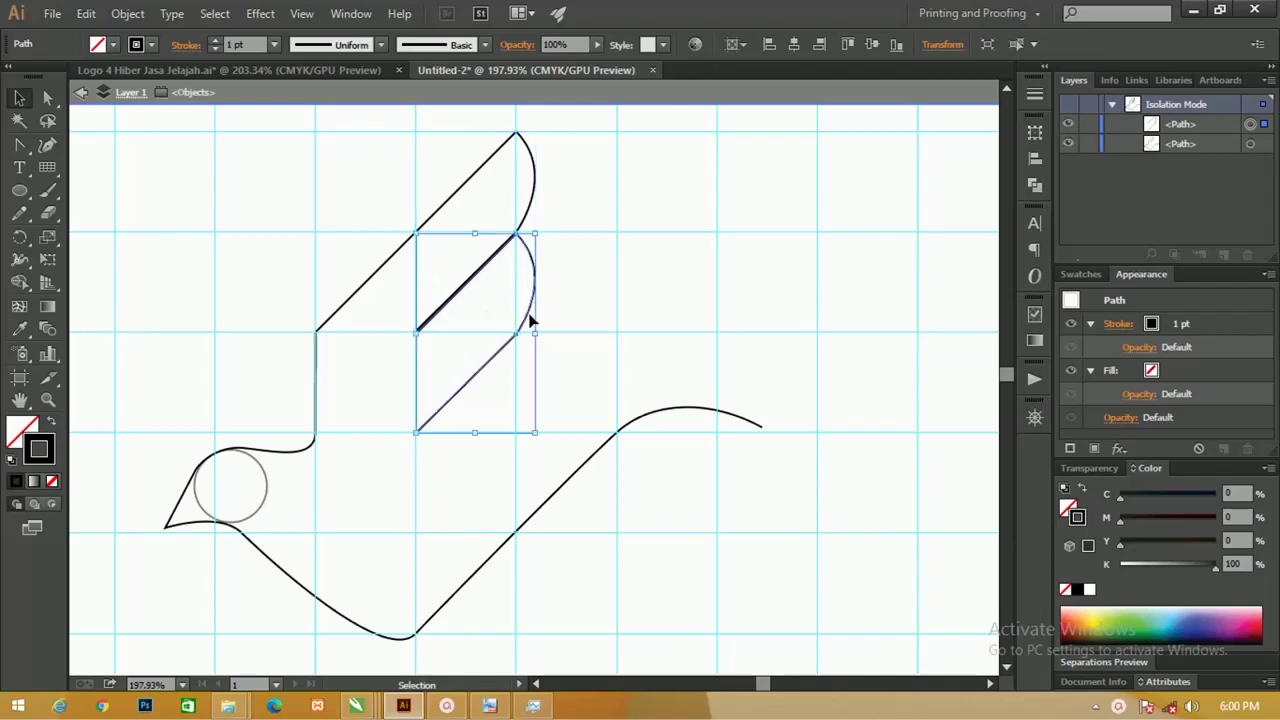
drag(533, 308, 537, 351)
key(z)
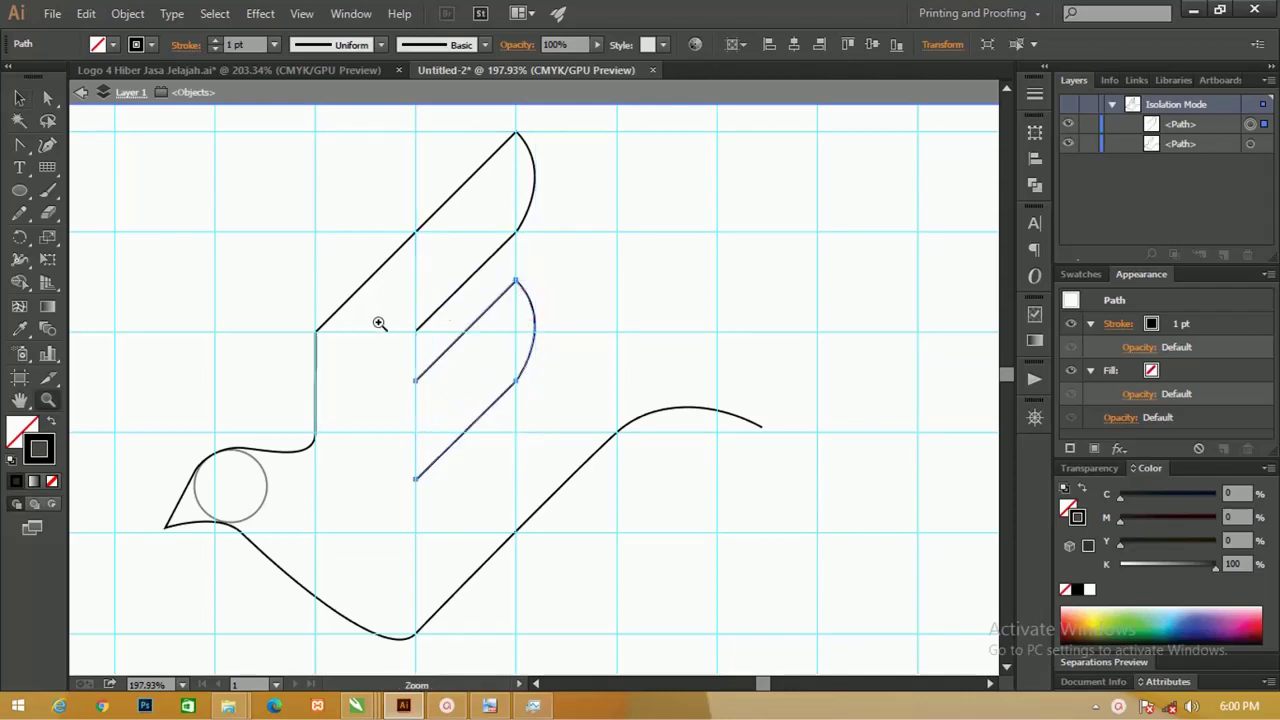
click(378, 322)
click(520, 399)
key(p)
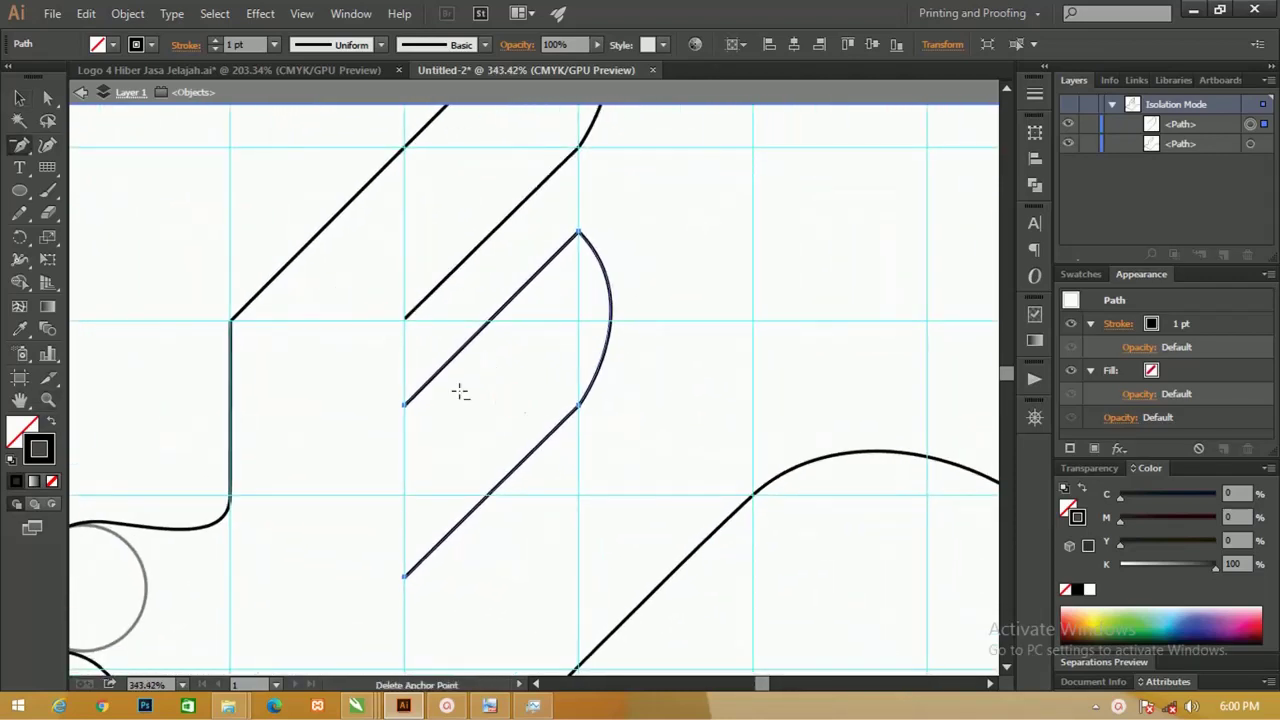
click(404, 405)
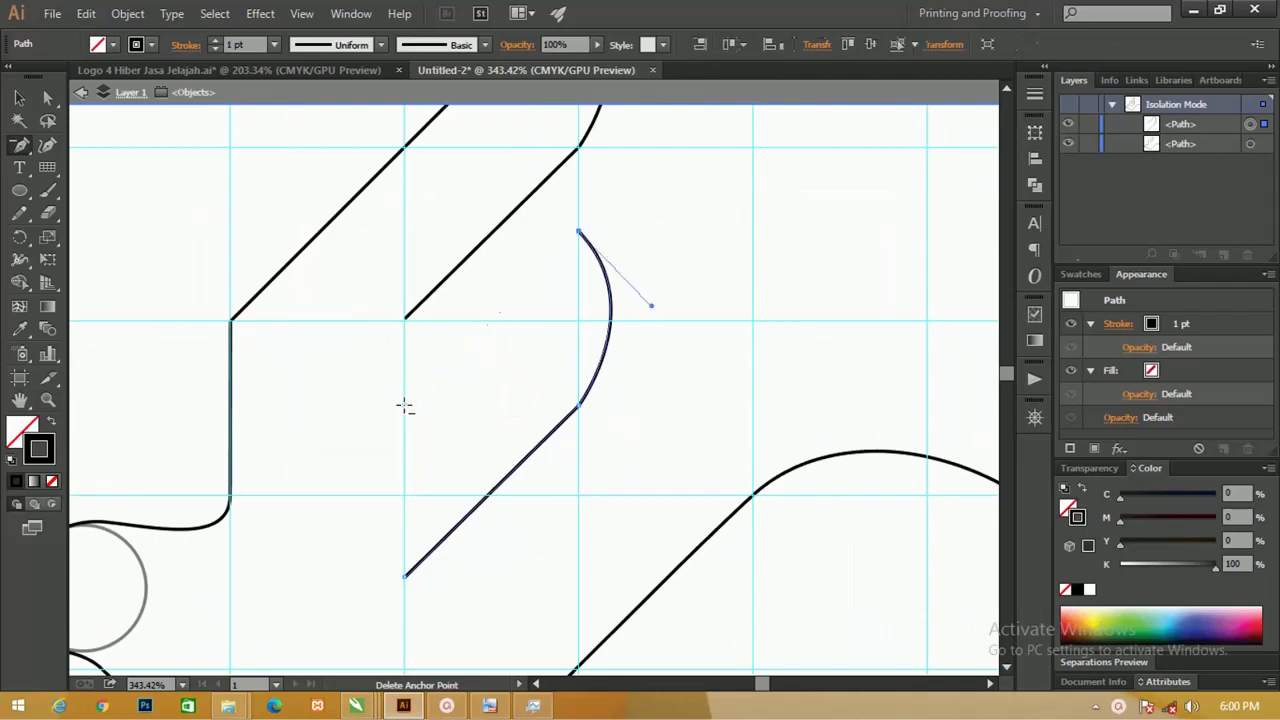
click(18, 97)
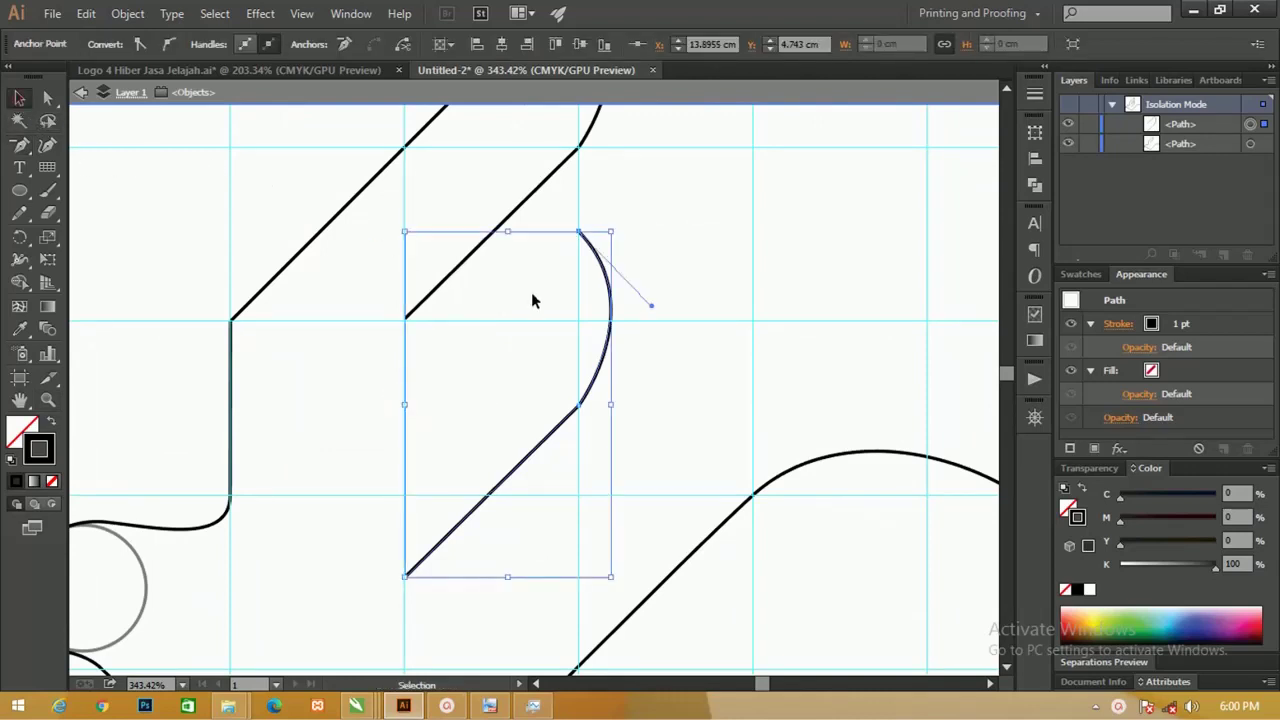
drag(608, 287, 602, 203)
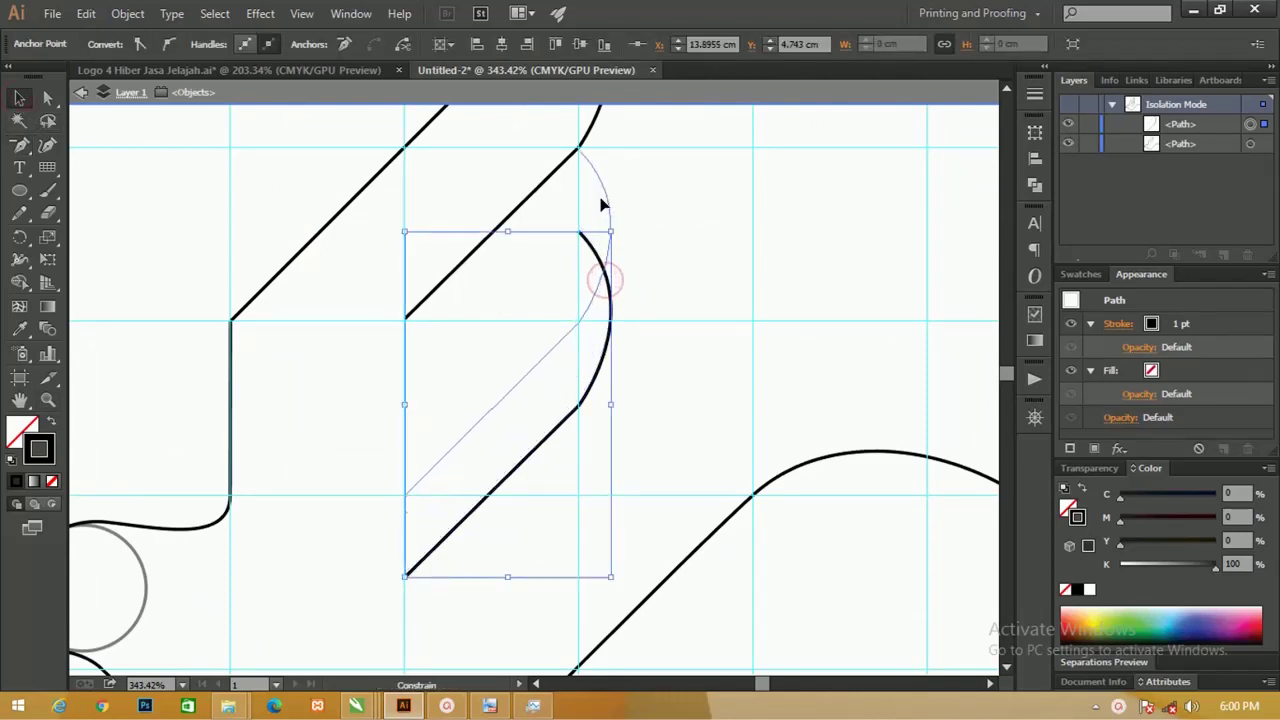
click(663, 253)
Duplicate the feather curve one grid square lower to make the third stacked feather.
scroll(669, 400, up, 2)
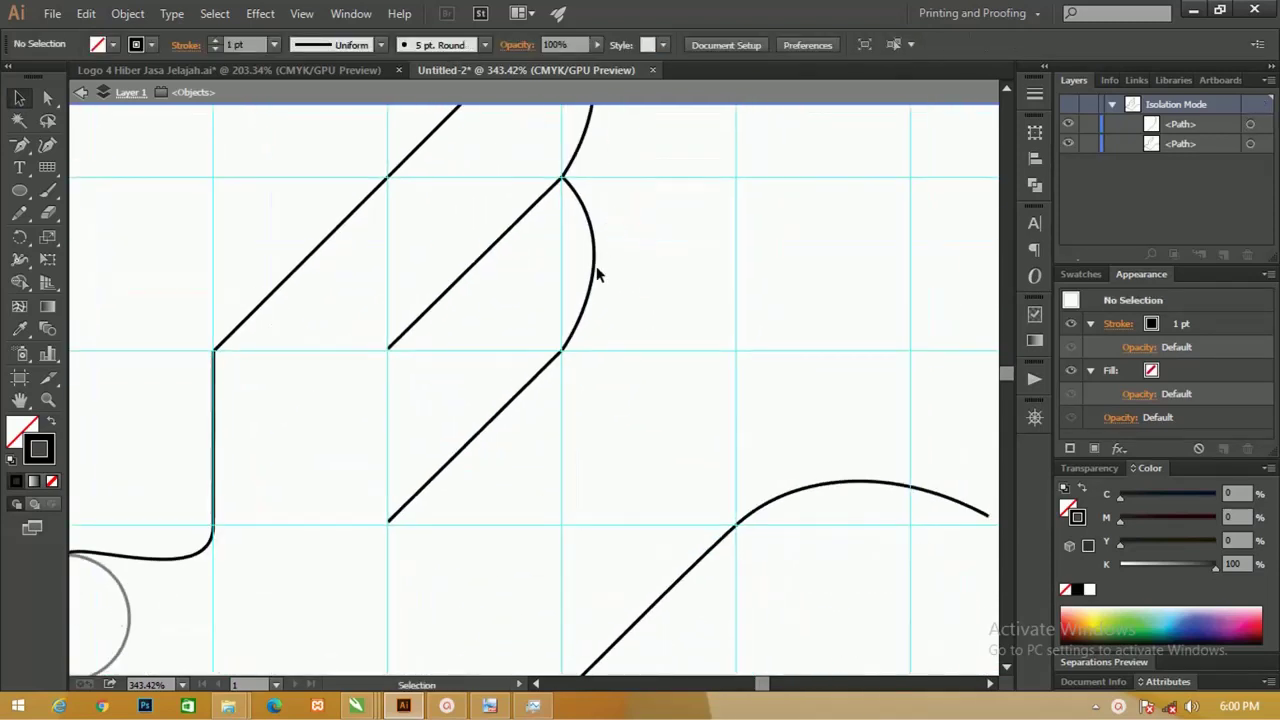
drag(595, 268, 597, 352)
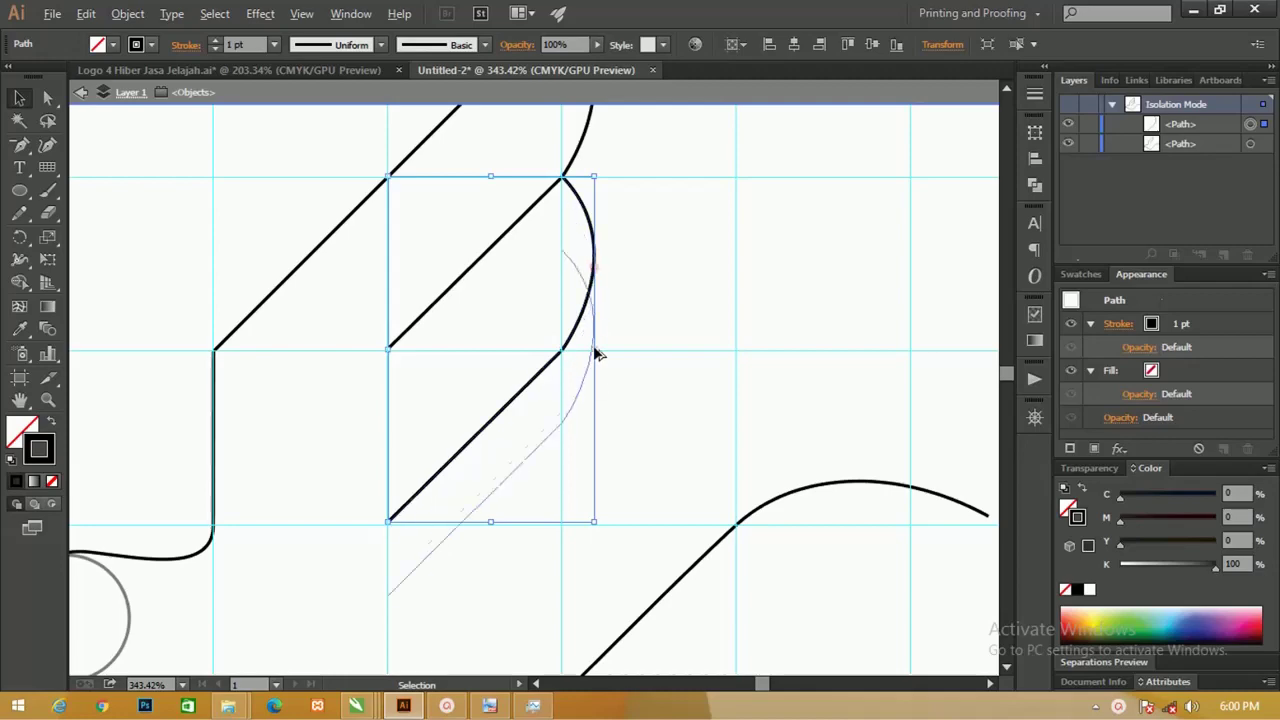
drag(597, 352, 601, 446)
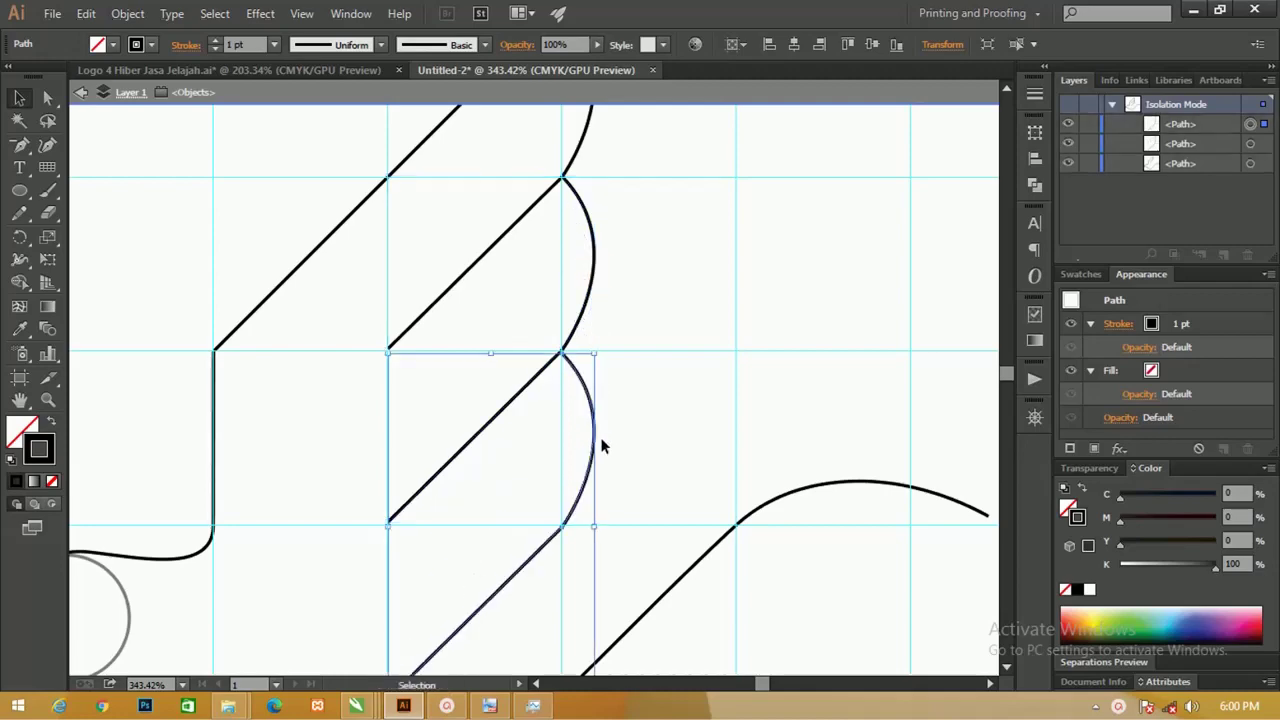
key(z)
drag(521, 334, 327, 225)
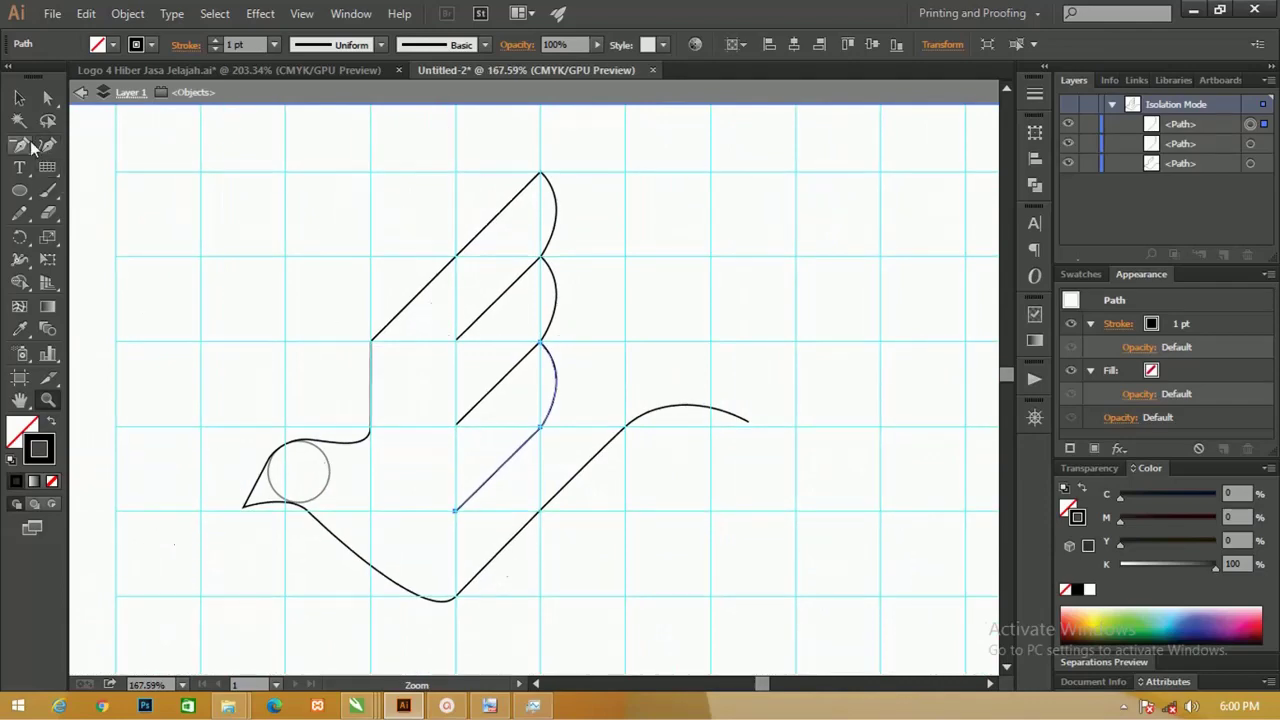
Group all of the bird's paths and exit isolation mode.
click(19, 99)
click(394, 279)
key(ctrl+a)
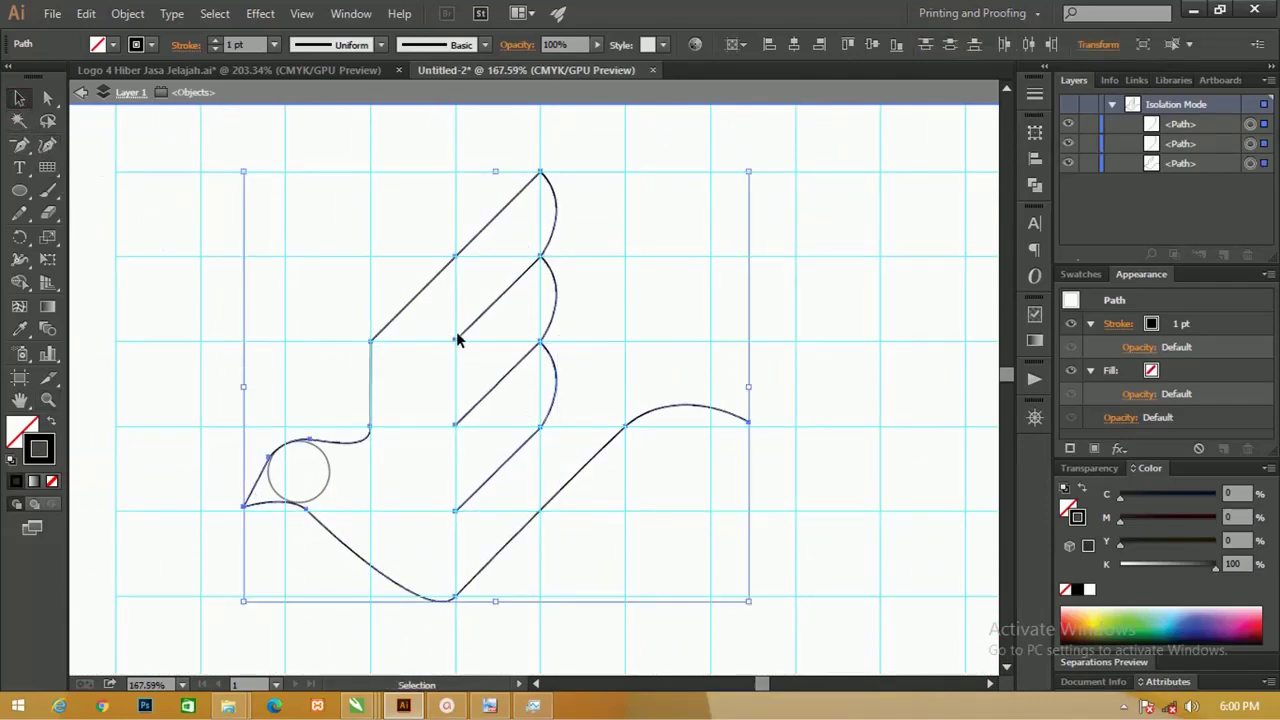
key(ctrl+g)
key(Escape)
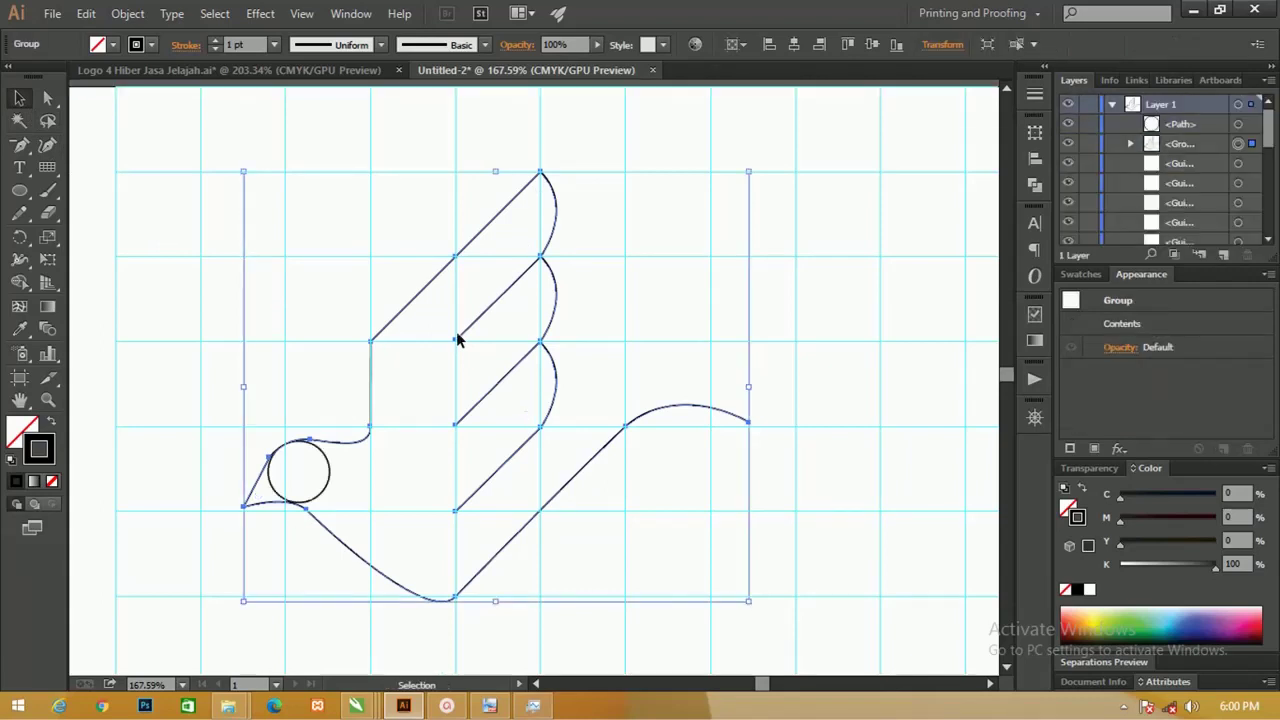
key(a)
key(ctrl+minus)
Ungroup the bird's paths and delete the circular eye.
key(v)
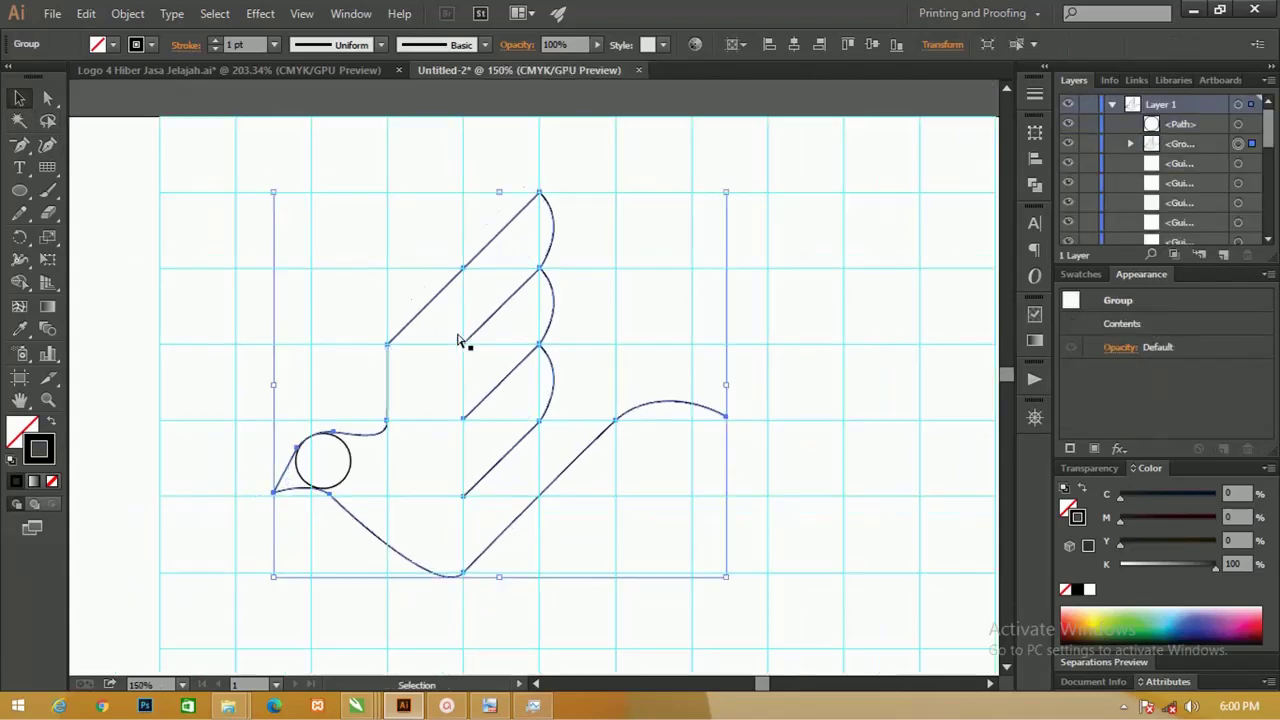
right_click(369, 355)
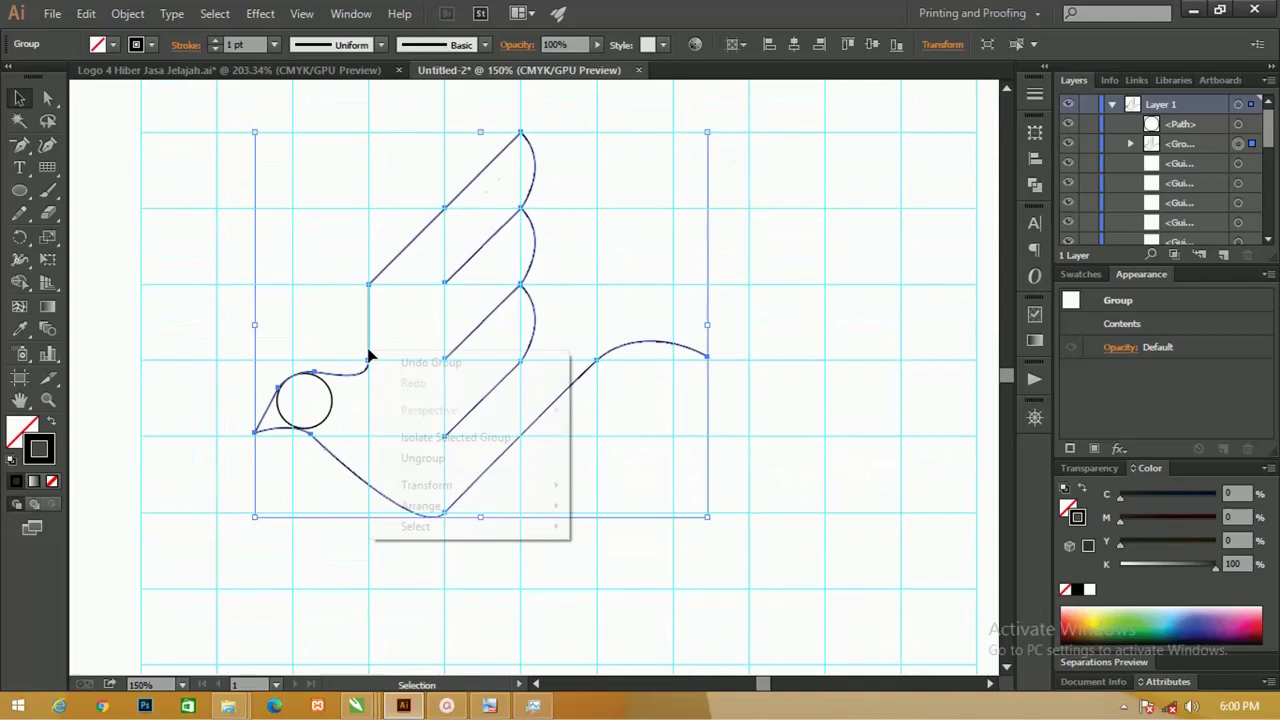
click(426, 457)
click(365, 413)
click(333, 404)
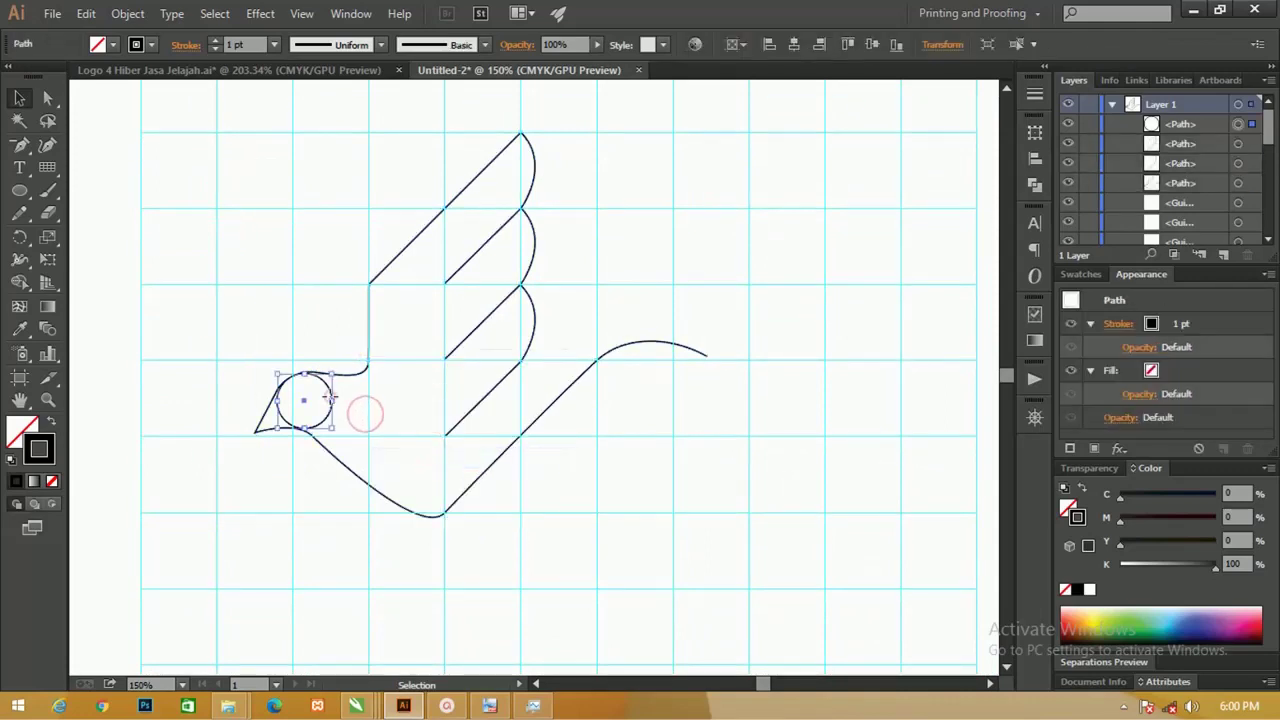
key(Delete)
drag(329, 396, 299, 414)
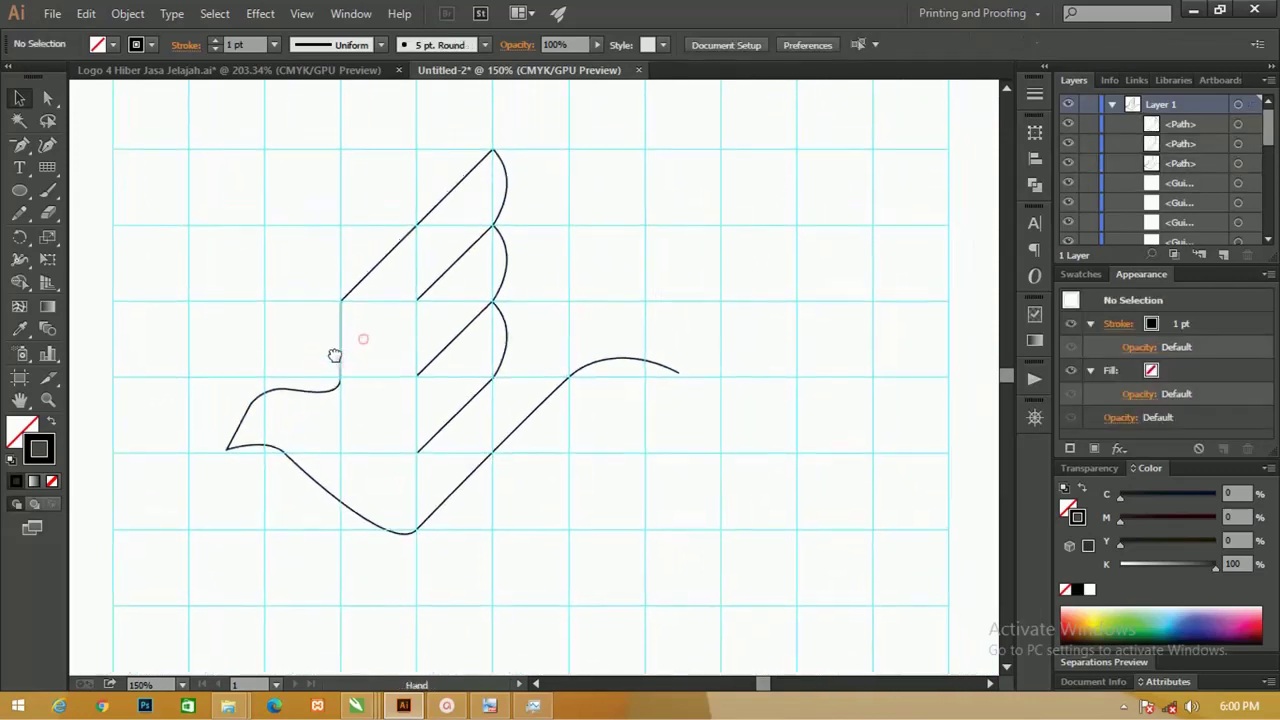
Apply a tapering width profile and an 8 pt stroke weight to the bird's outer body line.
click(360, 278)
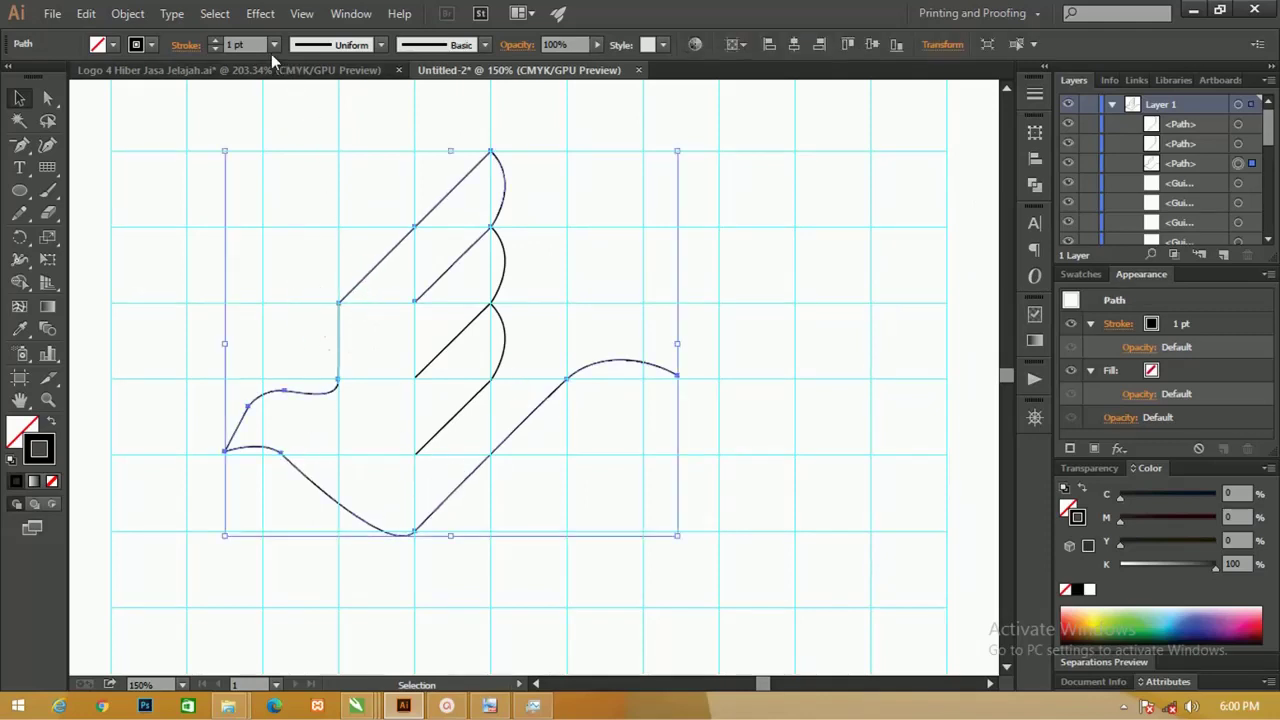
click(331, 47)
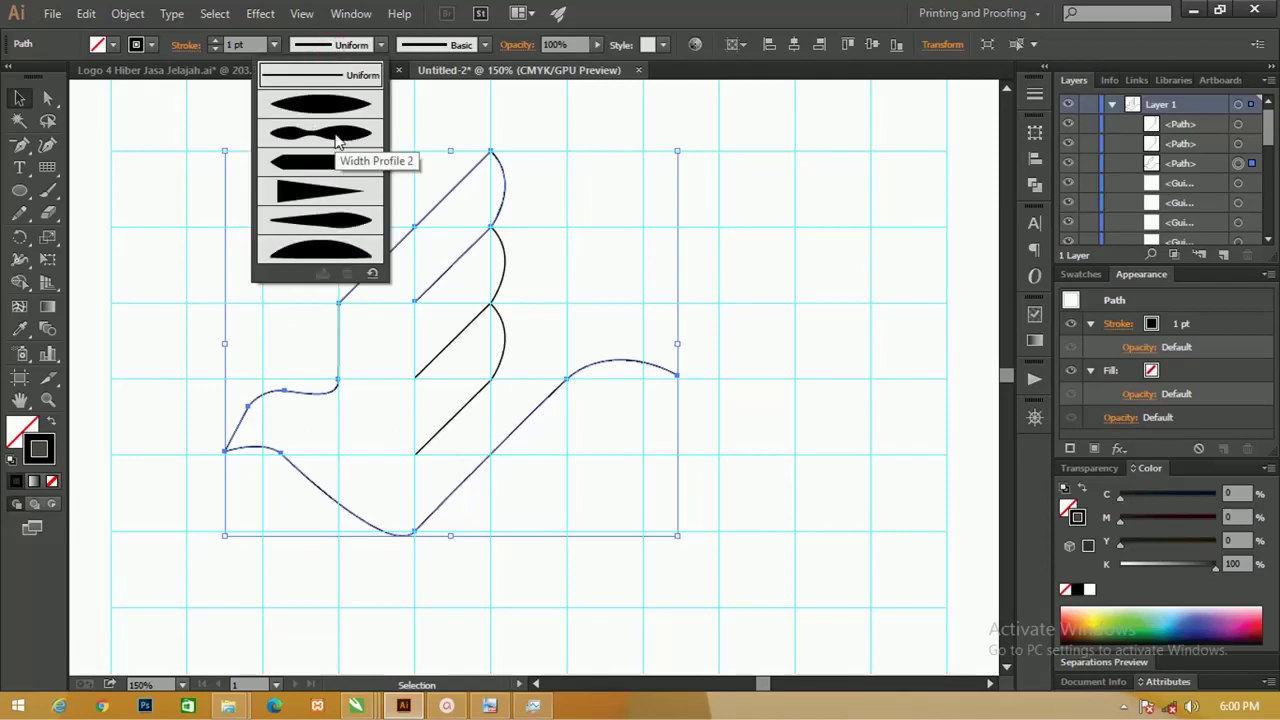
click(294, 170)
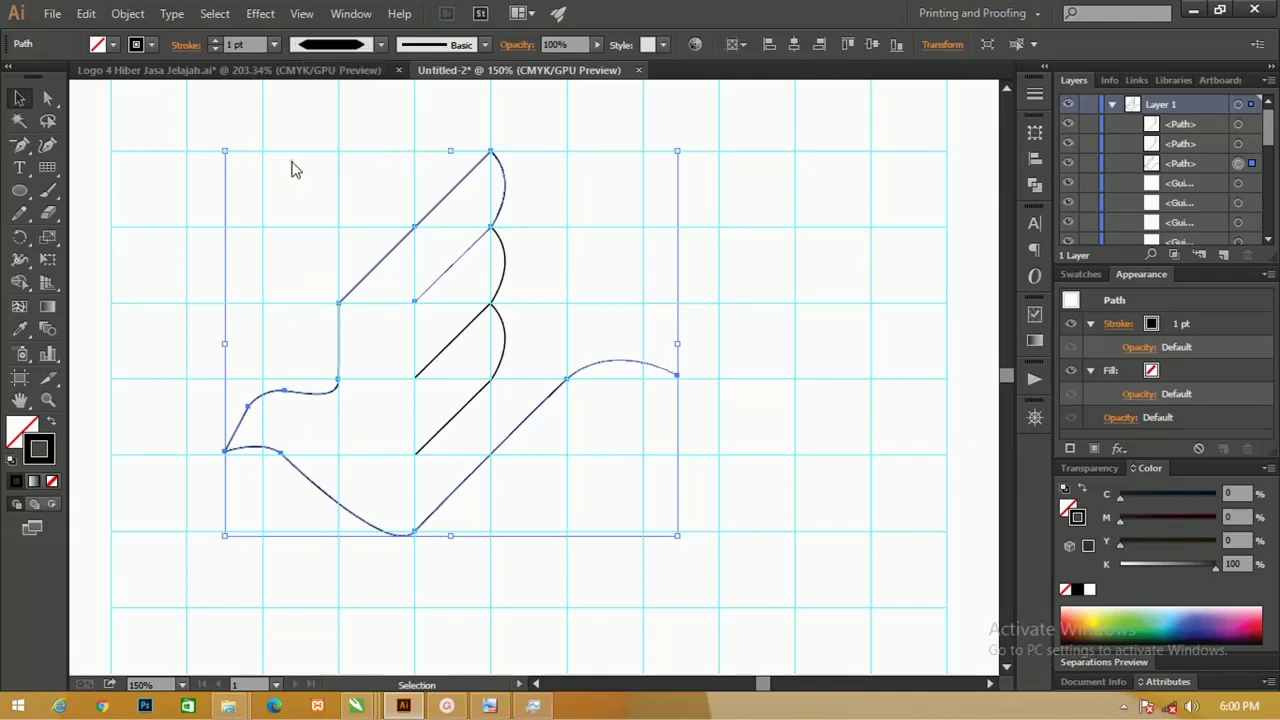
click(215, 41)
click(215, 41)
click(215, 41)
click(215, 41)
click(215, 41)
click(215, 41)
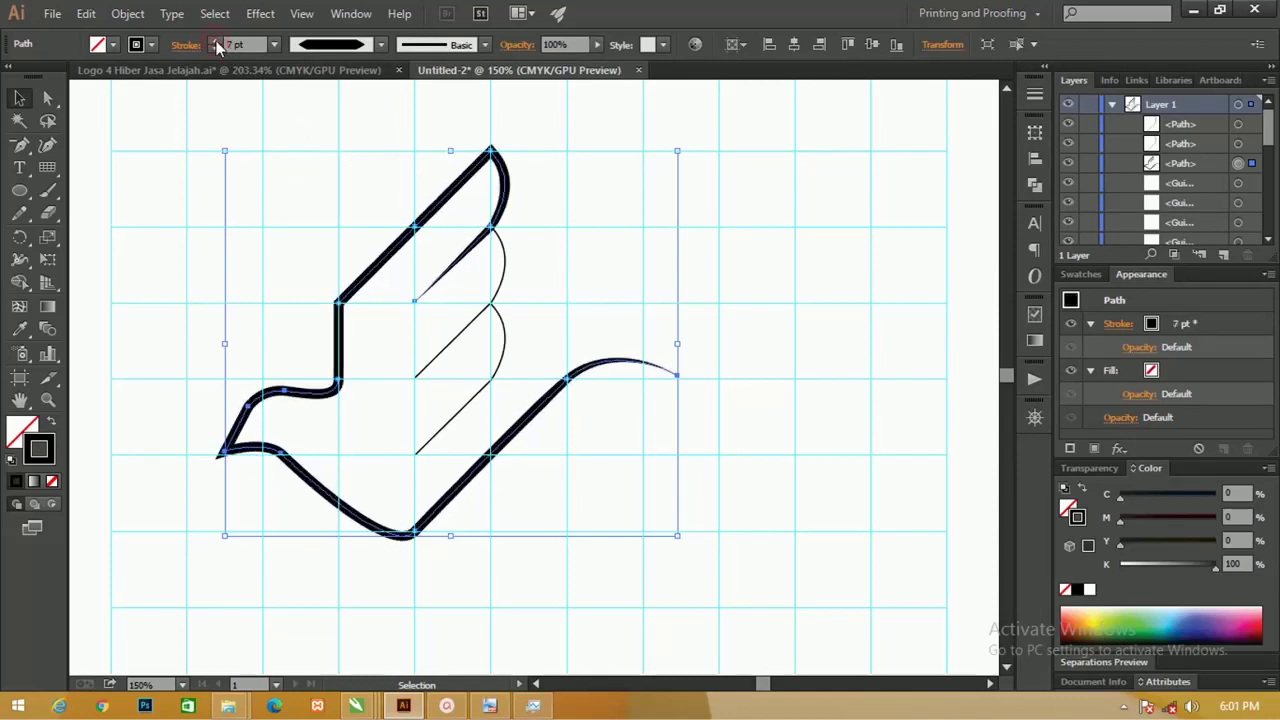
click(216, 42)
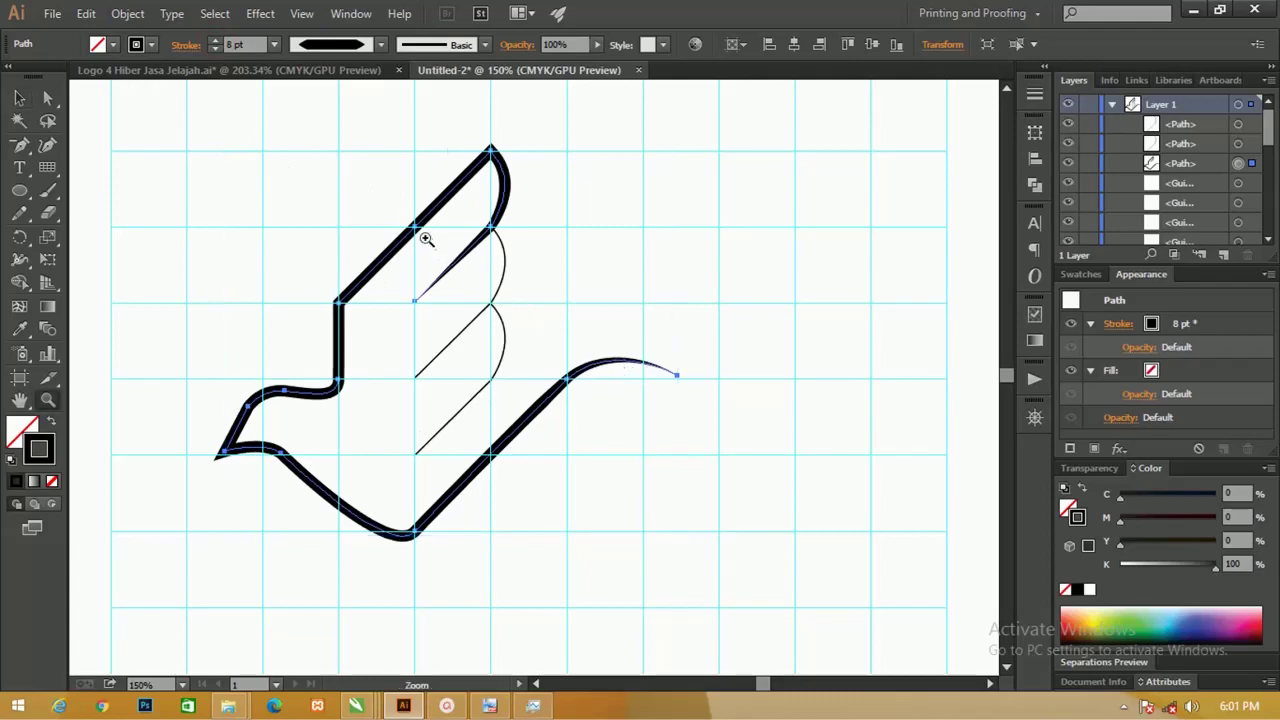
Zoom in on the upper wing and select the upper feather curve.
mouse_move(425, 238)
mouse_down()
mouse_move(580, 374)
mouse_move(531, 355)
mouse_up()
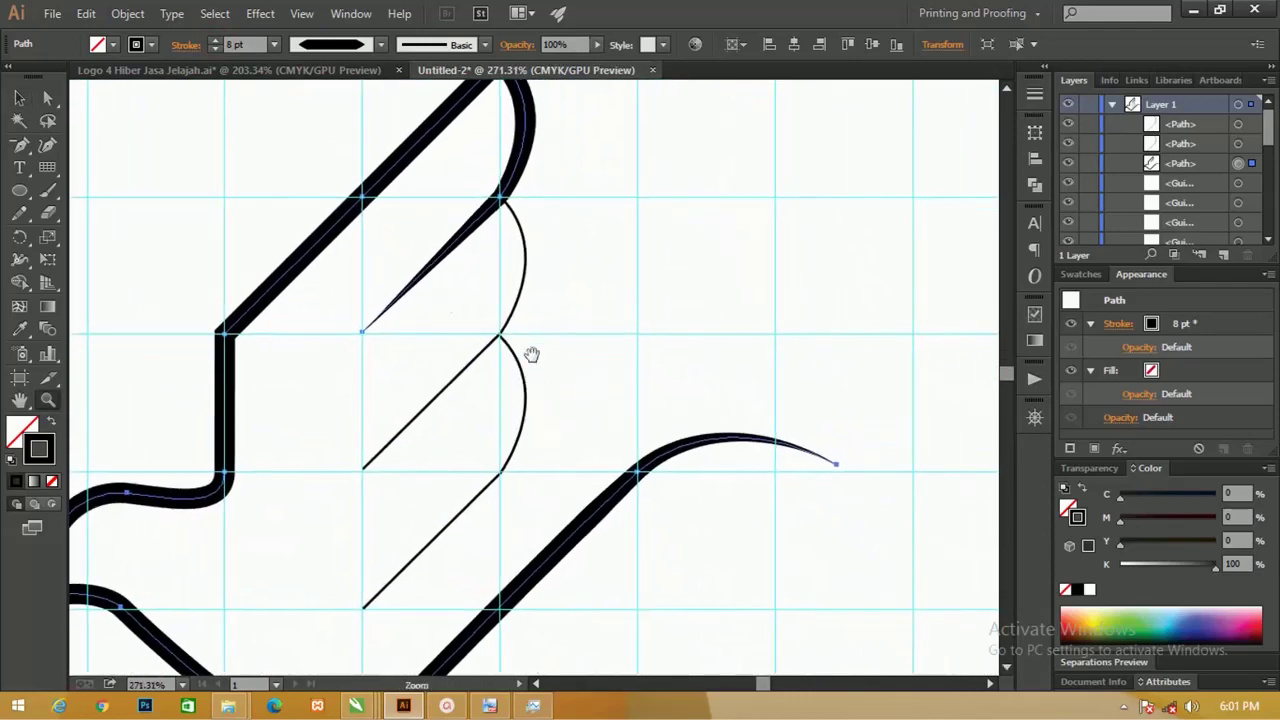
click(19, 97)
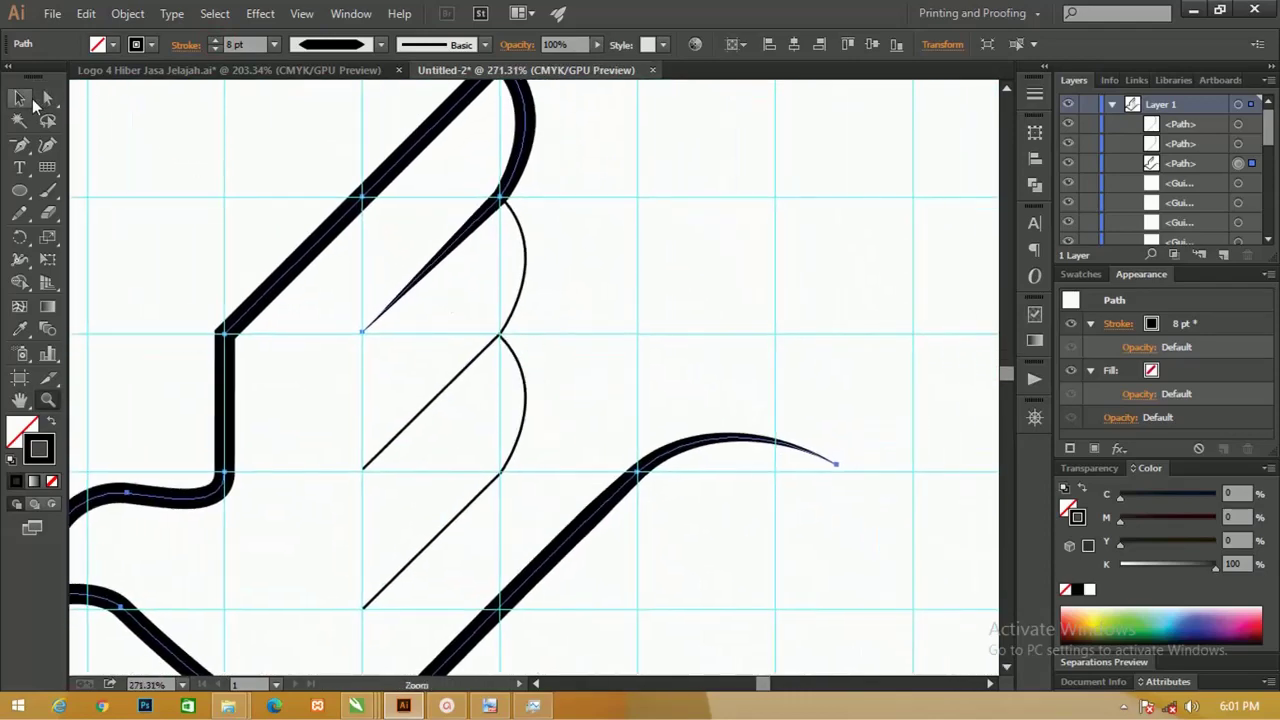
click(517, 227)
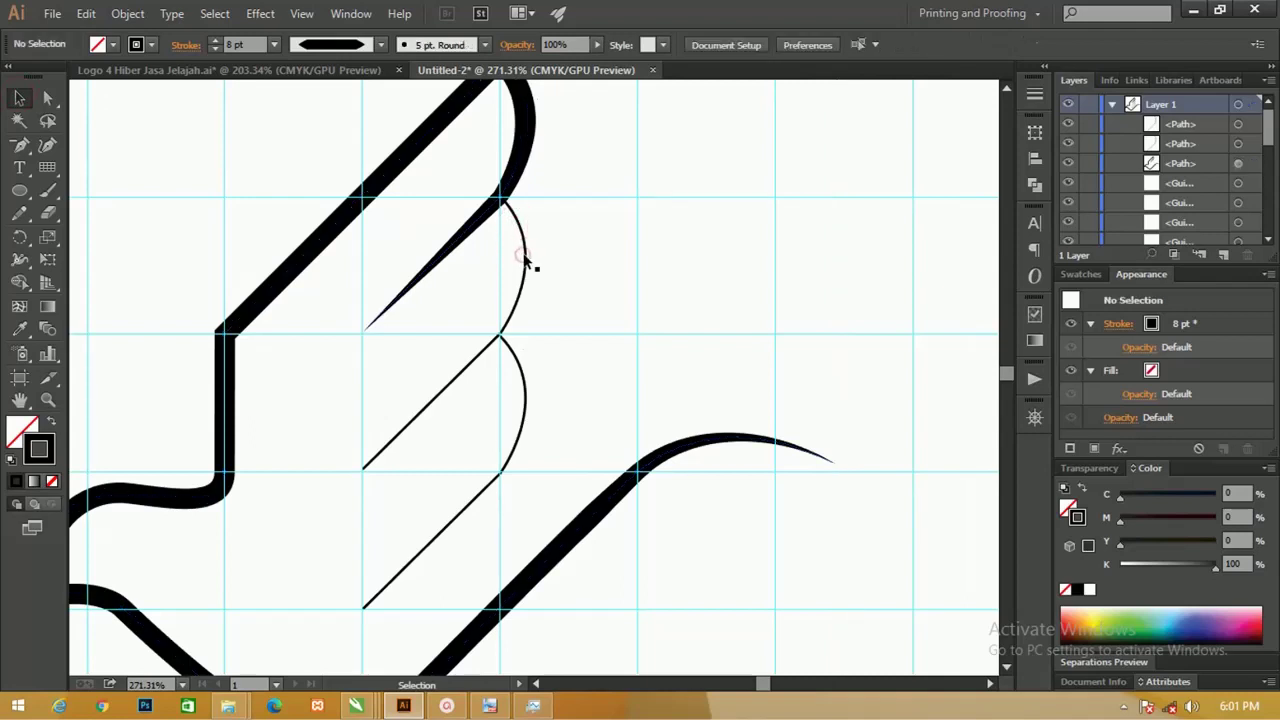
click(523, 259)
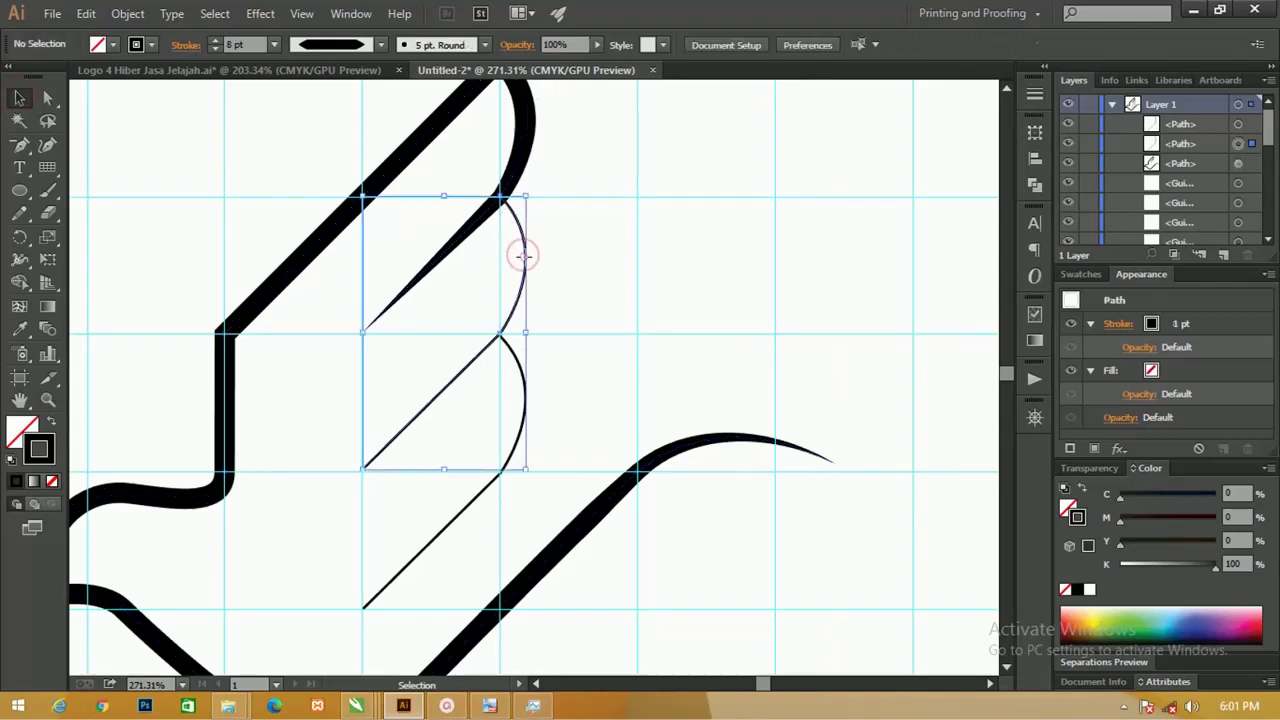
Give both lower feather curves a 7 pt triangle width profile, flipped to taper toward the body.
shift+click(514, 356)
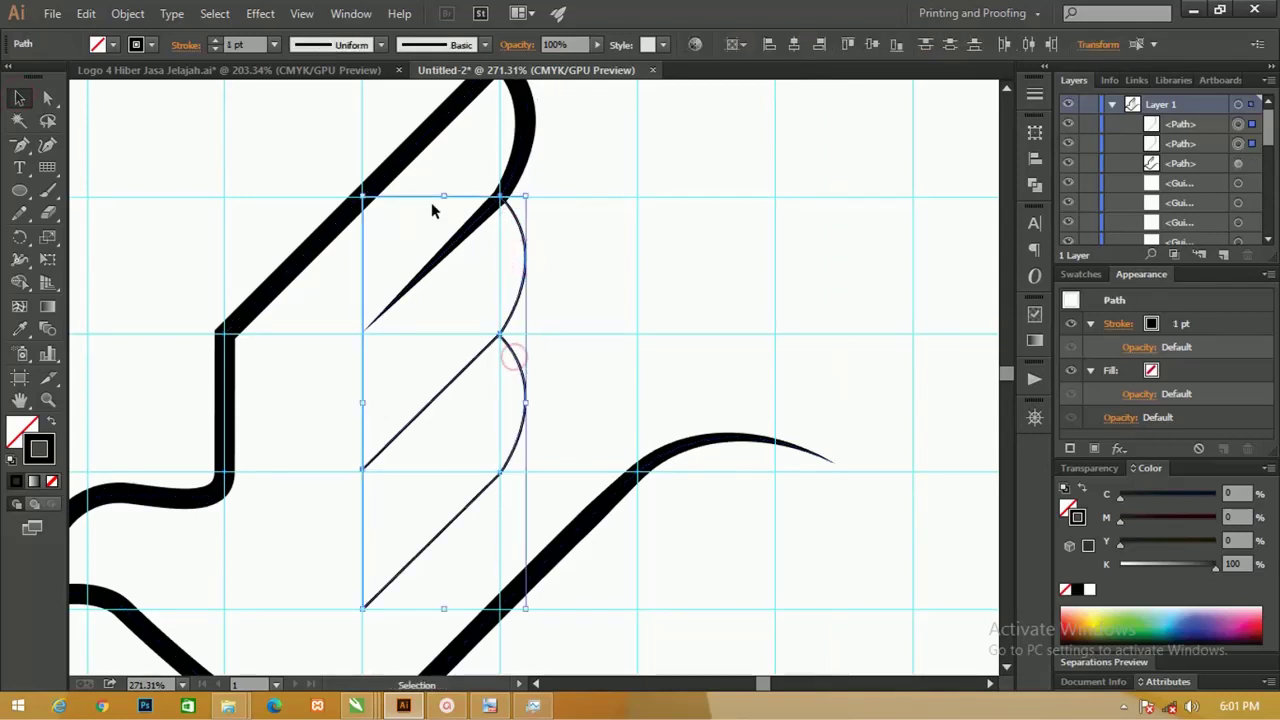
click(220, 47)
click(220, 47)
click(220, 47)
click(220, 47)
click(220, 47)
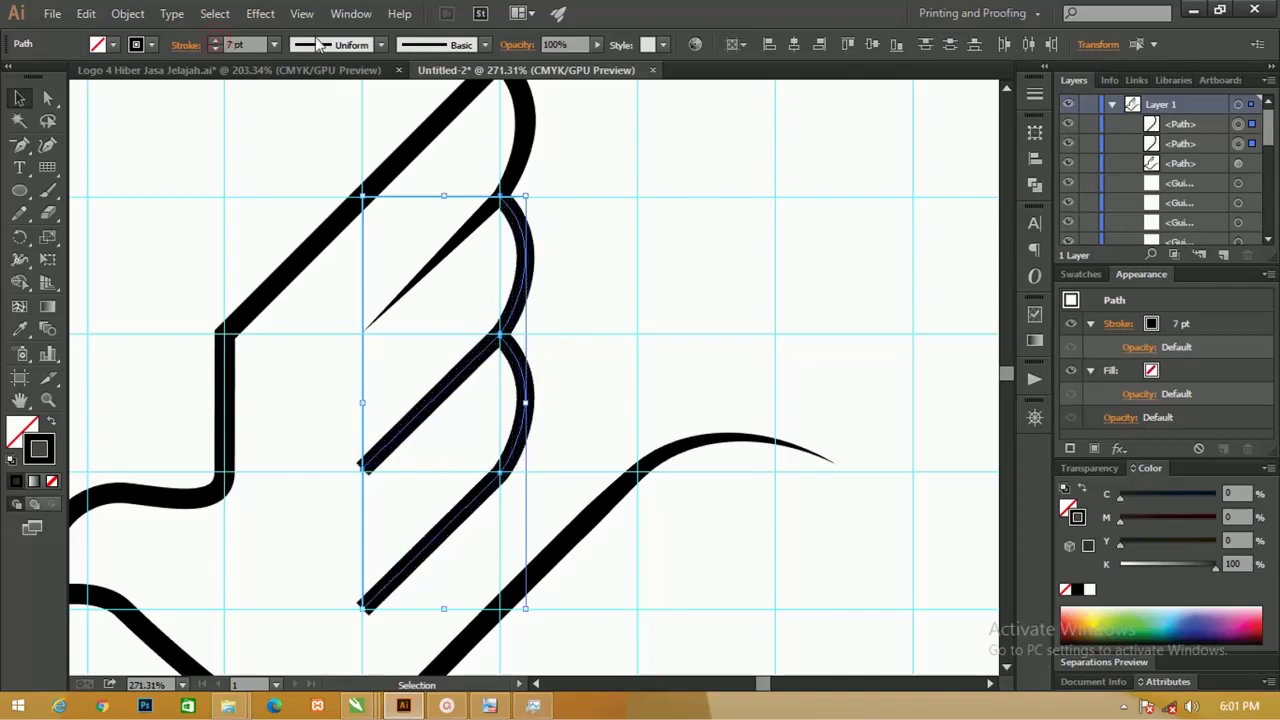
click(353, 45)
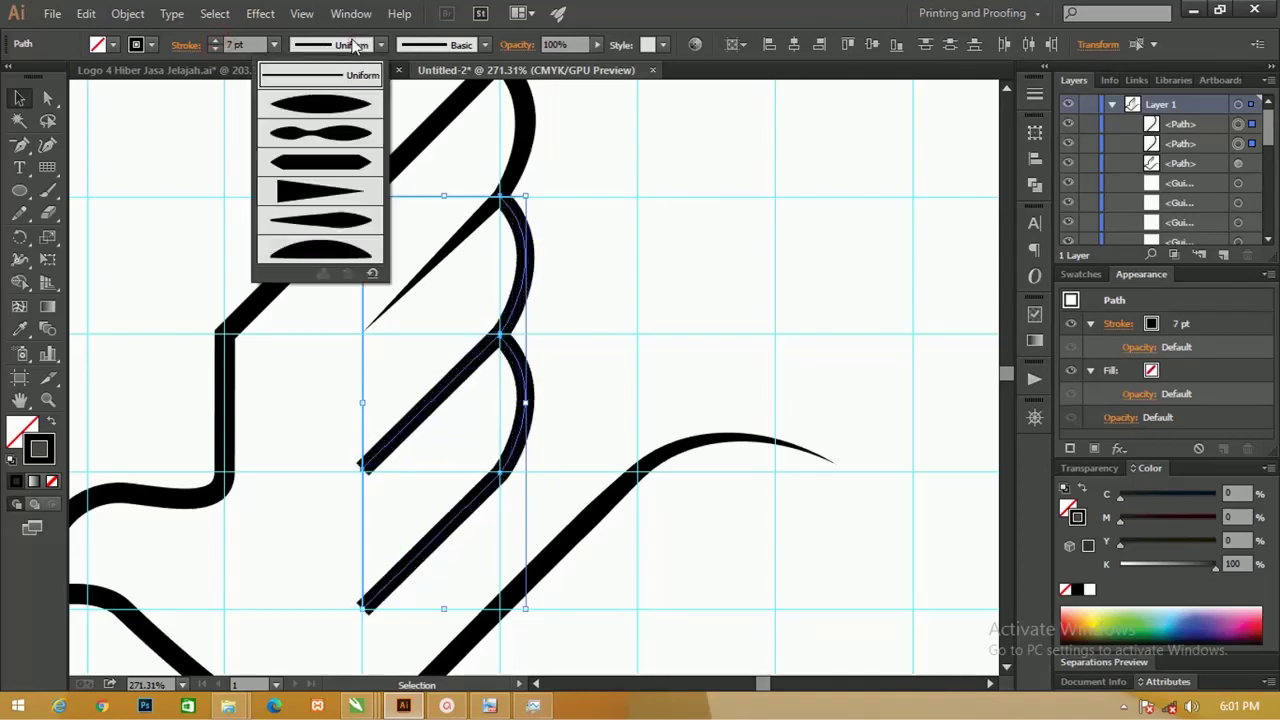
click(349, 192)
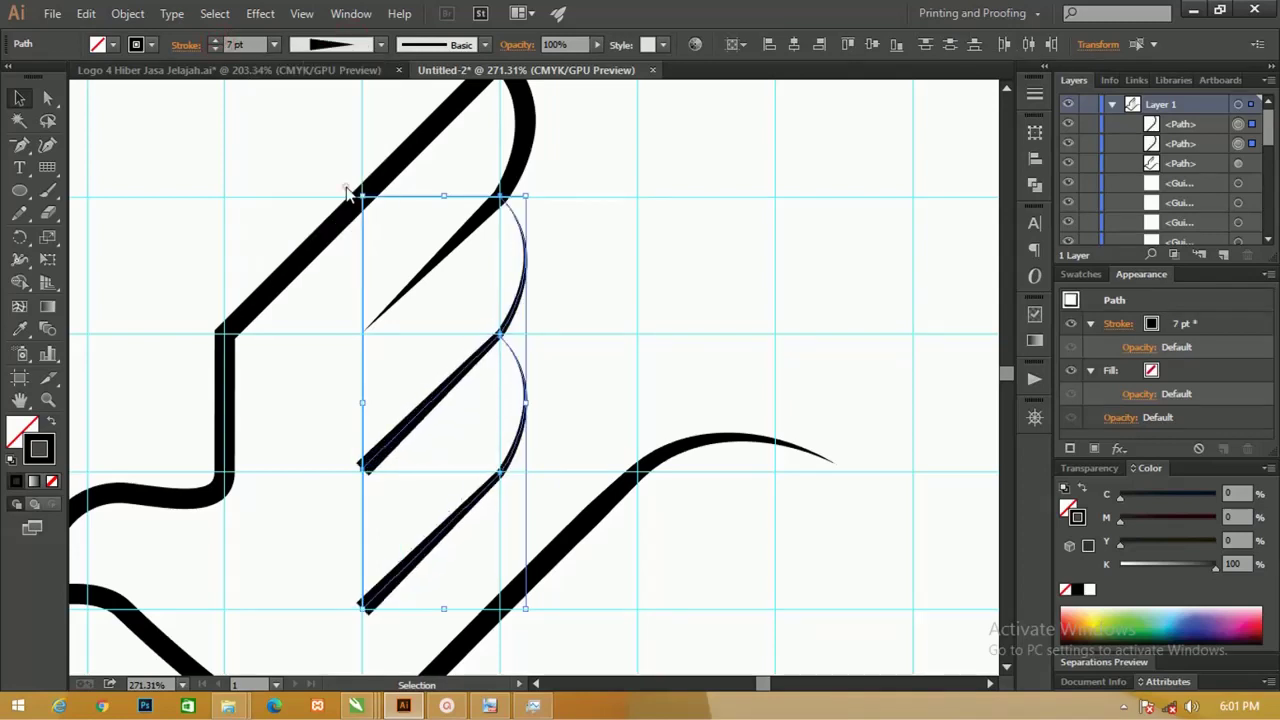
click(186, 46)
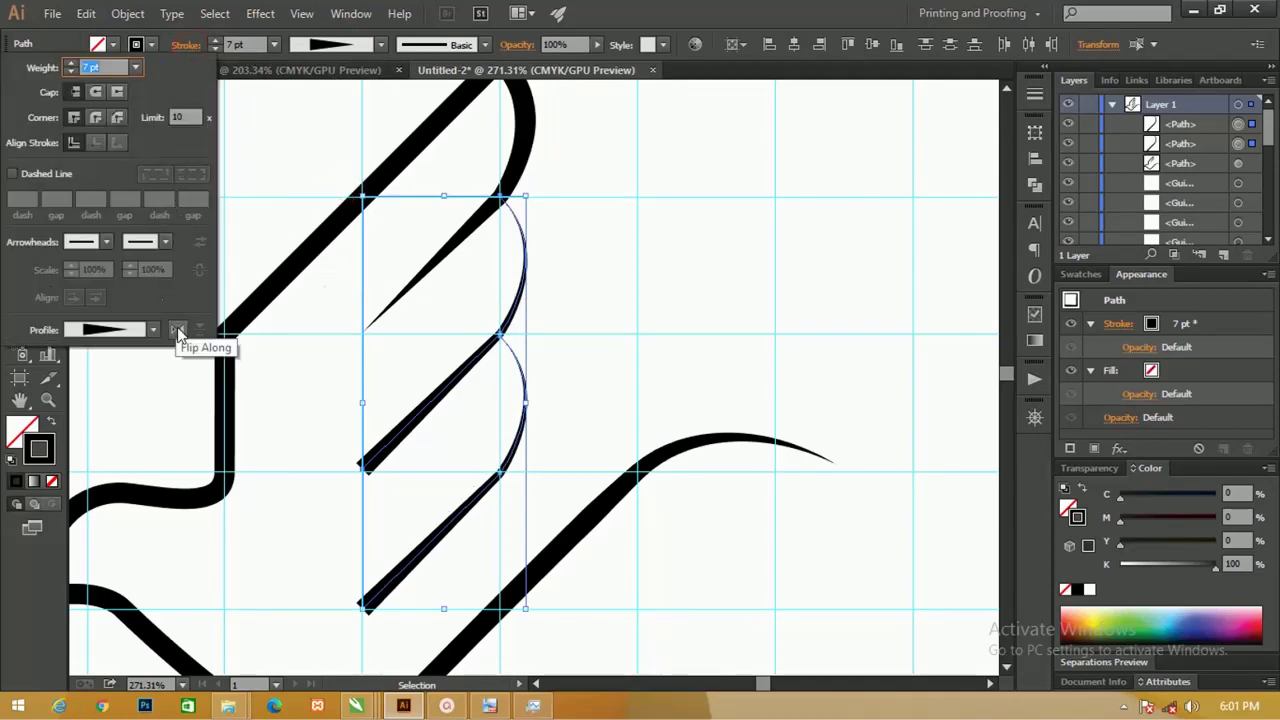
click(177, 329)
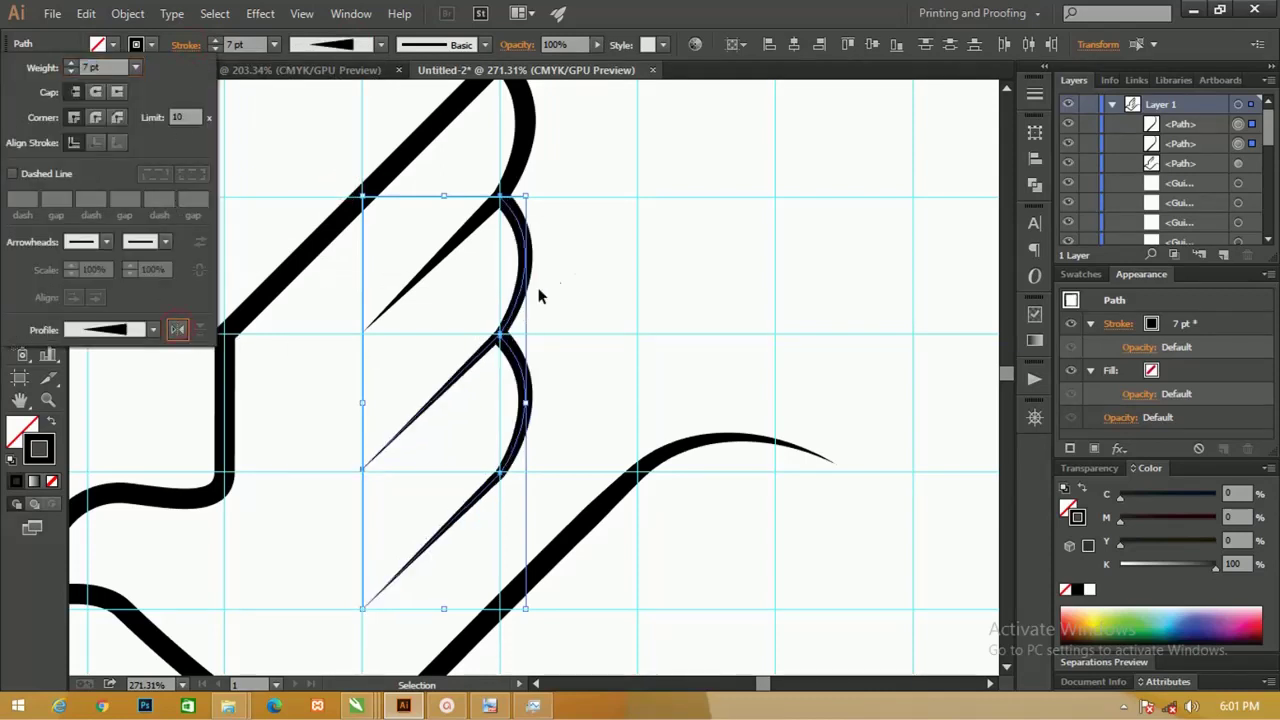
drag(446, 206, 629, 215)
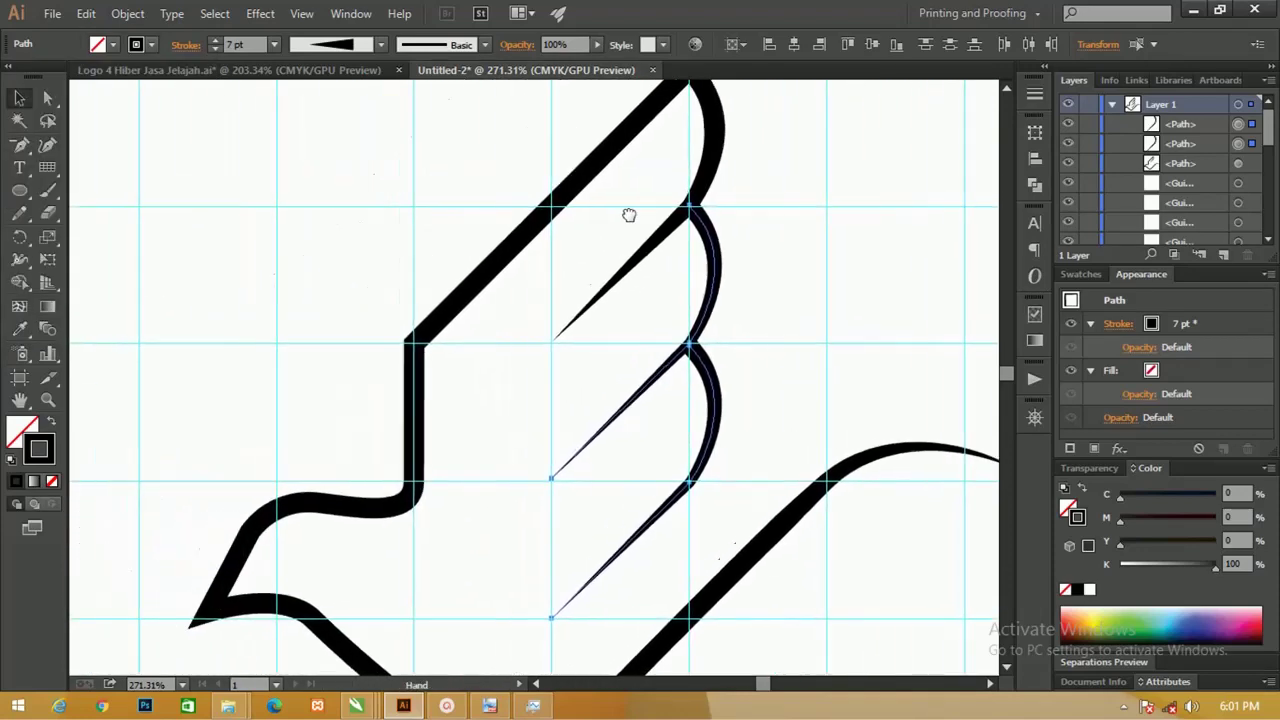
key(ctrl+minus)
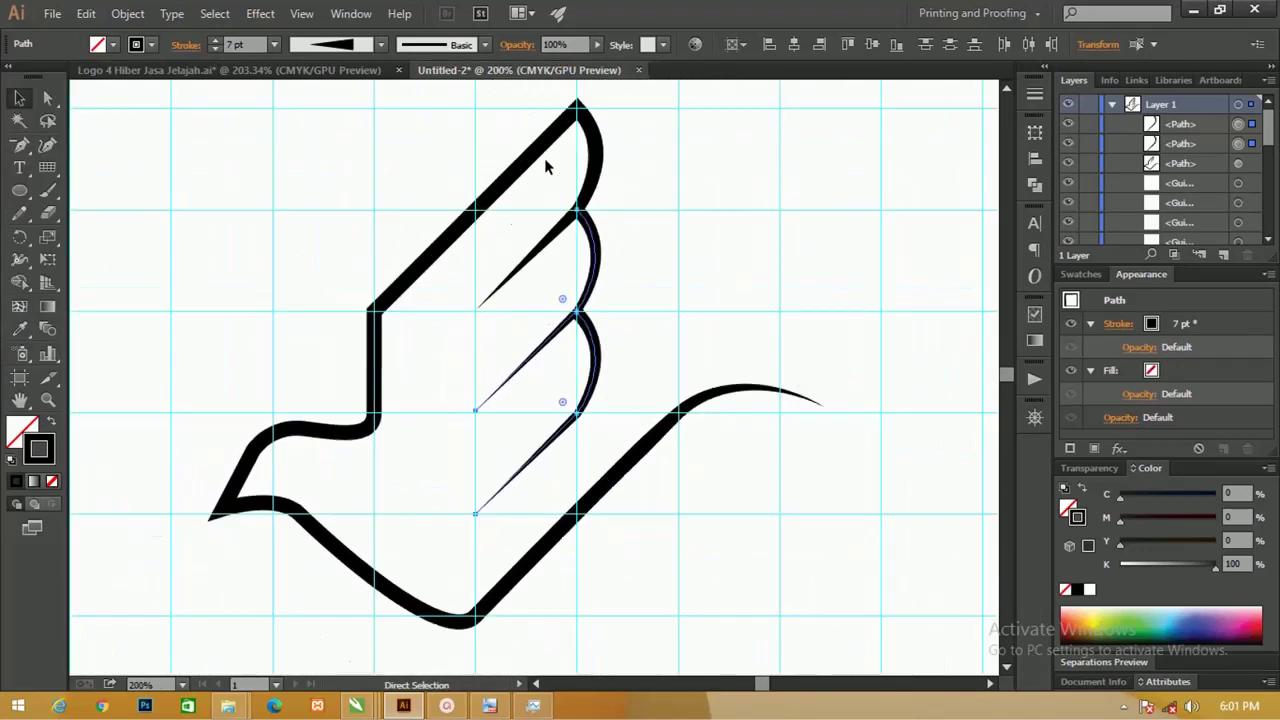
Set the body stroke's corners to Round Join after trying other cap and corner styles.
key(v)
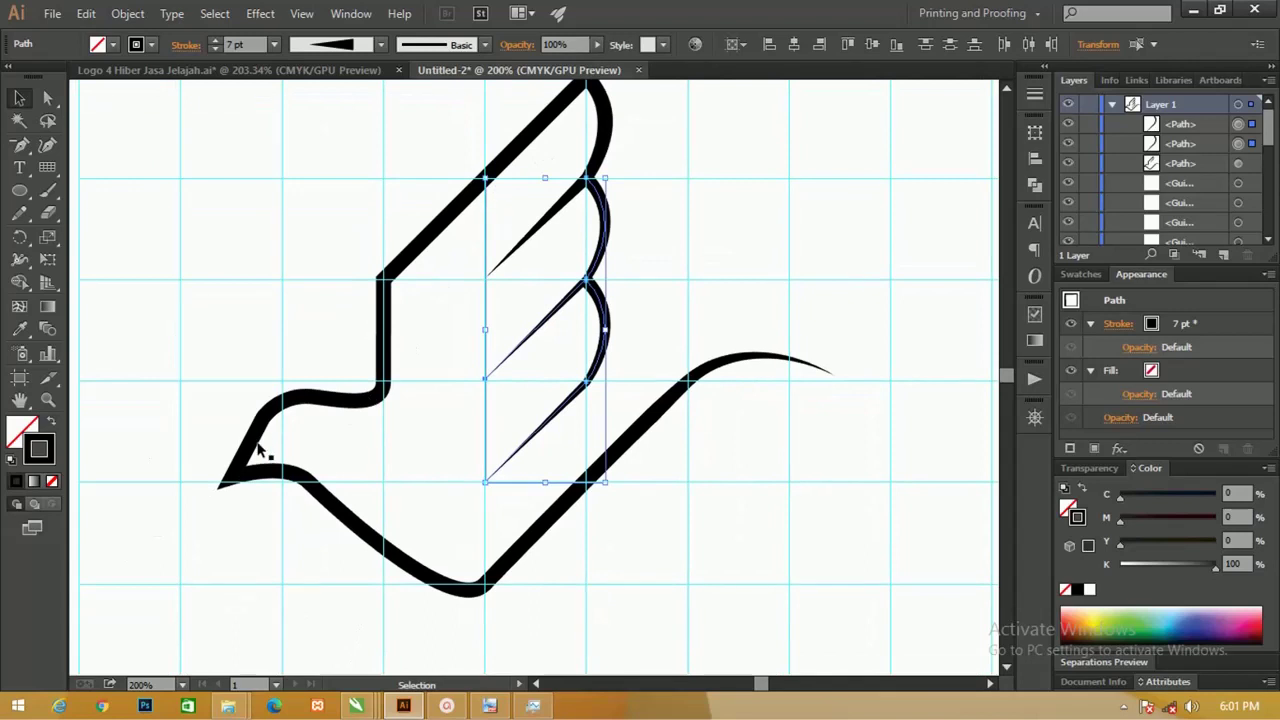
click(258, 450)
click(185, 45)
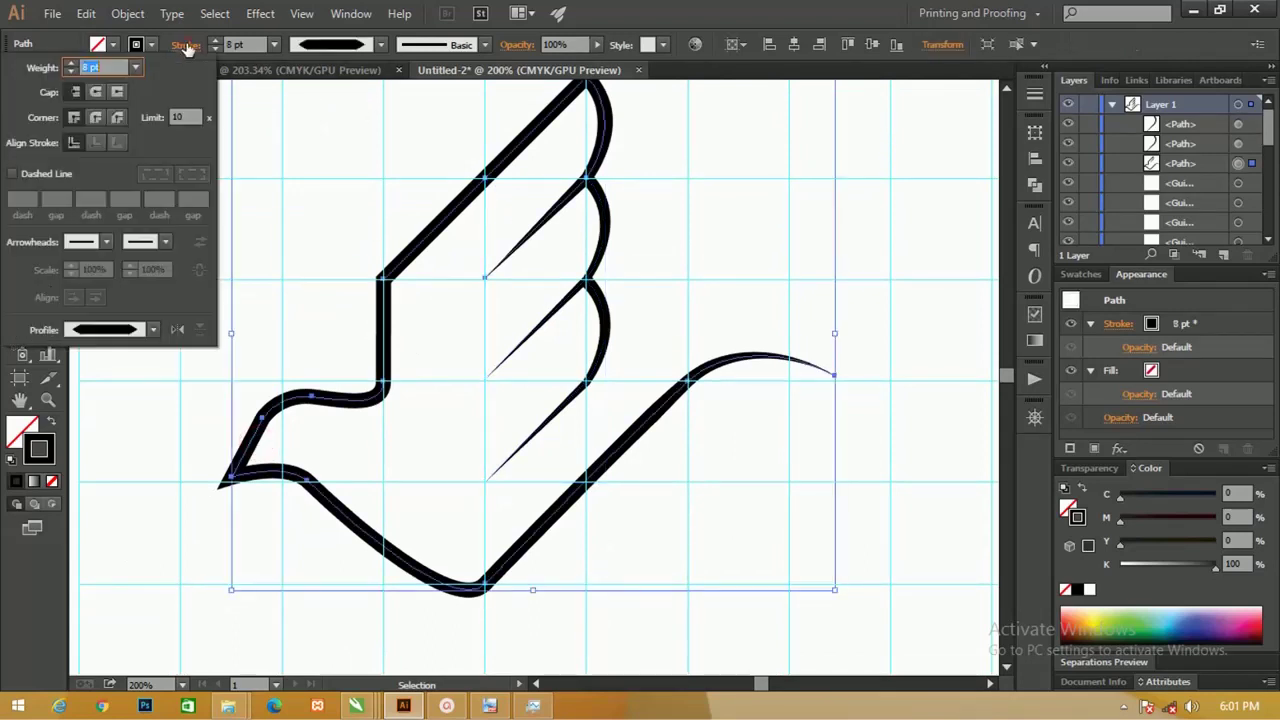
click(96, 92)
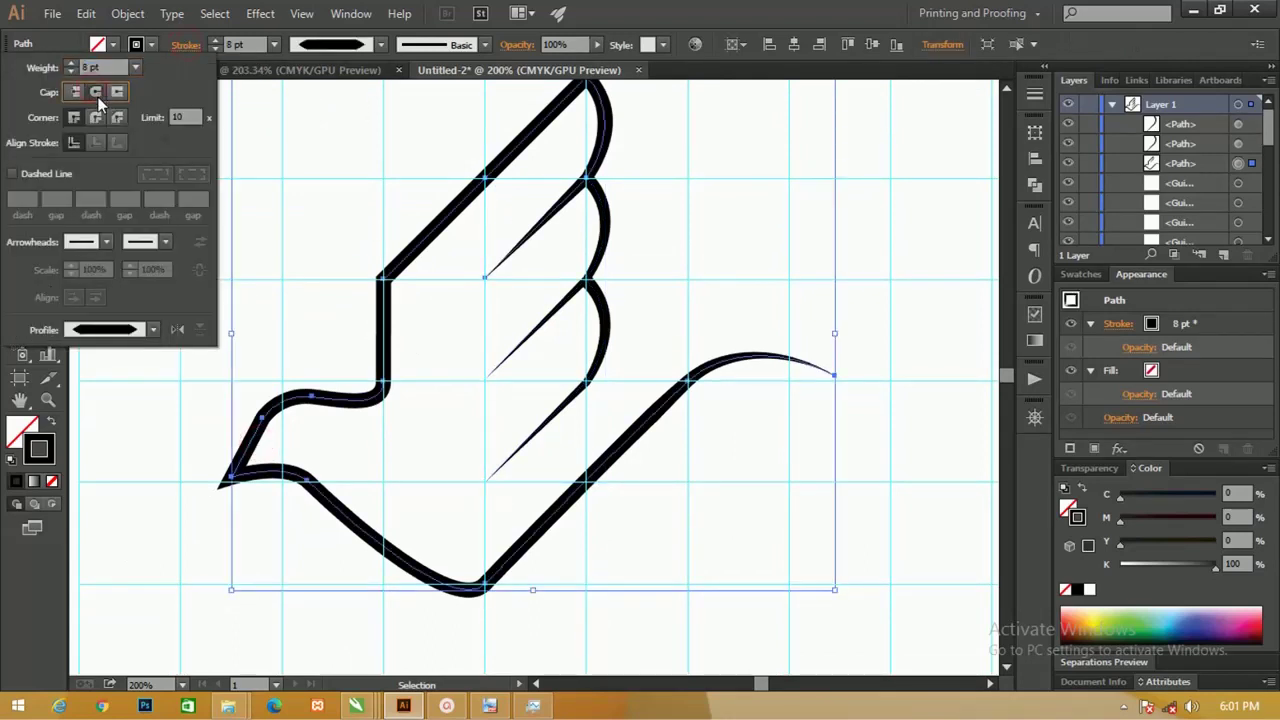
click(96, 118)
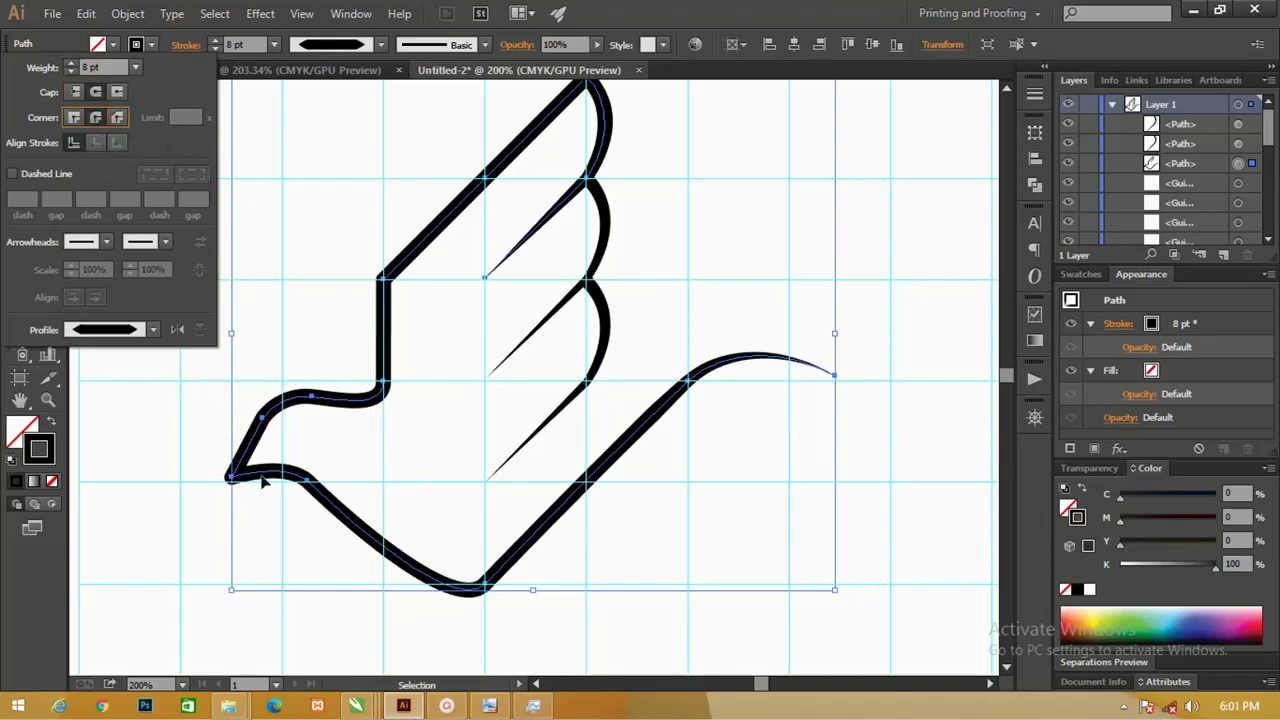
click(77, 92)
click(117, 93)
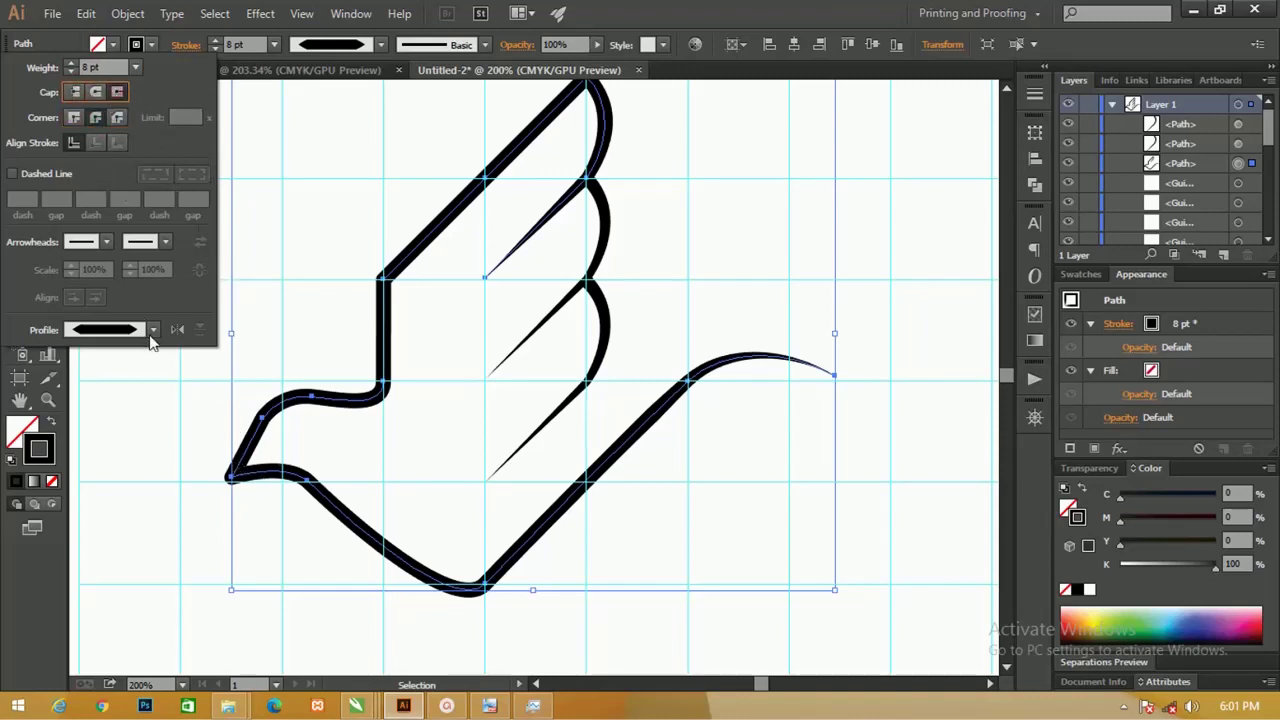
click(74, 118)
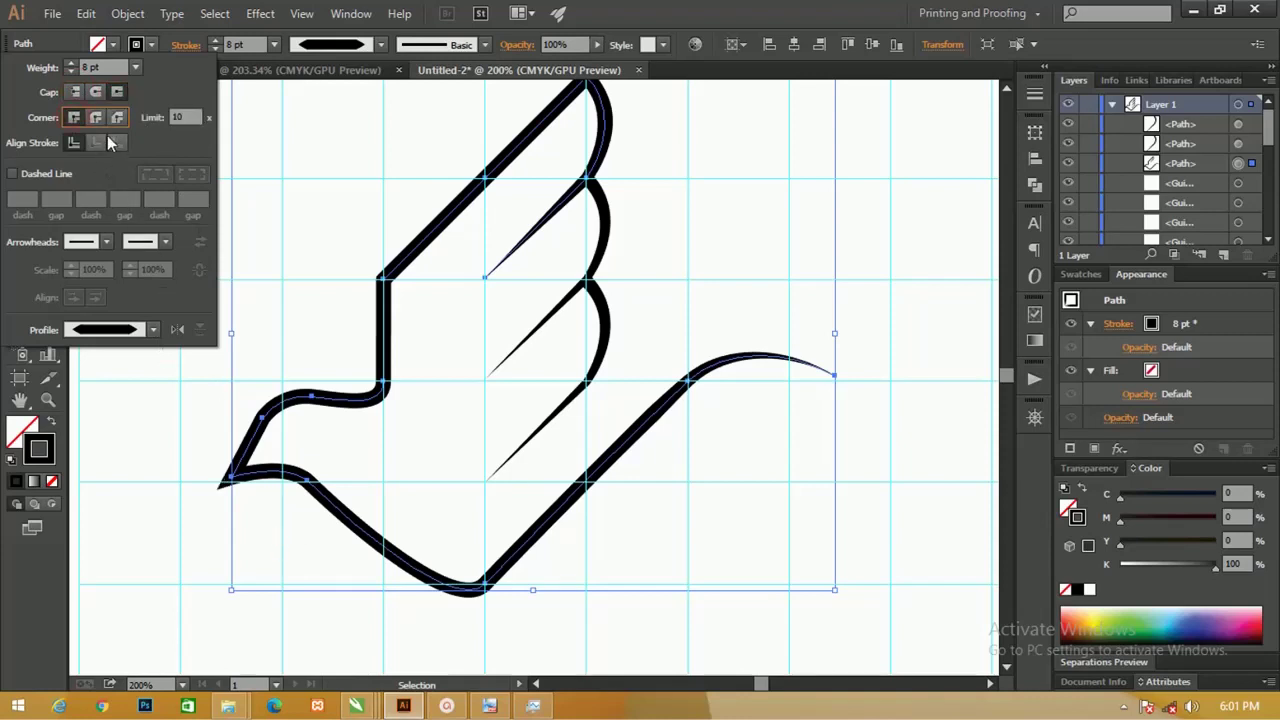
click(97, 118)
click(119, 118)
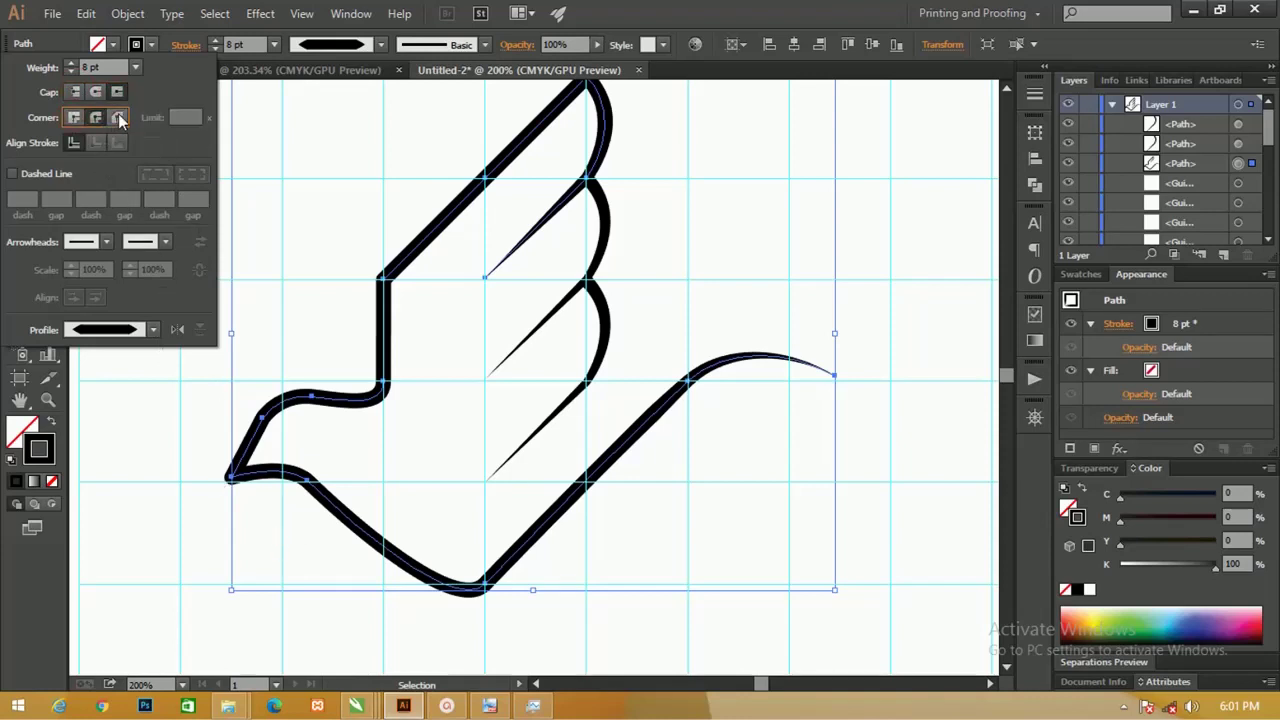
click(119, 118)
click(97, 118)
Reduce the body stroke weight to 7 pt and close the Stroke panel.
click(72, 71)
click(72, 72)
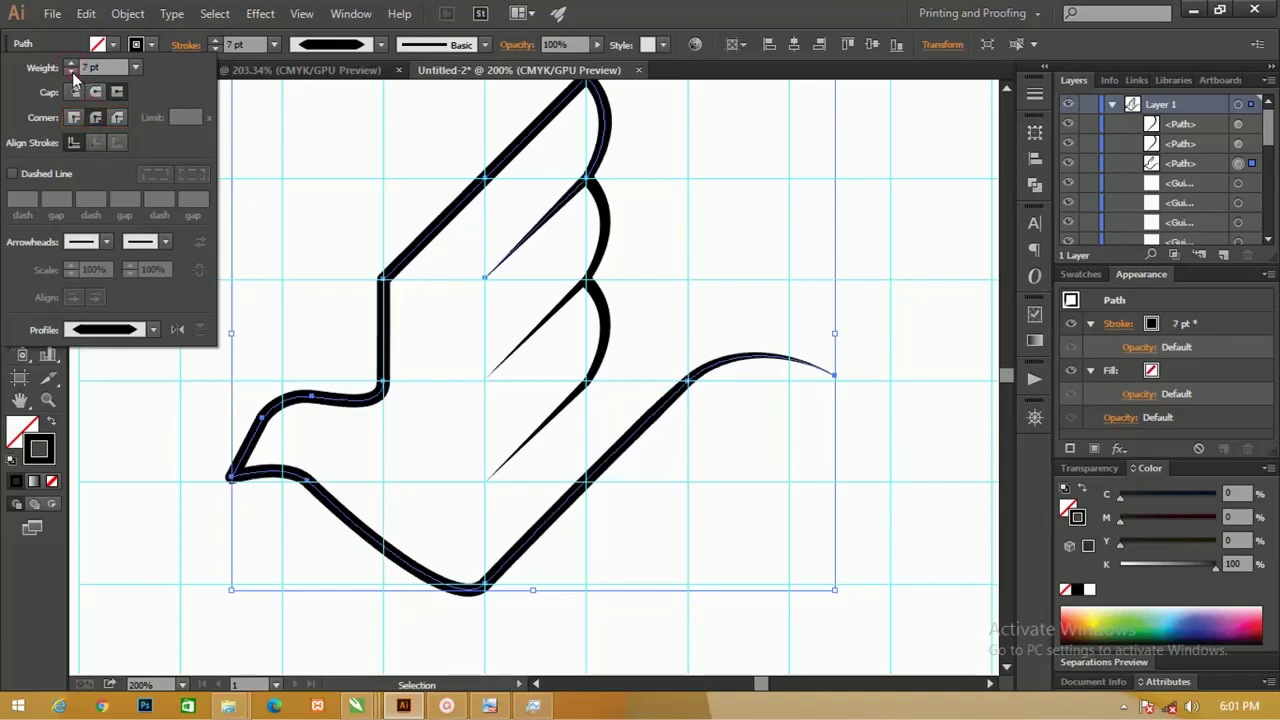
click(295, 213)
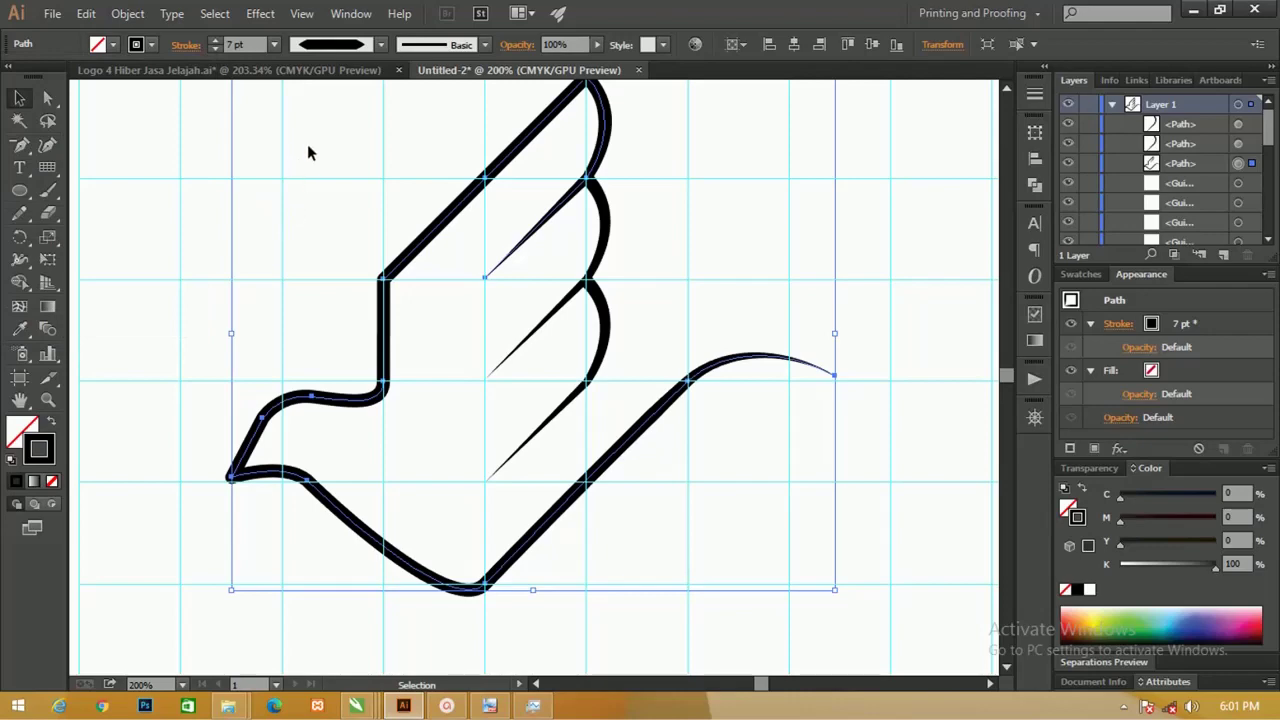
Select the body and feather strokes and apply Object > Expand Appearance.
key(ctrl+1)
drag(359, 180, 340, 191)
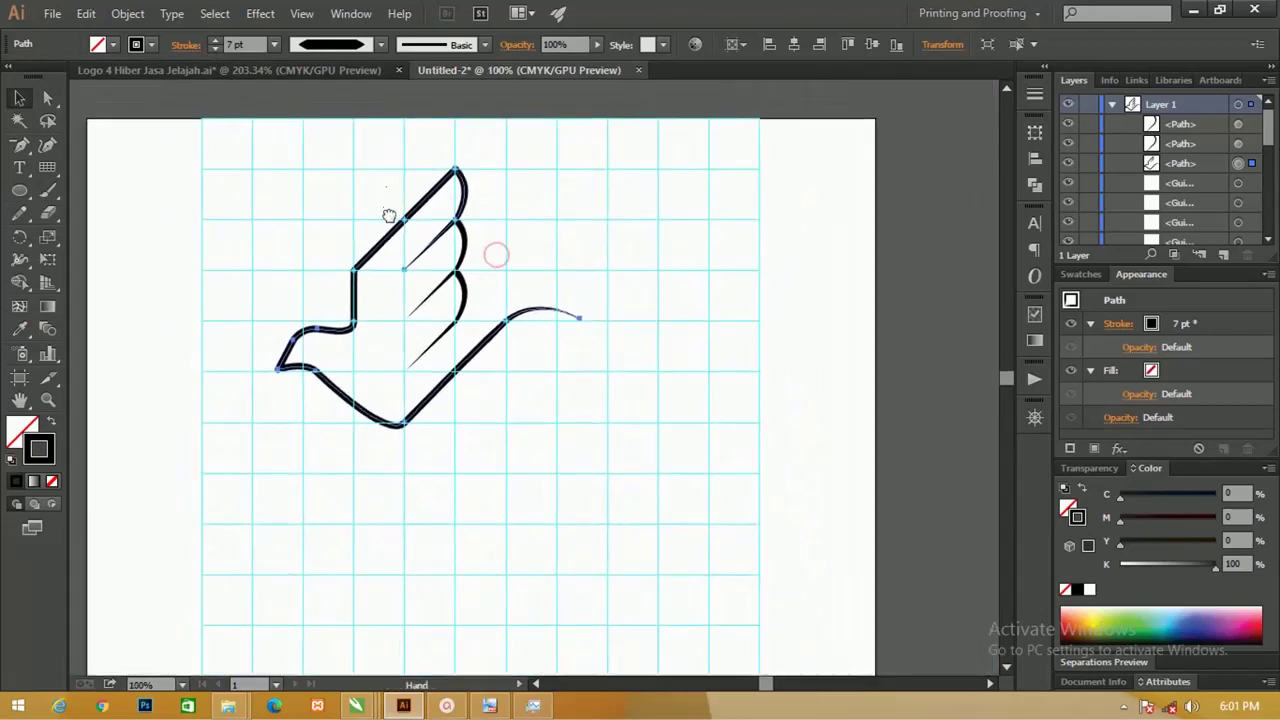
shift+click(460, 285)
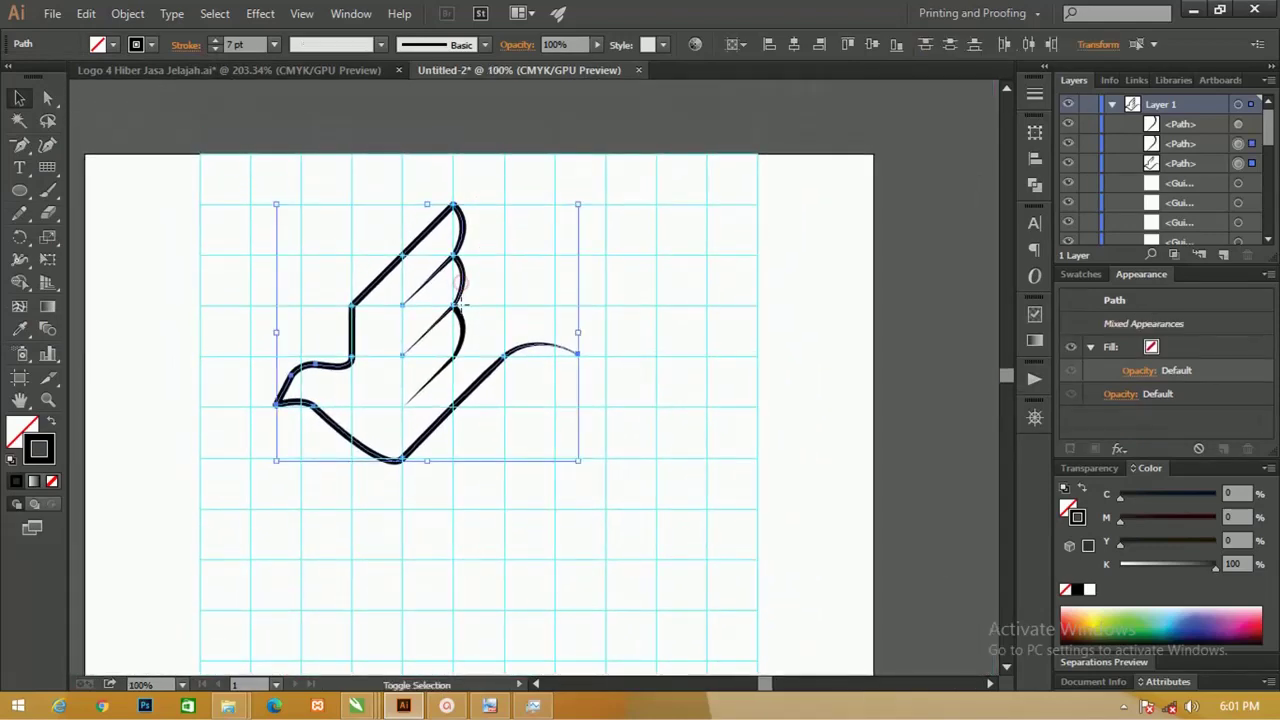
shift+click(462, 320)
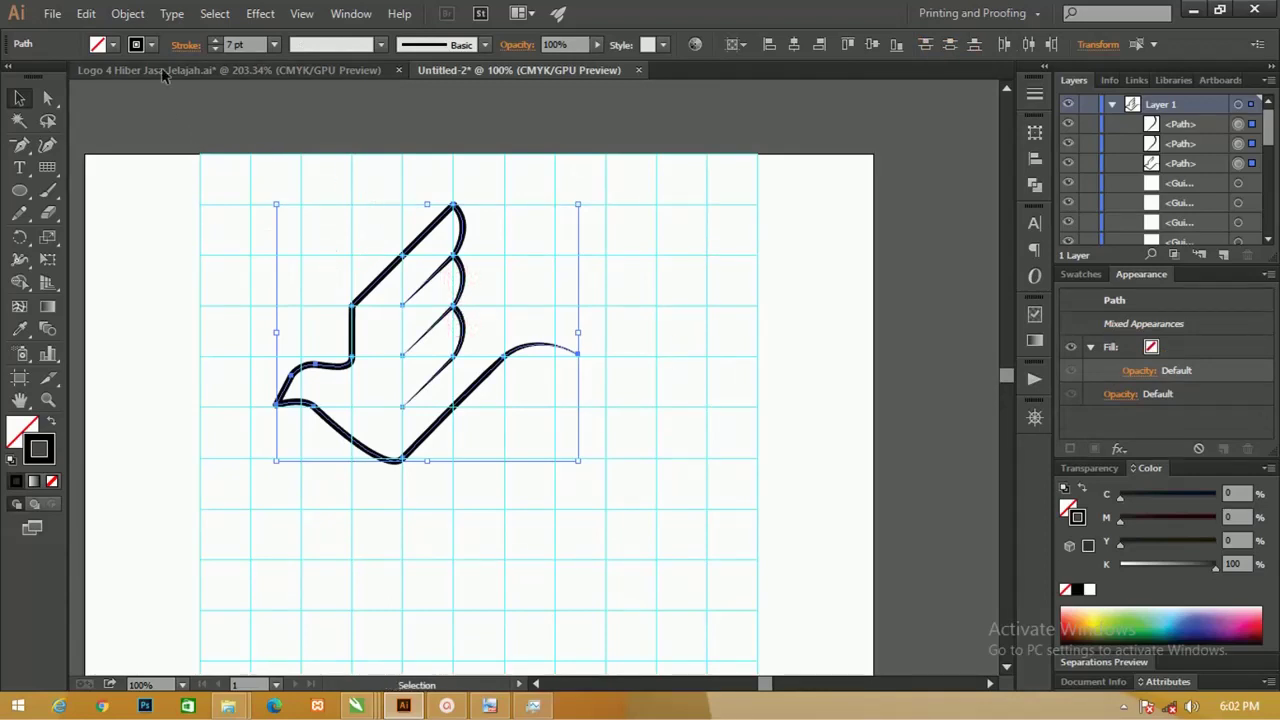
click(138, 18)
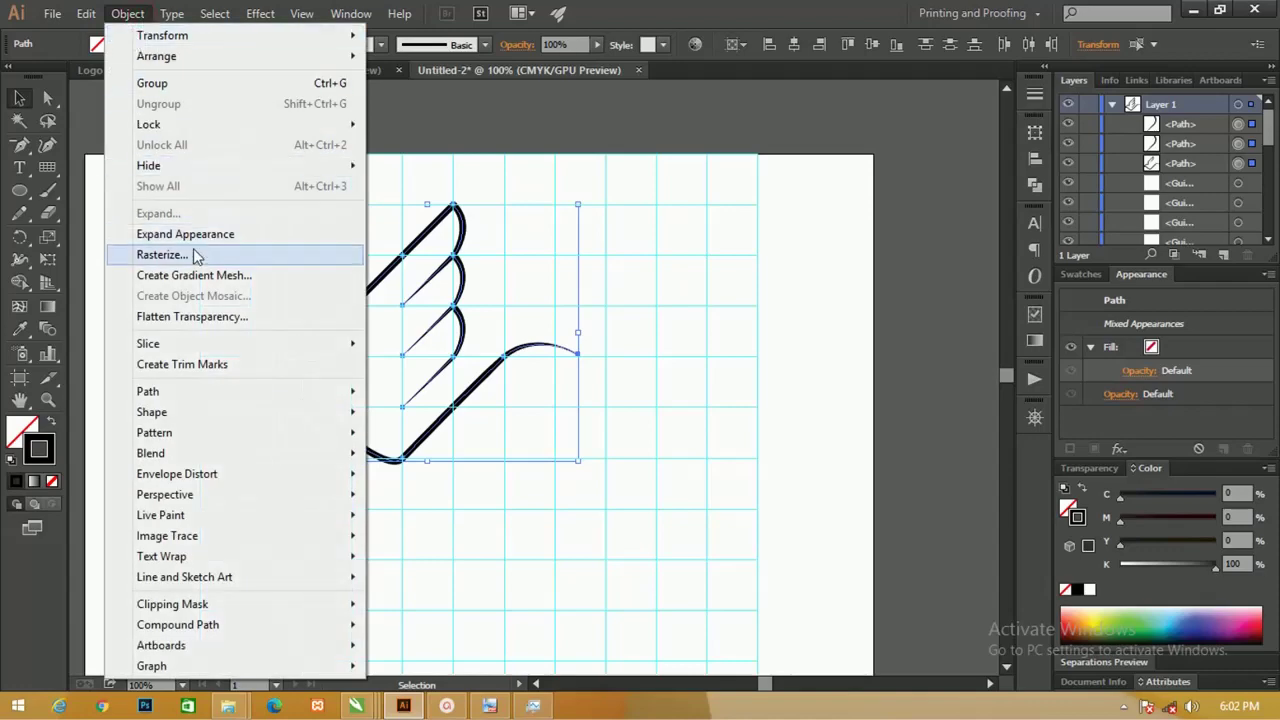
click(219, 236)
Zoom in to check the expanded outlines, then zoom back out and recentre the bird.
key(z)
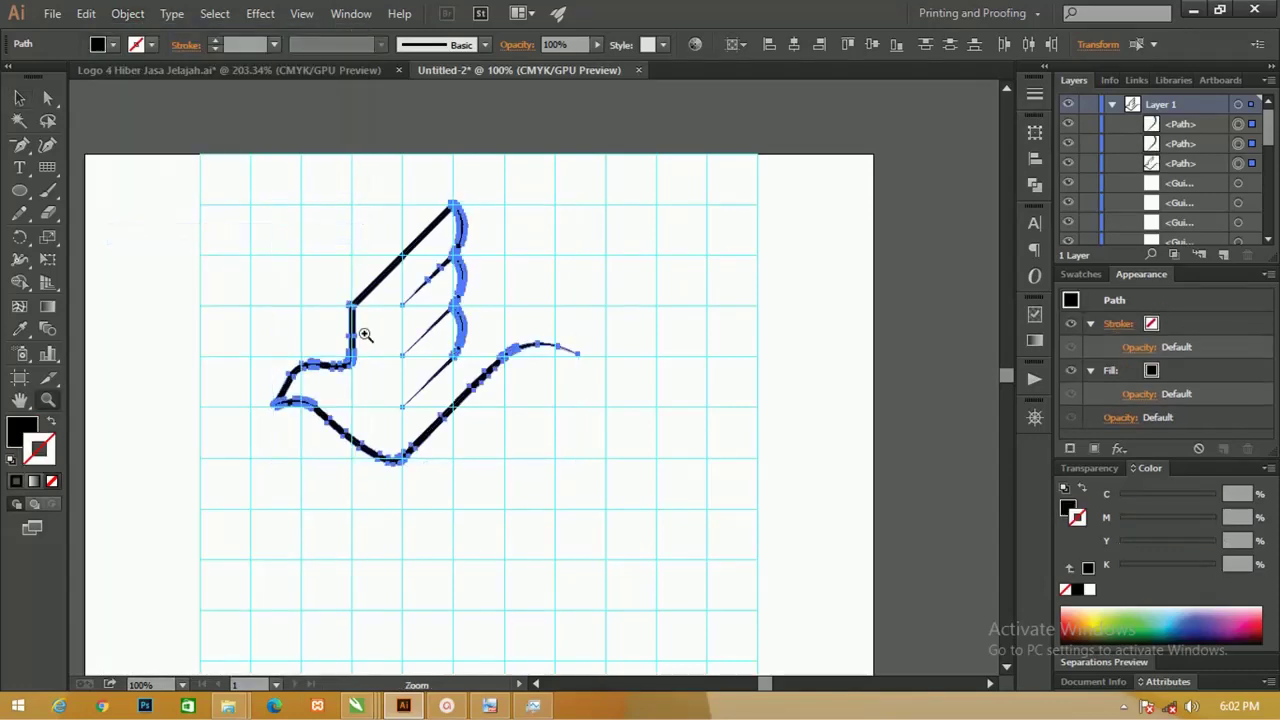
drag(366, 334, 553, 371)
key(v)
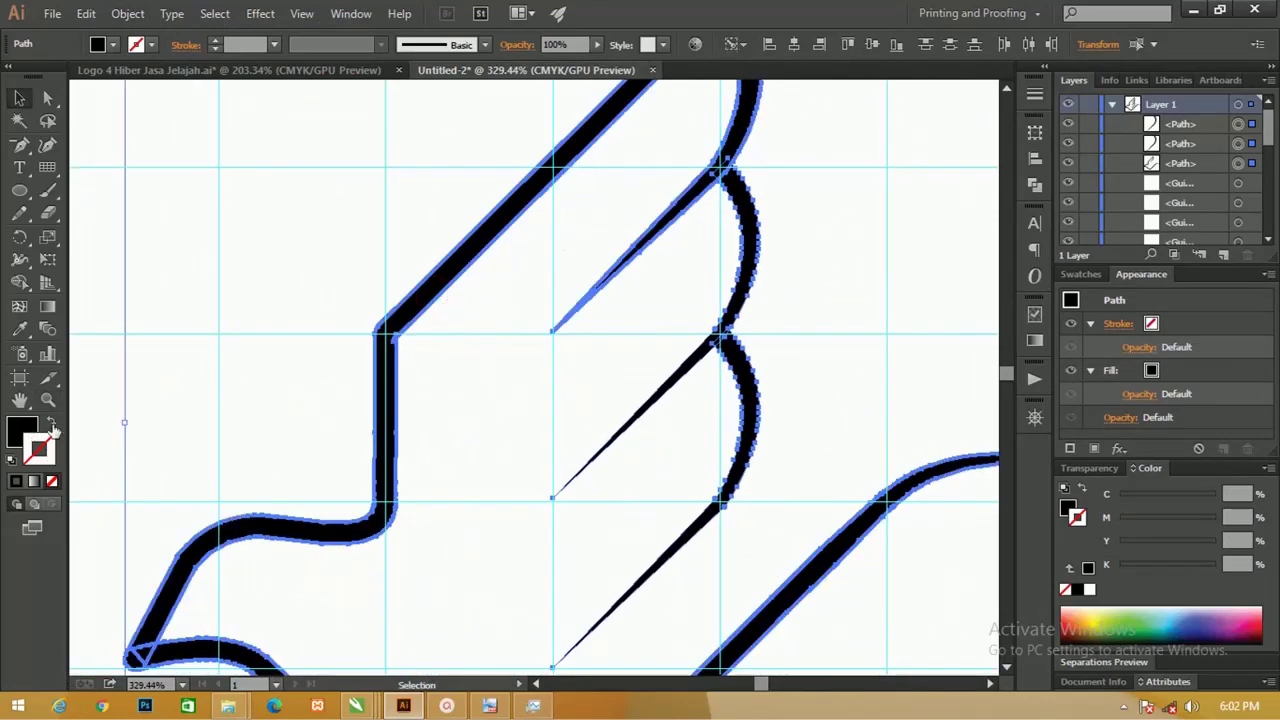
key(ctrl+minus)
key(ctrl+minus)
key(ctrl+minus)
key(ctrl+minus)
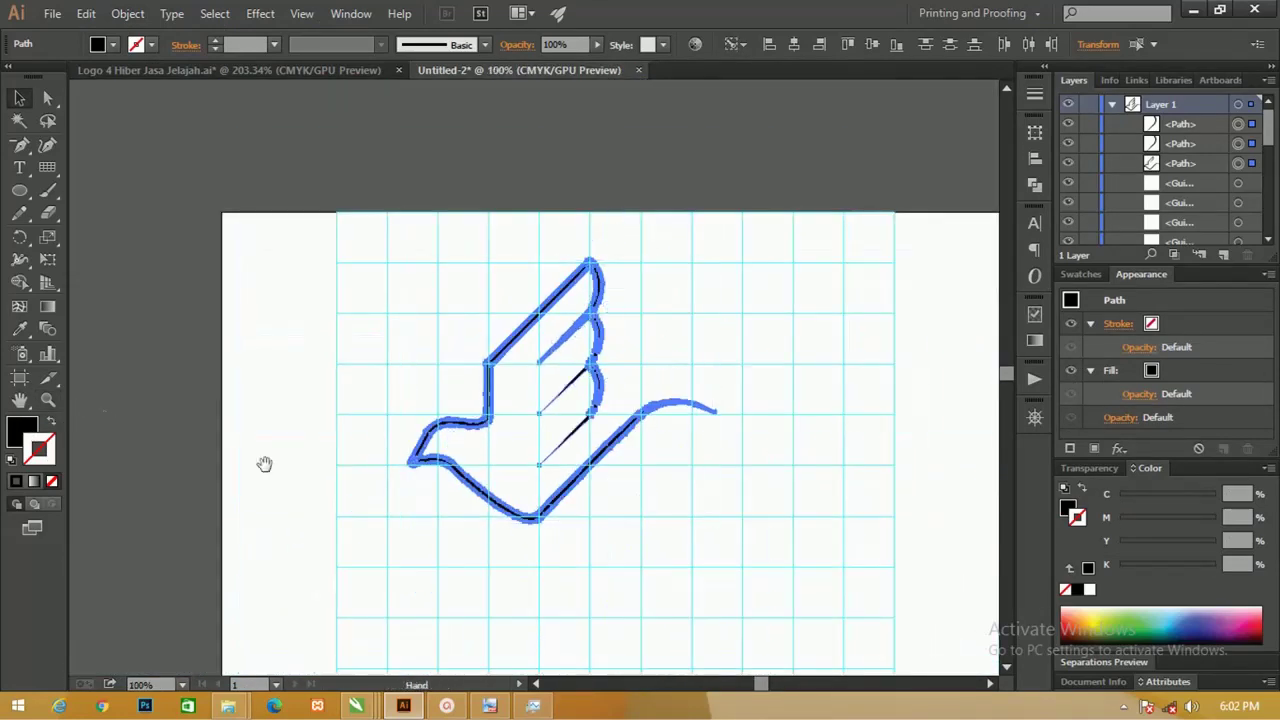
drag(264, 463, 112, 386)
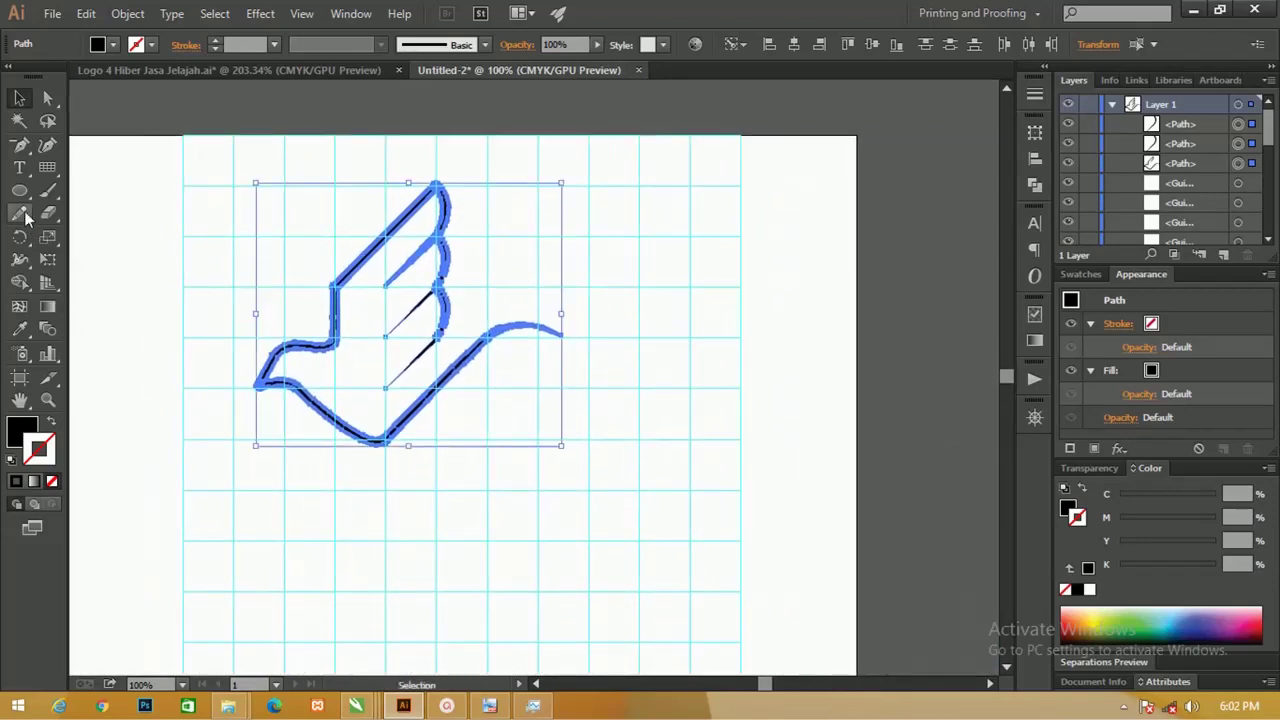
drag(19, 190, 55, 192)
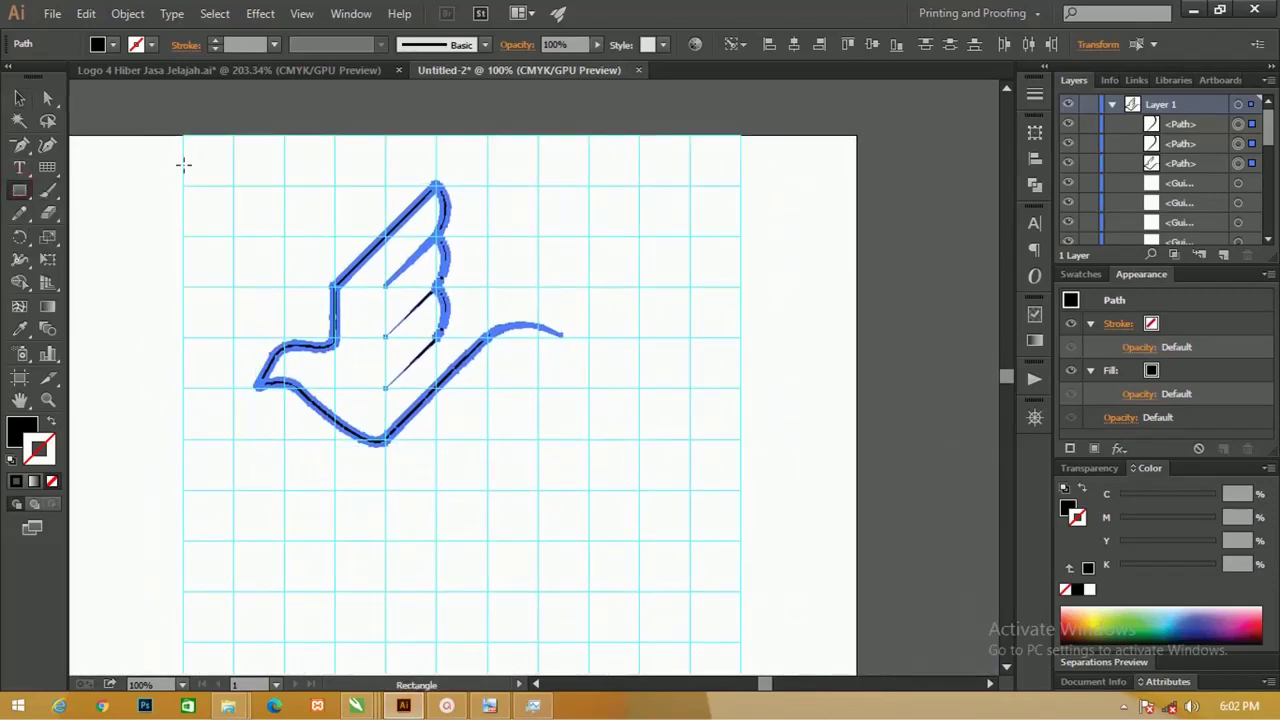
Draw a rectangle over the bird, fill it orange (C0 M50 Y100 K0) with no stroke, and send it to back.
mouse_move(181, 157)
mouse_down()
mouse_move(674, 500)
mouse_move(645, 505)
mouse_up()
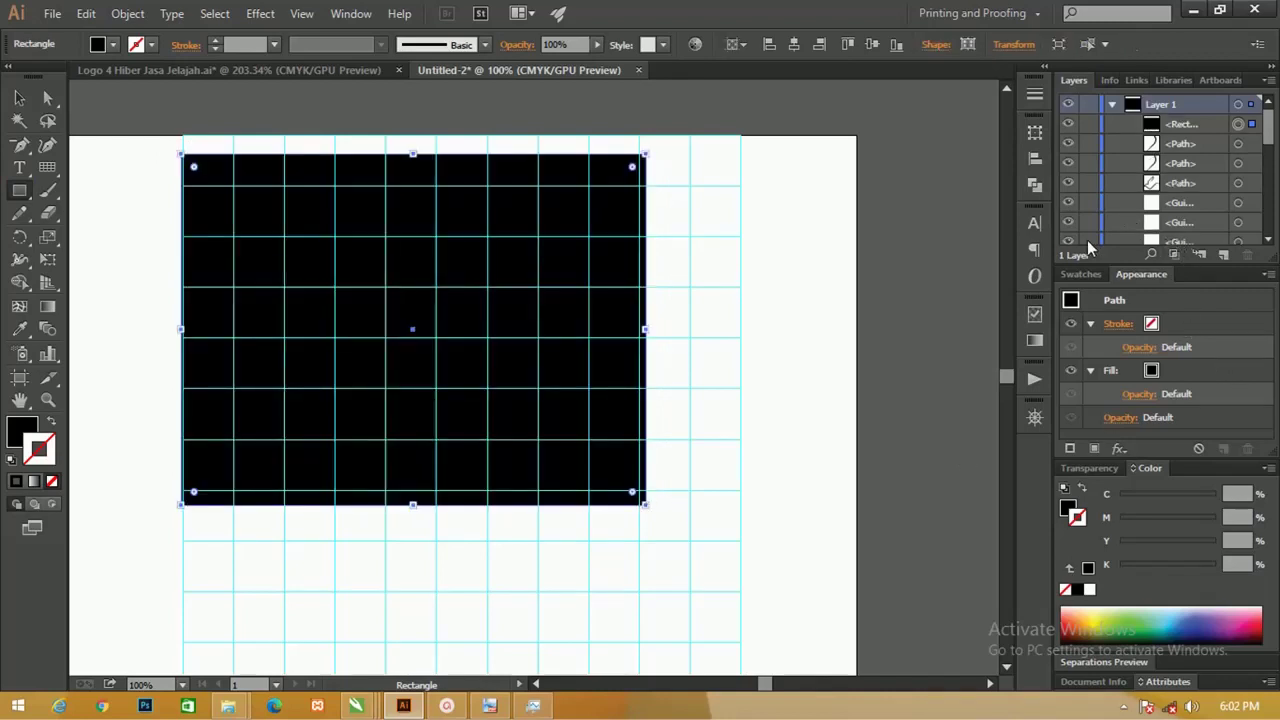
click(1082, 274)
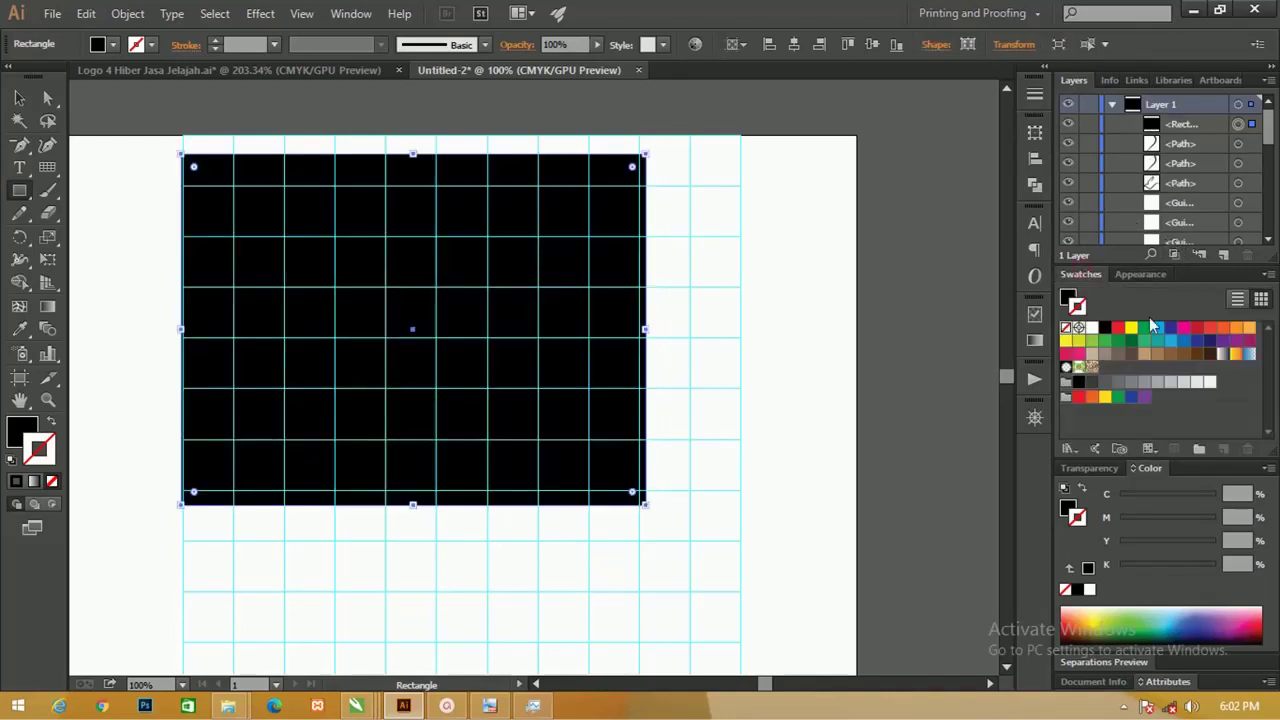
click(1238, 332)
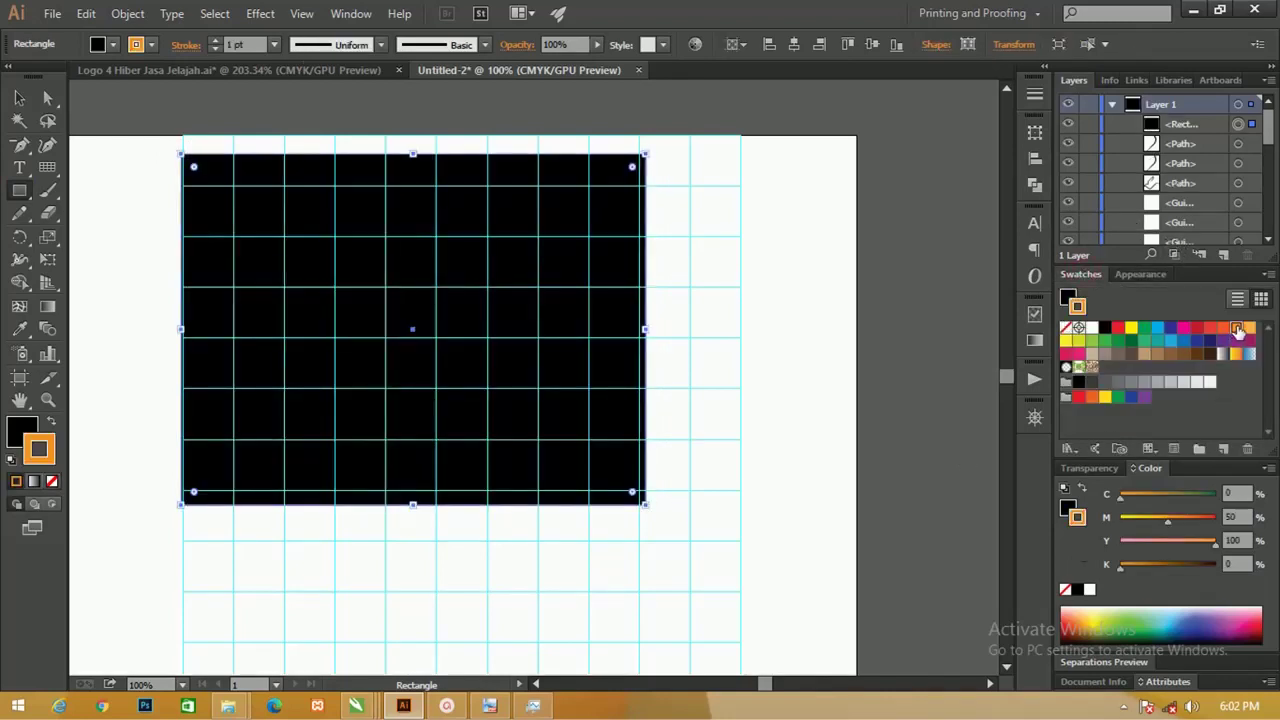
click(51, 422)
click(53, 482)
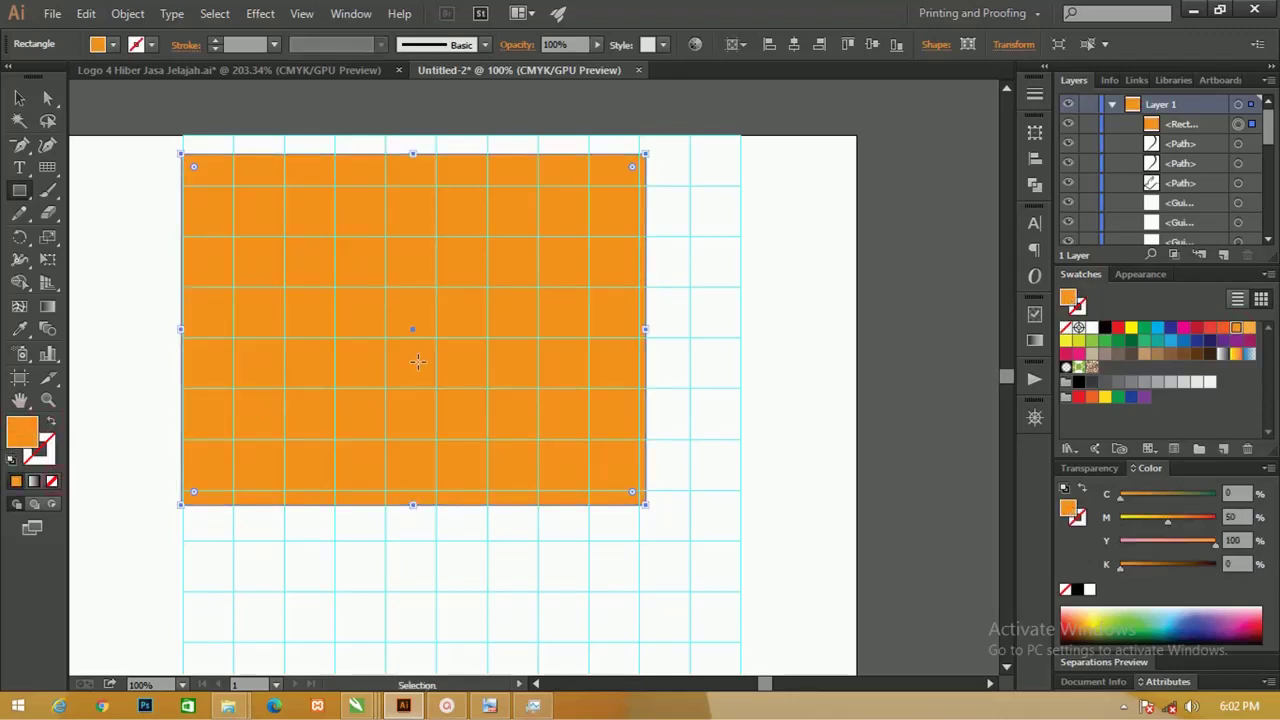
key(ctrl+shift+bracketleft)
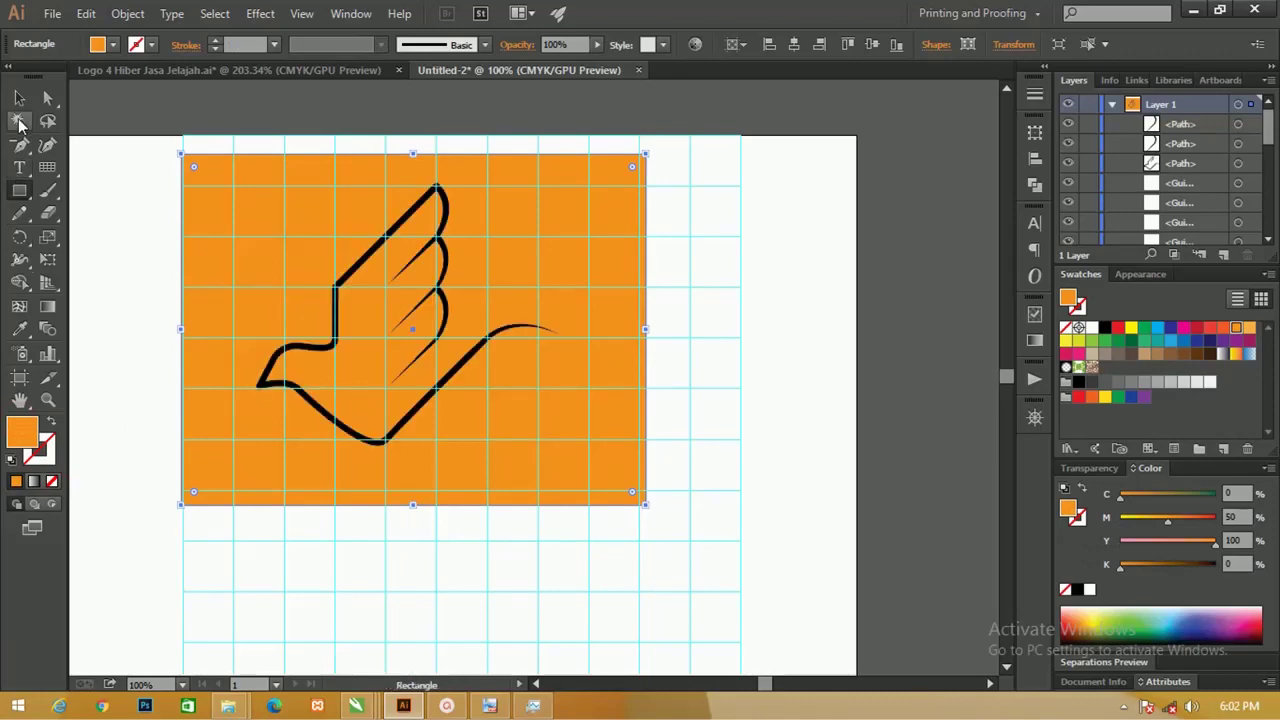
click(19, 98)
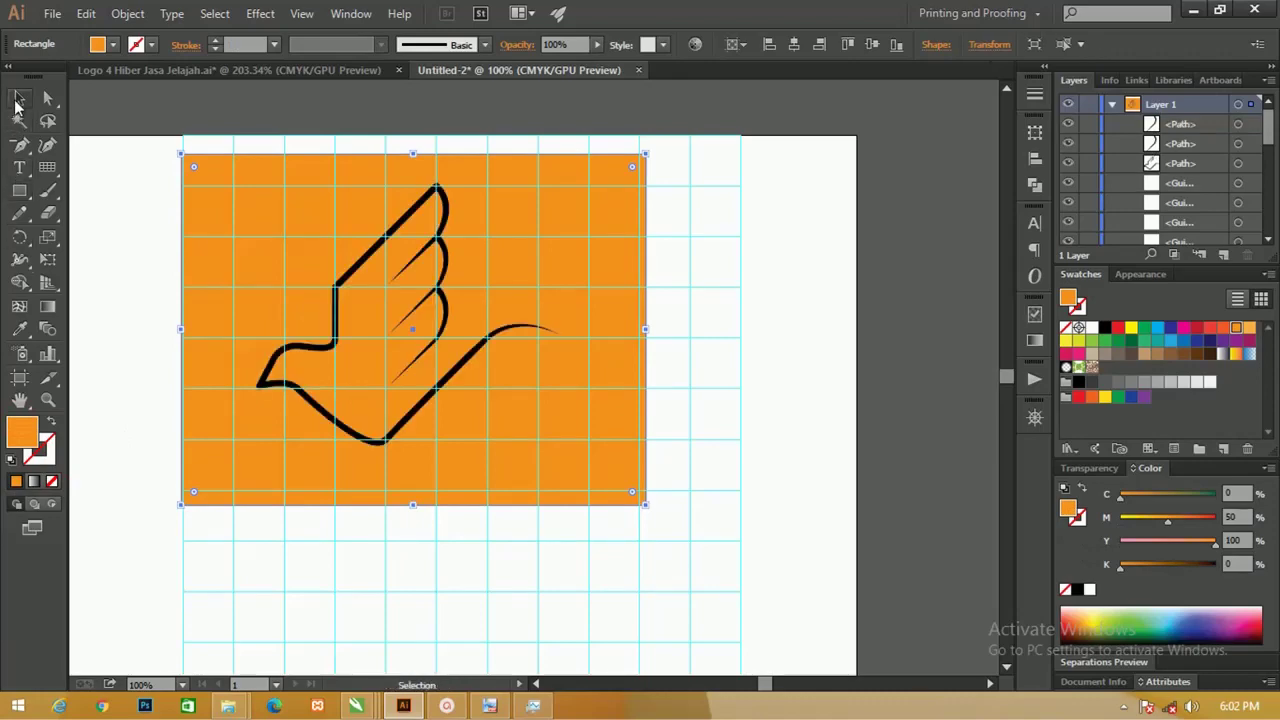
Toggle the grid on and off, then choose View > Guides > Hide Guides.
click(292, 14)
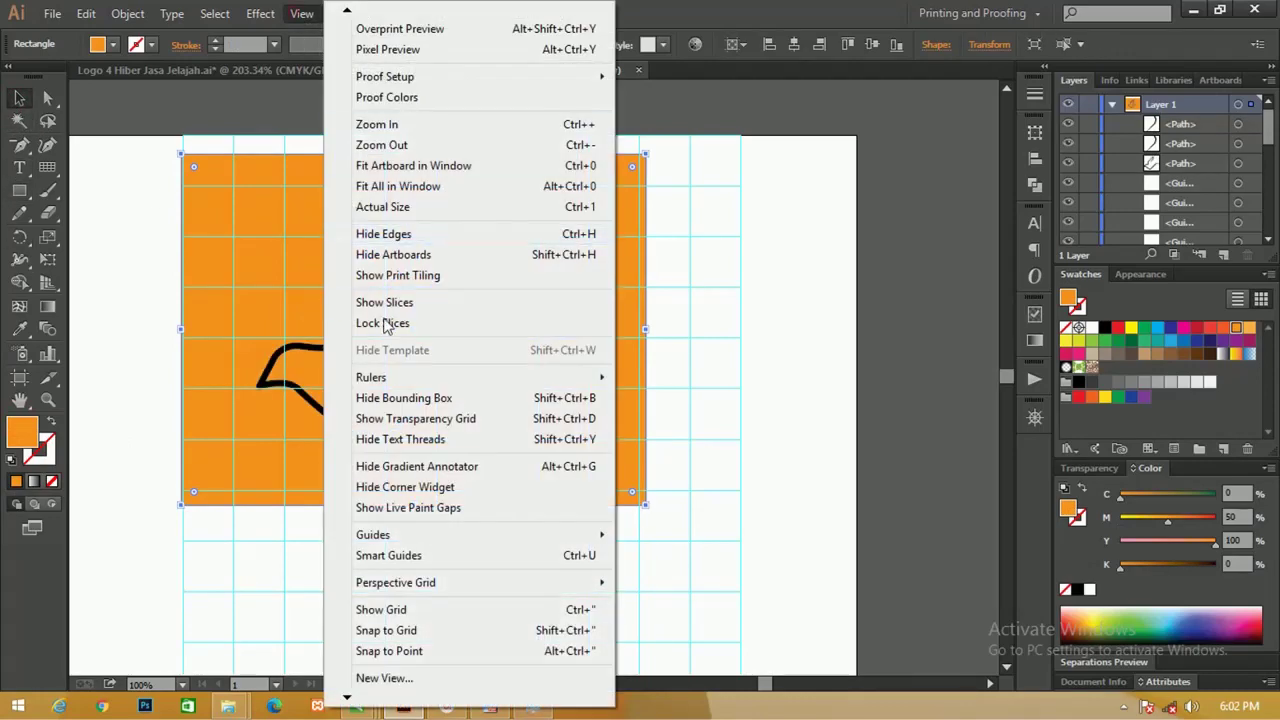
click(507, 609)
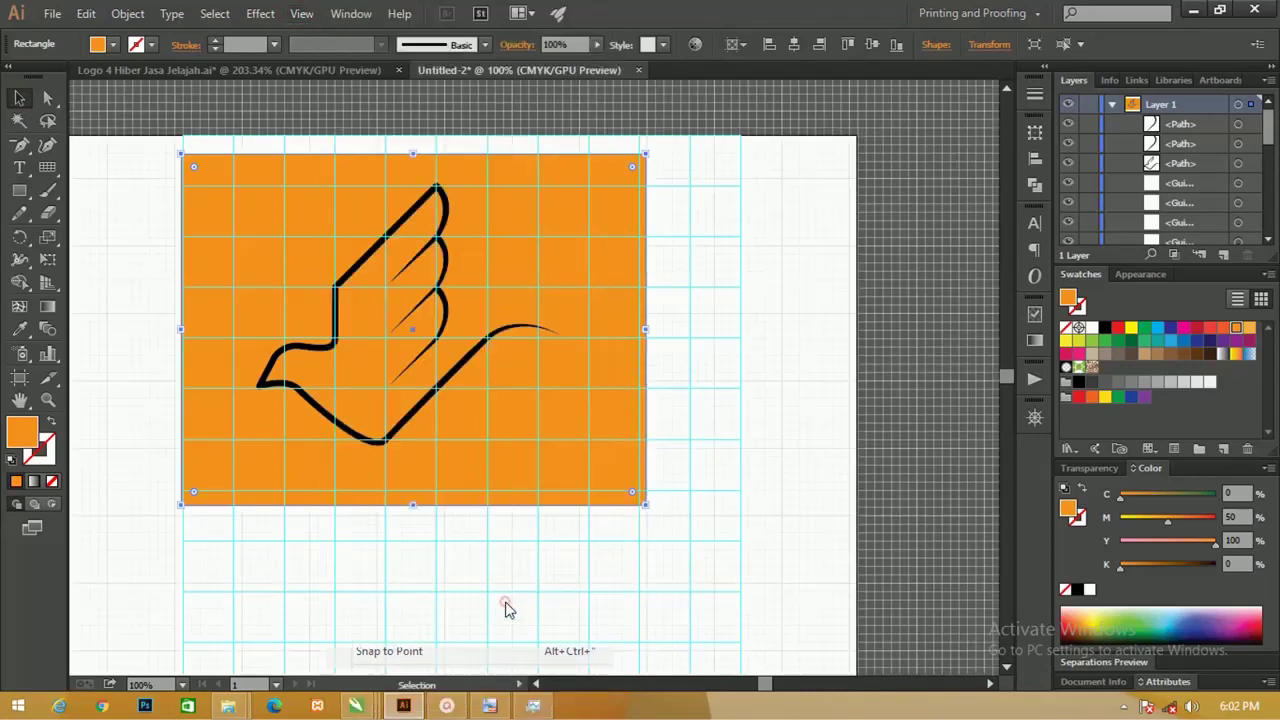
click(292, 14)
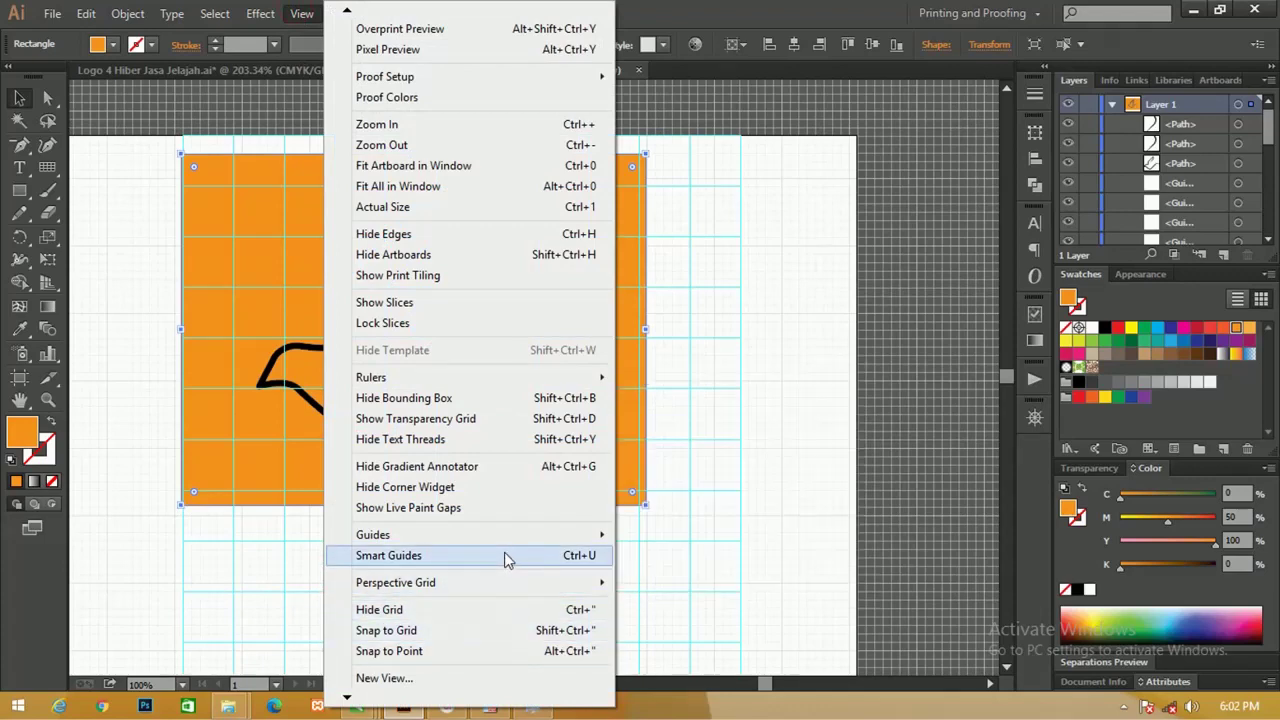
click(520, 609)
click(305, 16)
mouse_move(373, 535)
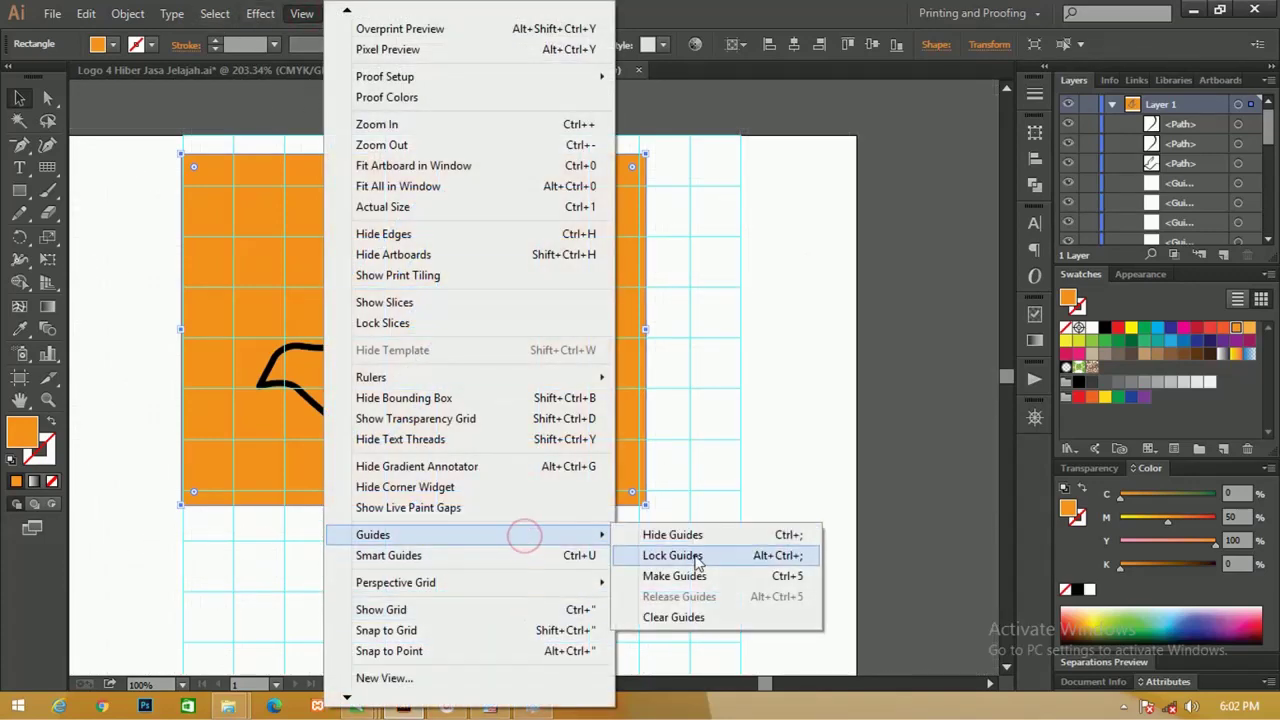
click(689, 540)
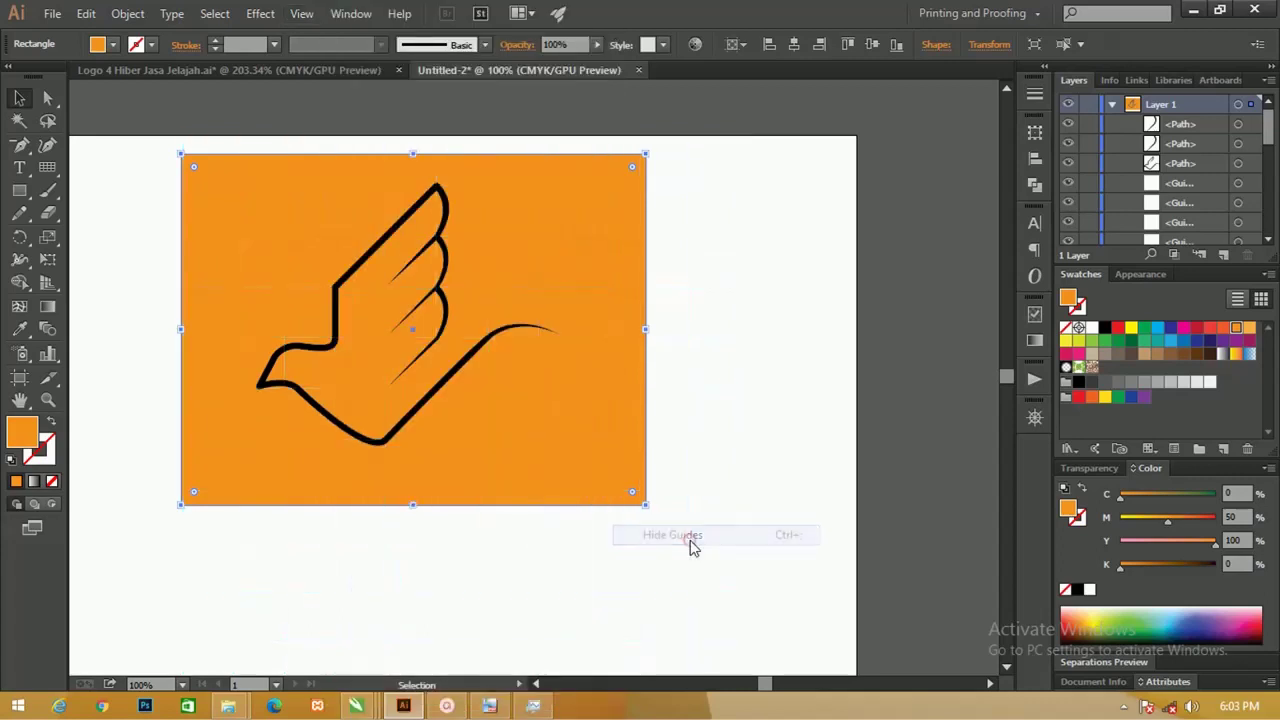
click(20, 100)
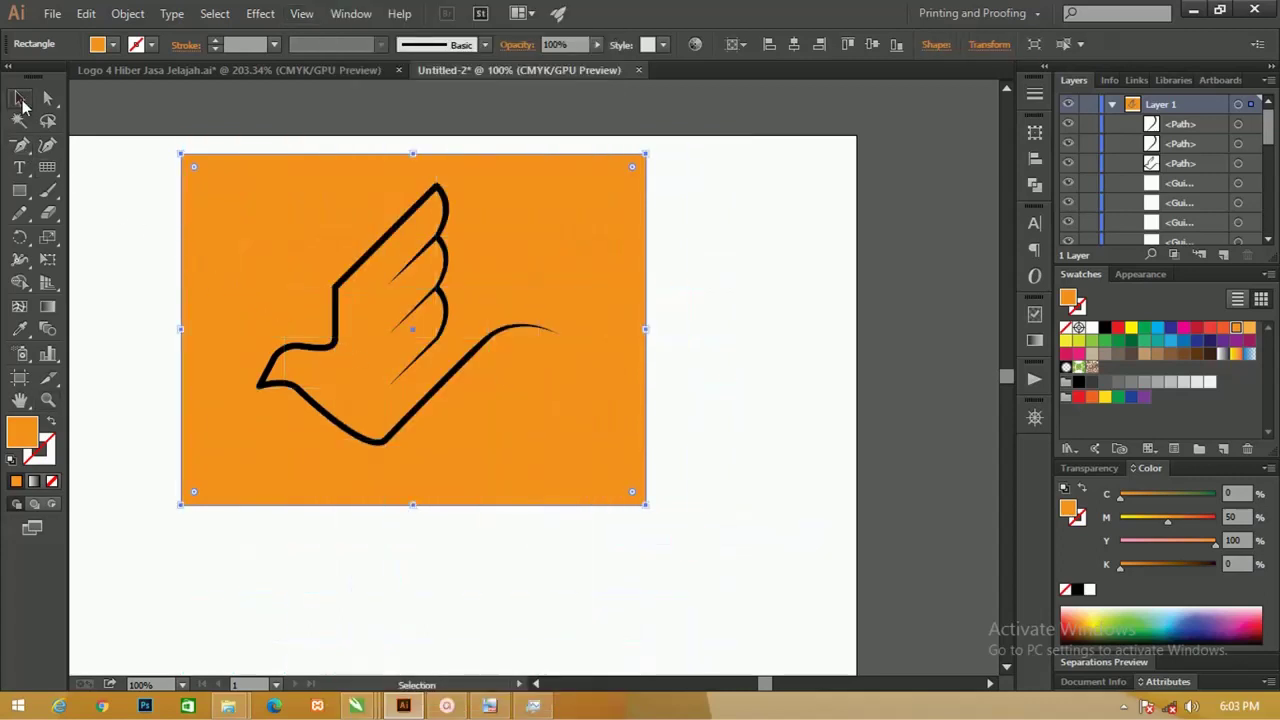
Select the bird alone, scale it down, and move it toward the rectangle's upper centre.
click(710, 337)
drag(746, 449, 360, 258)
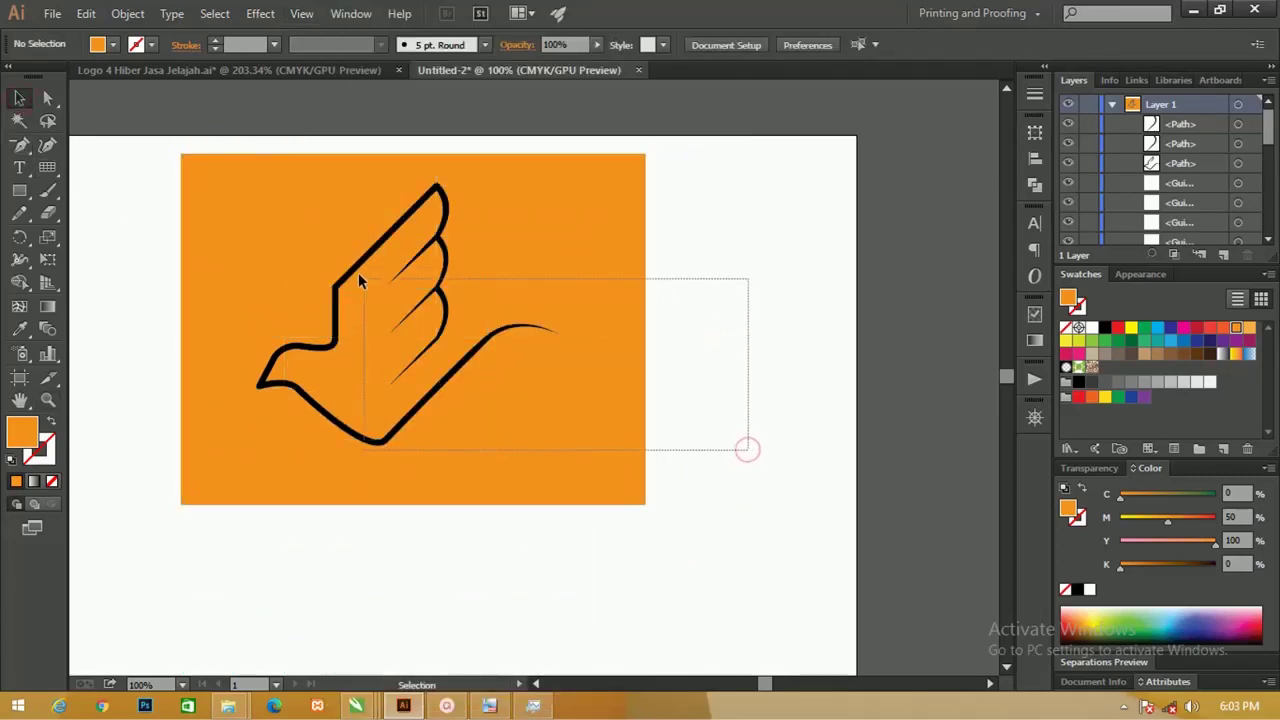
shift+click(494, 251)
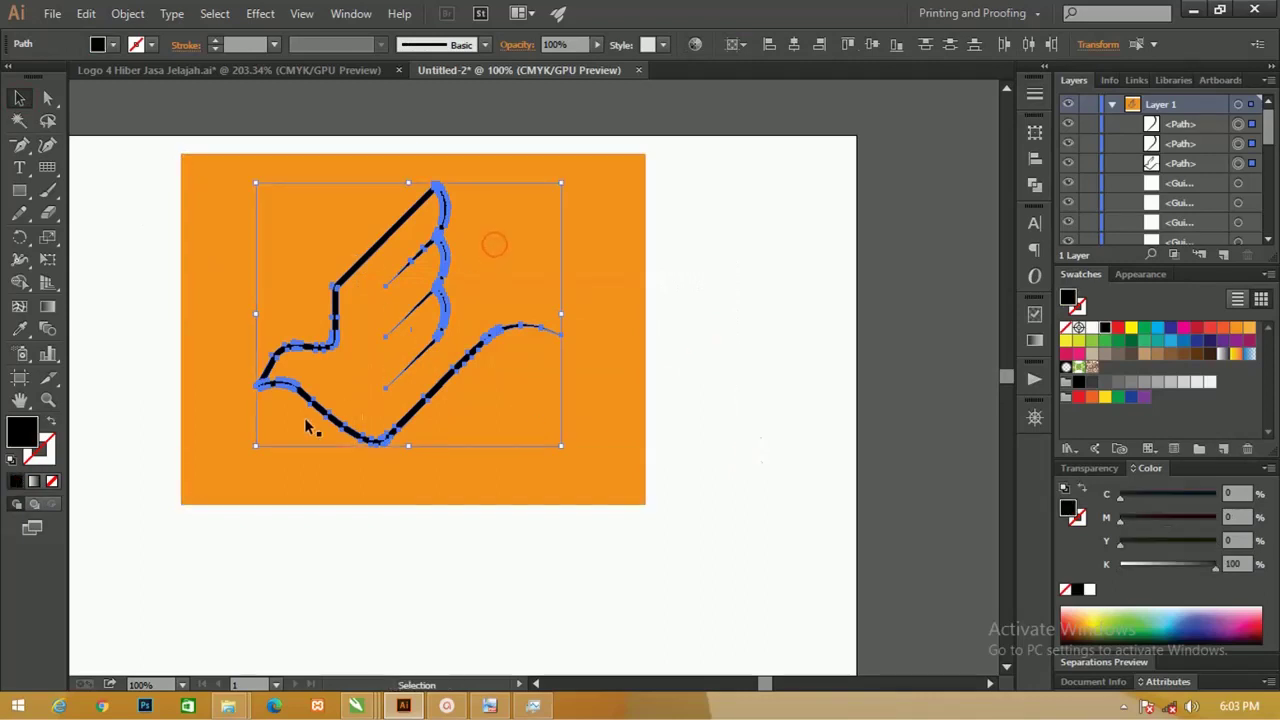
drag(256, 447, 397, 302)
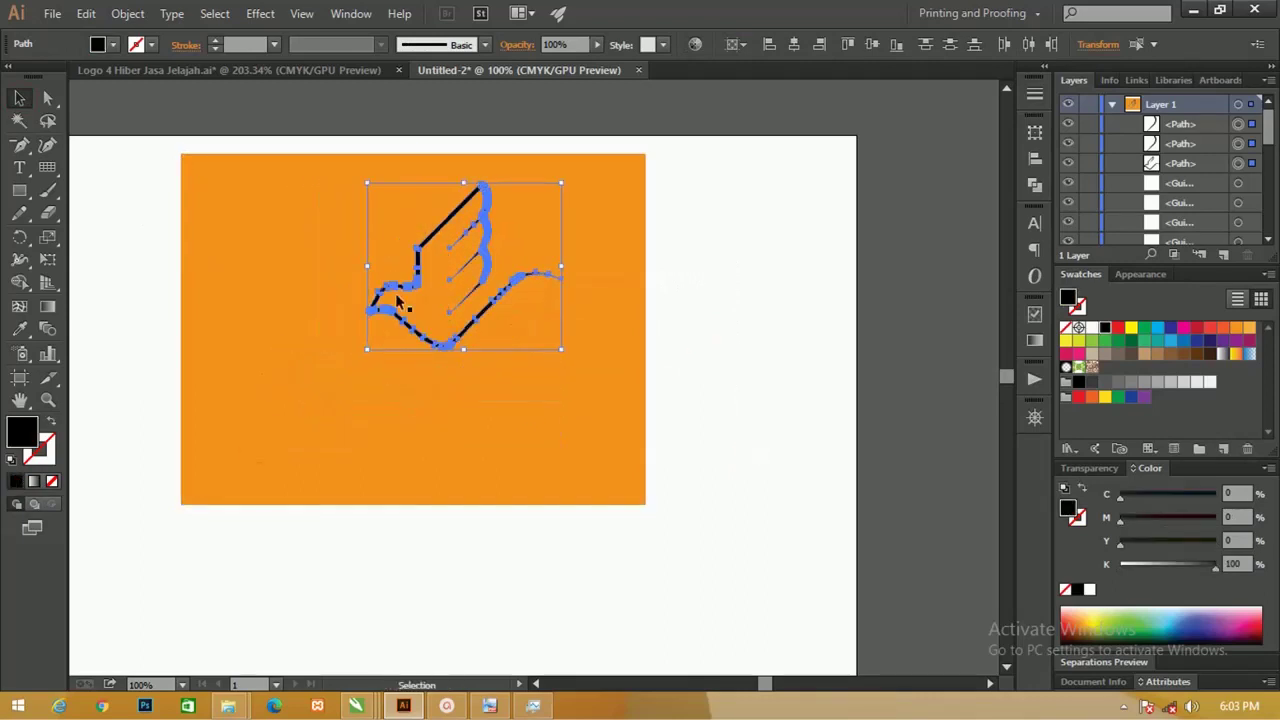
drag(424, 253, 394, 283)
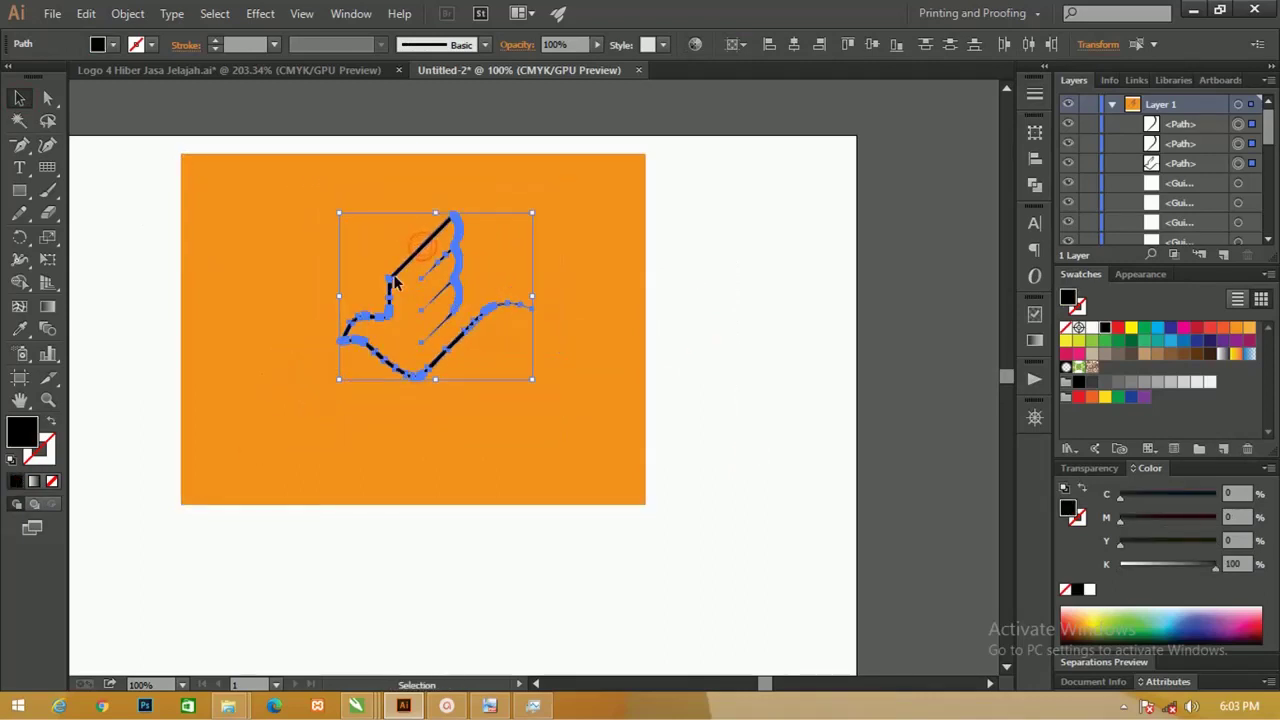
key(t)
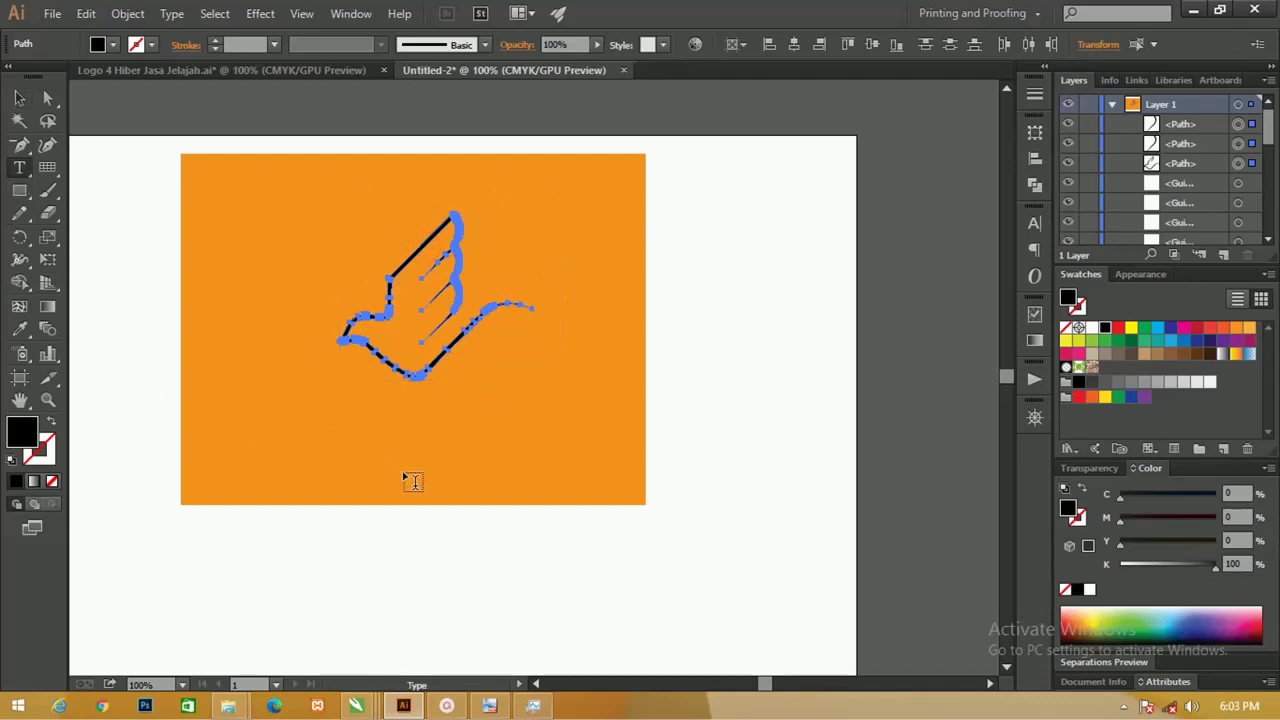
Paste the 'Hi-Ber' wordmark below the bird and centre it.
click(392, 443)
text(Hi-Ber)
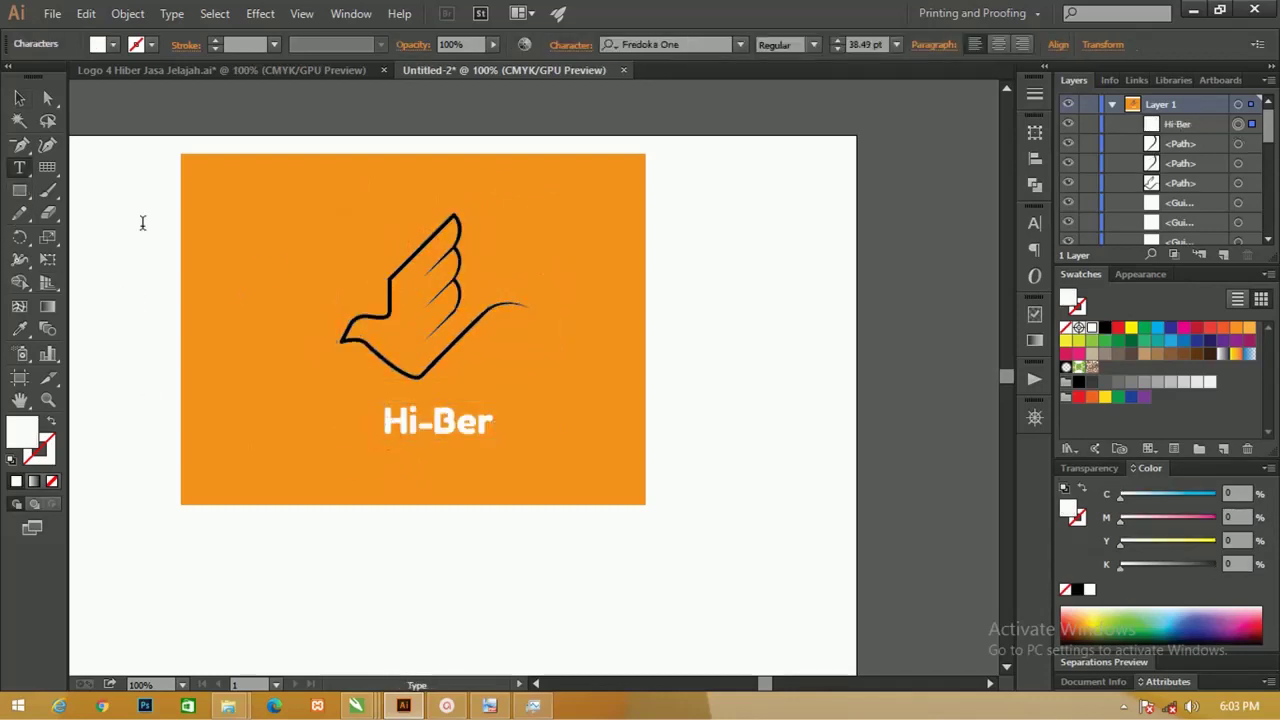
click(19, 97)
drag(446, 431, 427, 408)
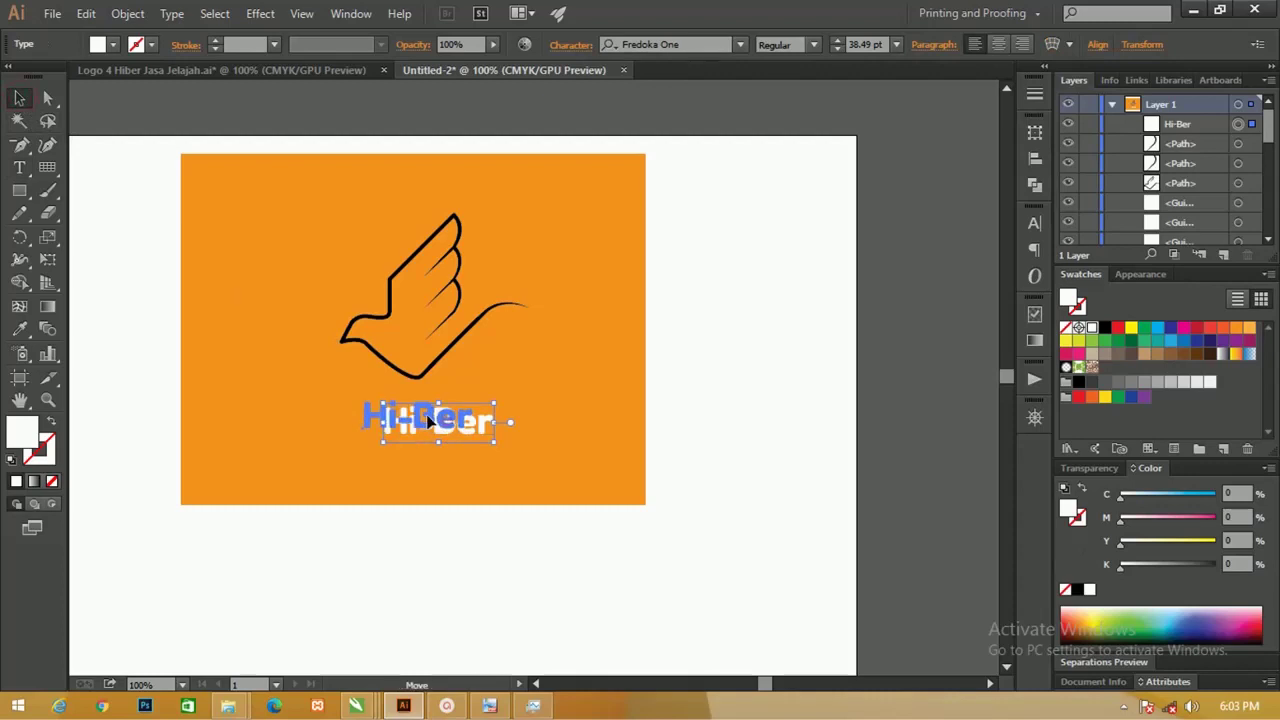
Paste the tagline 'Jasa Jelajah Kita Bersama' beneath Hi-Ber and scale it down to about 6.78 pt.
key(ctrl+shift+a)
key(t)
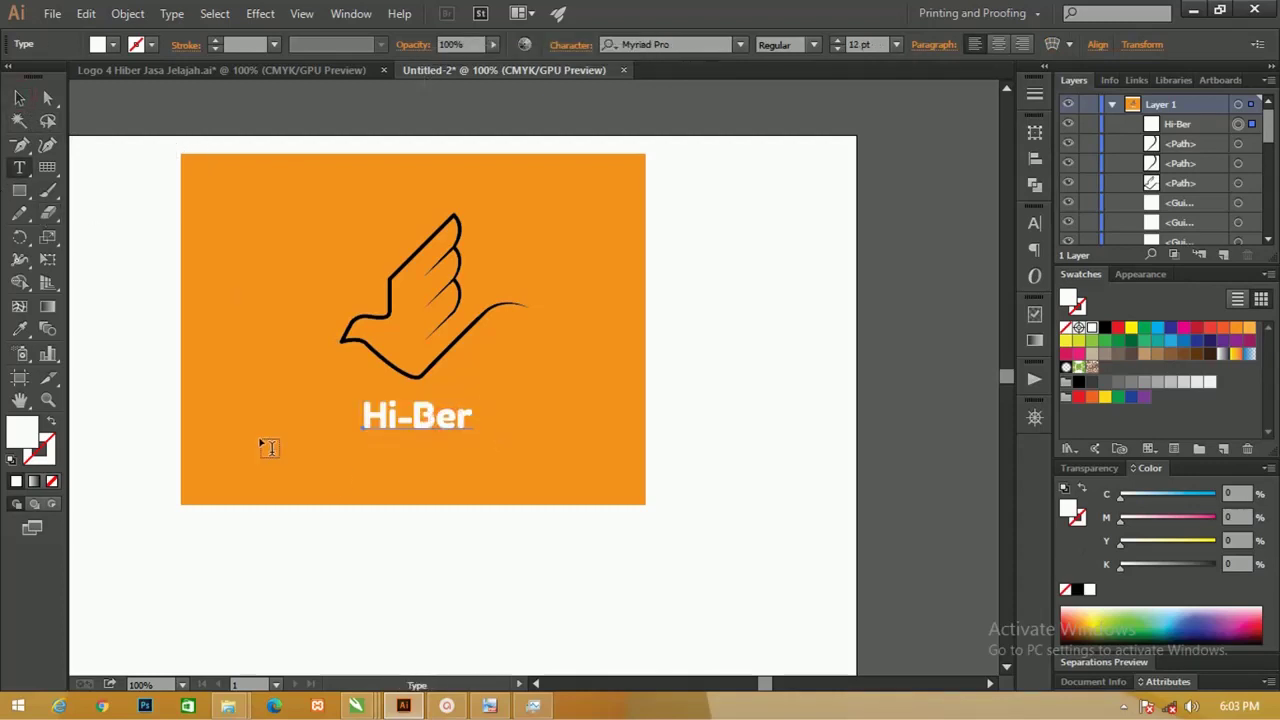
click(340, 468)
text(Jasa Jelajah Kita Bersama)
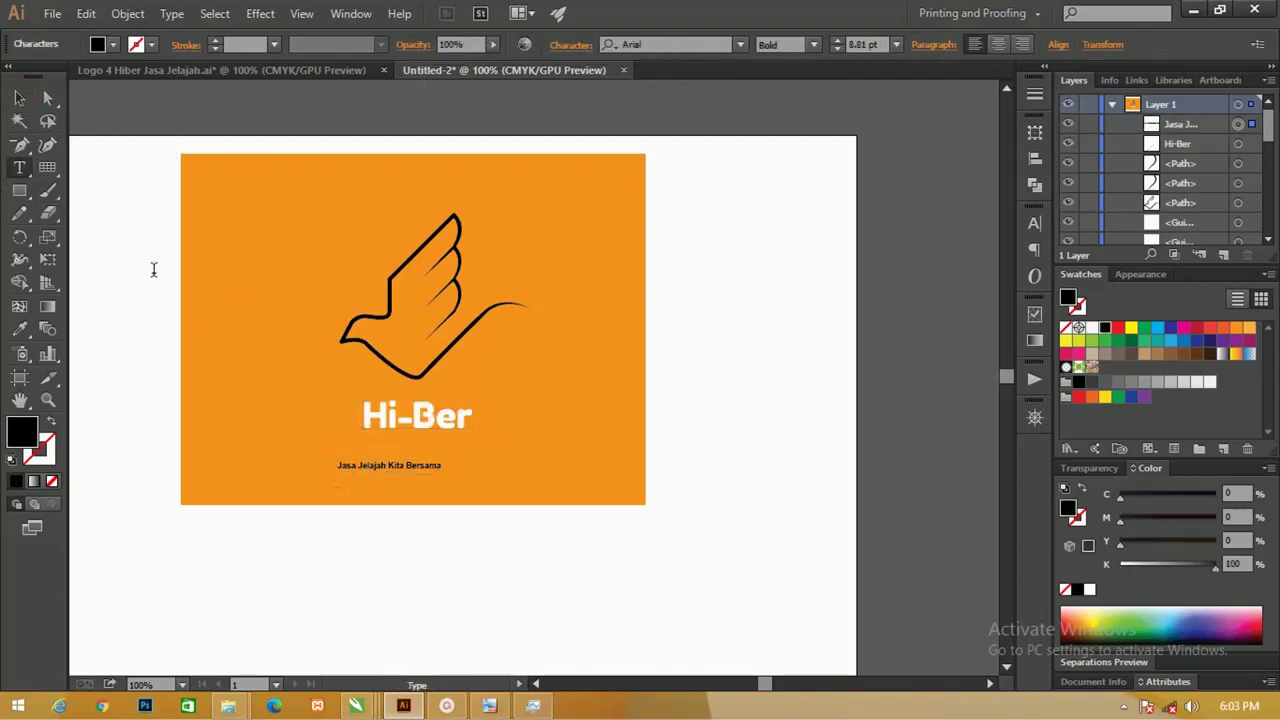
key(Escape)
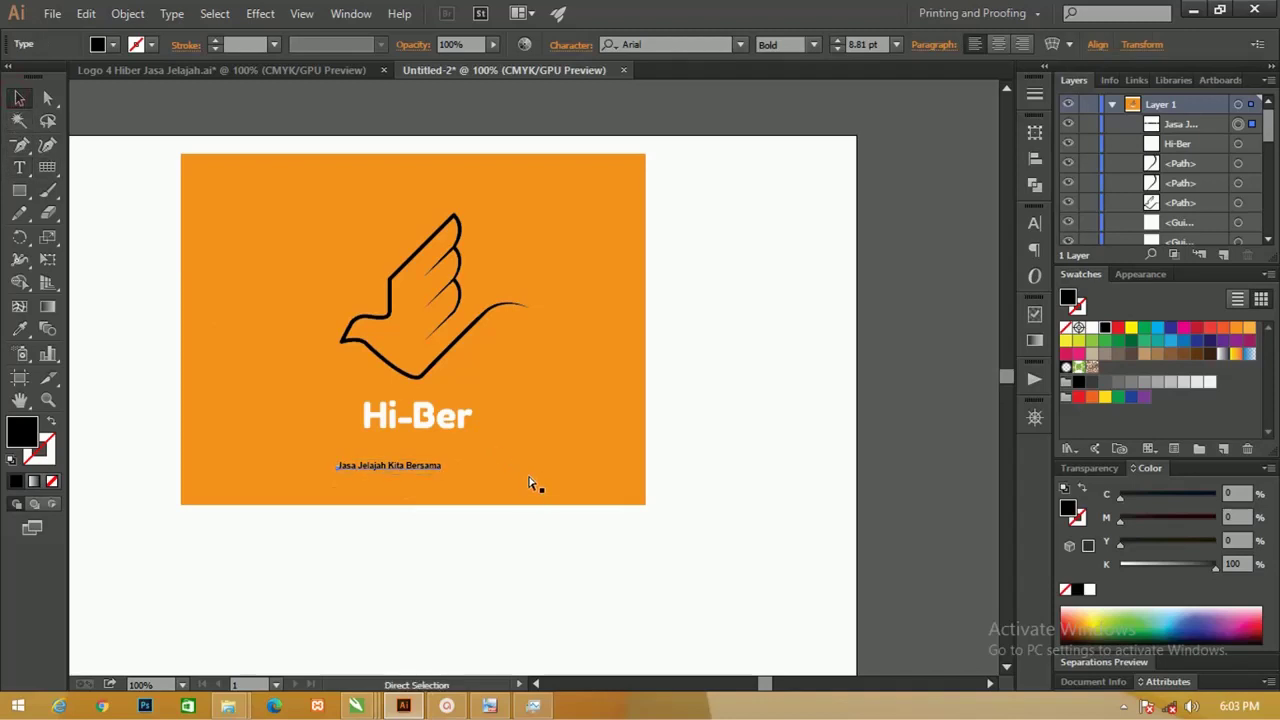
key(ctrl+equal)
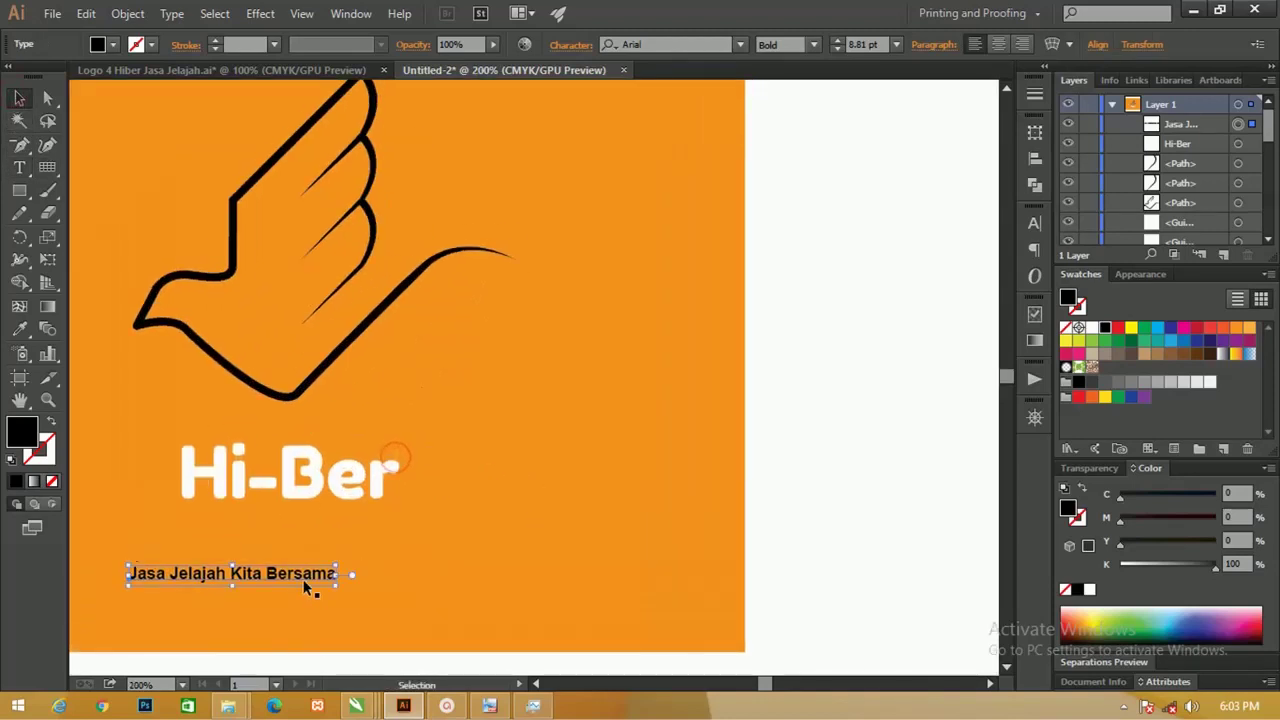
drag(303, 580, 346, 528)
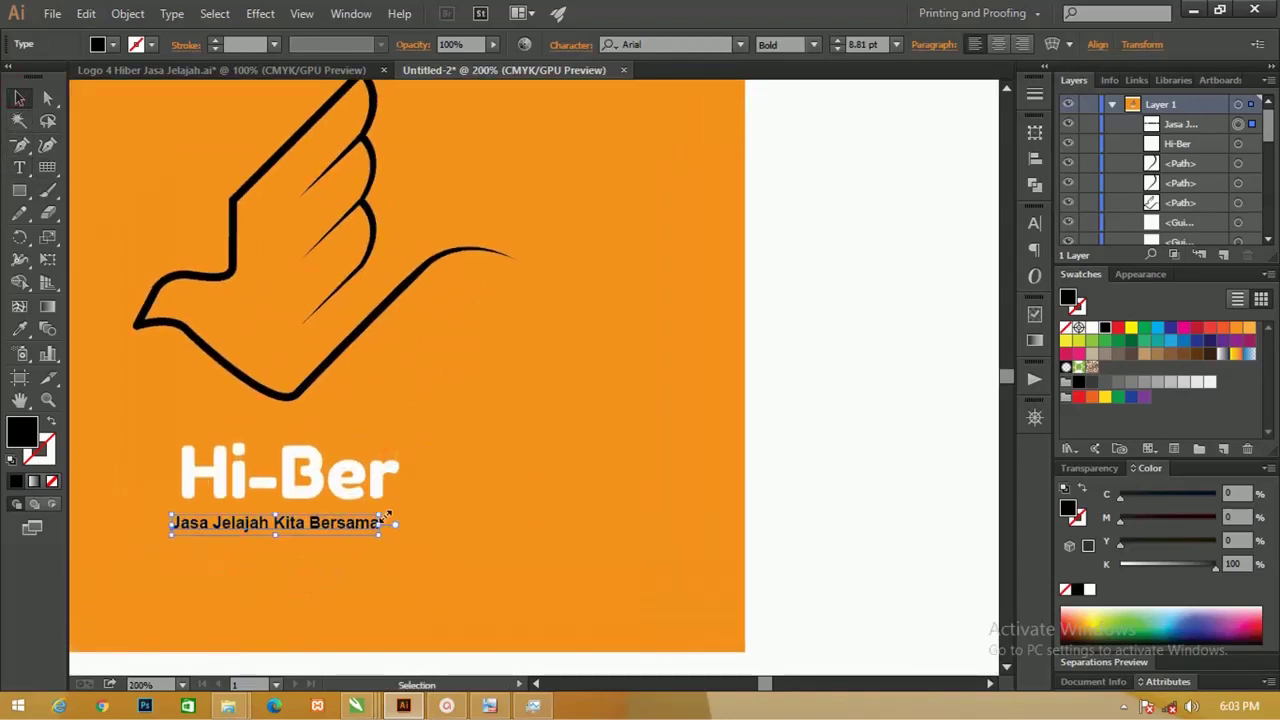
mouse_move(383, 515)
mouse_down()
mouse_move(333, 530)
mouse_move(353, 520)
mouse_up()
Centre the tagline horizontally under the Hi-Ber title and group the two.
shift+click(312, 487)
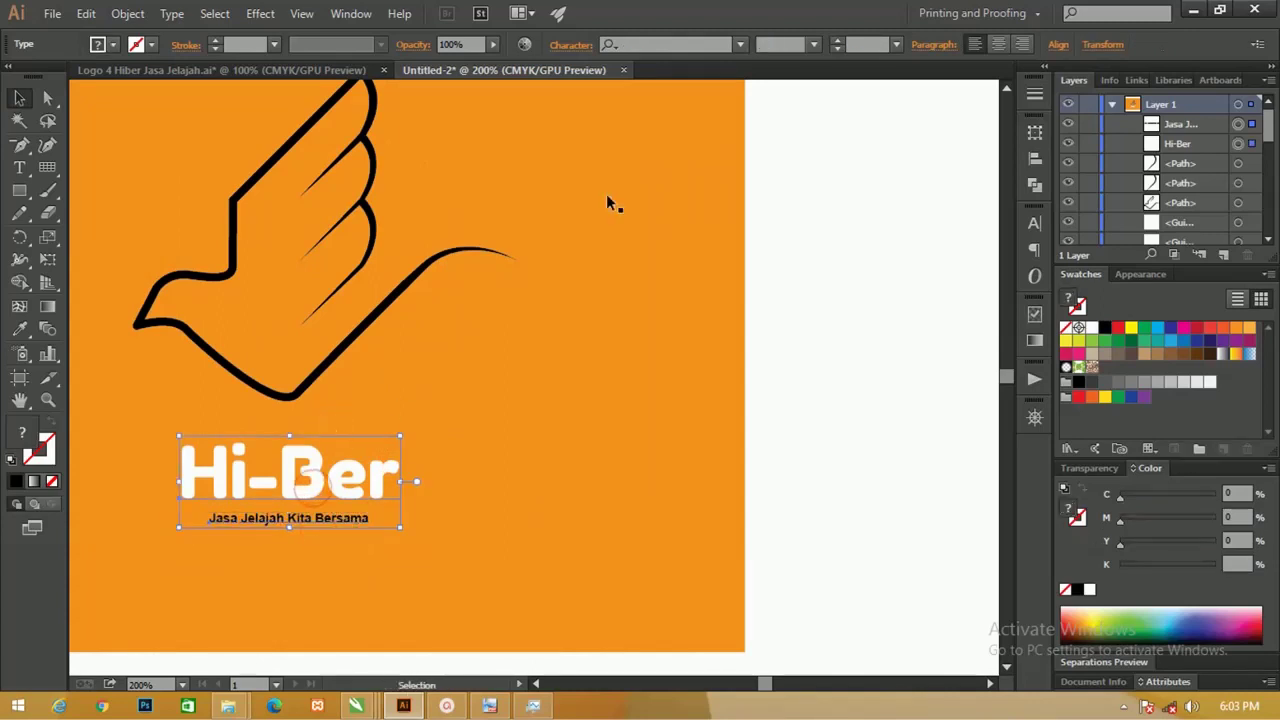
click(1035, 160)
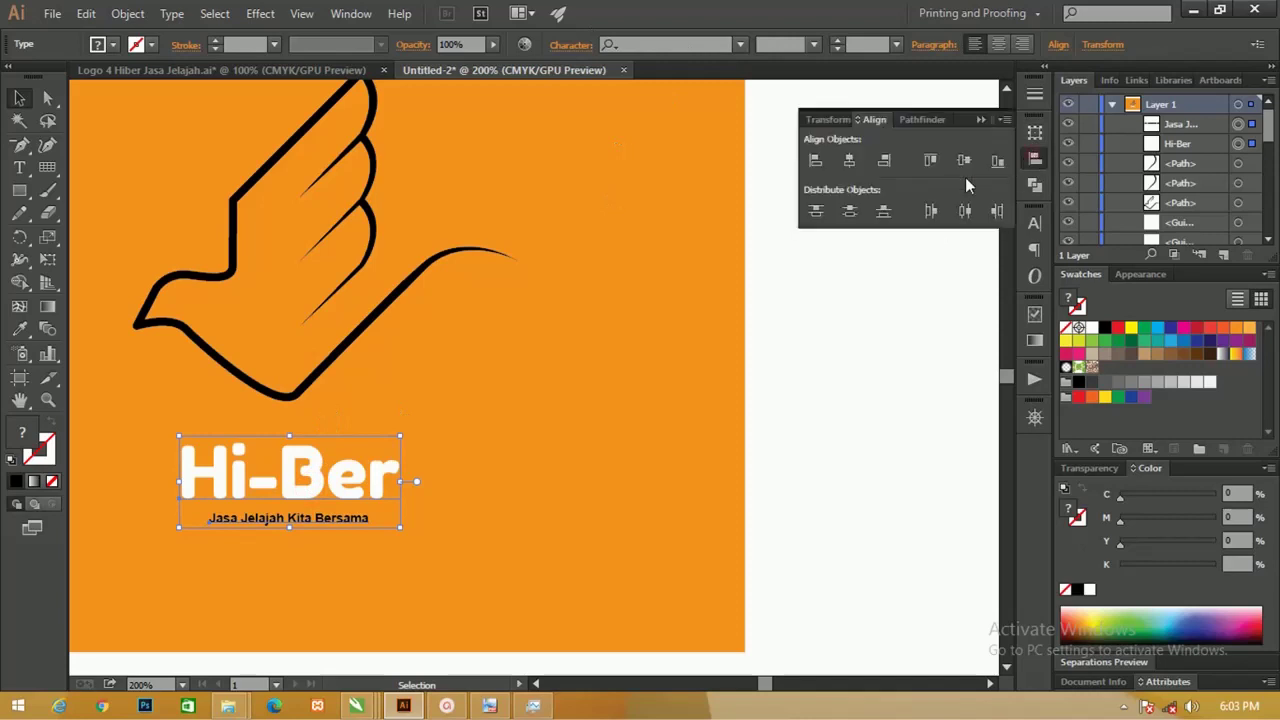
click(856, 162)
key(ctrl+g)
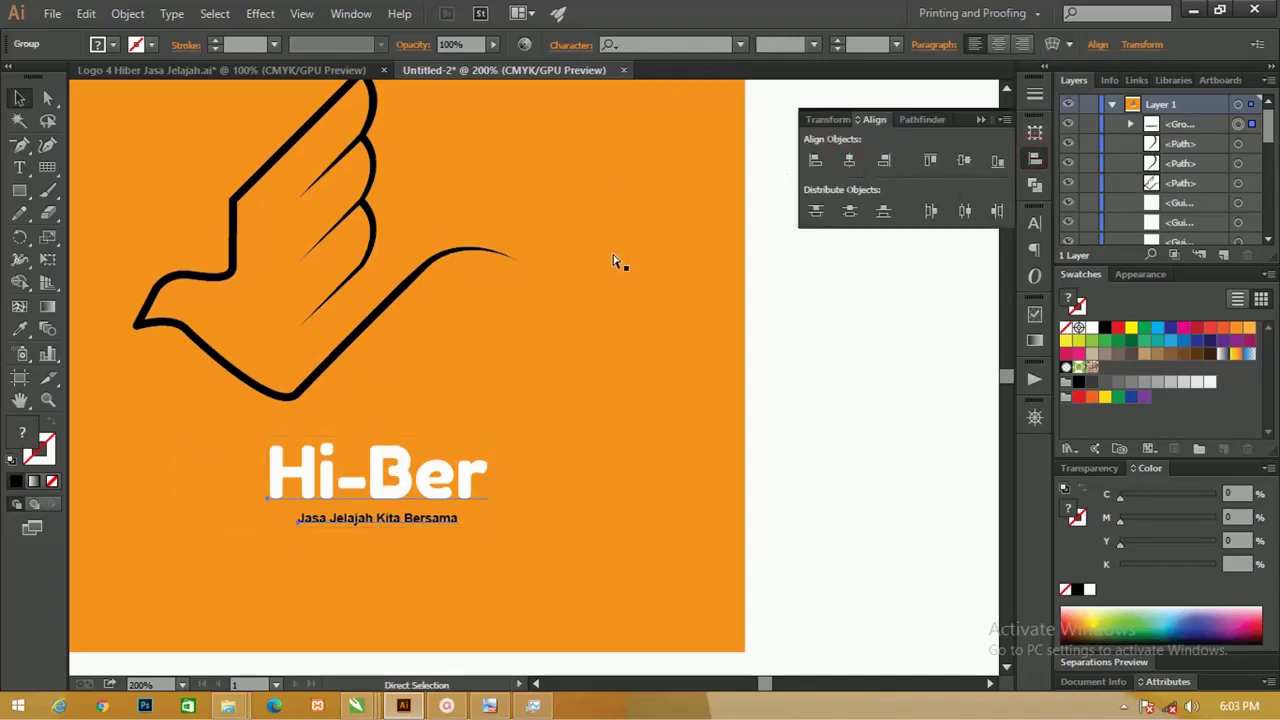
Combine the bird outline's paths into a single compound path.
click(405, 293)
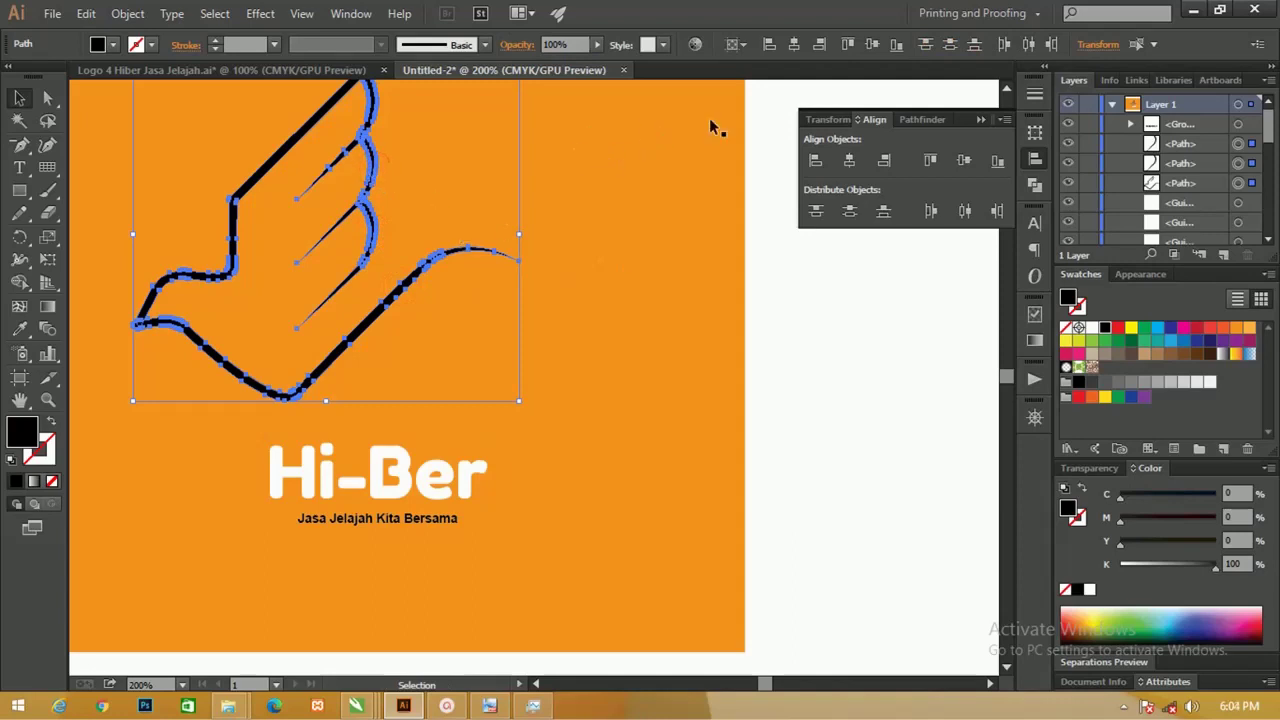
right_click(323, 113)
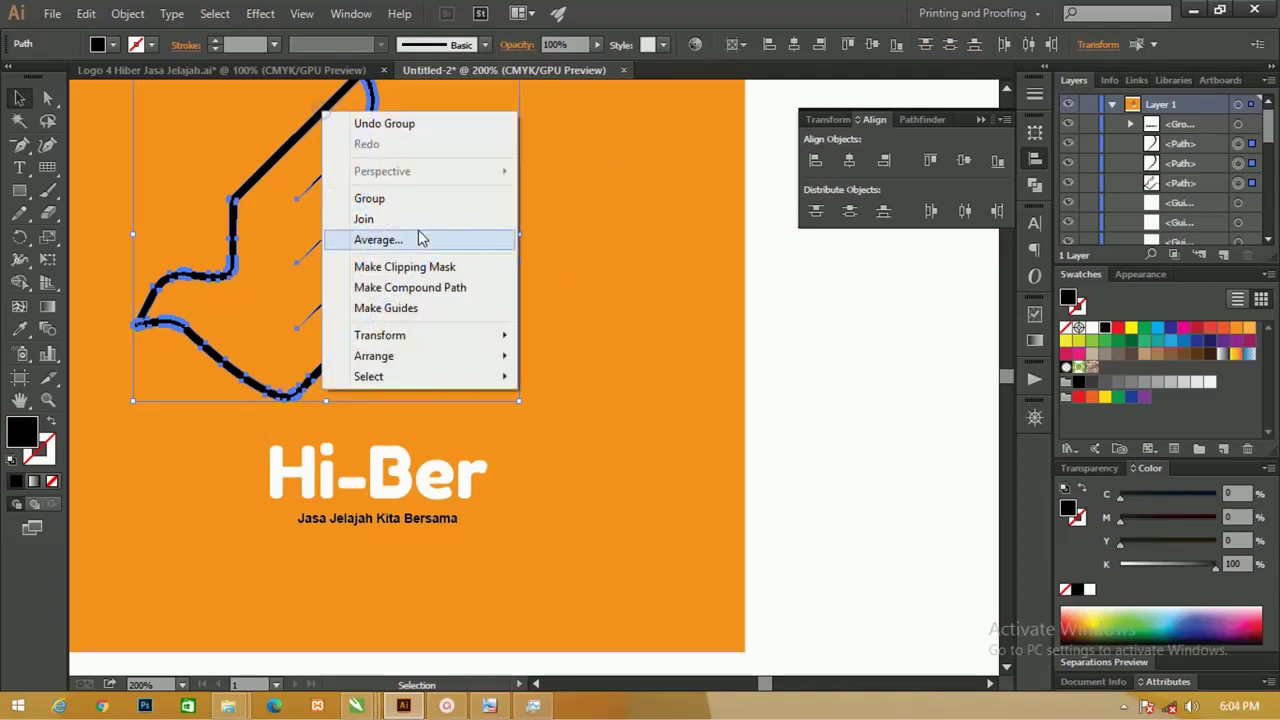
click(436, 288)
Centre the bird horizontally over the Hi-Ber text.
key(ctrl+1)
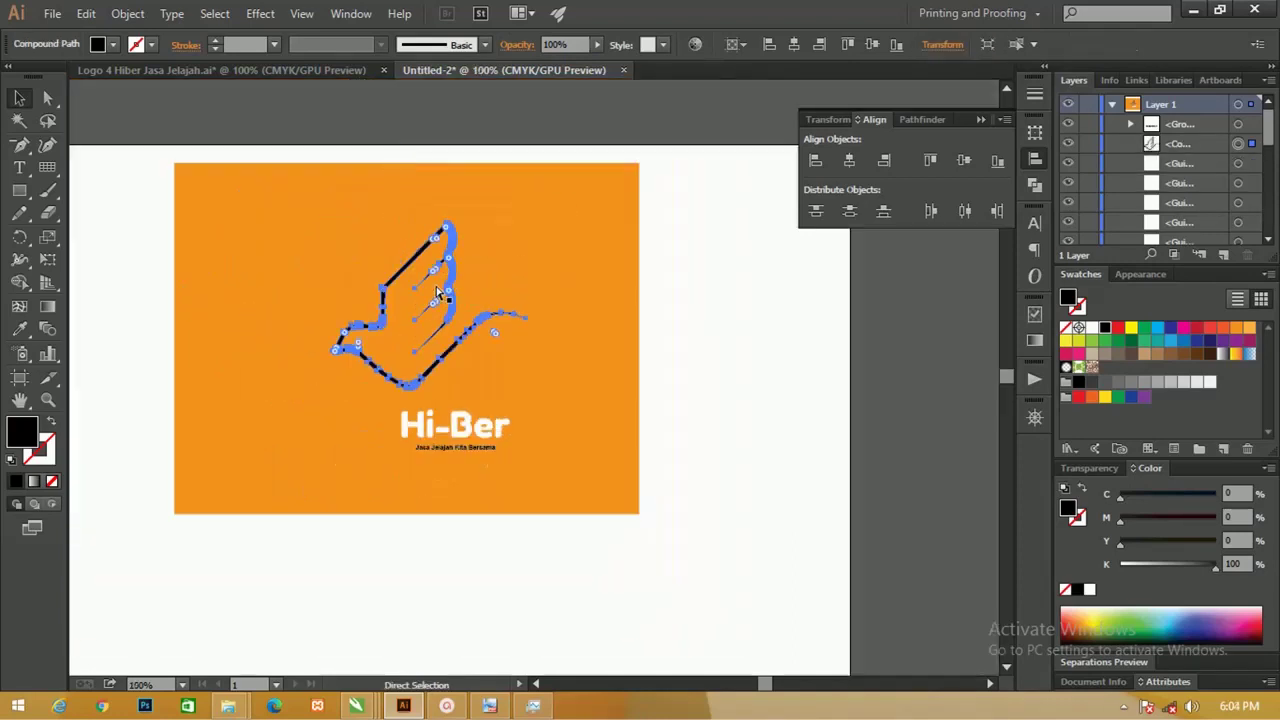
shift+click(427, 440)
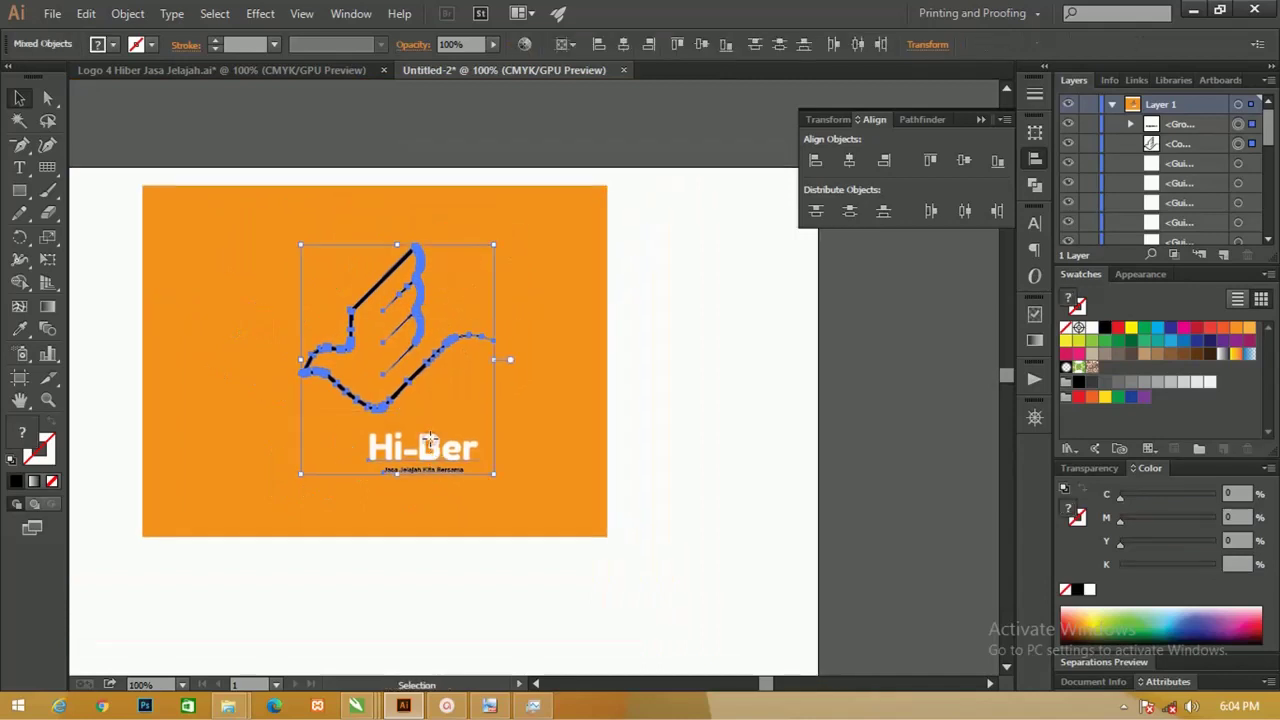
click(848, 161)
click(714, 284)
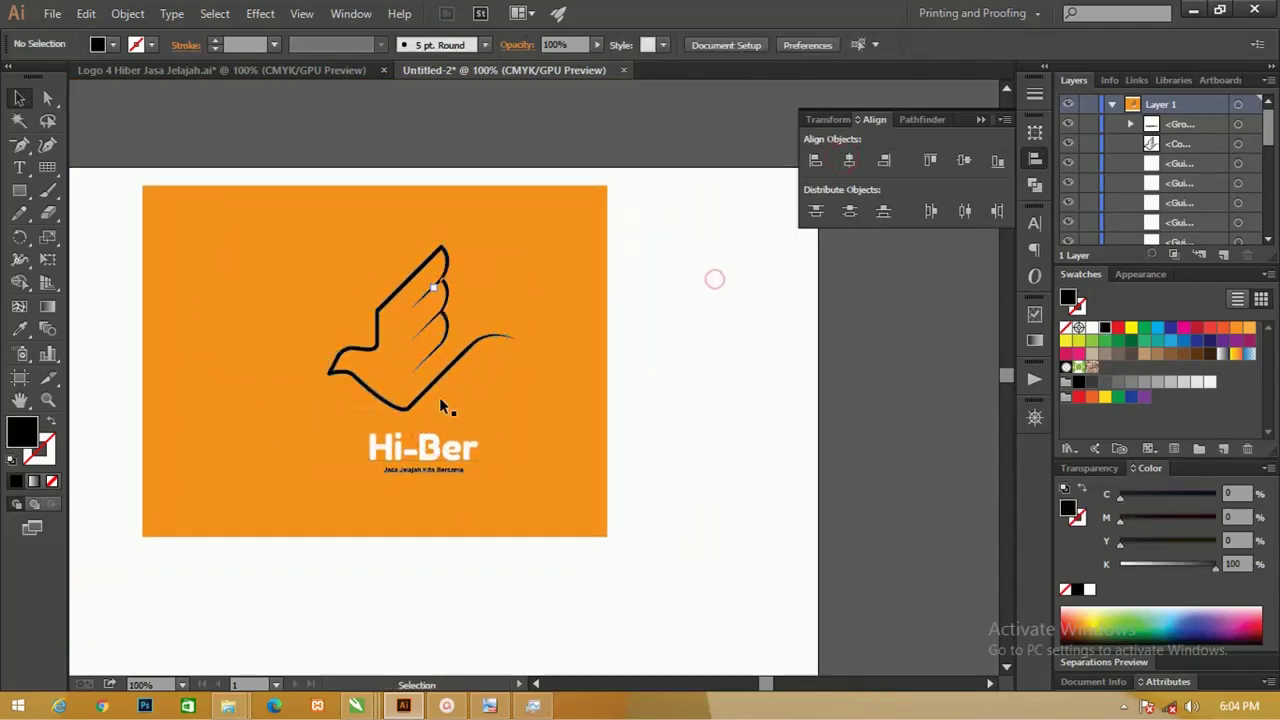
Scale the Hi-Ber text group up and the bird down.
click(434, 444)
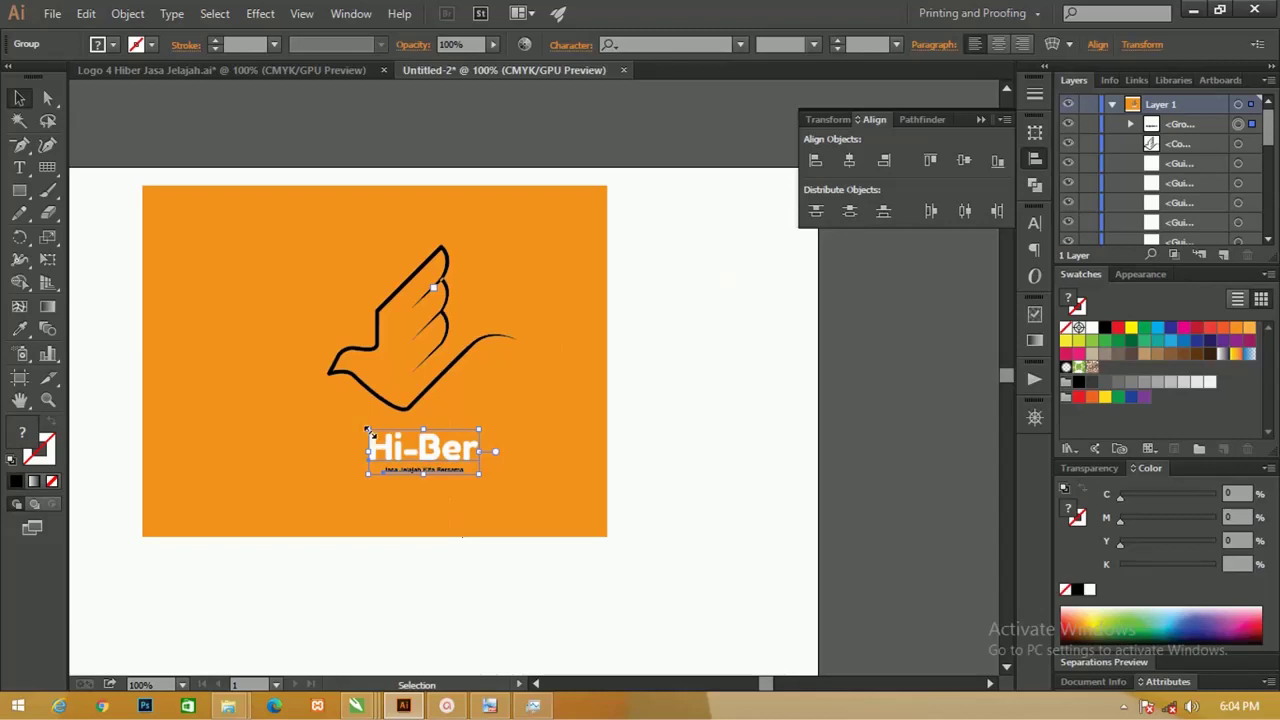
drag(368, 430, 314, 407)
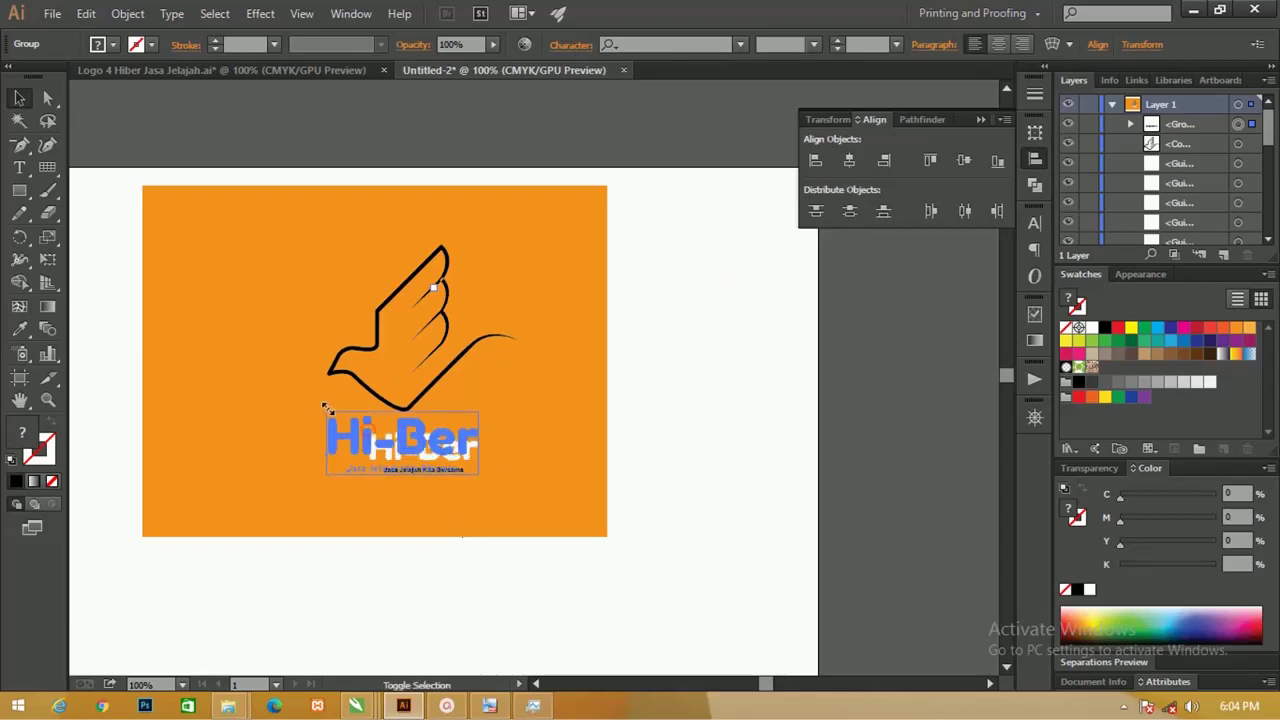
click(472, 370)
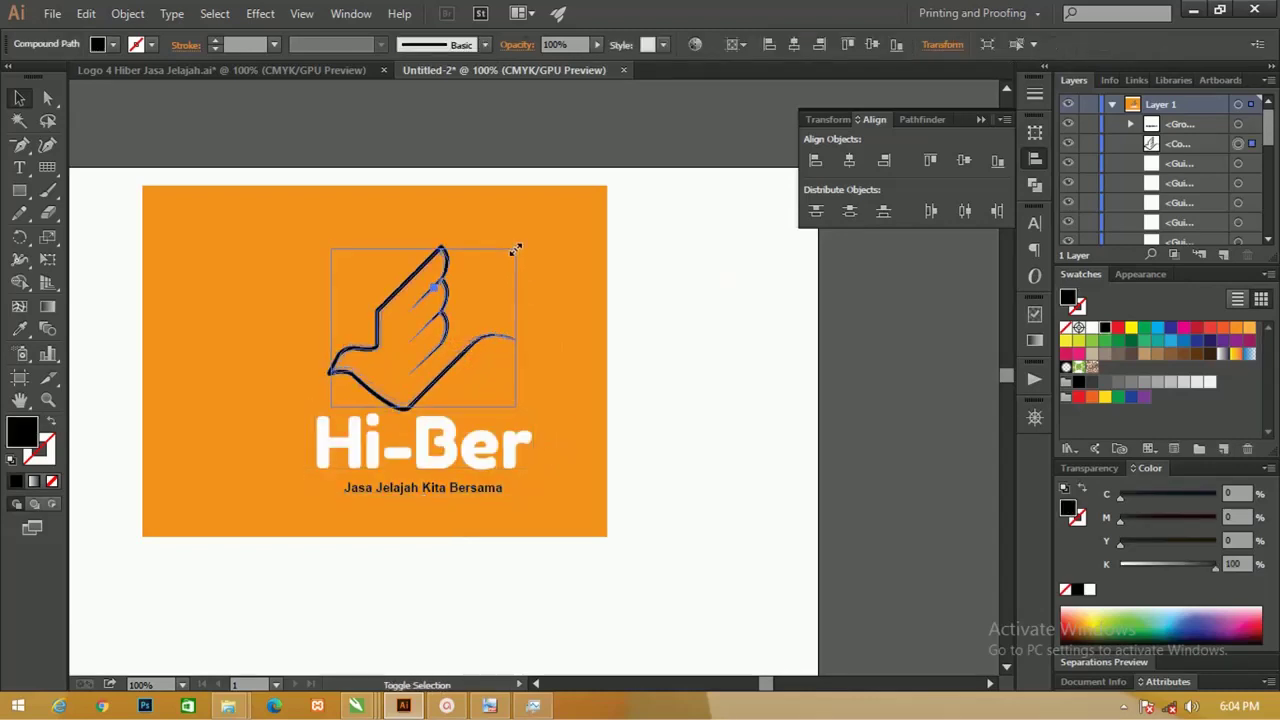
drag(520, 245, 503, 263)
click(710, 357)
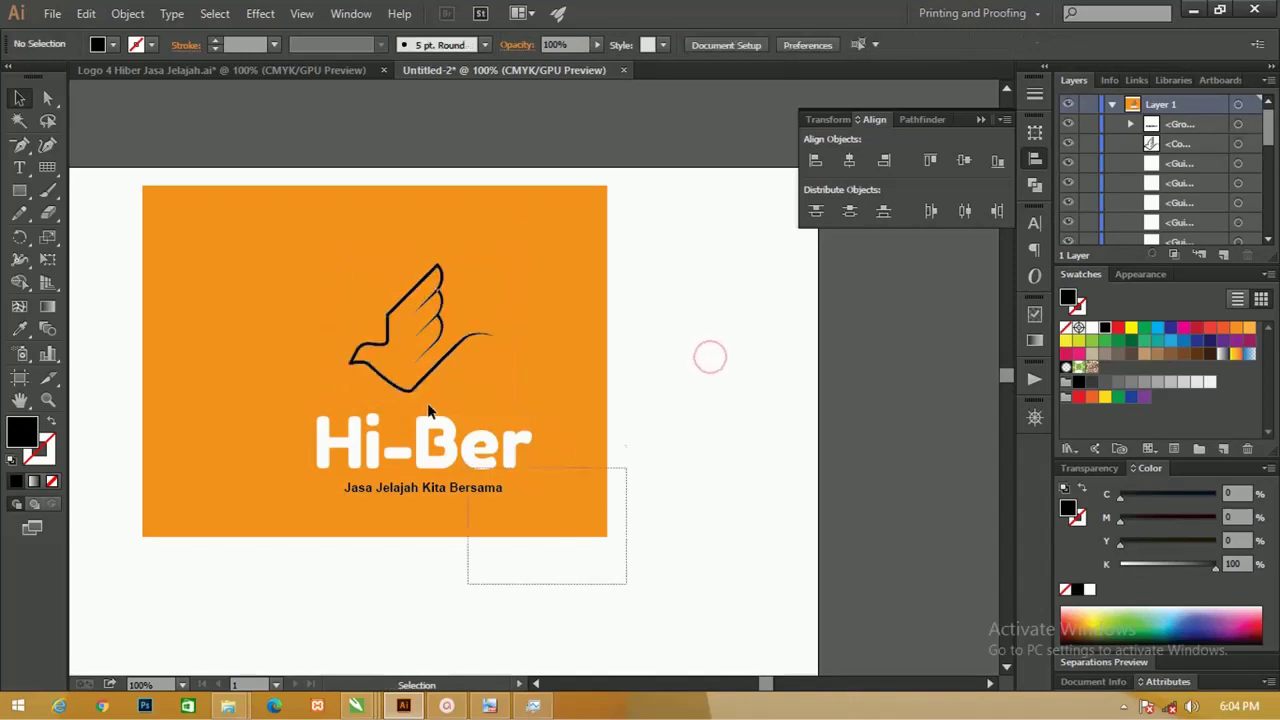
Horizontally centre all artwork on the orange background, then zoom in on bird and wordmark.
drag(624, 585, 373, 252)
click(848, 161)
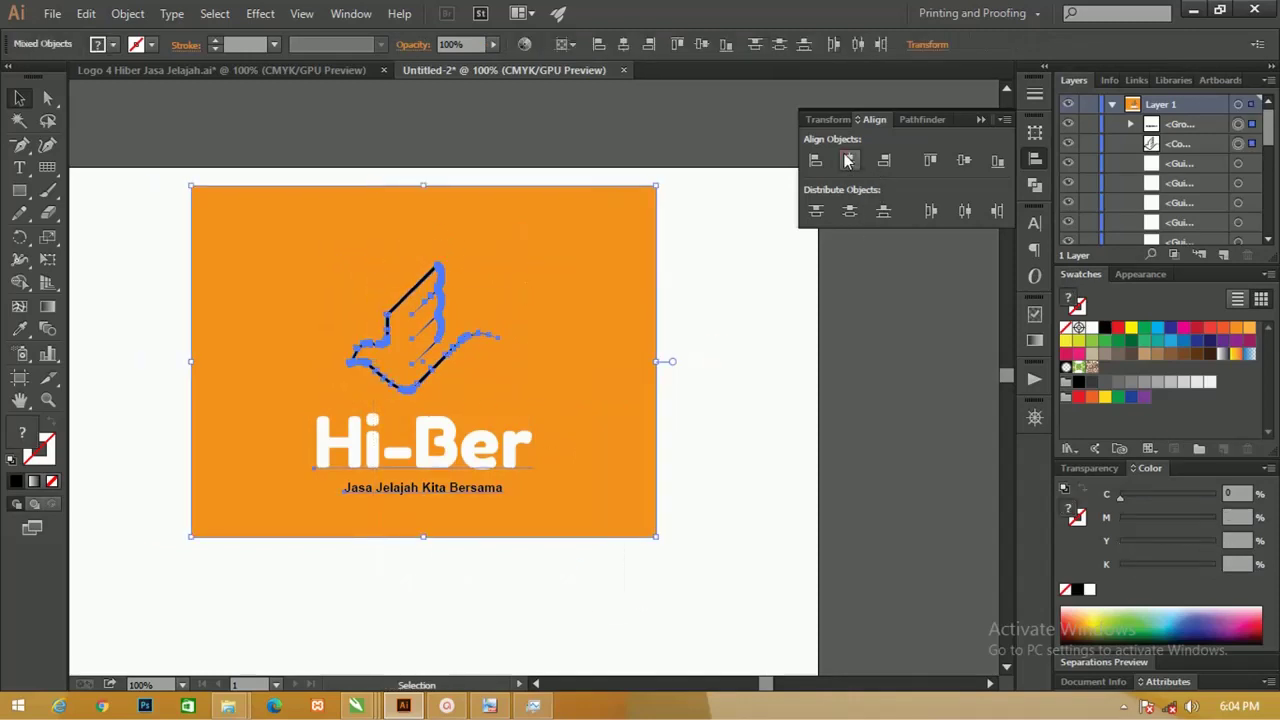
click(706, 347)
key(z)
mouse_move(258, 245)
mouse_down()
mouse_move(430, 349)
mouse_move(360, 319)
mouse_up()
Make the bird white by resetting default colours and removing its stroke.
key(v)
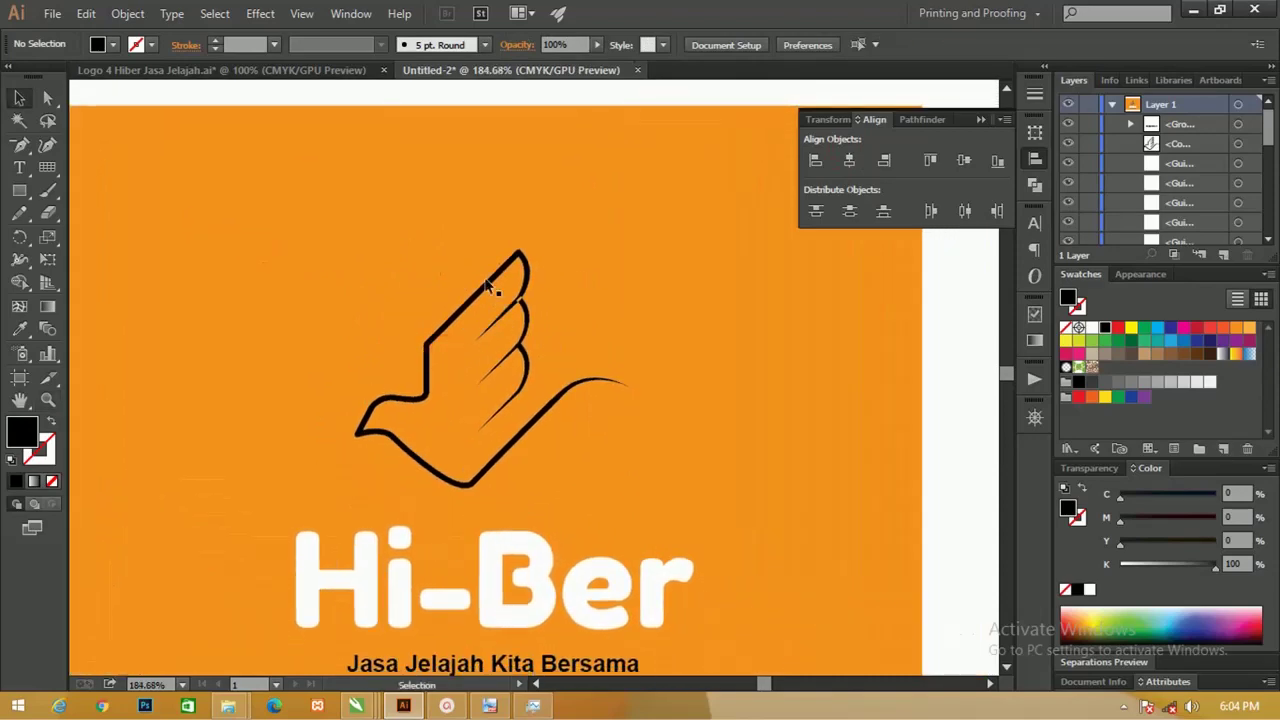
click(489, 288)
right_click(490, 293)
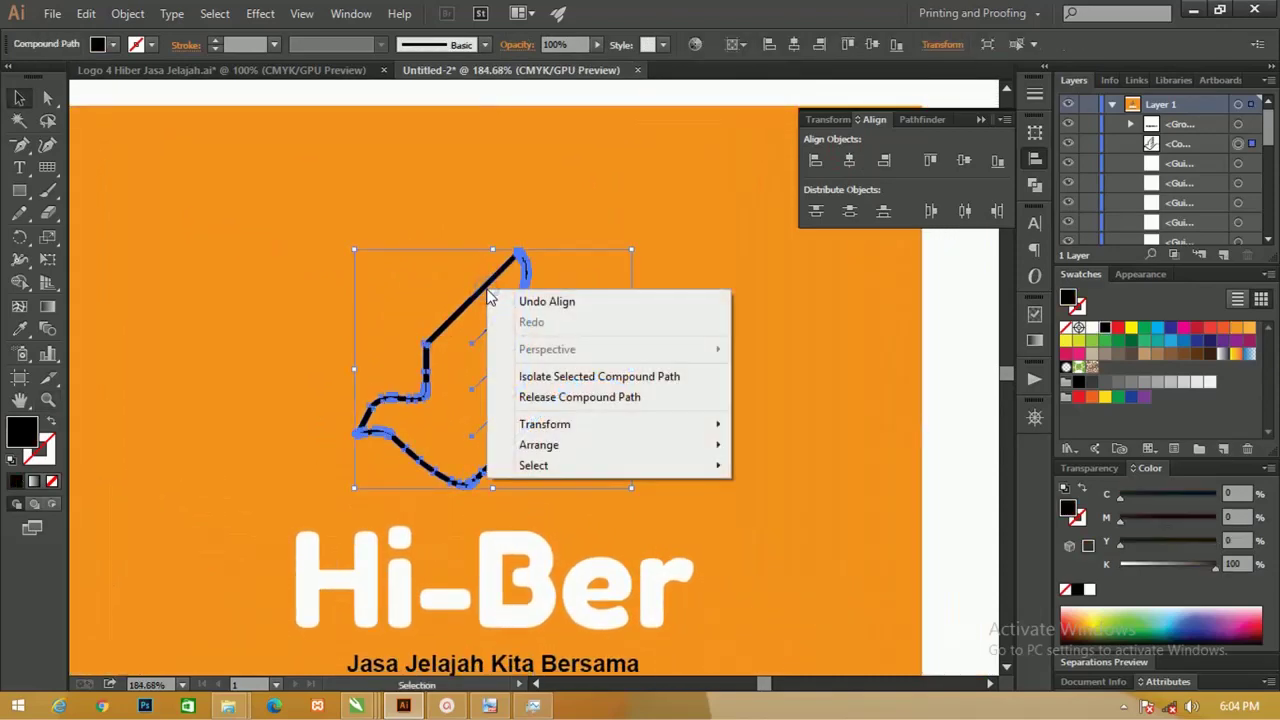
click(38, 430)
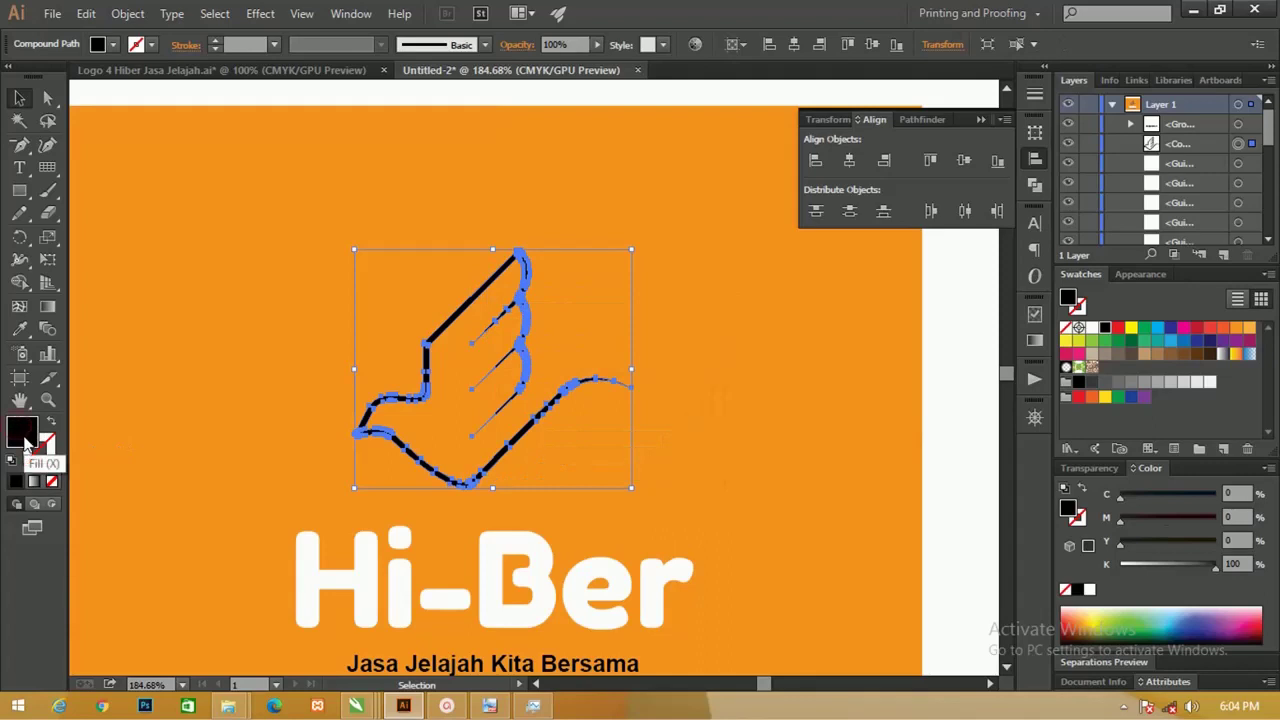
click(12, 458)
click(52, 481)
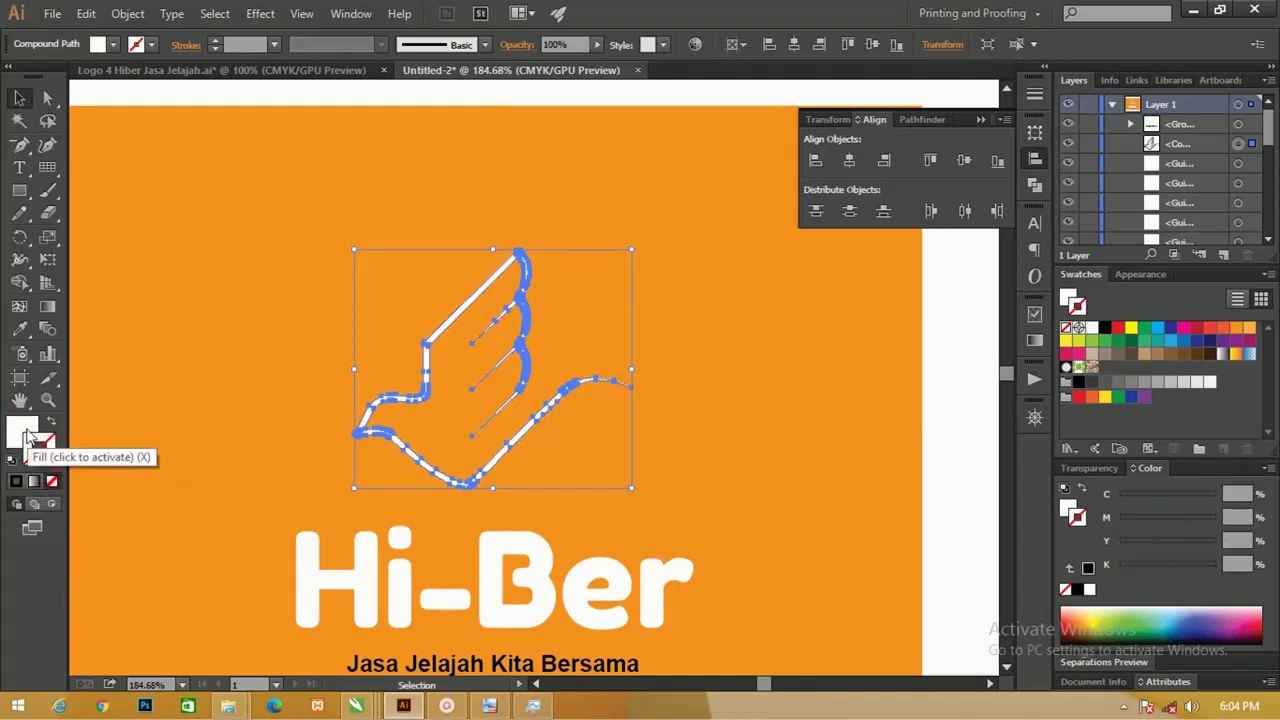
click(22, 428)
Release the bird's compound path back into separate paths.
key(a)
key(ctrl+equal)
key(ctrl+equal)
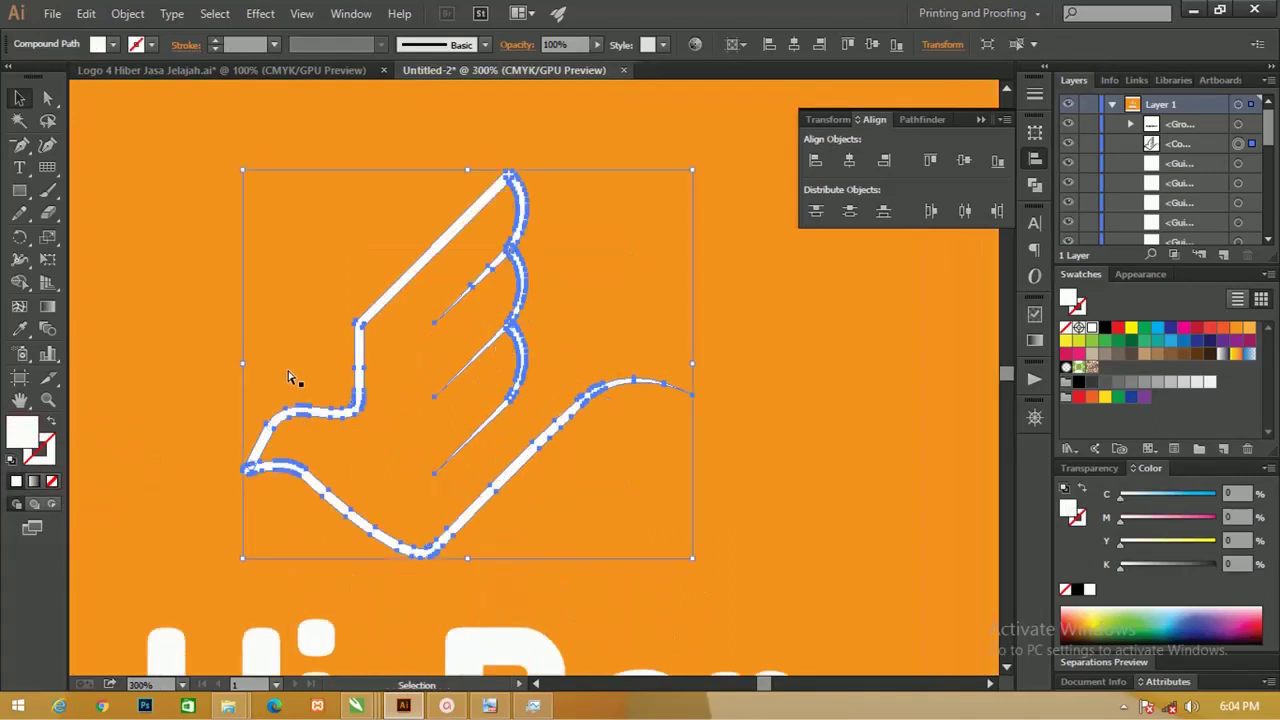
click(477, 284)
click(514, 277)
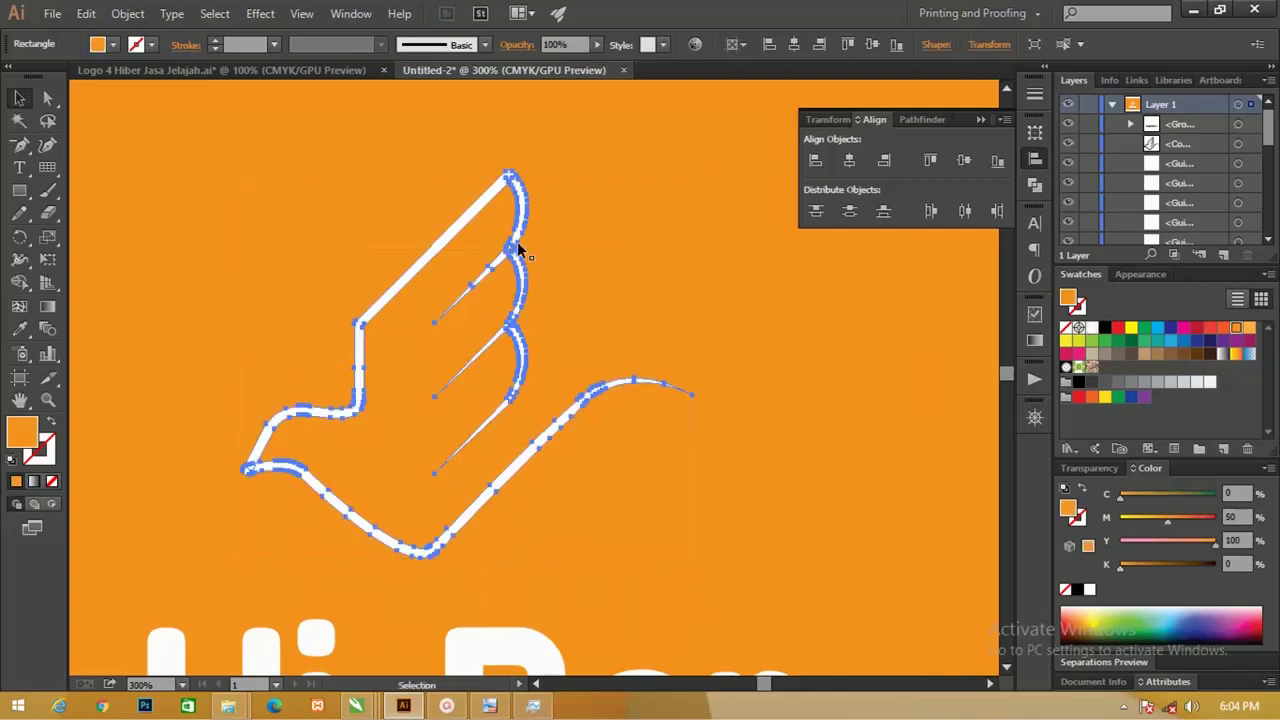
right_click(517, 252)
click(597, 352)
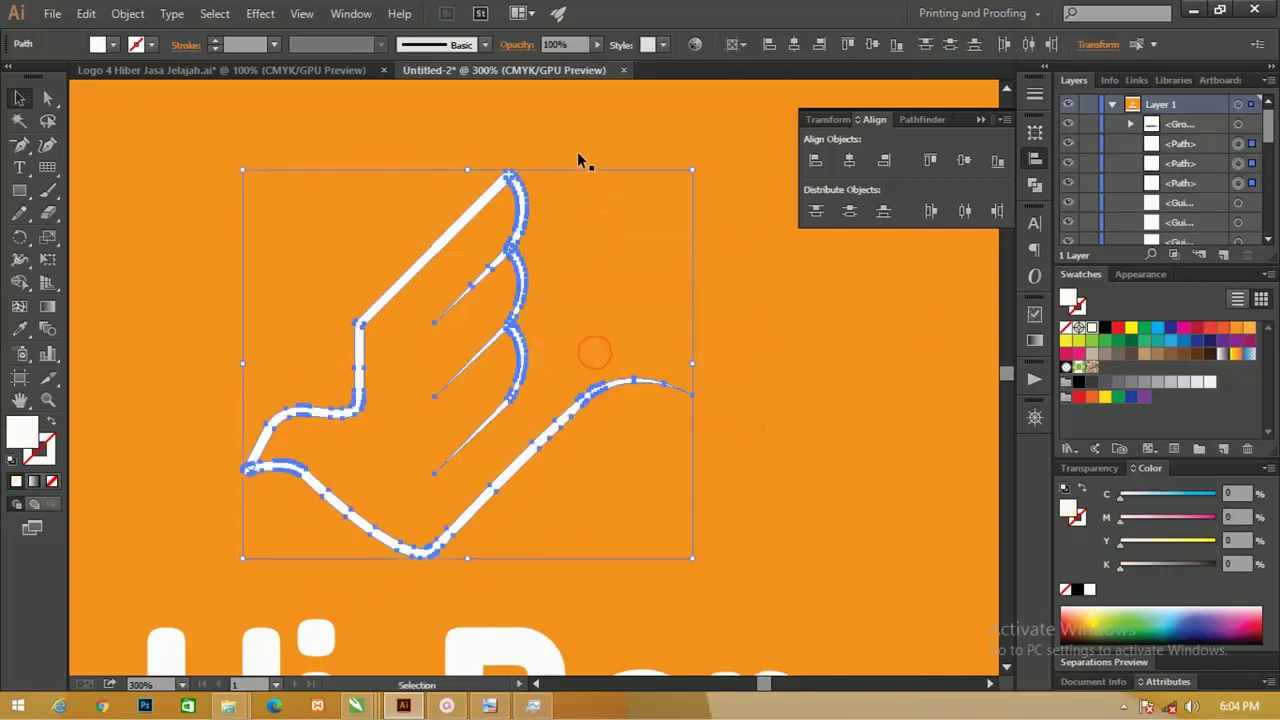
key(a)
key(ctrl+minus)
key(ctrl+minus)
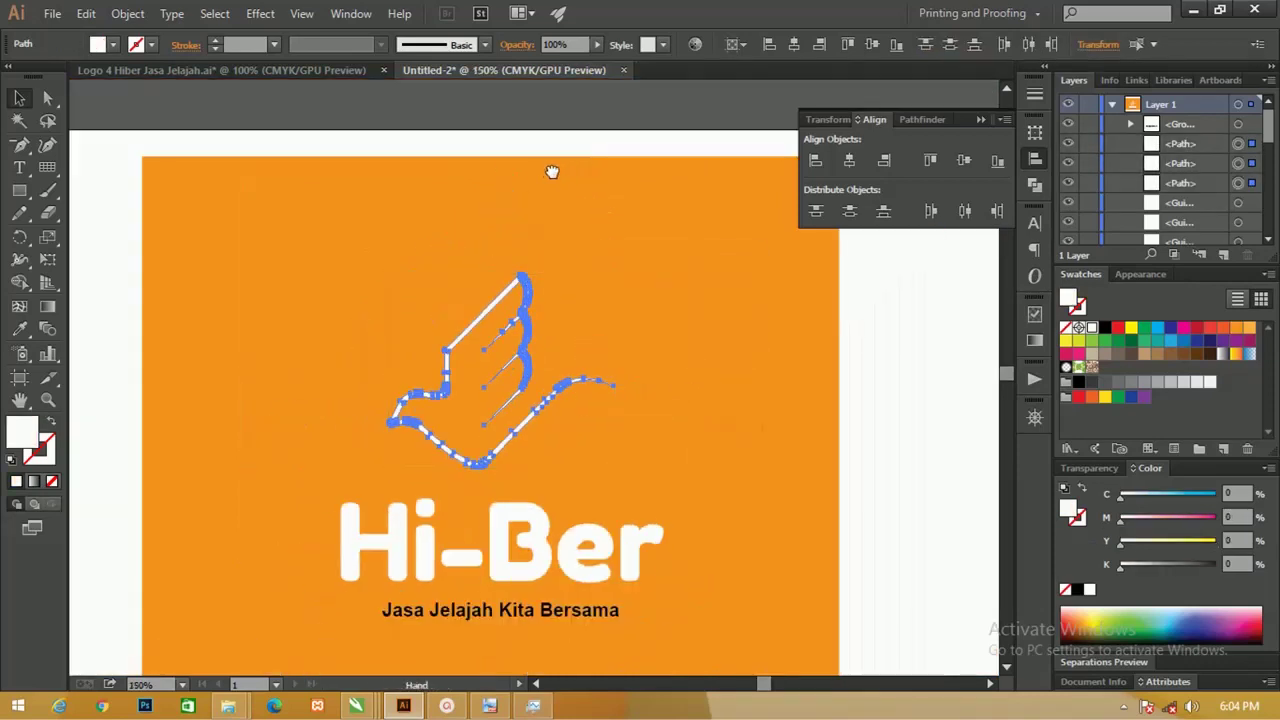
drag(552, 171, 538, 169)
Undo the stray tagline paste, enlarge the white bird slightly and centre it above Hi-Ber.
key(ctrl+v)
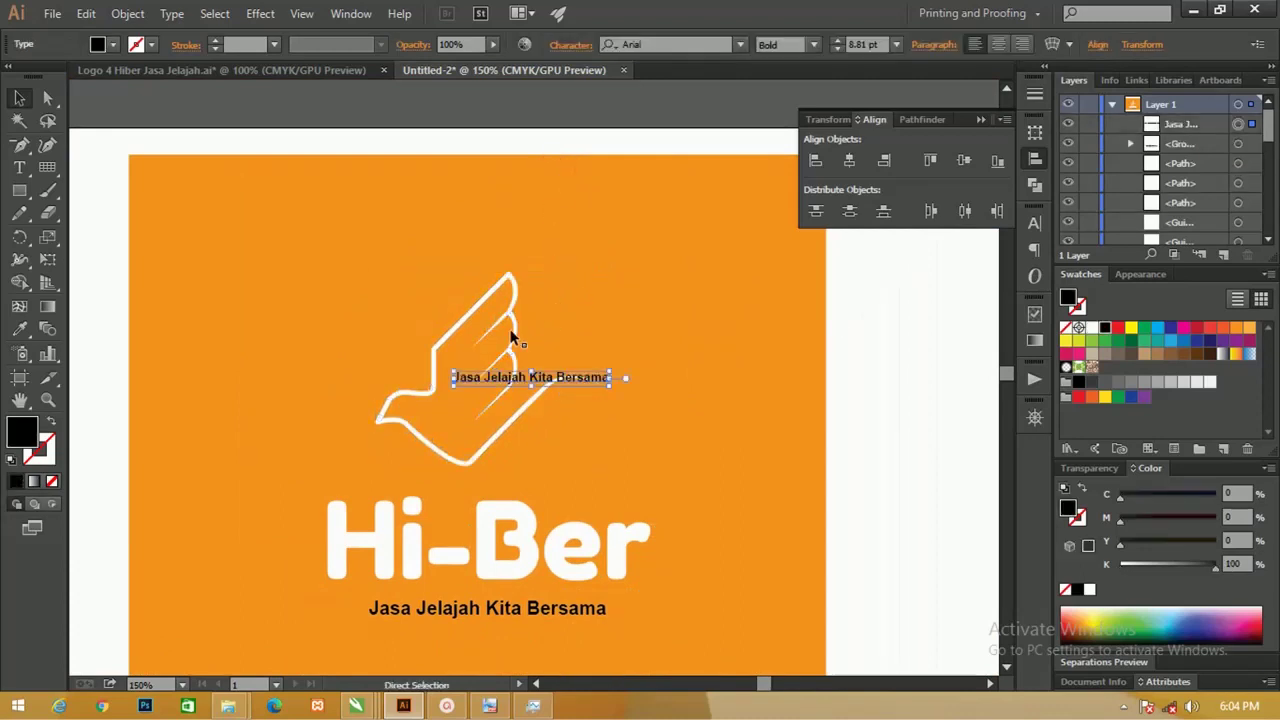
key(ctrl+z)
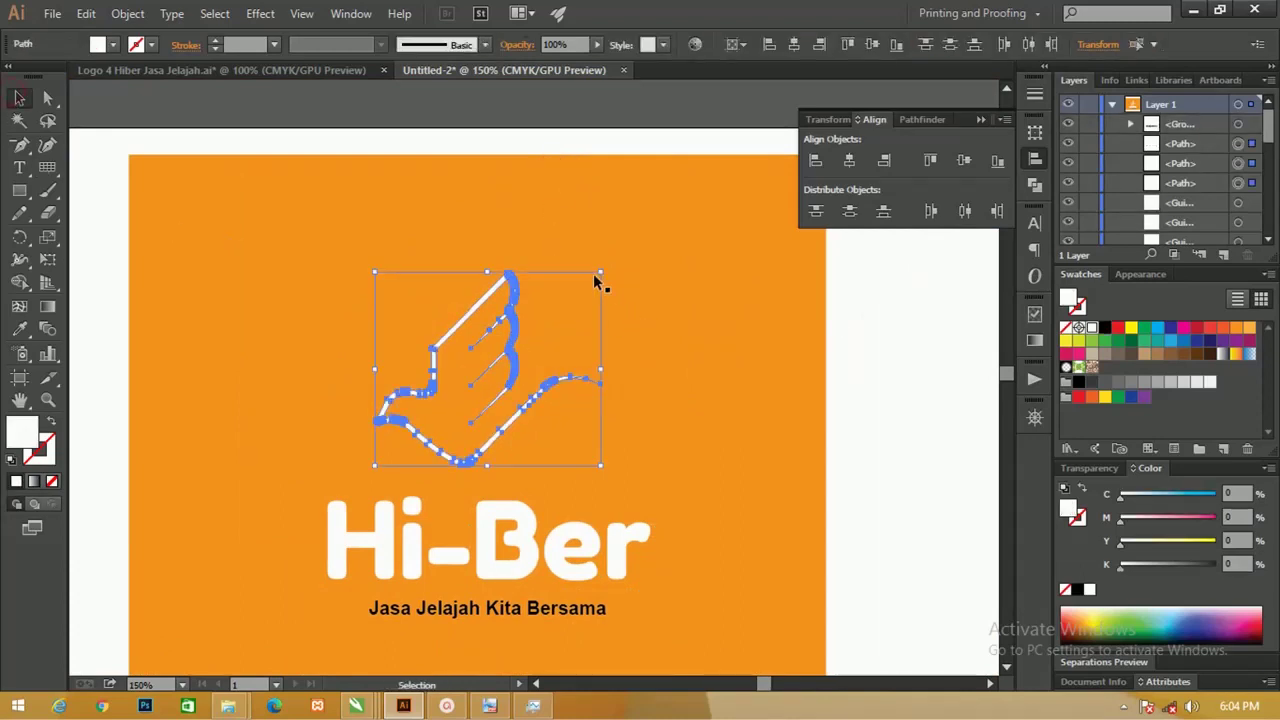
drag(601, 273, 606, 270)
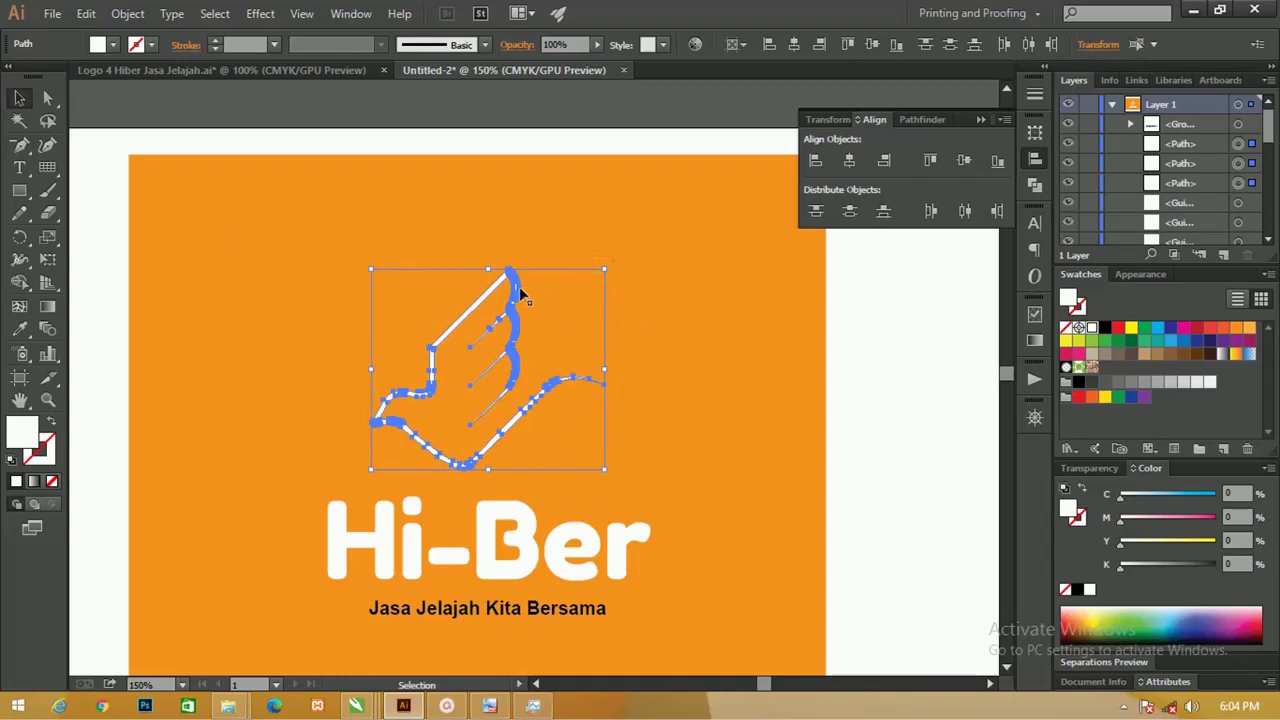
drag(528, 289, 543, 290)
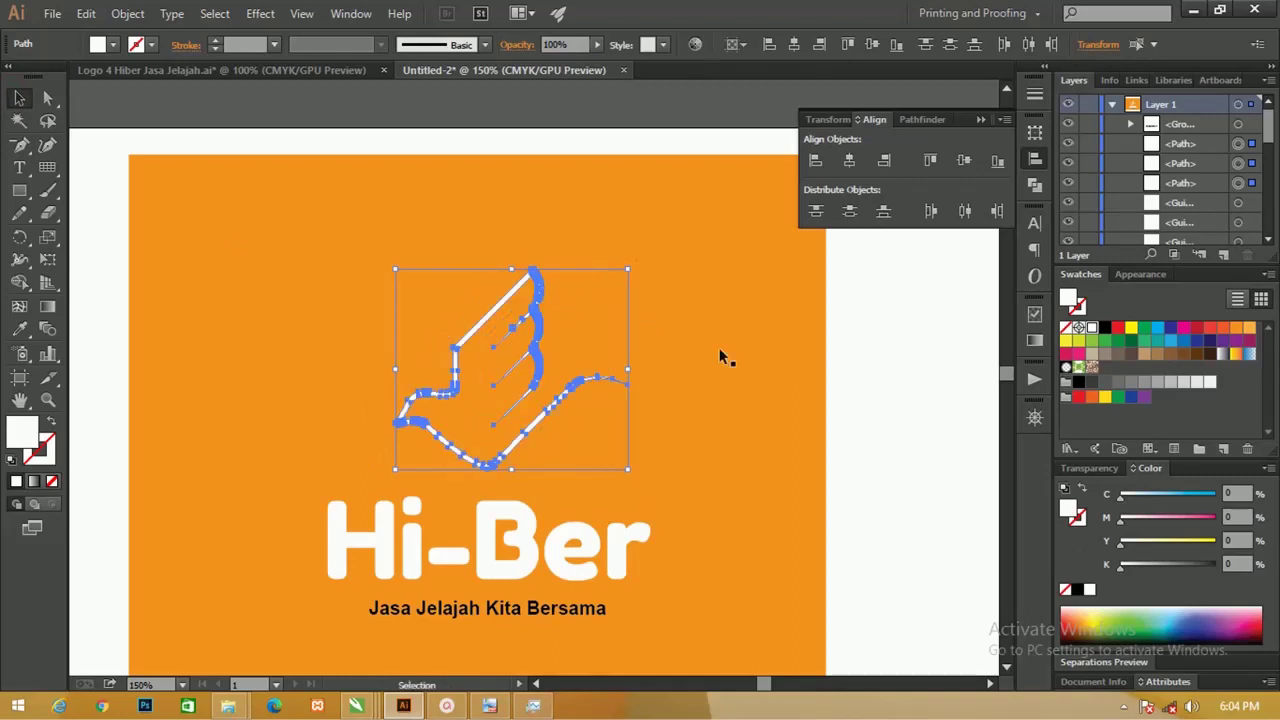
click(877, 325)
drag(691, 403, 620, 330)
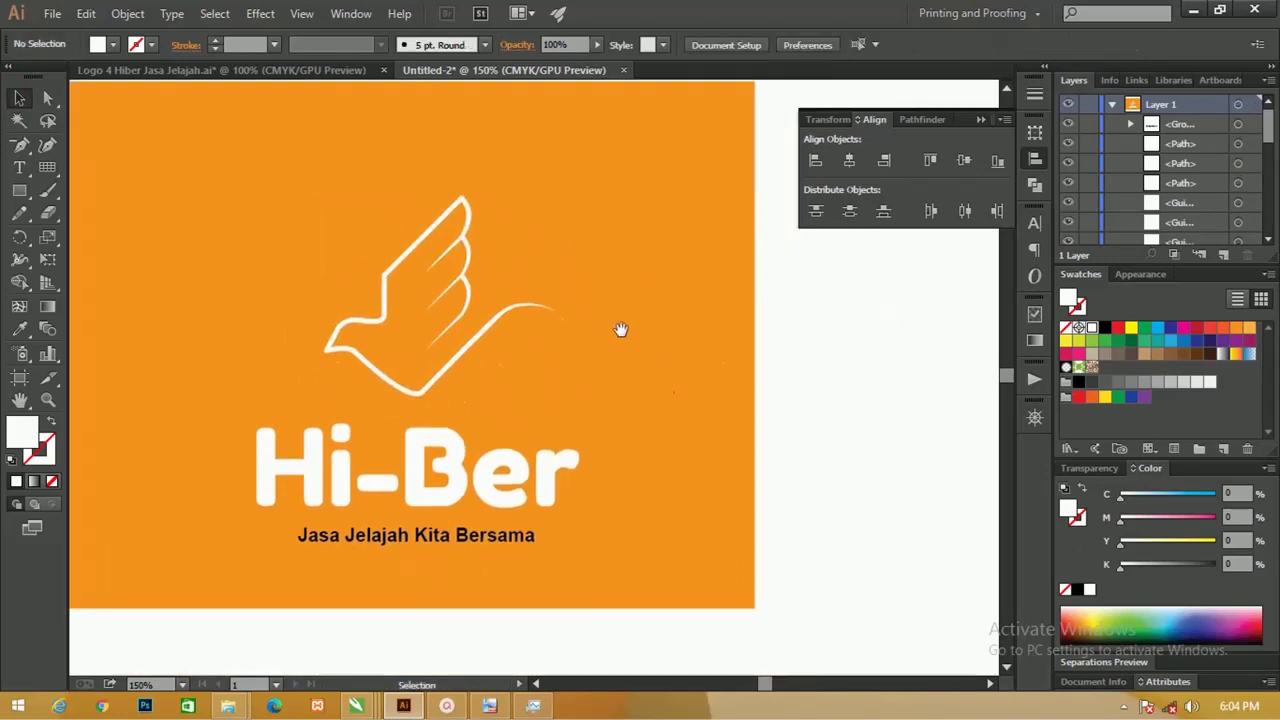
key(ctrl+1)
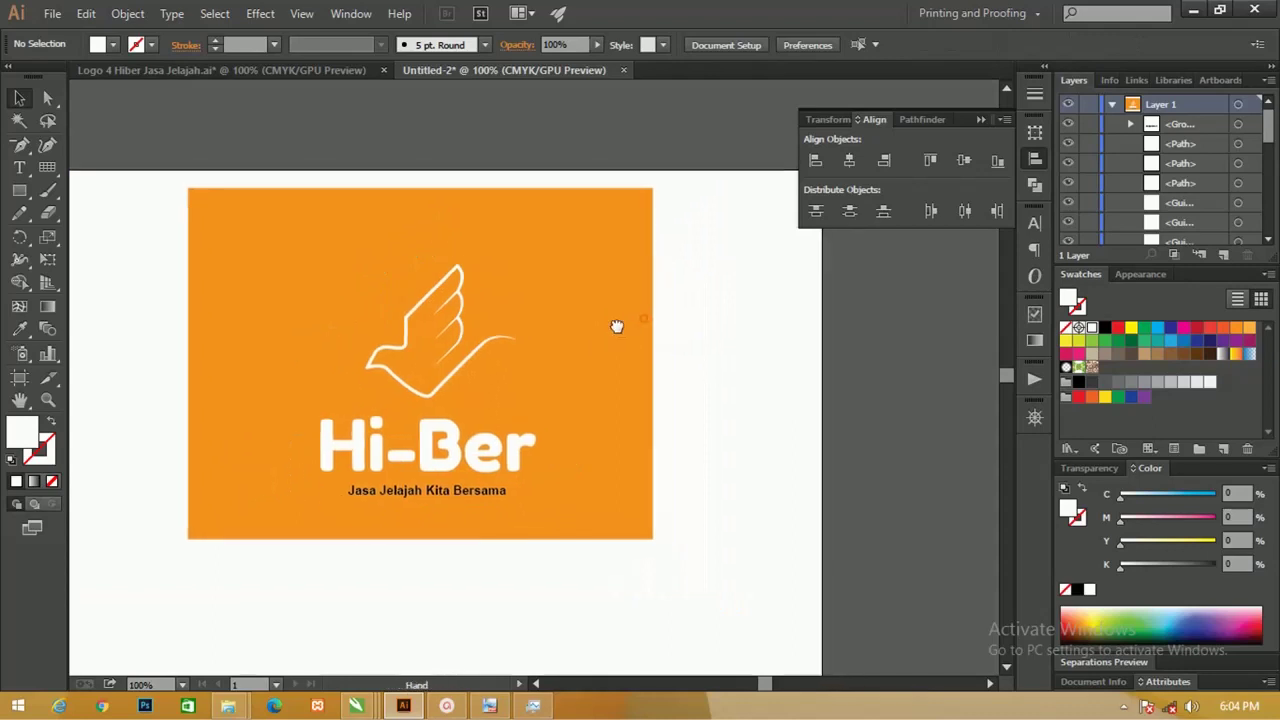